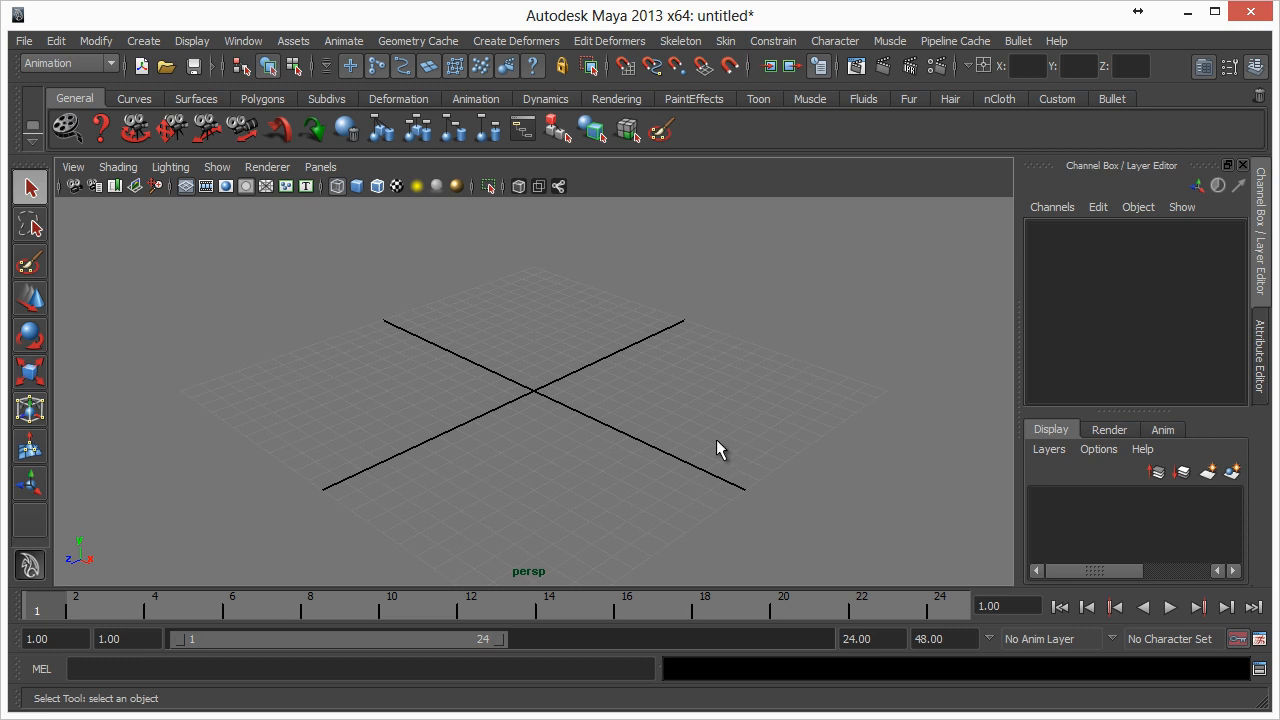
# Cycle the perspective viewport's background colour until it is a plain light grey with a dark grid.
pyautogui.hotkey('alt', 'b')
pyautogui.hotkey('alt', 'b')
pyautogui.hotkey('alt', 'b')
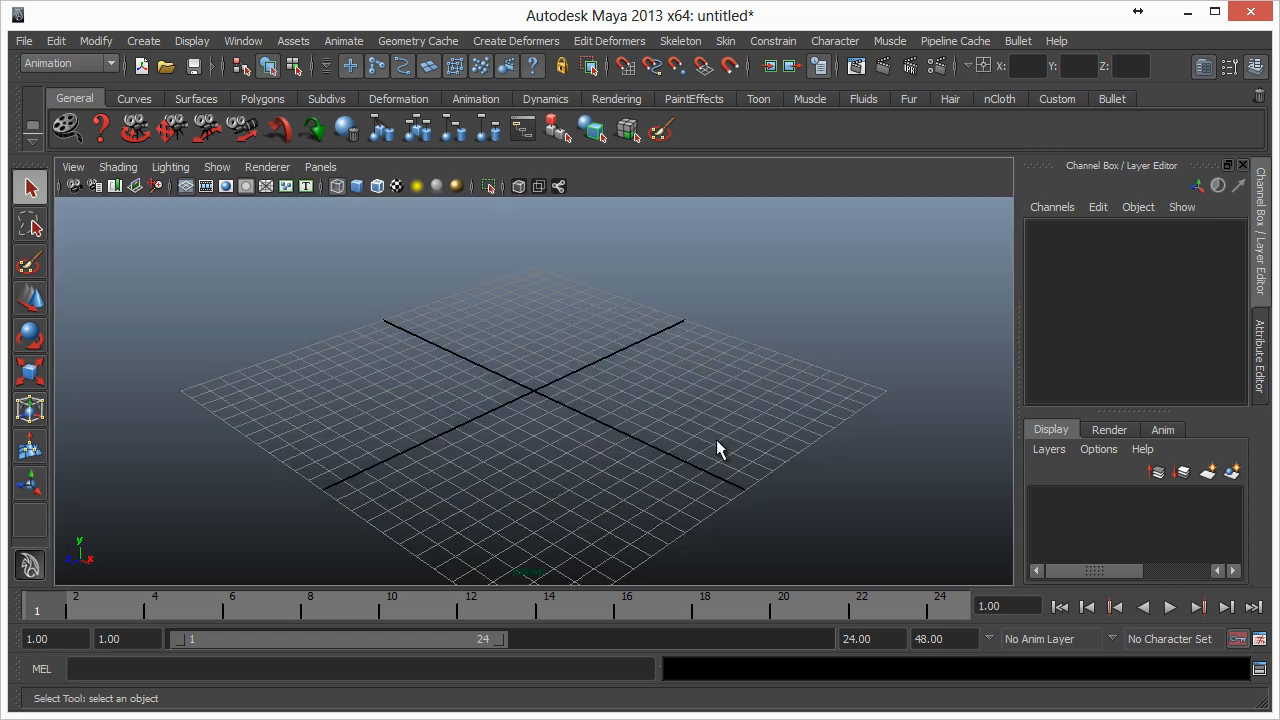
pyautogui.hotkey('alt', 'b')
pyautogui.hotkey('alt', 'b')
pyautogui.hotkey('alt', 'b')
pyautogui.hotkey('alt', 'b')
pyautogui.hotkey('alt', 'b')
pyautogui.hotkey('alt', 'b')
pyautogui.hotkey('alt', 'b')
pyautogui.hotkey('alt', 'b')
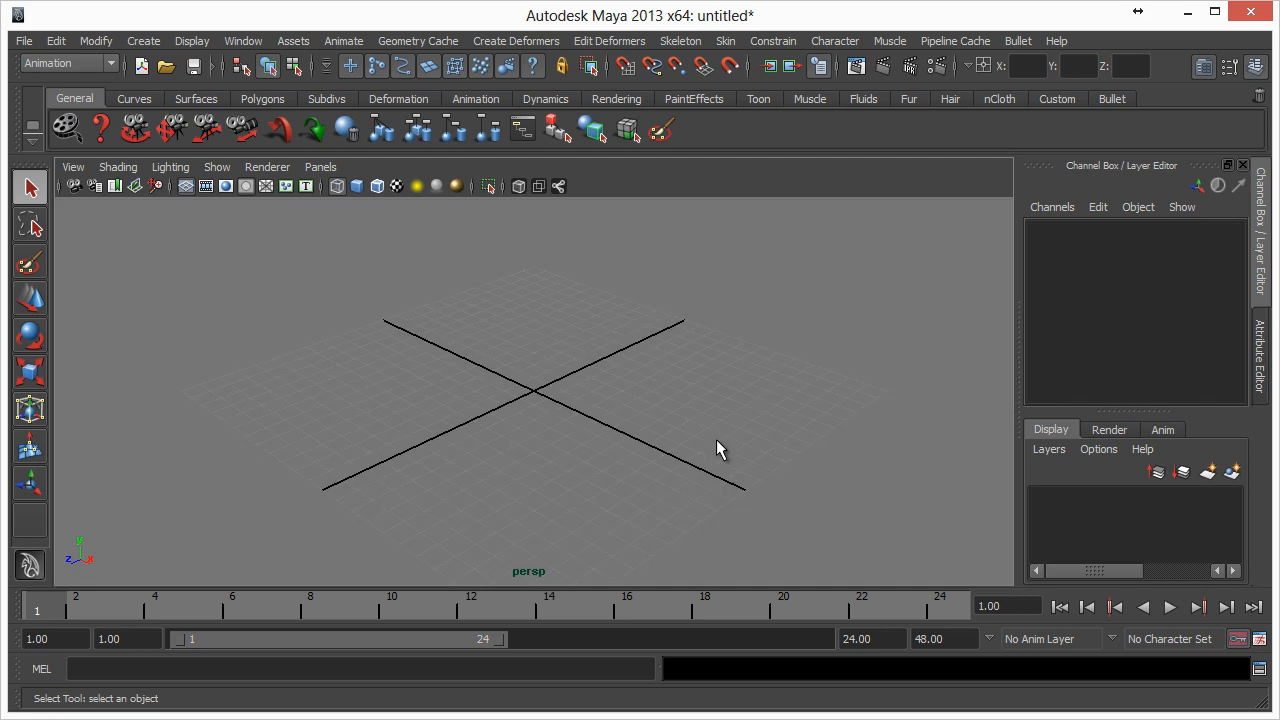
pyautogui.hotkey('alt', 'b')
pyautogui.hotkey('alt', 'b')
pyautogui.hotkey('alt', 'b')
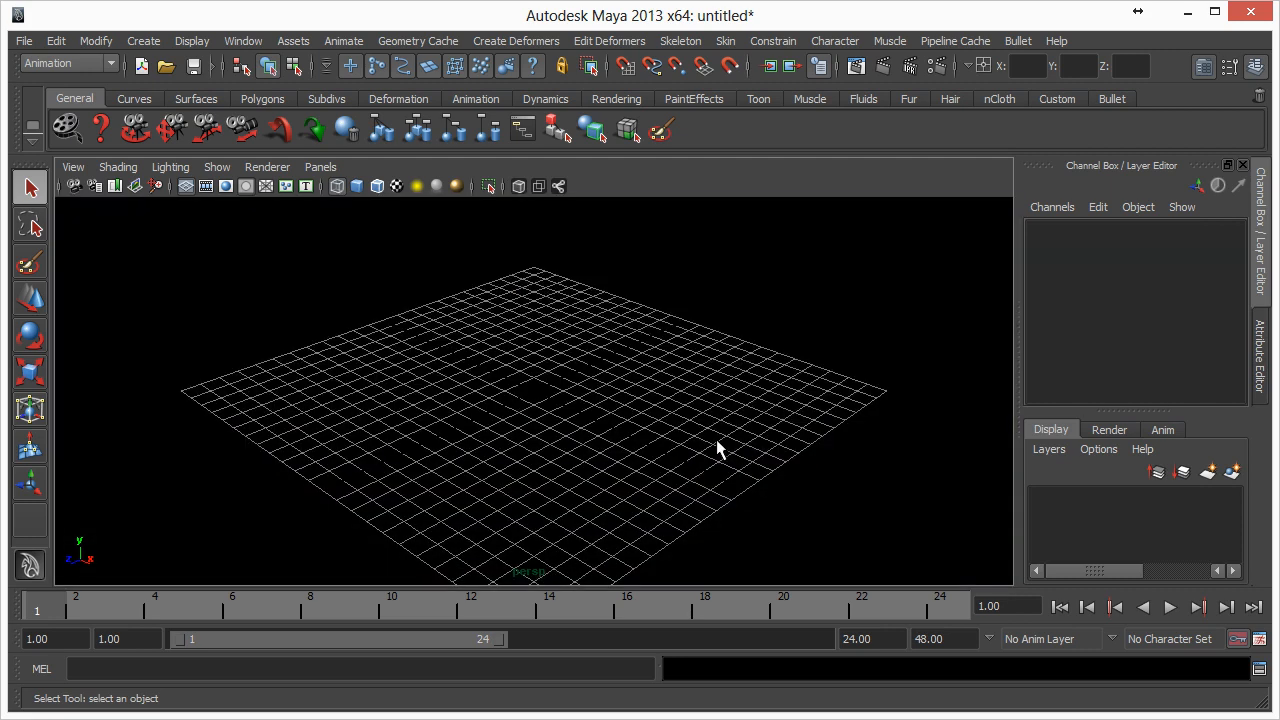
pyautogui.hotkey('alt', 'b')
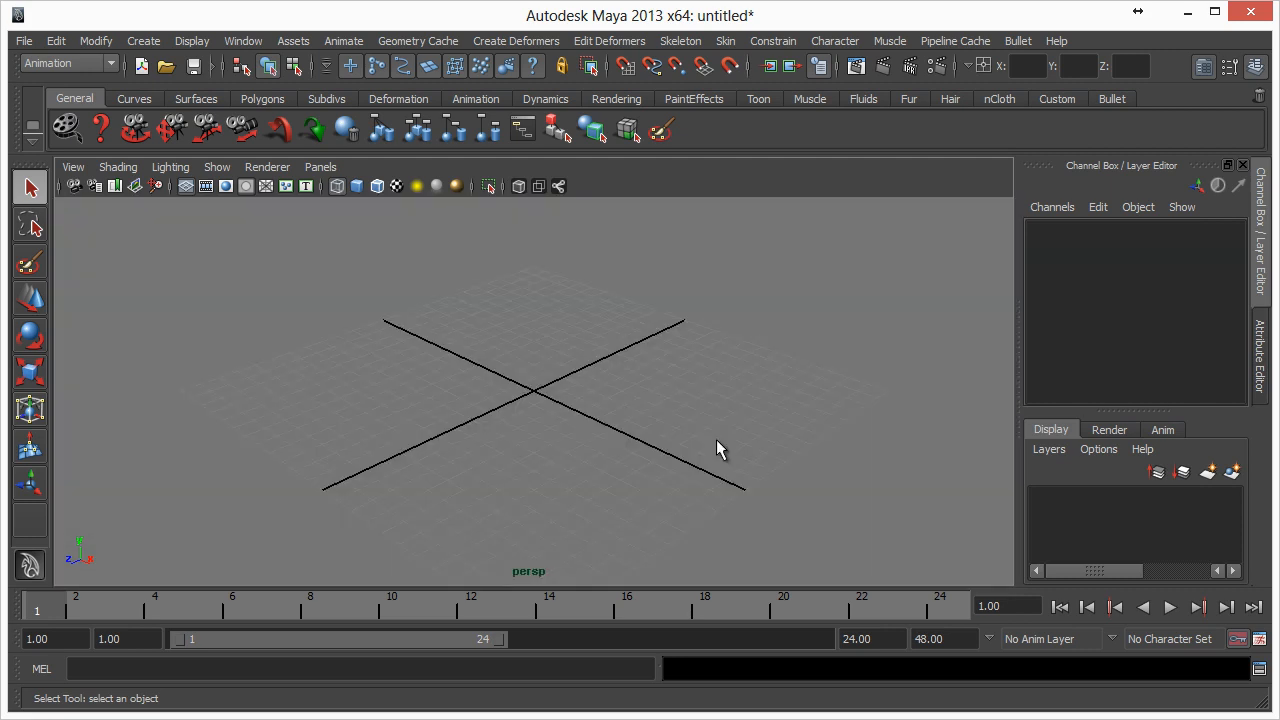
pyautogui.hotkey('alt', 'b')
pyautogui.hotkey('alt', 'b')
pyautogui.hotkey('alt', 'b')
pyautogui.hotkey('alt', 'b')
pyautogui.hotkey('alt', 'b')
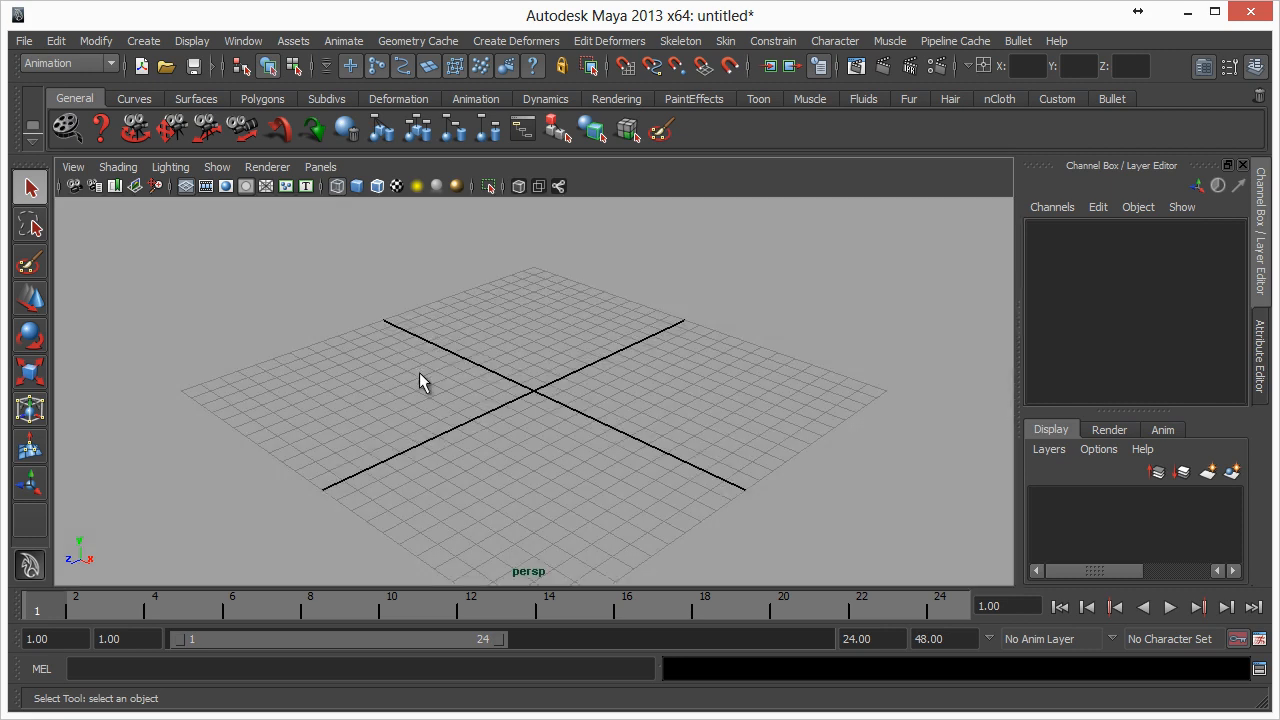
# Create a polygon sphere at the centre of the grid.
pyautogui.keyDown('shift'); pyautogui.rightClick(646, 392); pyautogui.keyUp('shift')
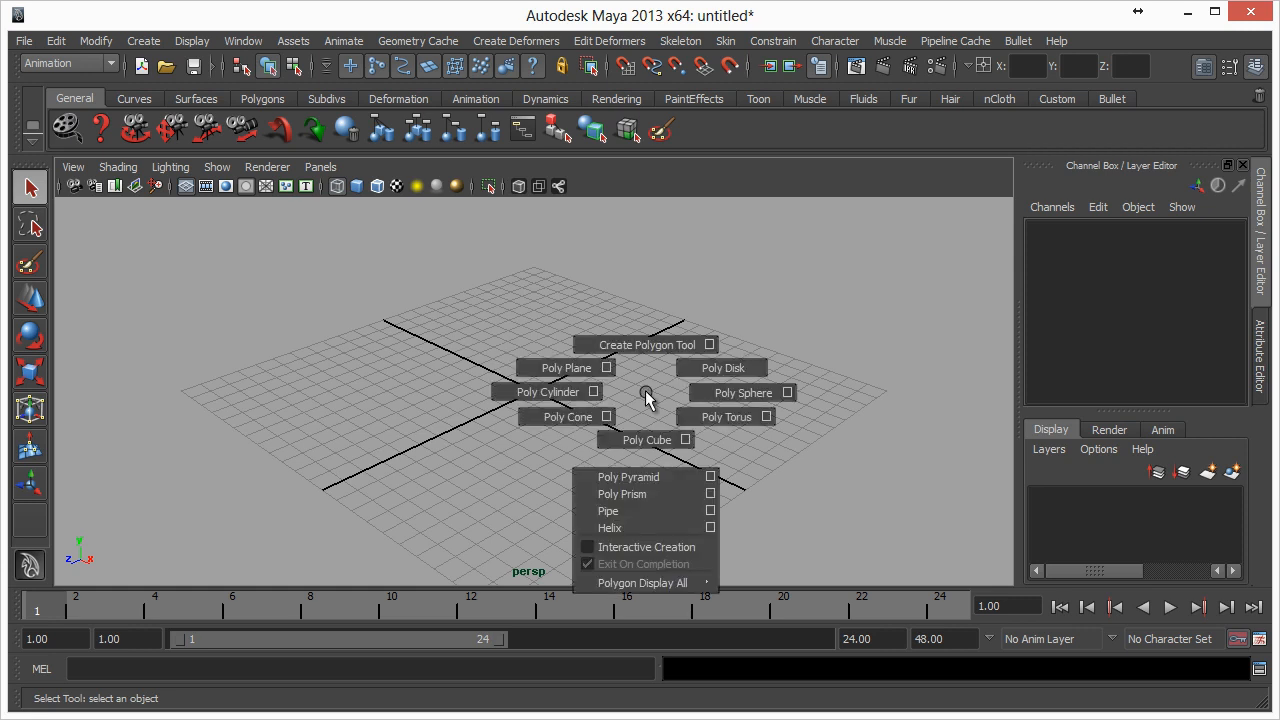
pyautogui.moveTo(646, 392)
pyautogui.keyDown('shift'); pyautogui.mouseDown(button='right')
pyautogui.moveTo(671, 402)
pyautogui.moveTo(643, 436)
pyautogui.moveTo(565, 422)
pyautogui.moveTo(586, 439)
pyautogui.moveTo(690, 432)
pyautogui.moveTo(695, 414)
pyautogui.mouseUp(button='right'); pyautogui.keyUp('shift')
pyautogui.click(601, 435)
pyautogui.keyDown('shift'); pyautogui.rightClick(639, 411); pyautogui.keyUp('shift')
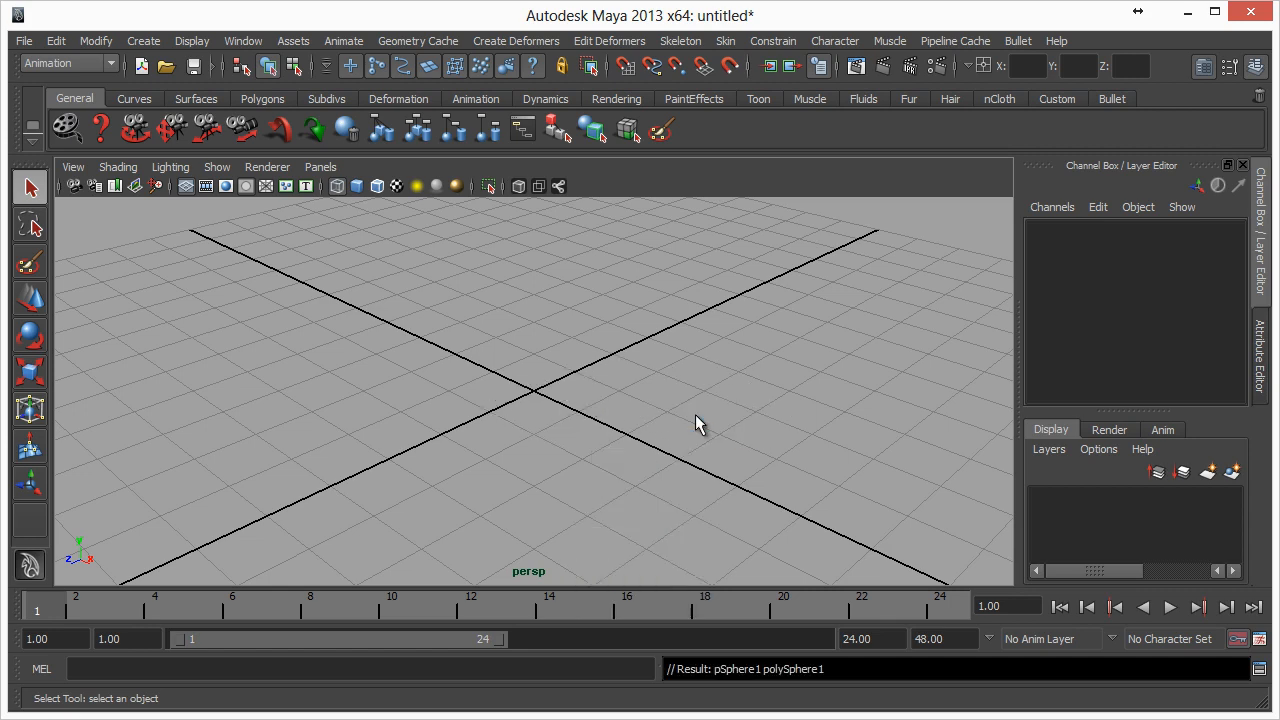
pyautogui.keyDown('alt'); pyautogui.moveTo(557, 360); pyautogui.dragTo(643, 394, button='middle'); pyautogui.keyUp('alt')
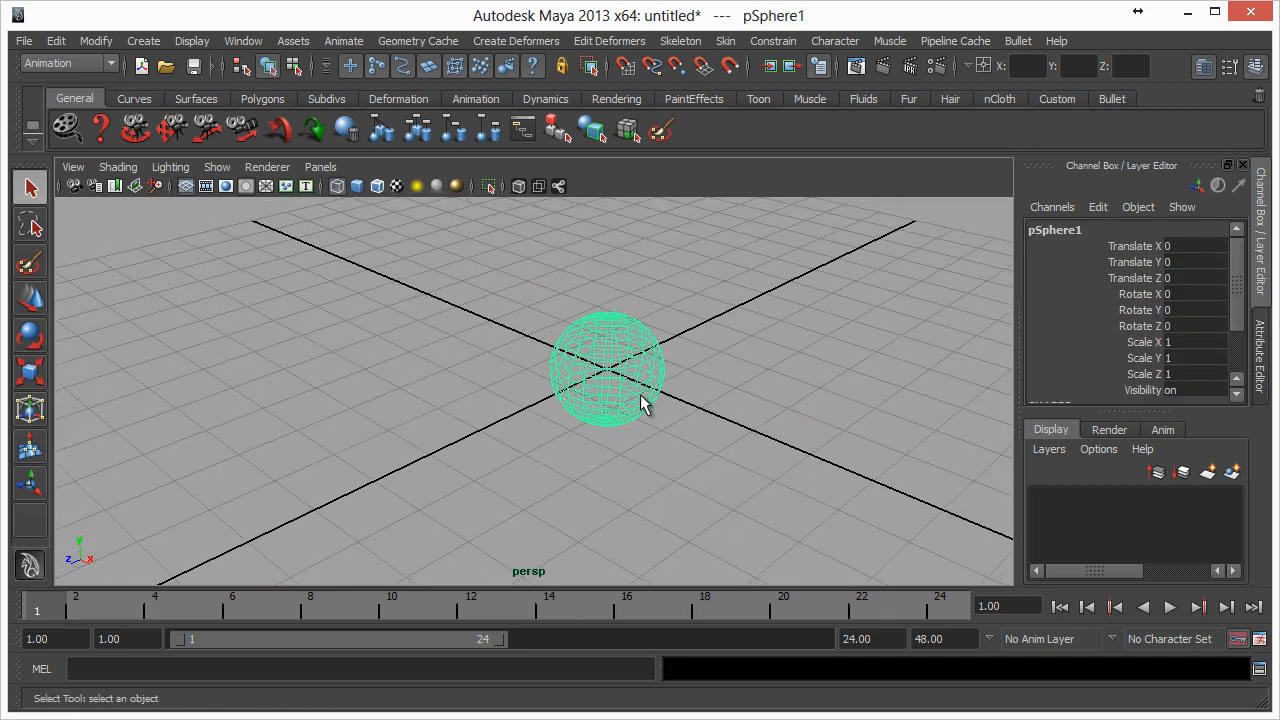
# Display the sphere with smooth shading and select it with the Move tool active.
pyautogui.press('5')
pyautogui.keyDown('alt'); pyautogui.moveTo(694, 414); pyautogui.dragTo(526, 343); pyautogui.keyUp('alt')
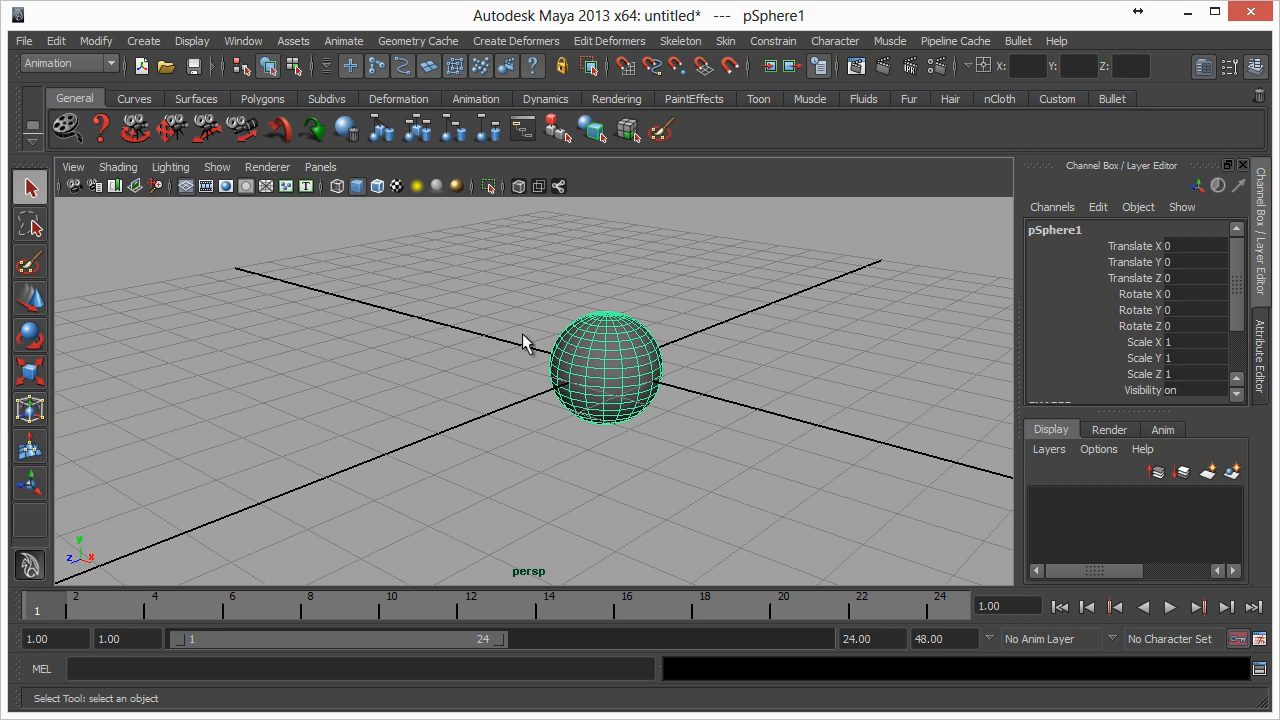
pyautogui.click(710, 404)
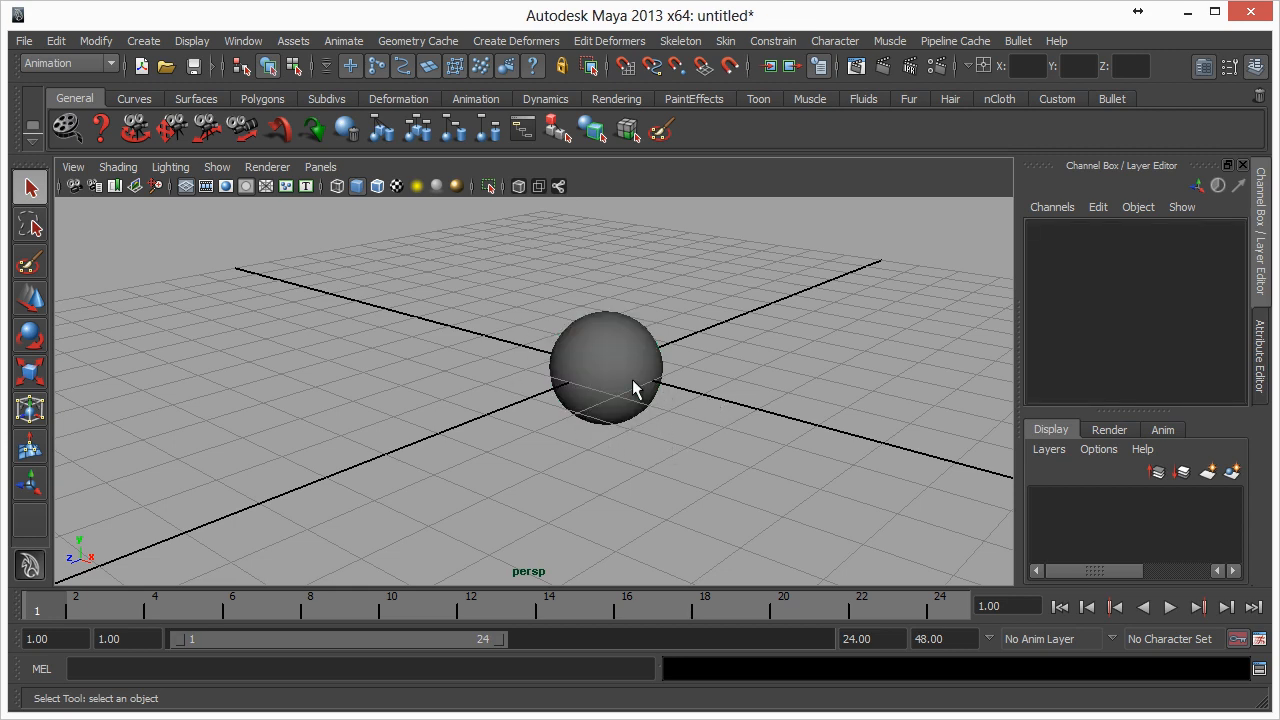
pyautogui.click(640, 389)
pyautogui.press('w')
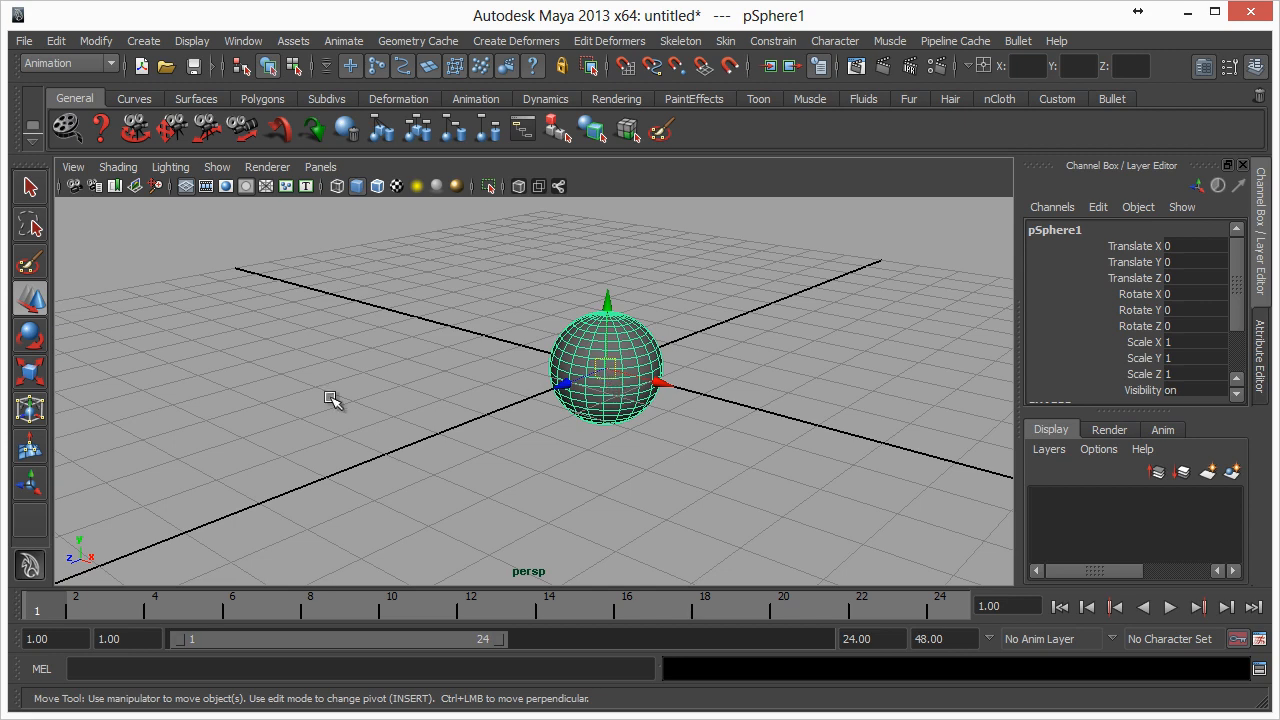
# Switch to the saved Persp/Outliner layout and slightly widen the Outliner.
pyautogui.click(338, 168)
pyautogui.moveTo(397, 310)
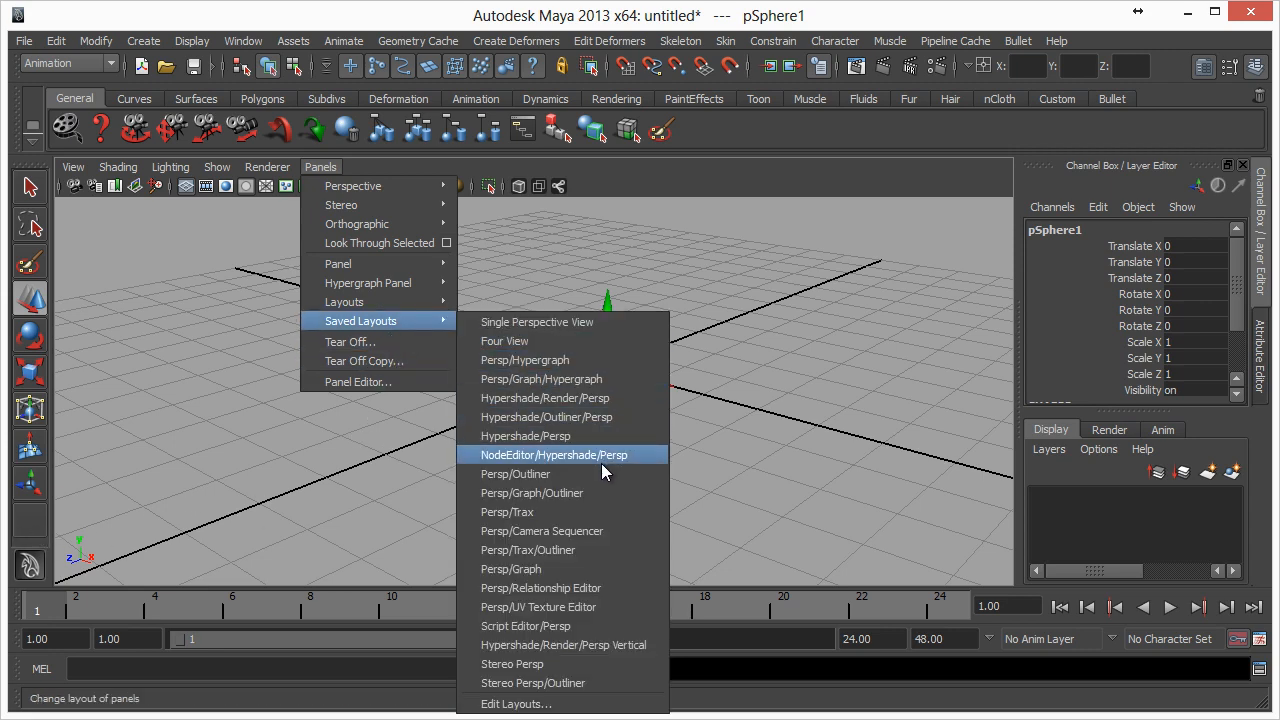
pyautogui.click(597, 472)
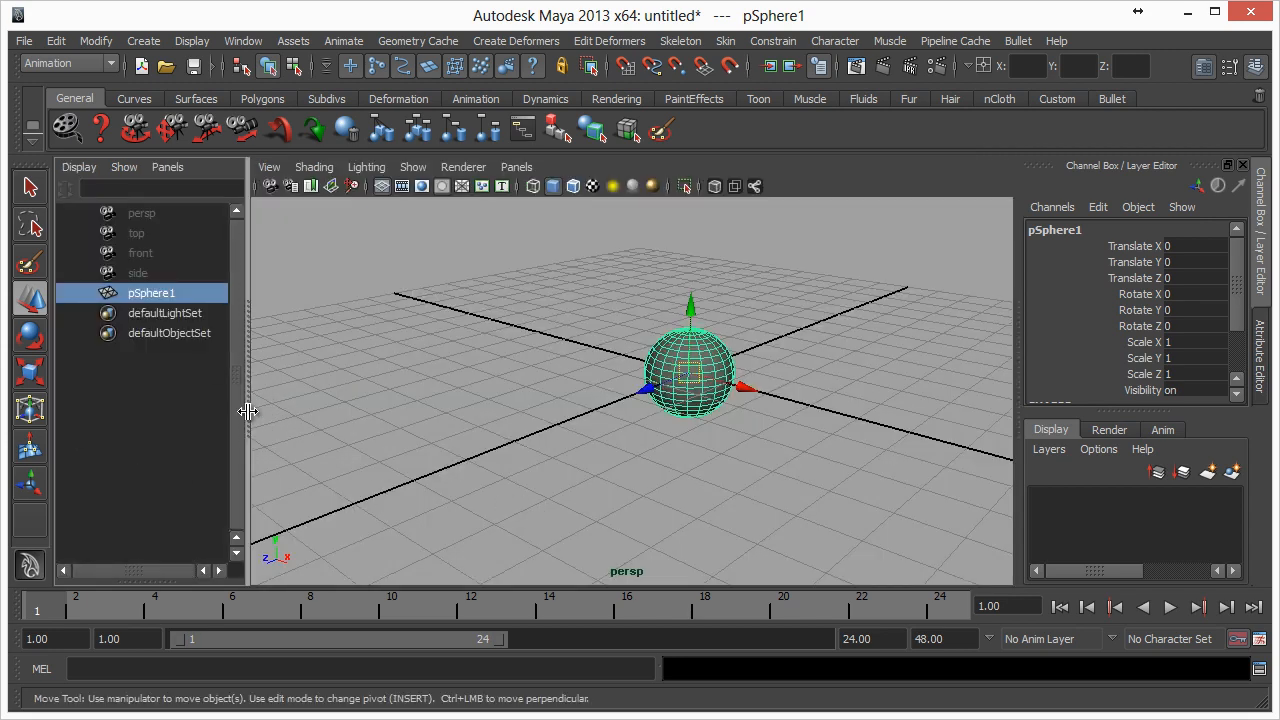
pyautogui.moveTo(250, 412); pyautogui.dragTo(262, 404)
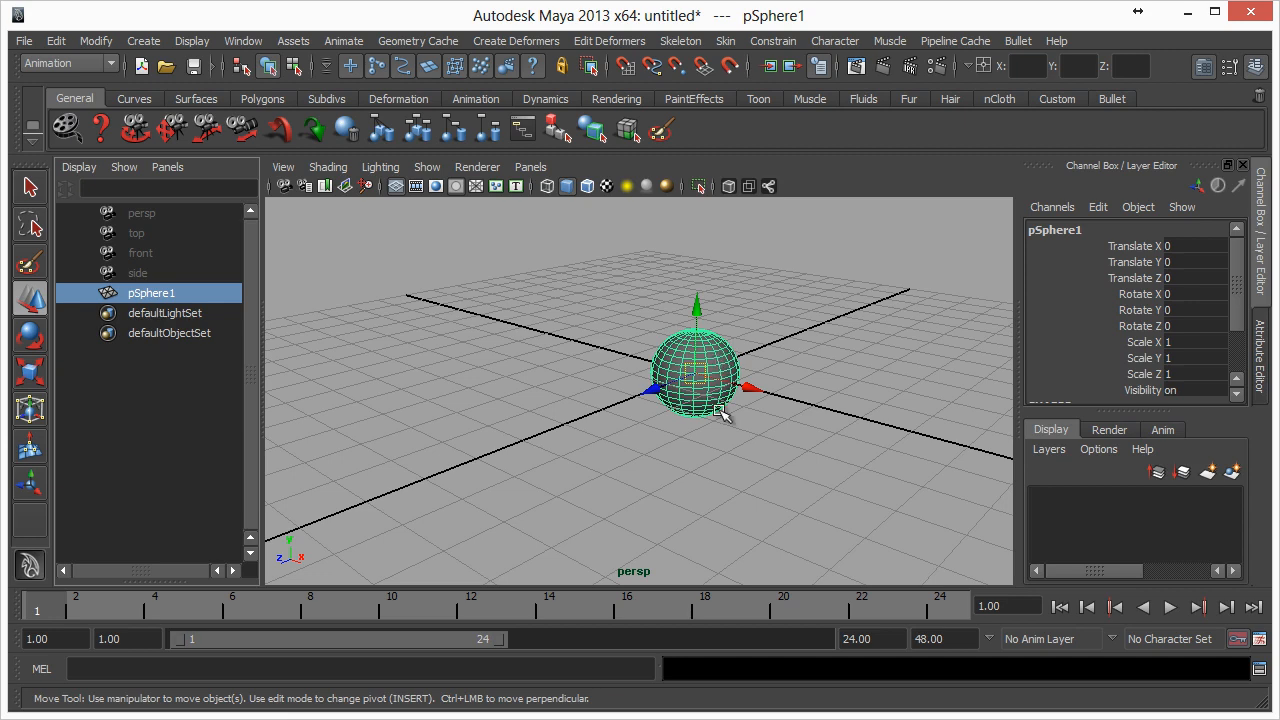
# Deselect the sphere and create an empty group.
pyautogui.click(690, 452)
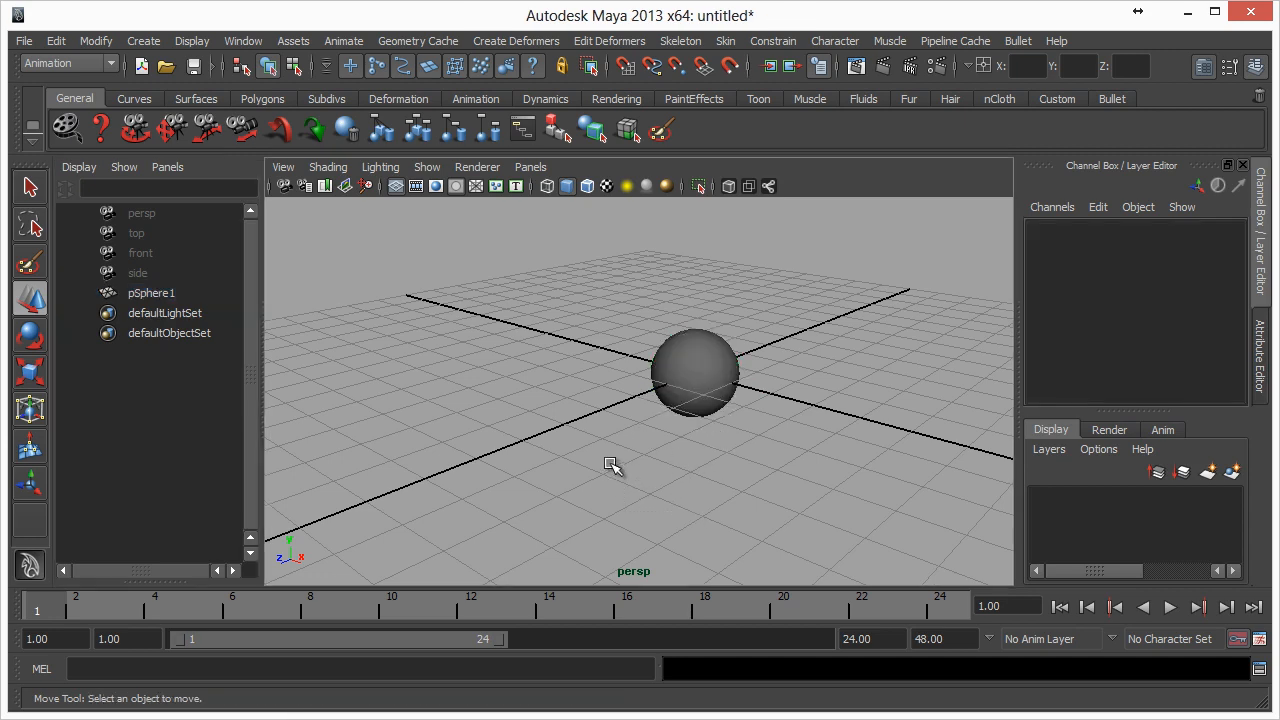
pyautogui.click(61, 42)
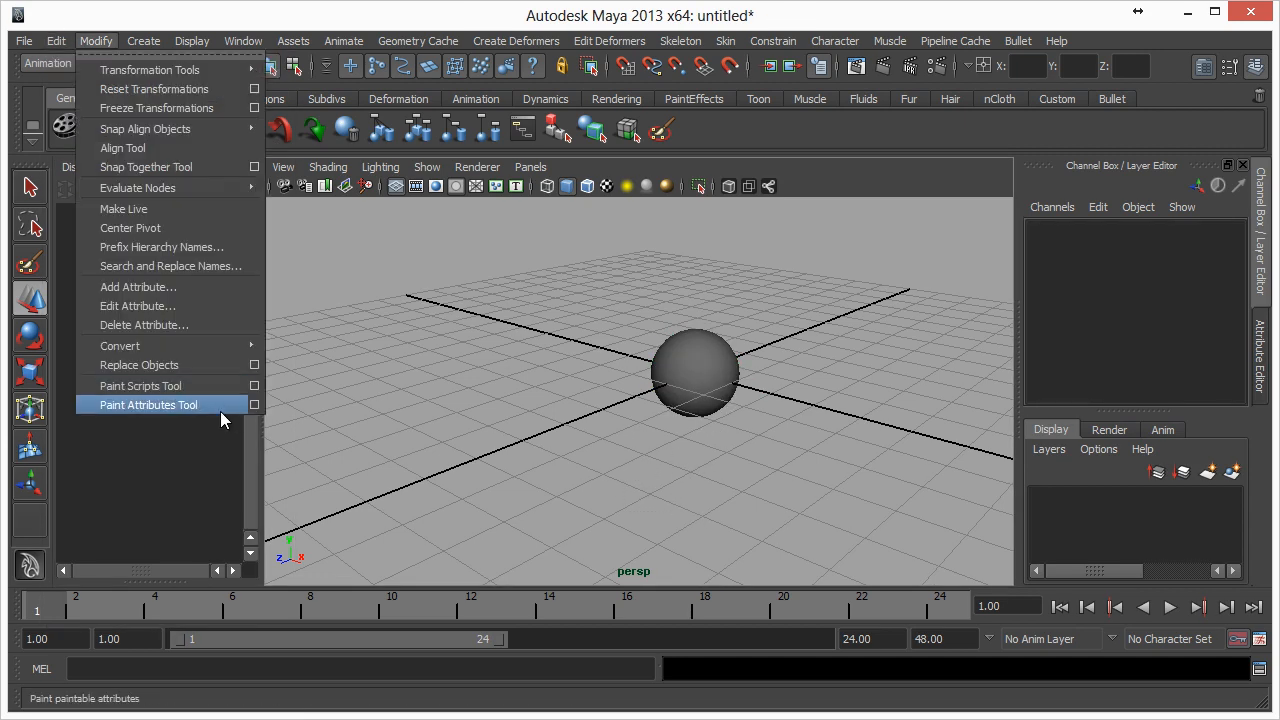
pyautogui.moveTo(66, 40)
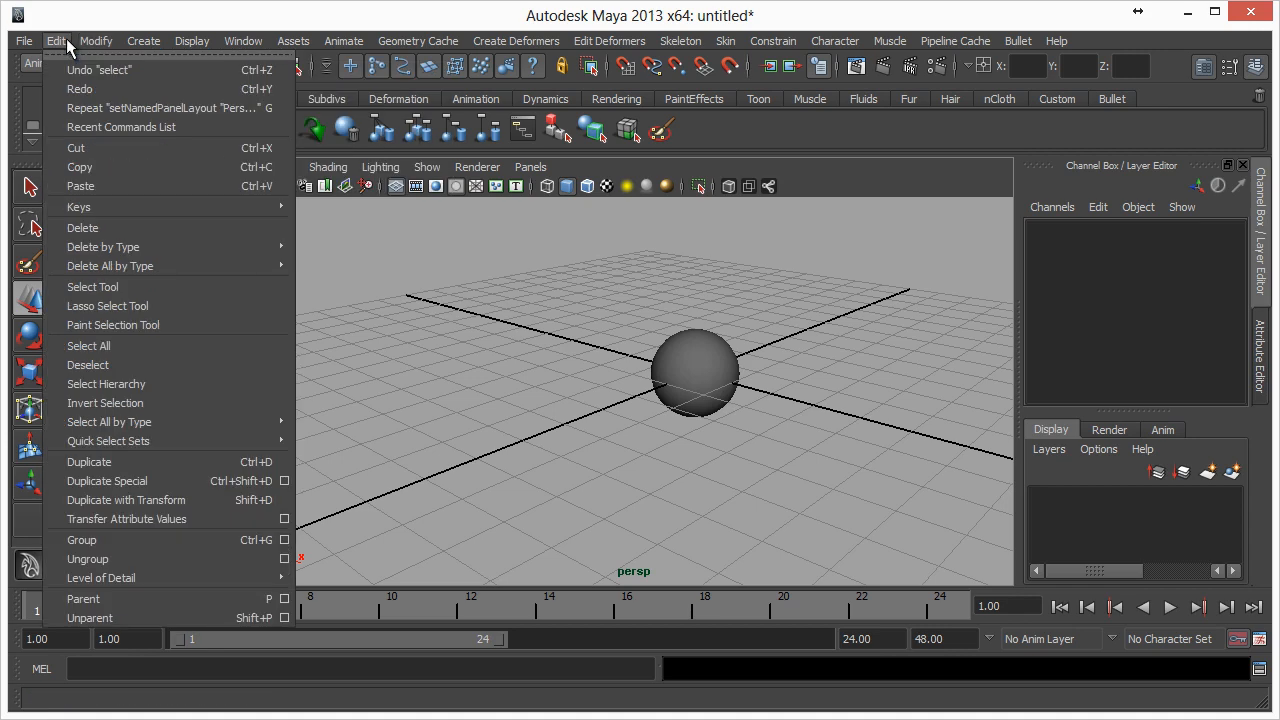
pyautogui.click(158, 544)
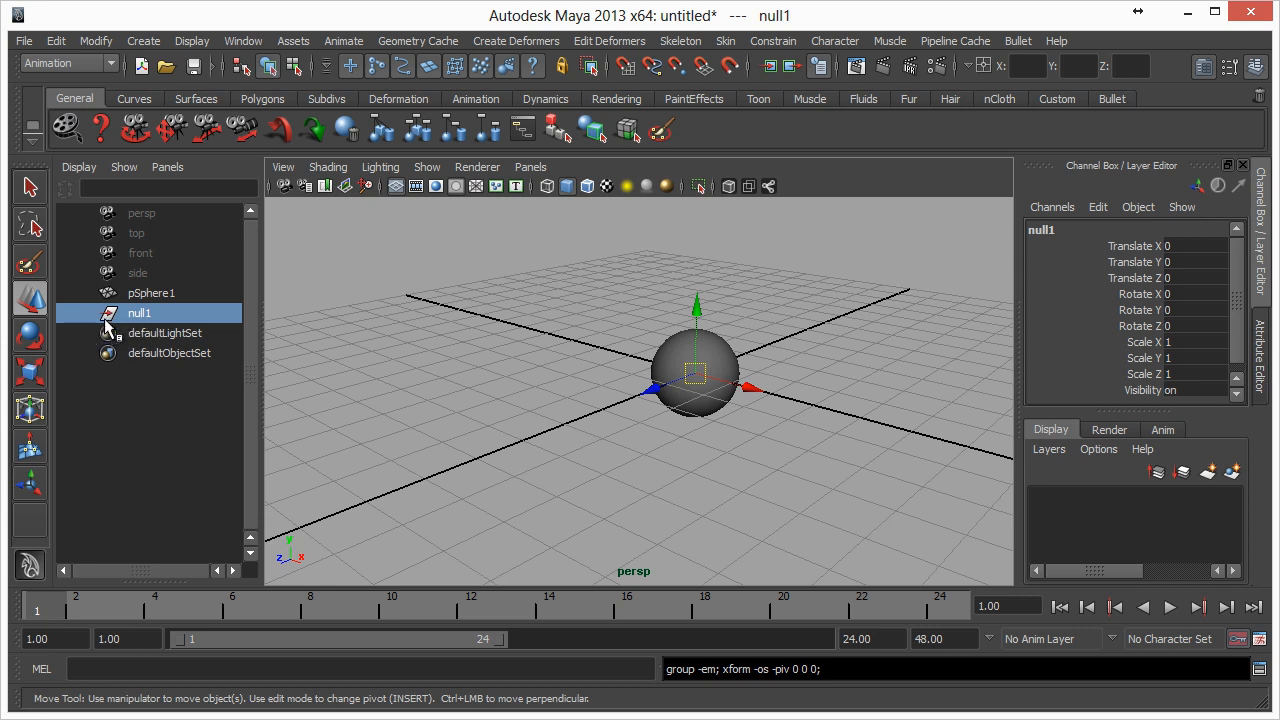
# Parent pSphere1 under the null1 group in the Outliner and expand the group.
pyautogui.moveTo(158, 300); pyautogui.dragTo(160, 298, button='middle')
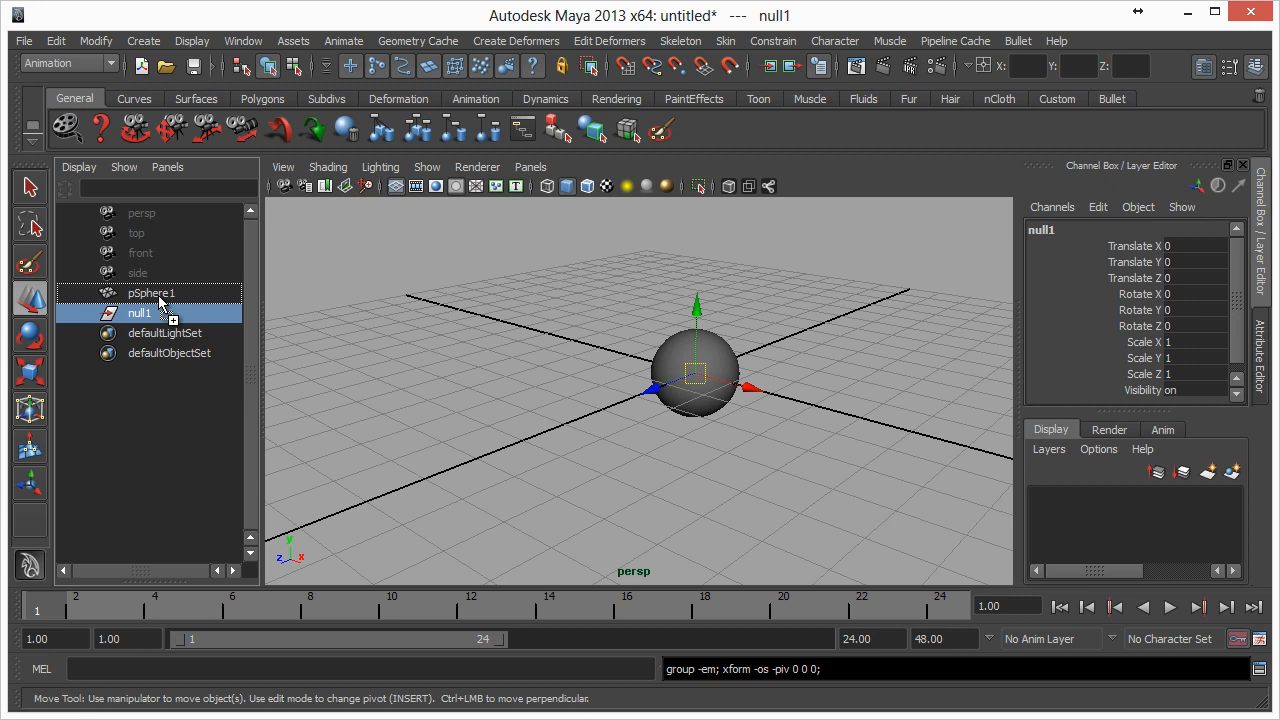
pyautogui.moveTo(160, 298); pyautogui.dragTo(126, 318, button='middle')
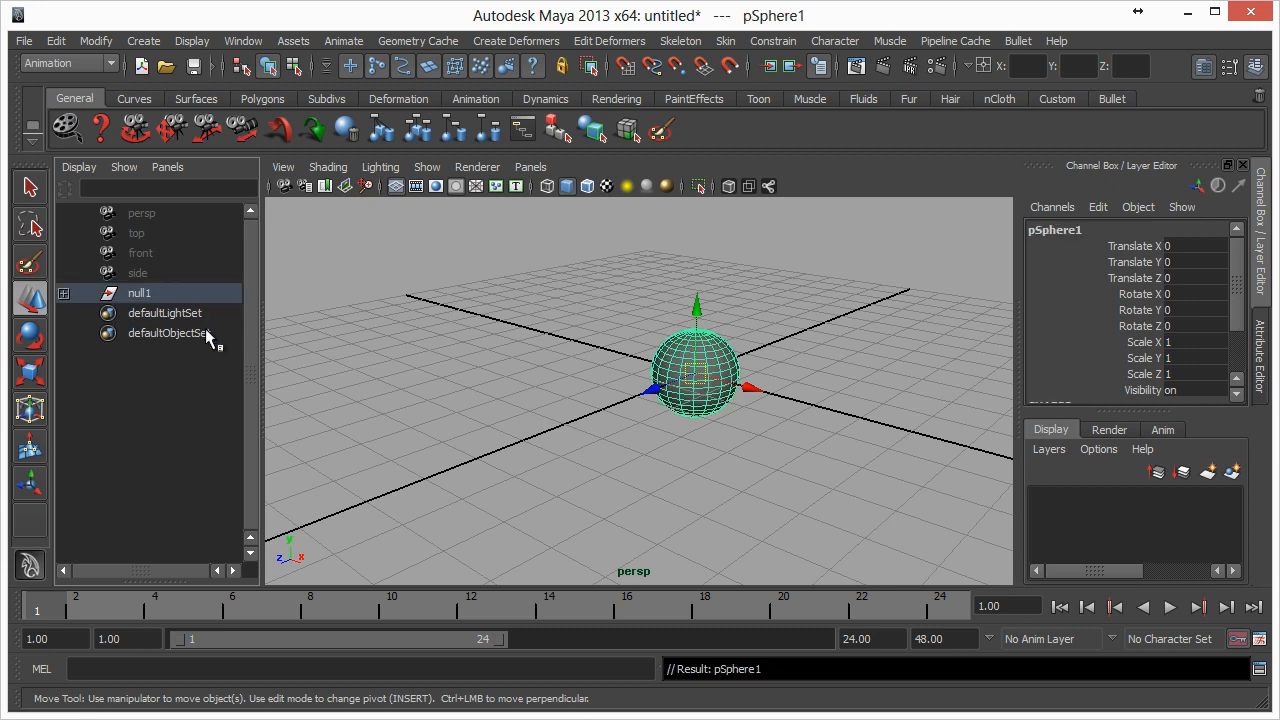
pyautogui.click(63, 294)
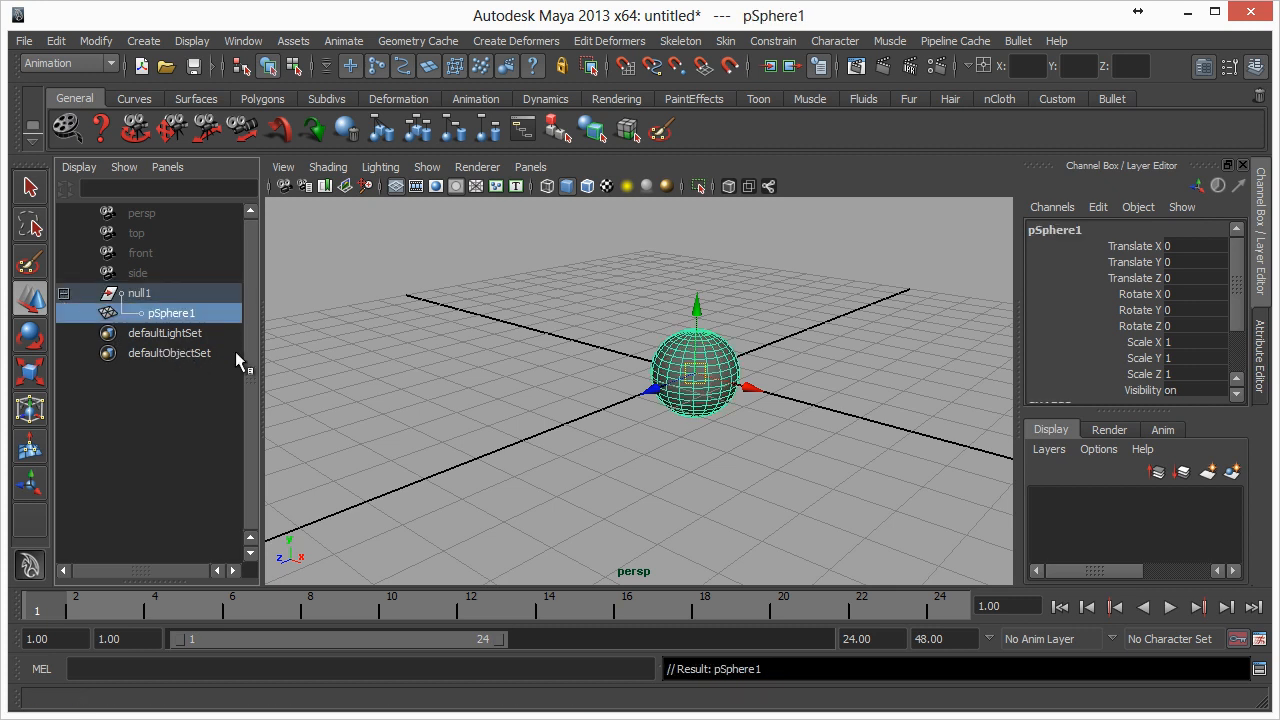
# Try moving the null1 group freely in the viewport, select pSphere1 for comparison, and undo the moves.
pyautogui.click(155, 294)
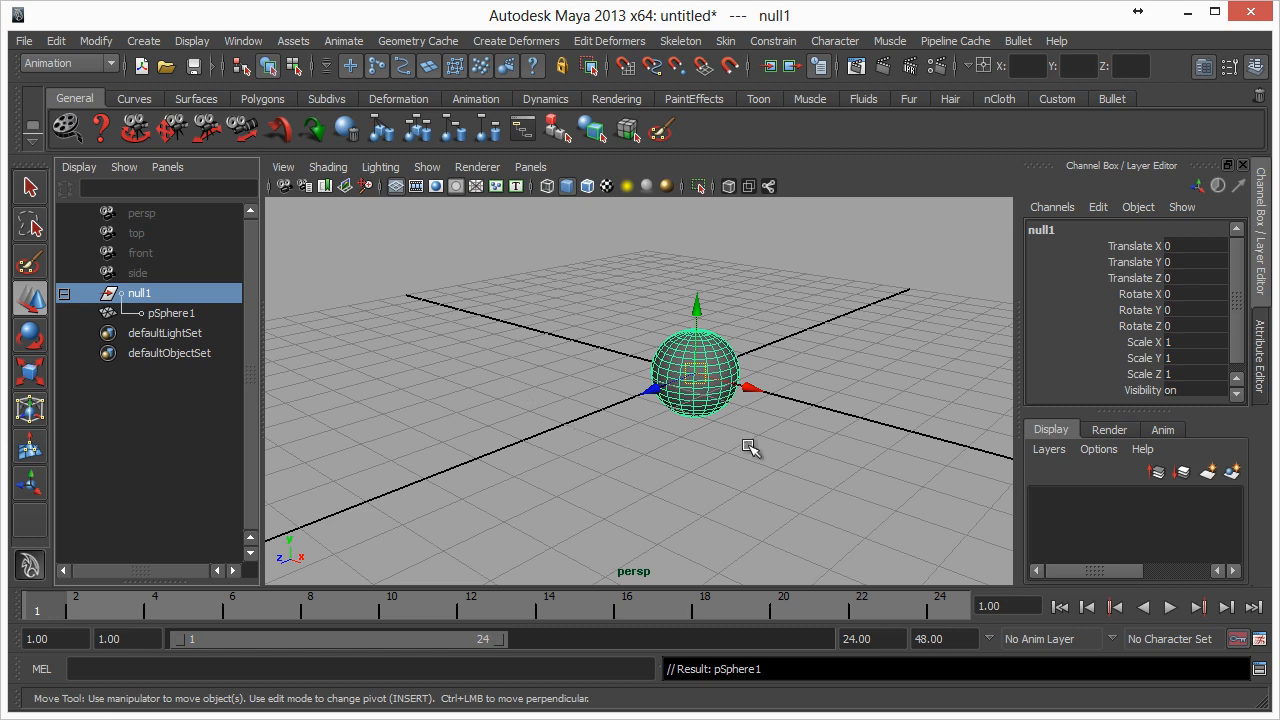
pyautogui.moveTo(721, 439)
pyautogui.mouseDown(button='middle')
pyautogui.moveTo(623, 403)
pyautogui.moveTo(726, 466)
pyautogui.moveTo(660, 430)
pyautogui.mouseUp(button='middle')
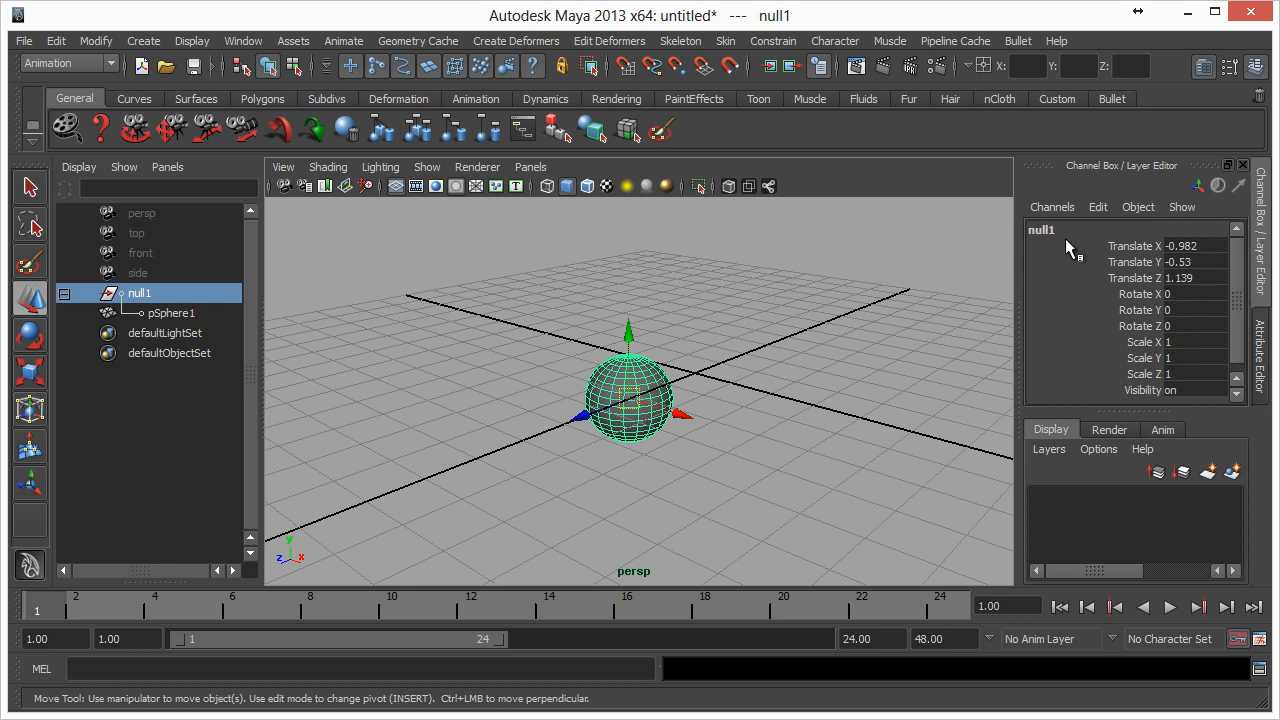
pyautogui.hotkey('ctrl', 'z')
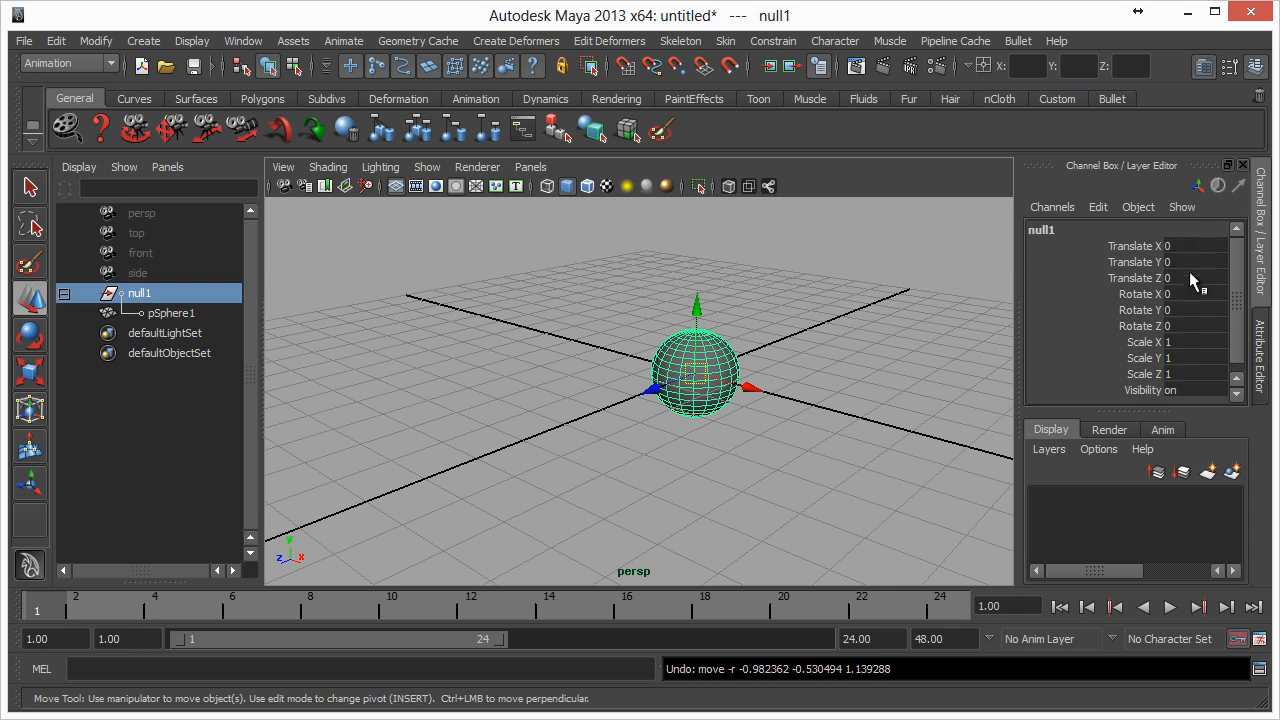
pyautogui.moveTo(887, 417); pyautogui.dragTo(780, 425, button='middle')
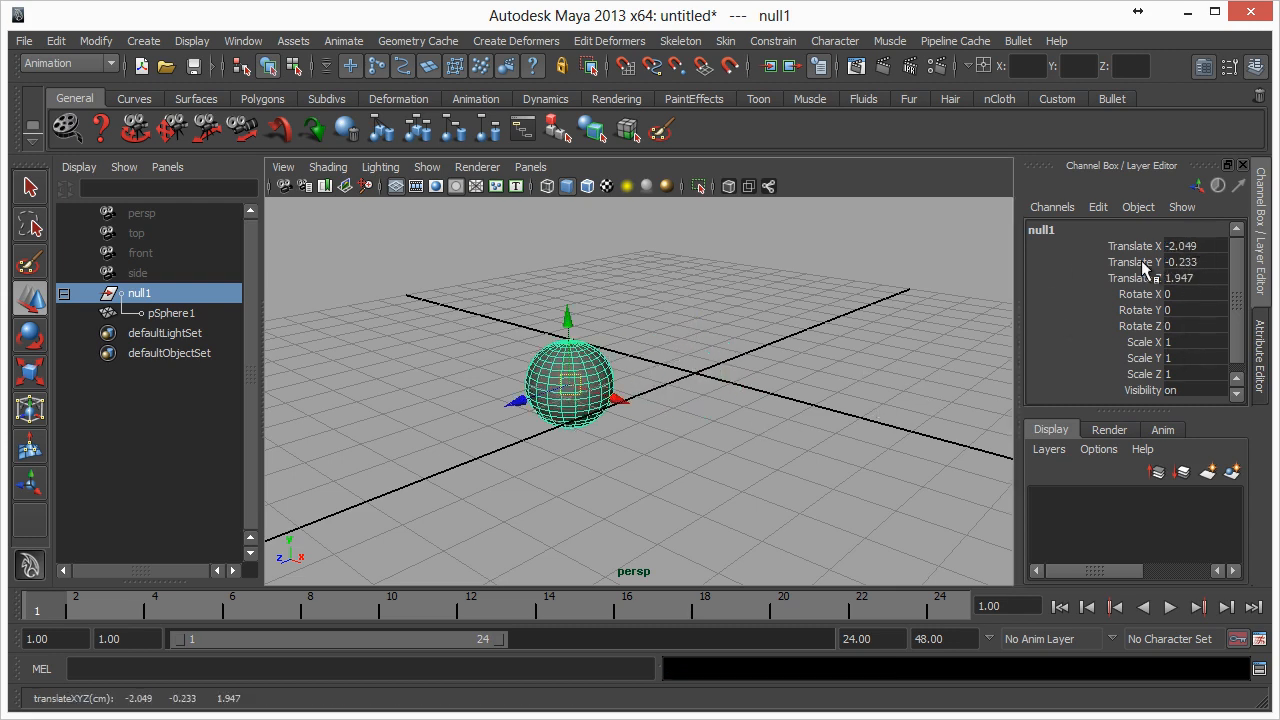
pyautogui.click(204, 313)
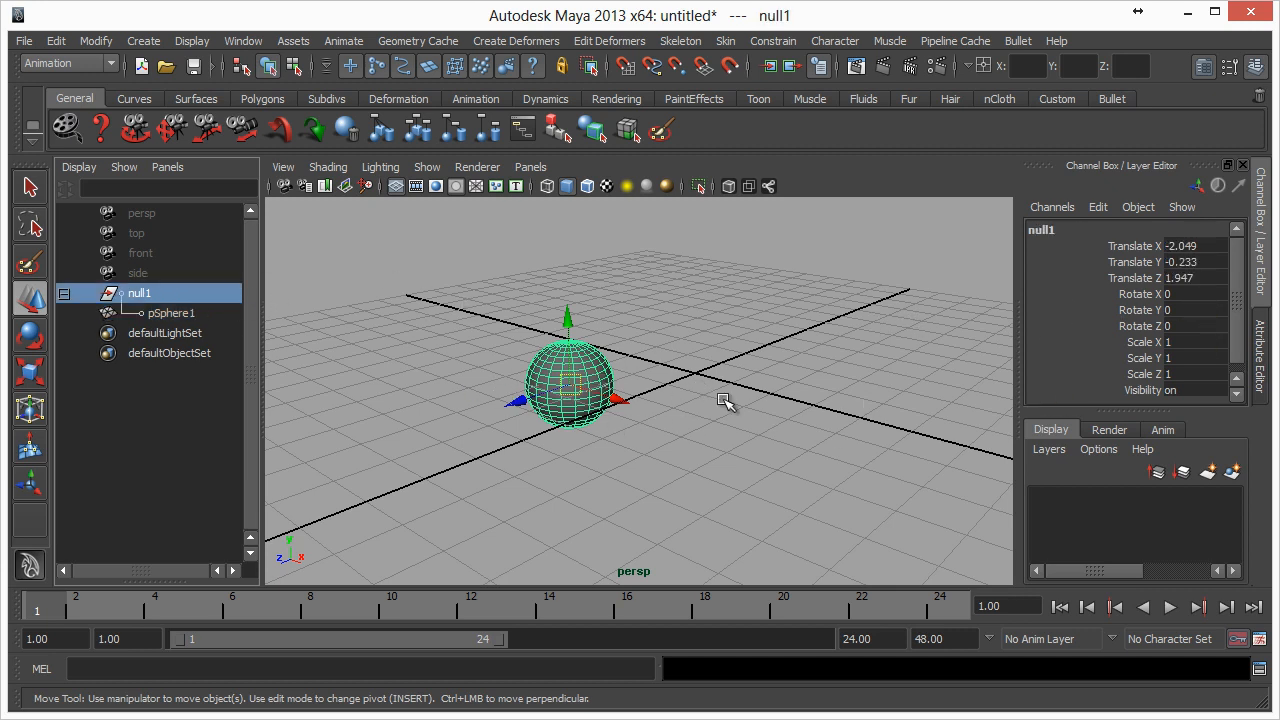
pyautogui.hotkey('ctrl', 'z')
pyautogui.hotkey('ctrl', 'z')
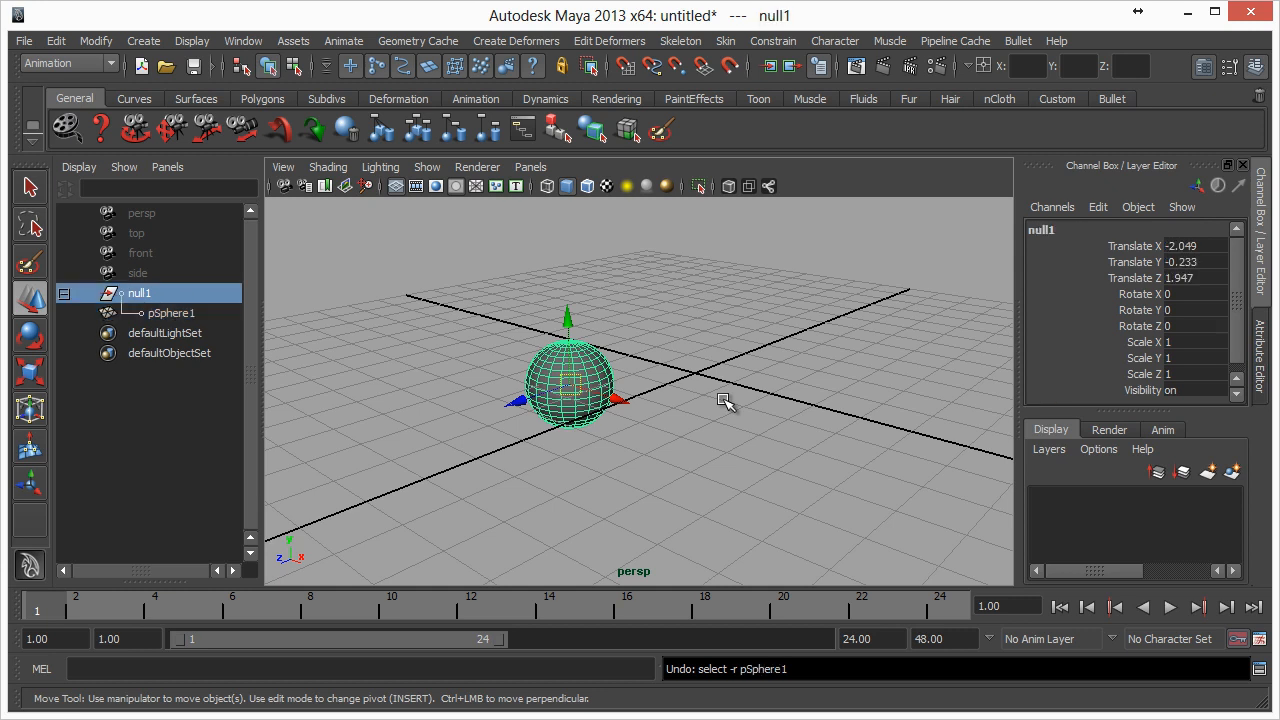
pyautogui.hotkey('ctrl', 'z')
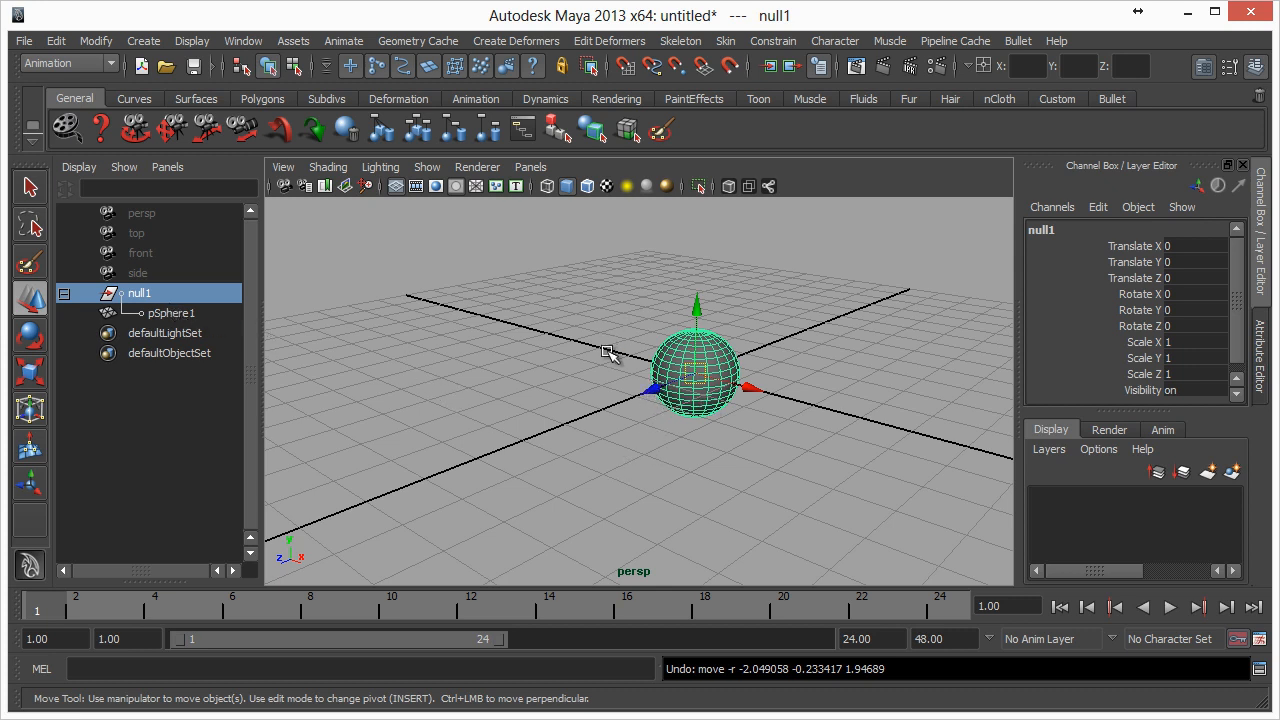
# Try moving pSphere1 by itself about 1.78 units along Z, and undo the move.
pyautogui.click(190, 318)
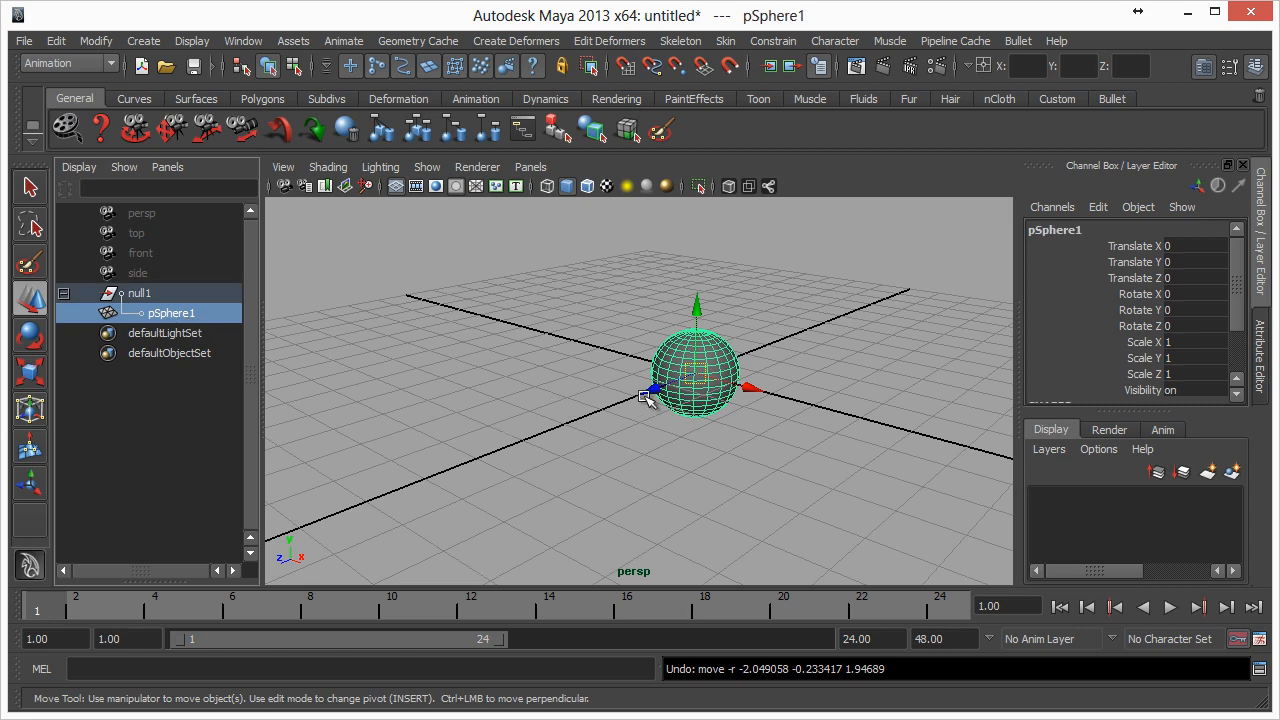
pyautogui.moveTo(648, 392); pyautogui.dragTo(680, 457)
pyautogui.hotkey('ctrl', 'z')
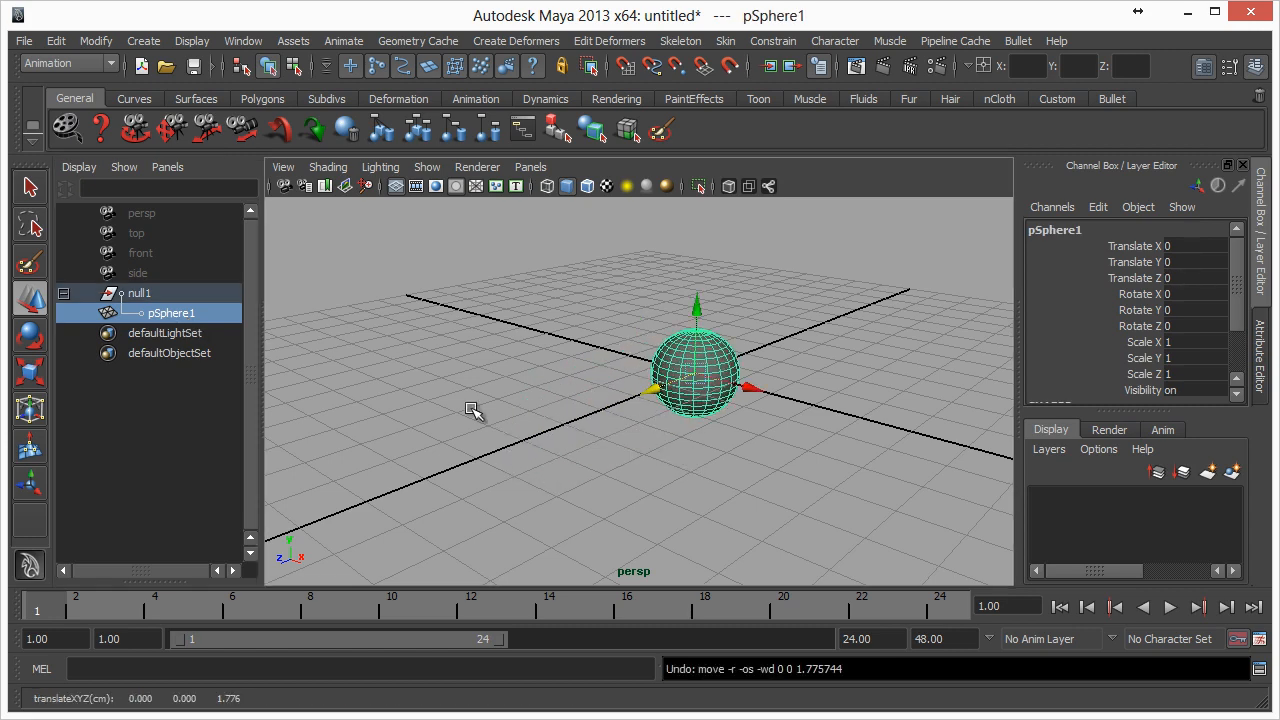
# With null1 selected, briefly play the timeline, stop it, and set a key on the group's Translate X at frame 1.
pyautogui.click(197, 296)
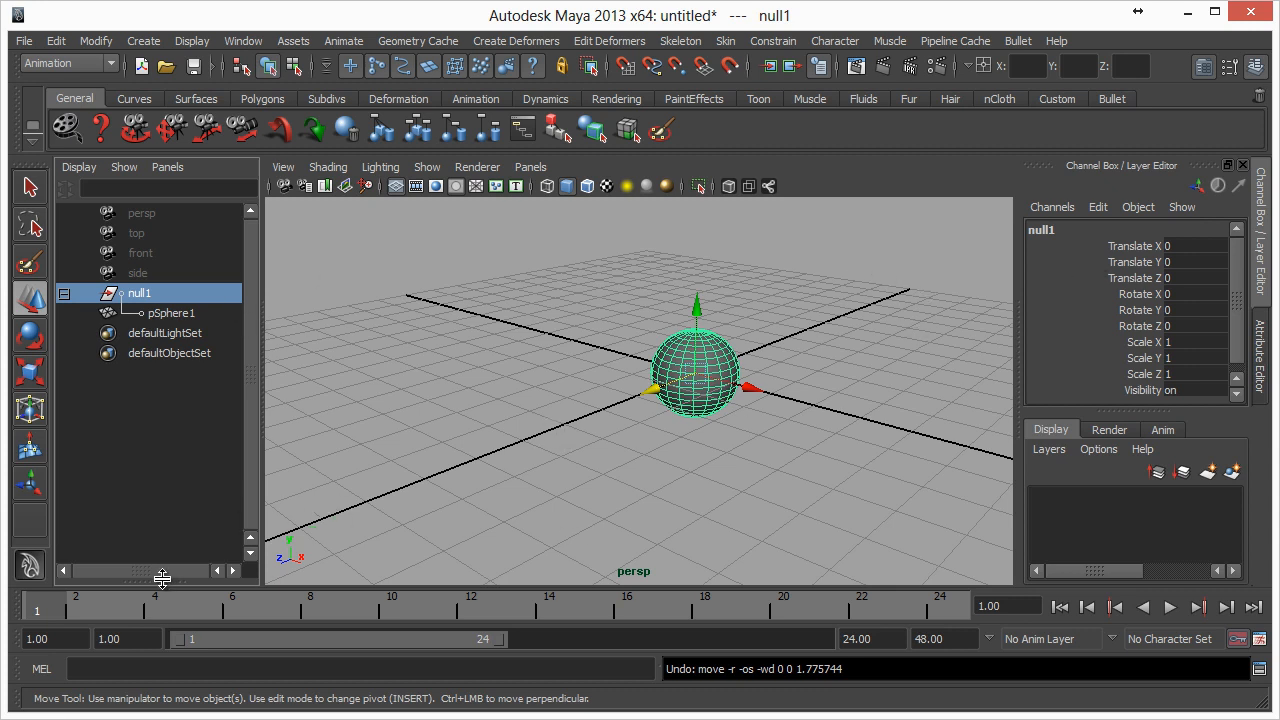
pyautogui.hotkey('alt', 'v')
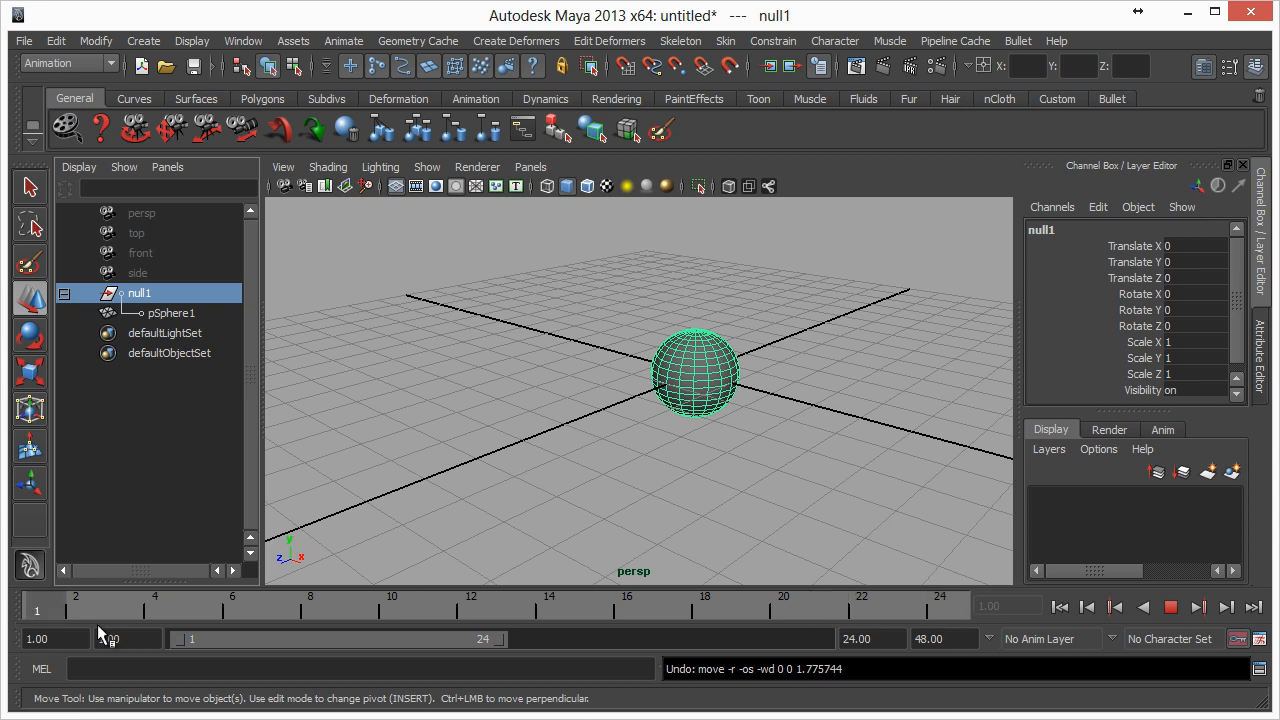
pyautogui.hotkey('alt', 'v')
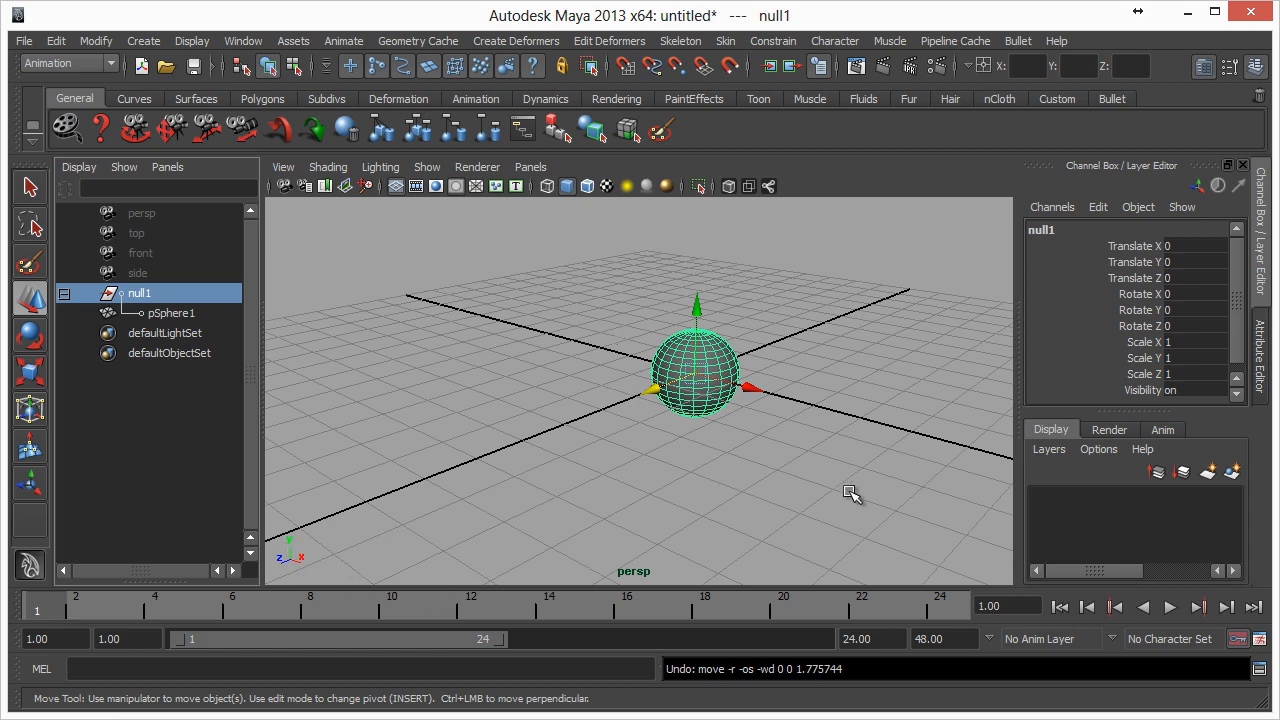
pyautogui.click(1133, 249)
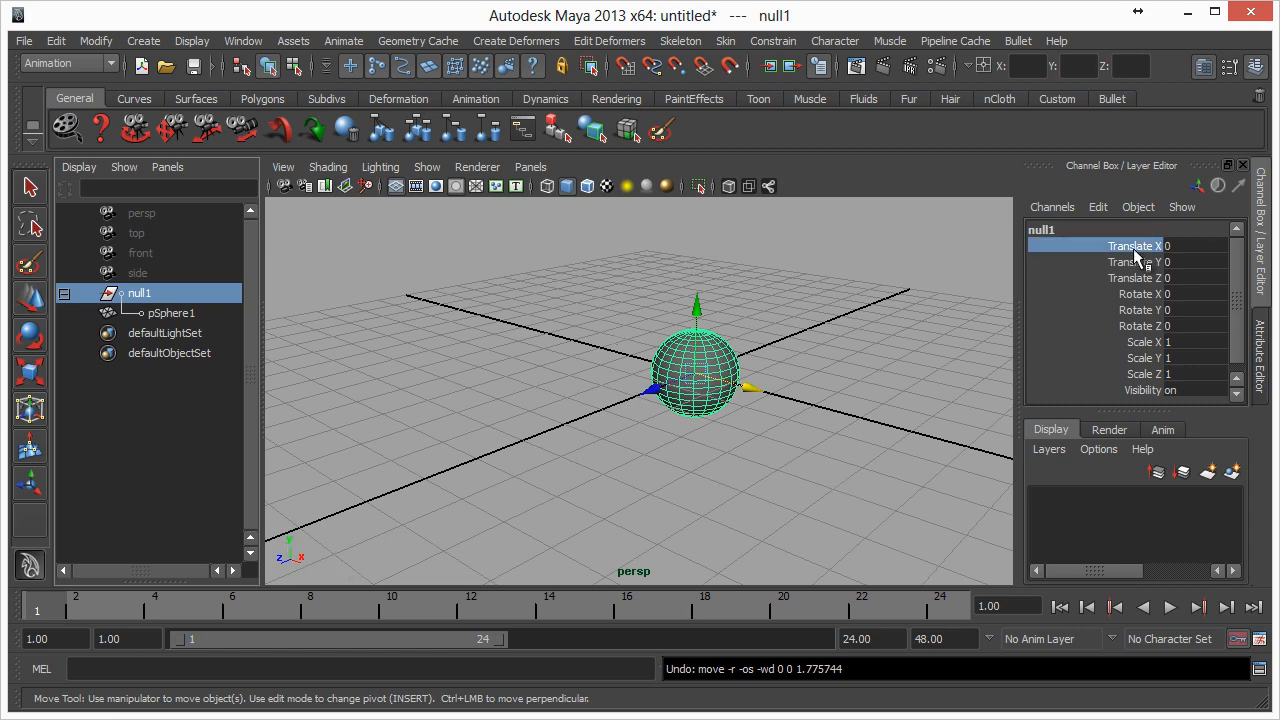
pyautogui.rightClick(1136, 251)
pyautogui.click(1153, 279)
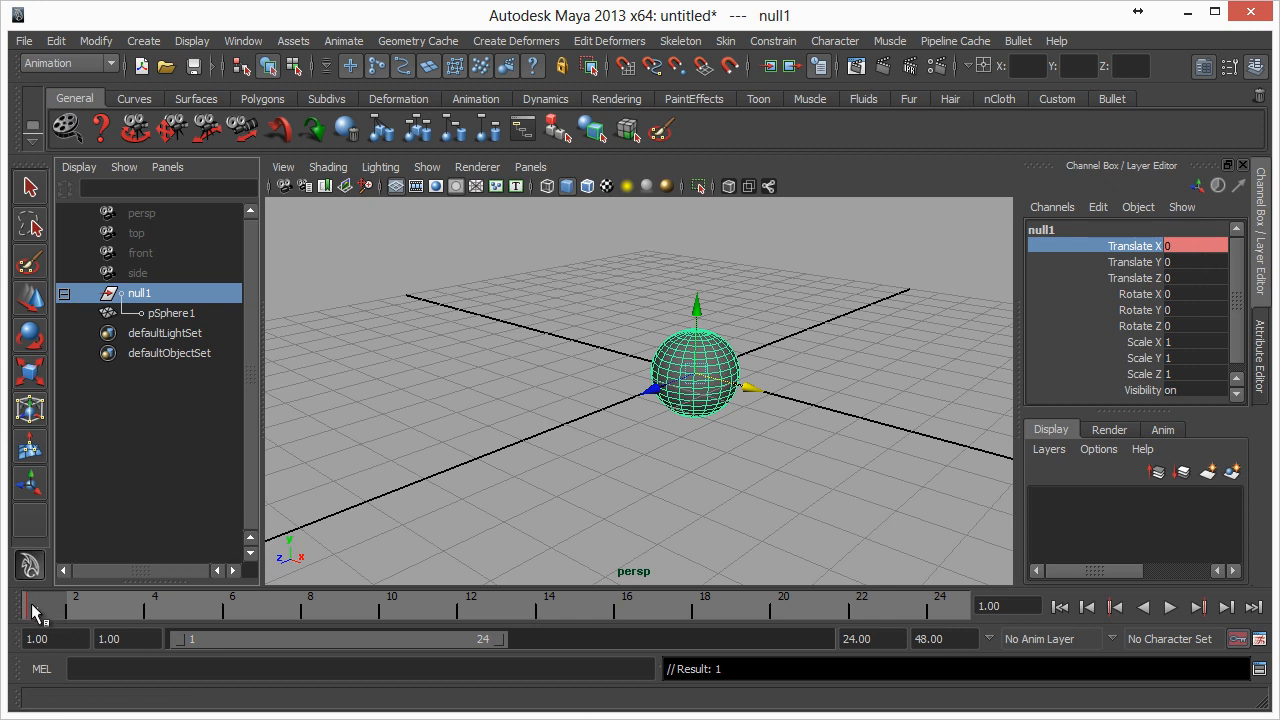
# Go to frame 24, leave automatic keyframing off, and try moving null1 about 5.34 units along X without setting a key.
pyautogui.click(1171, 609)
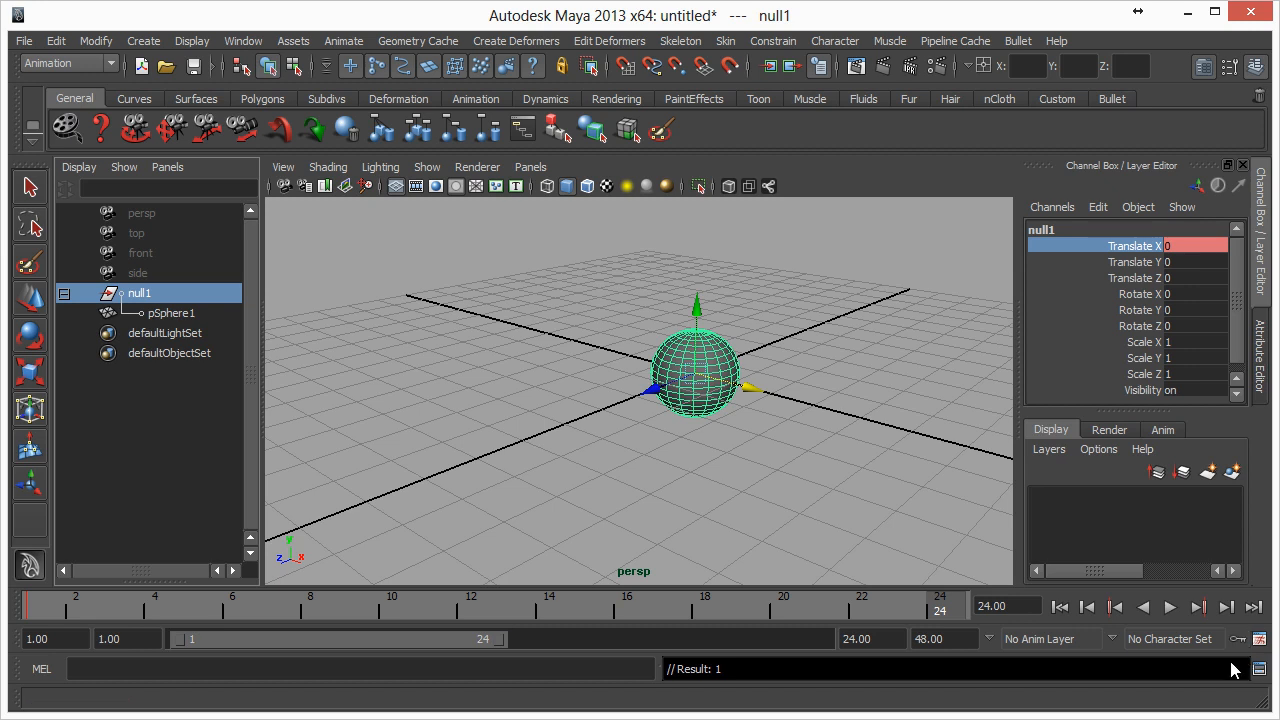
pyautogui.click(1238, 640)
pyautogui.click(1238, 640)
pyautogui.click(1240, 641)
pyautogui.moveTo(757, 391); pyautogui.dragTo(1010, 472)
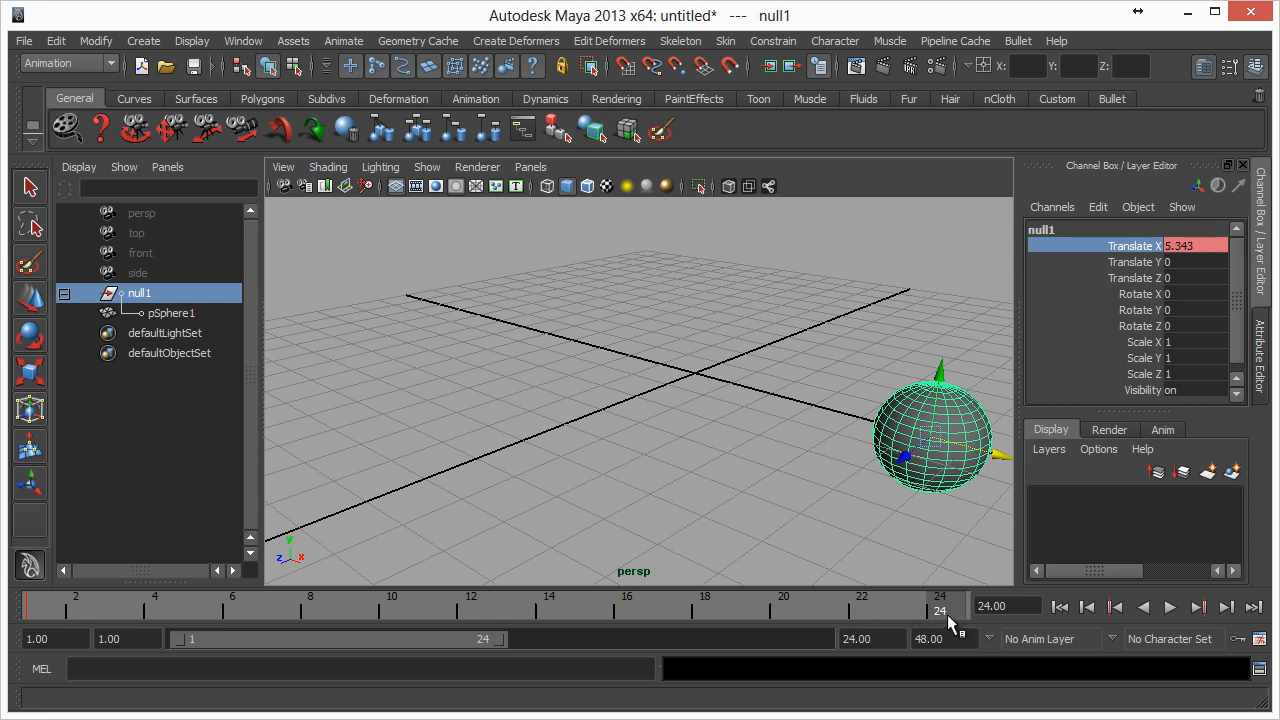
pyautogui.moveTo(947, 614)
pyautogui.mouseDown()
pyautogui.moveTo(933, 621)
pyautogui.moveTo(963, 625)
pyautogui.mouseUp()
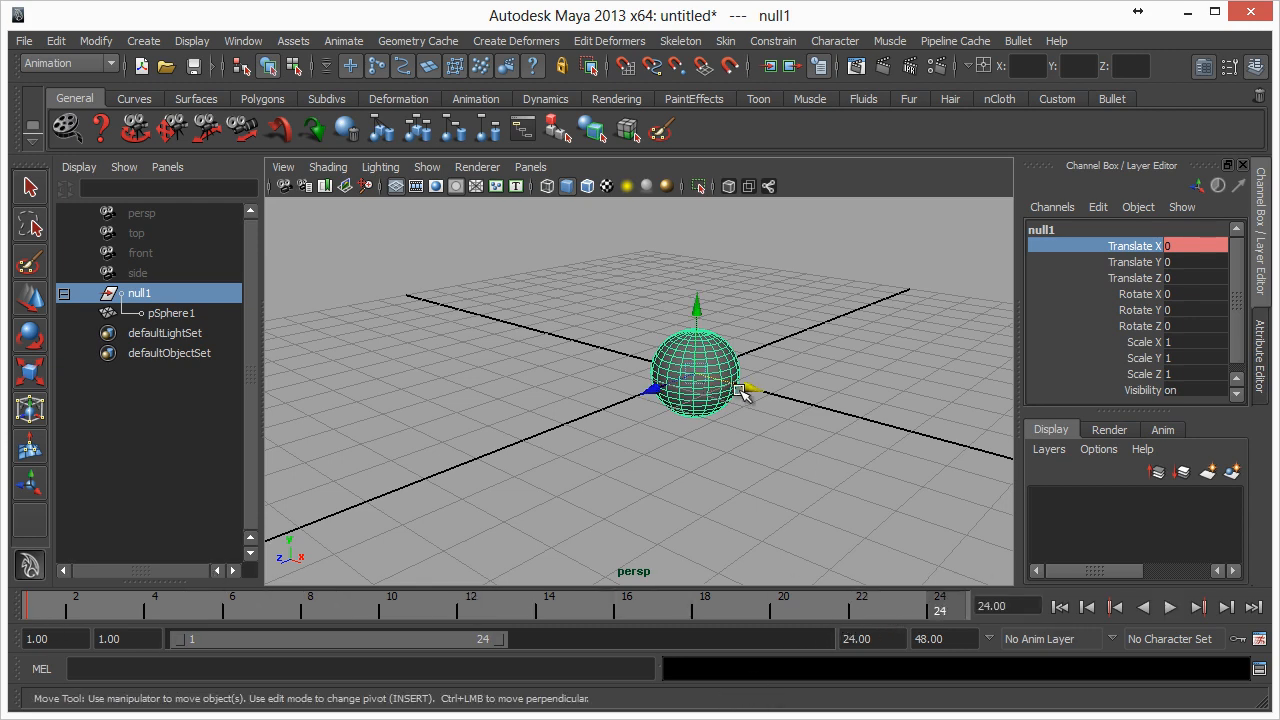
# Move null1 about 4.84 units along X at frame 24 and key only its Translate X channel.
pyautogui.moveTo(747, 386); pyautogui.dragTo(987, 443)
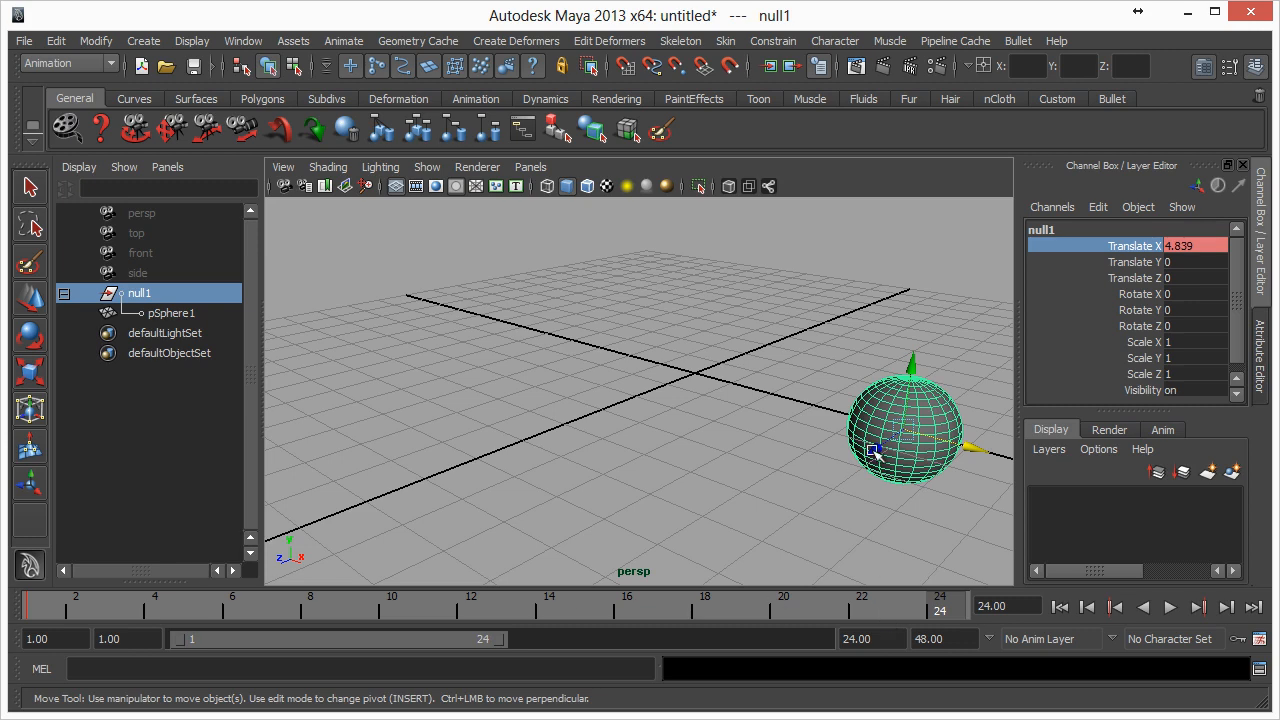
pyautogui.rightClick(1133, 256)
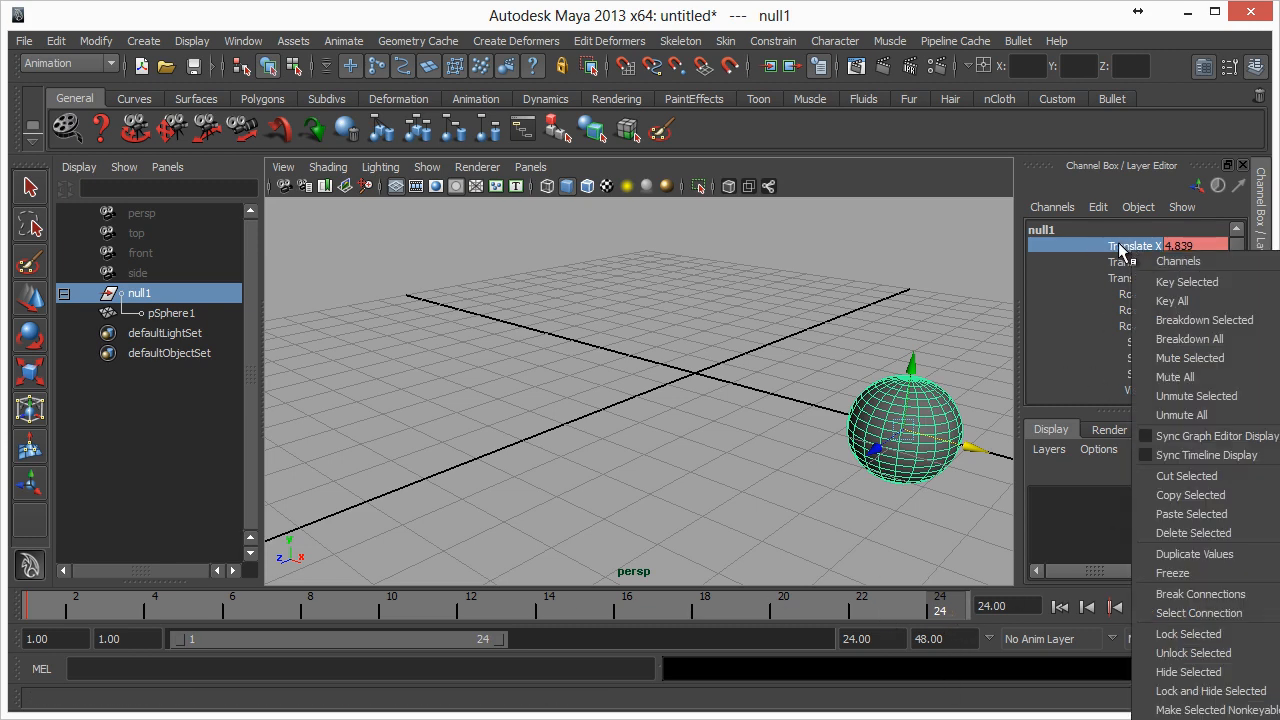
pyautogui.click(1085, 252)
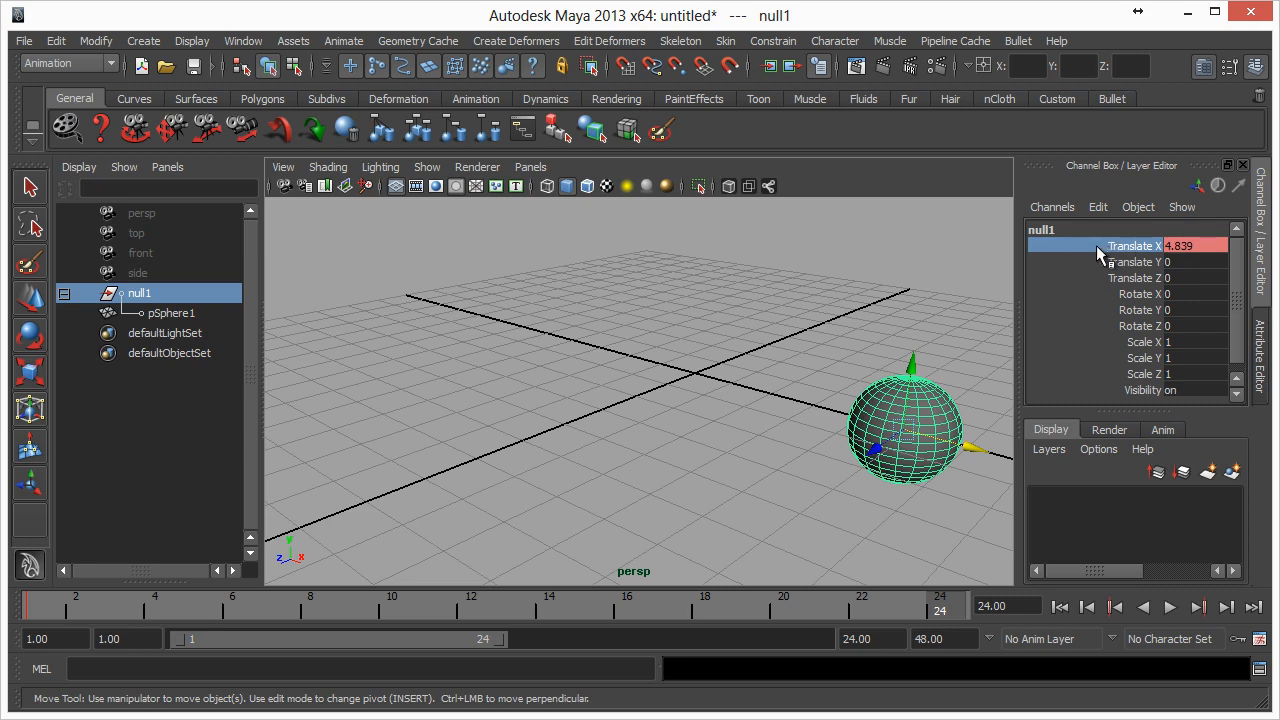
pyautogui.click(1100, 261)
pyautogui.click(1102, 248)
pyautogui.rightClick(1137, 249)
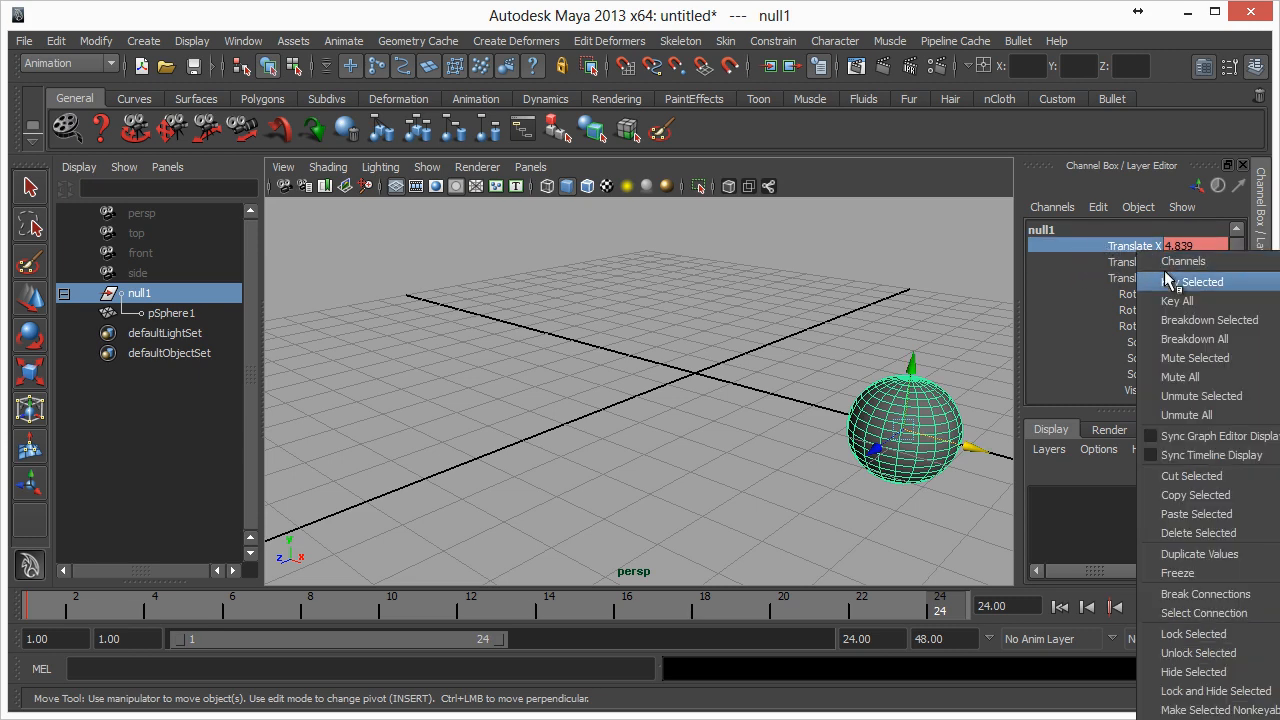
pyautogui.click(1166, 278)
pyautogui.rightClick(1164, 271)
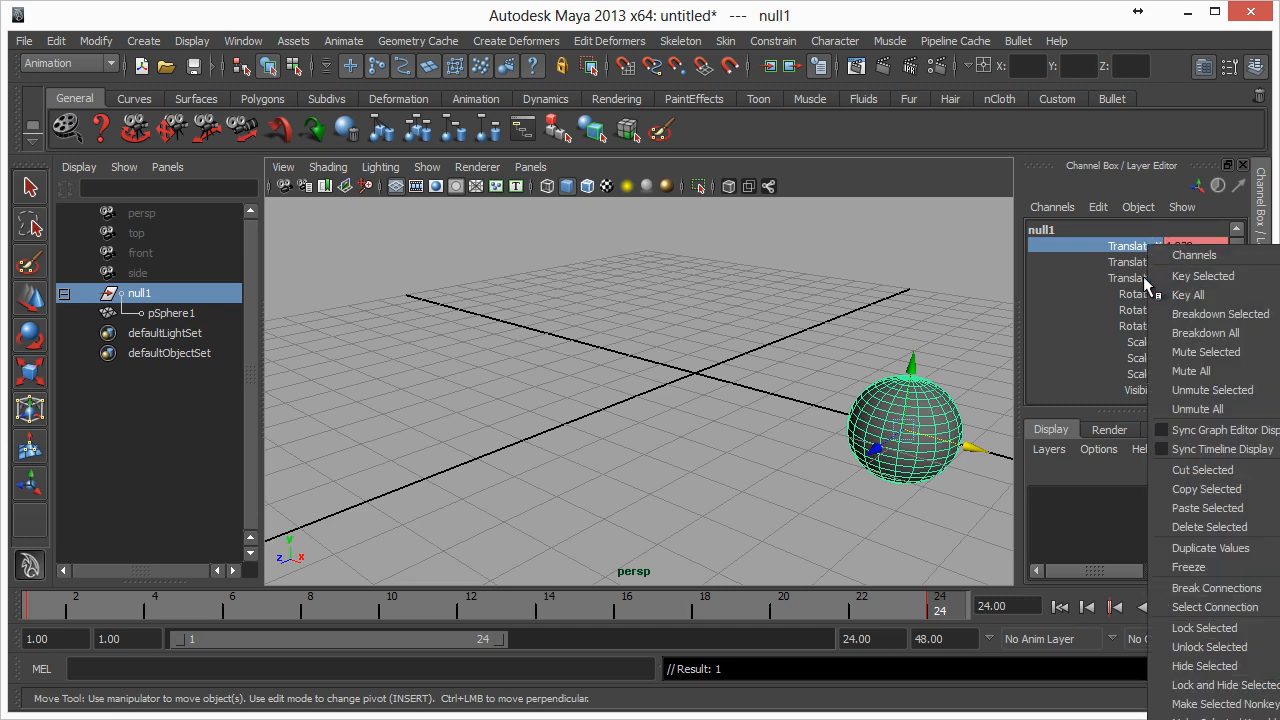
pyautogui.click(1137, 279)
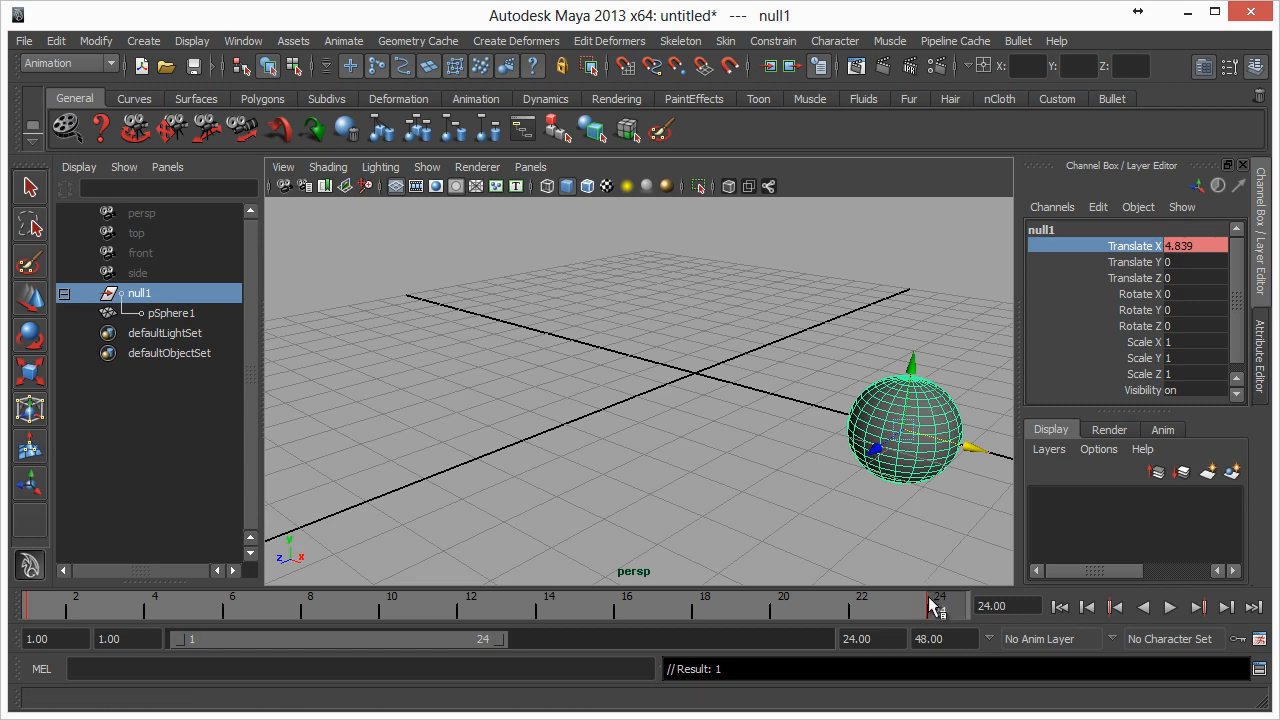
# Scrub the timeline between frames 1 and 24 and play it to check the group's X movement.
pyautogui.moveTo(907, 606); pyautogui.dragTo(42, 693)
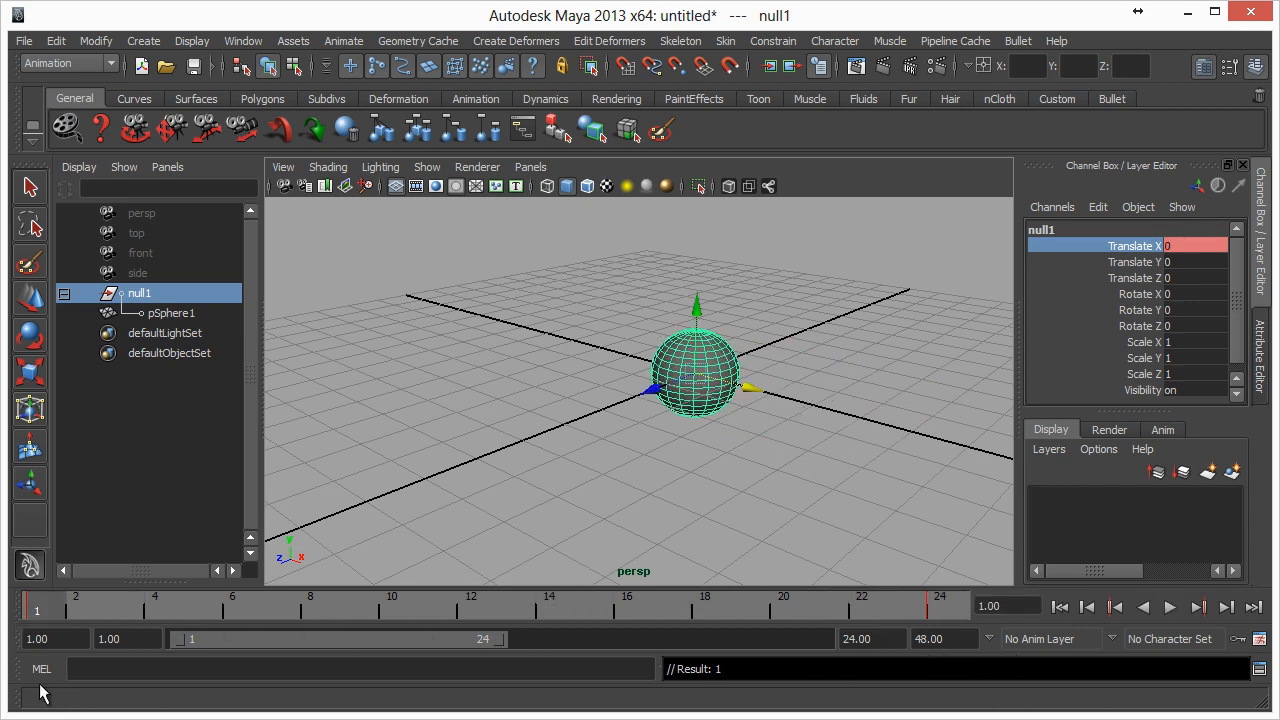
pyautogui.moveTo(184, 609); pyautogui.dragTo(960, 657)
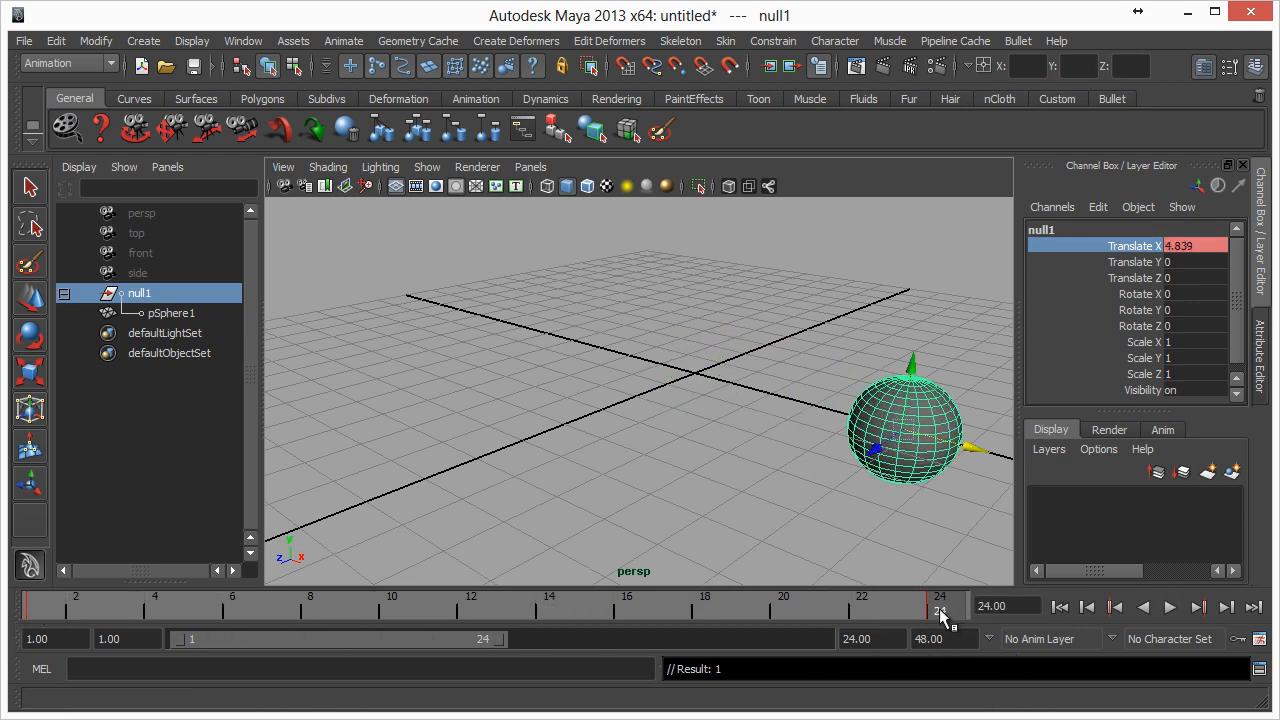
pyautogui.moveTo(942, 611); pyautogui.dragTo(1050, 675)
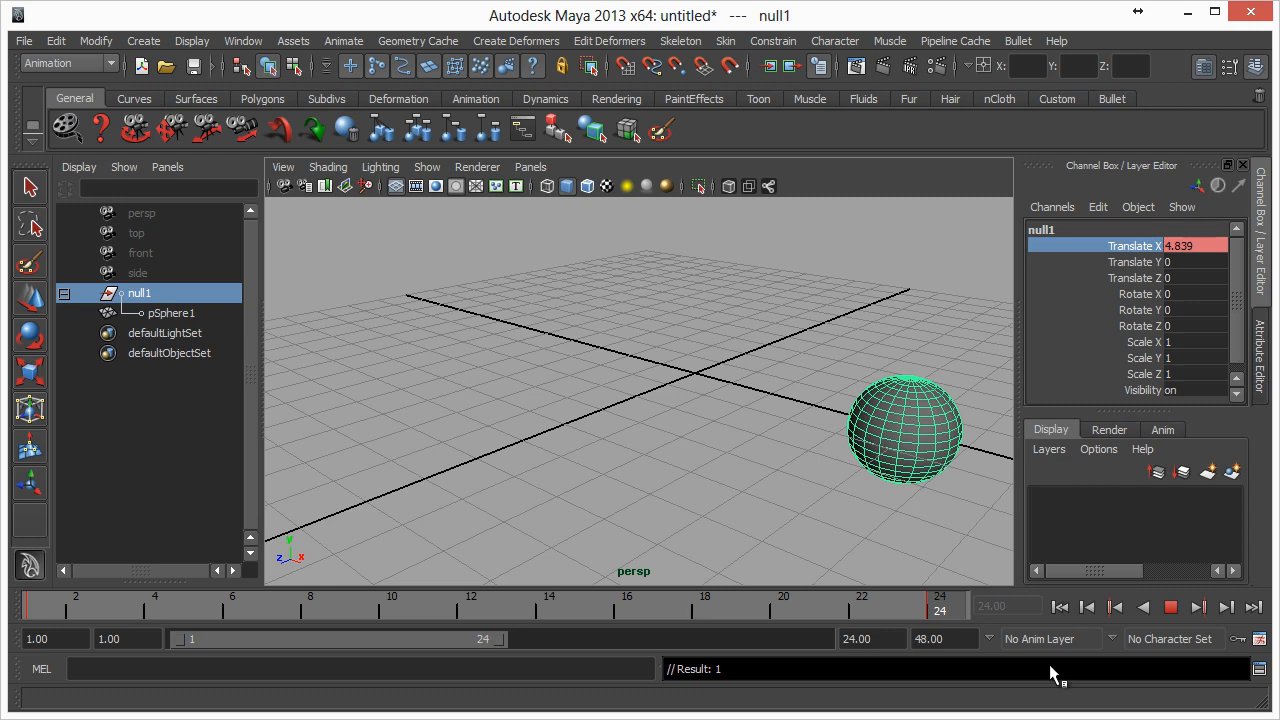
pyautogui.press('w')
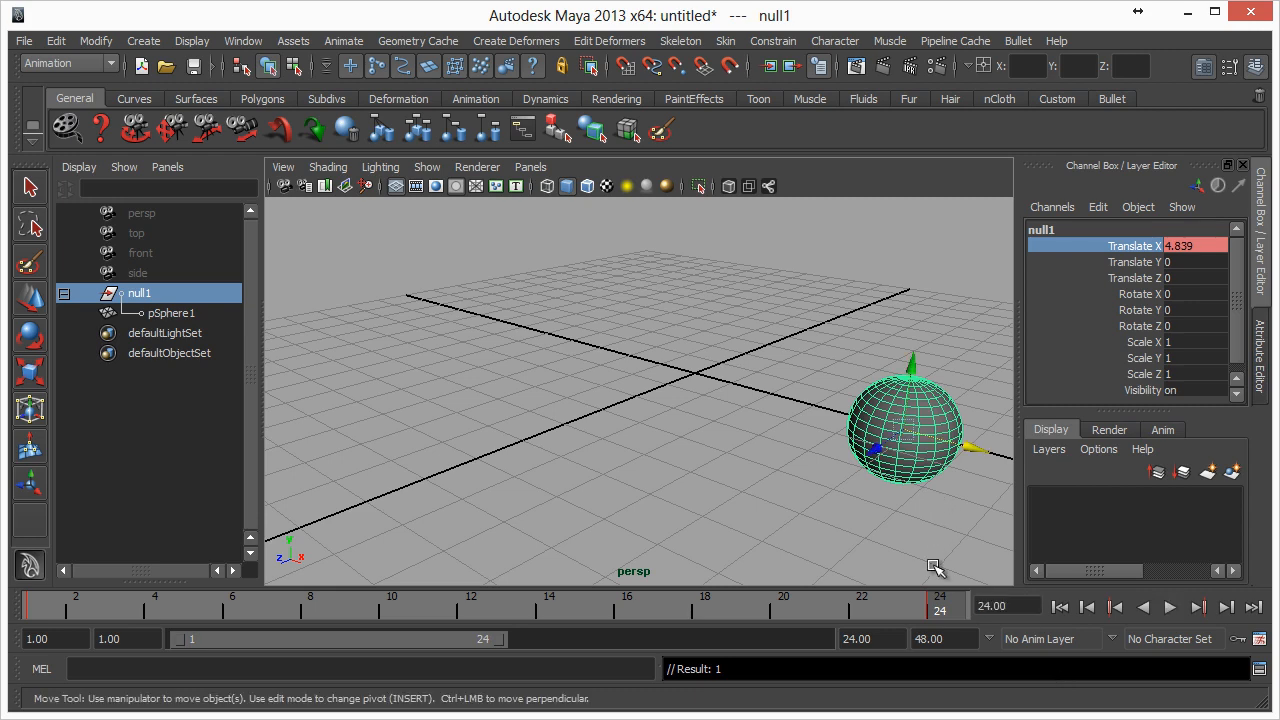
pyautogui.moveTo(574, 603); pyautogui.dragTo(783, 614)
# Delete null1's Translate X key at frame 24 from the timeline.
pyautogui.moveTo(941, 608)
pyautogui.mouseDown()
pyautogui.moveTo(894, 603)
pyautogui.moveTo(943, 605)
pyautogui.mouseUp()
pyautogui.rightClick(943, 605)
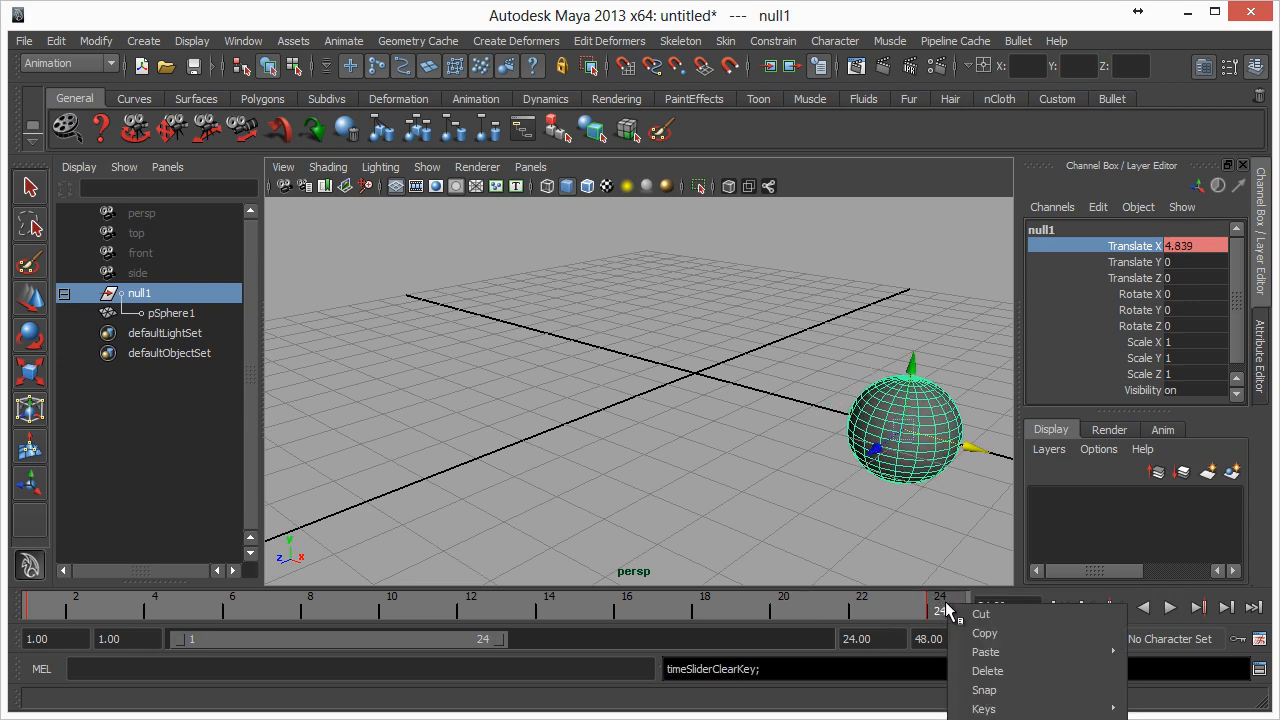
pyautogui.click(1008, 663)
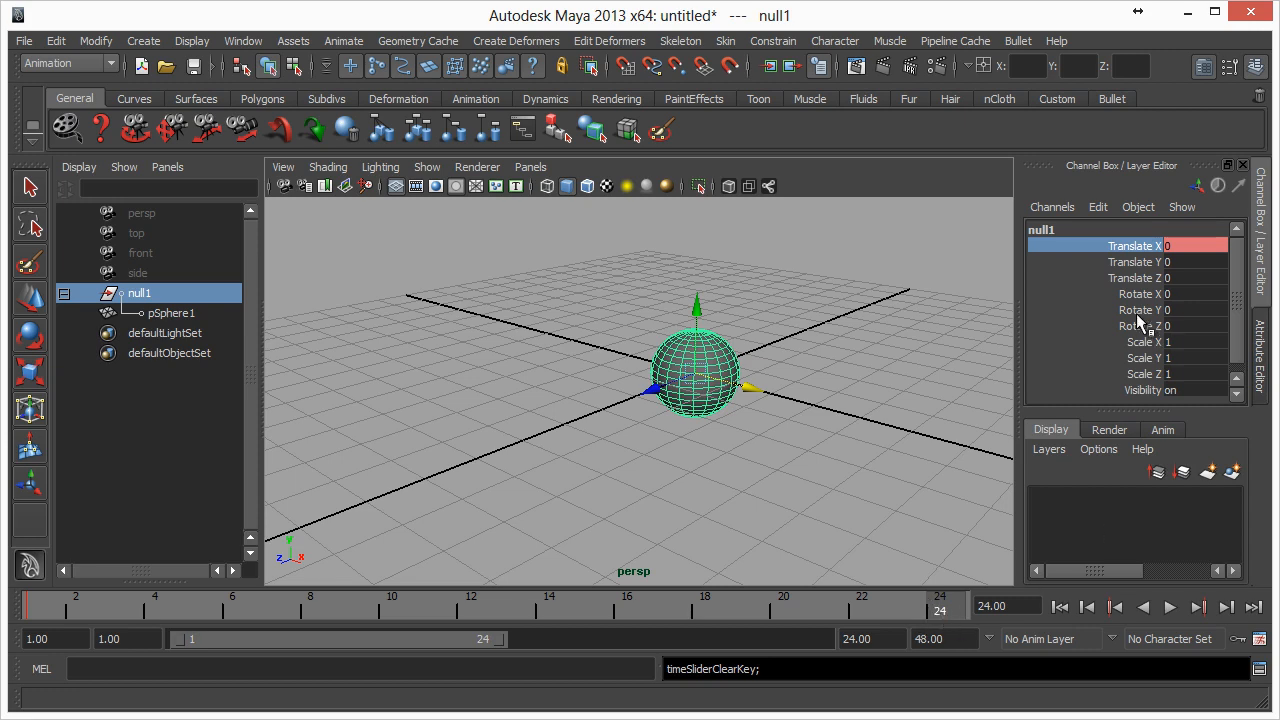
# Key null1's Translate Z and Scale X channels at frame 24, and reselect the Translate Z channel.
pyautogui.click(1148, 278)
pyautogui.rightClick(1145, 279)
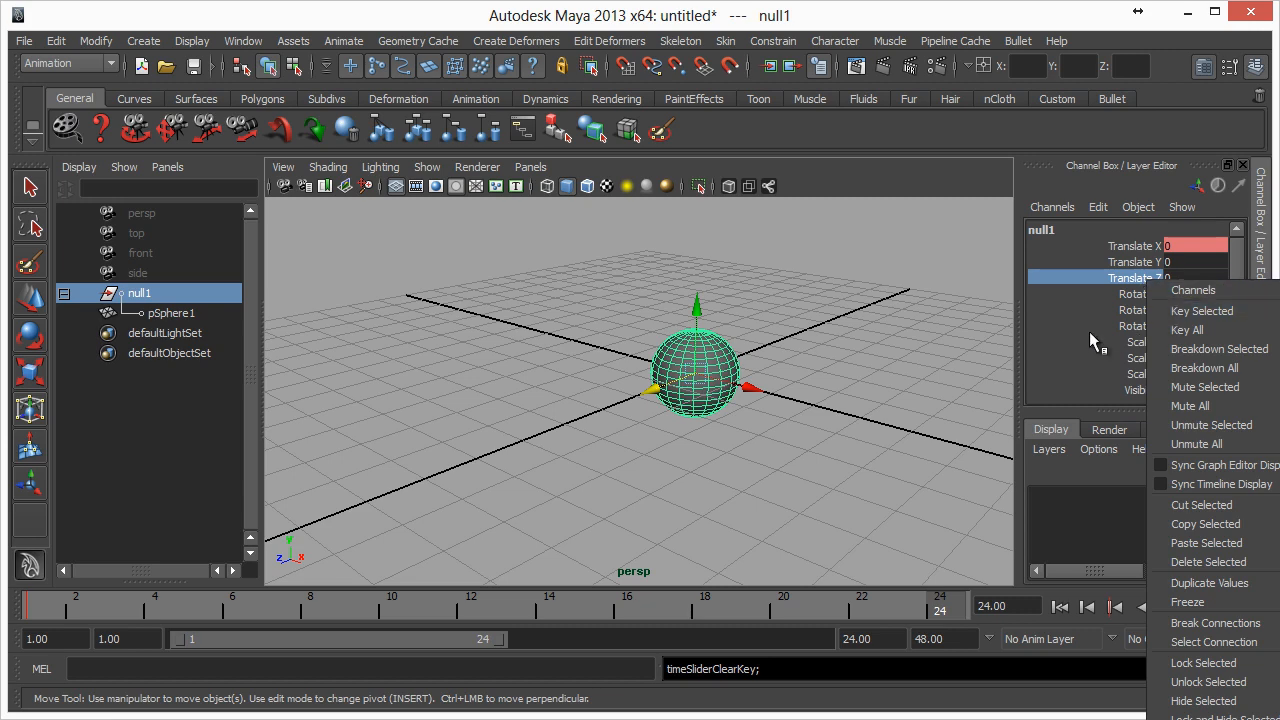
pyautogui.click(1165, 311)
pyautogui.click(1147, 345)
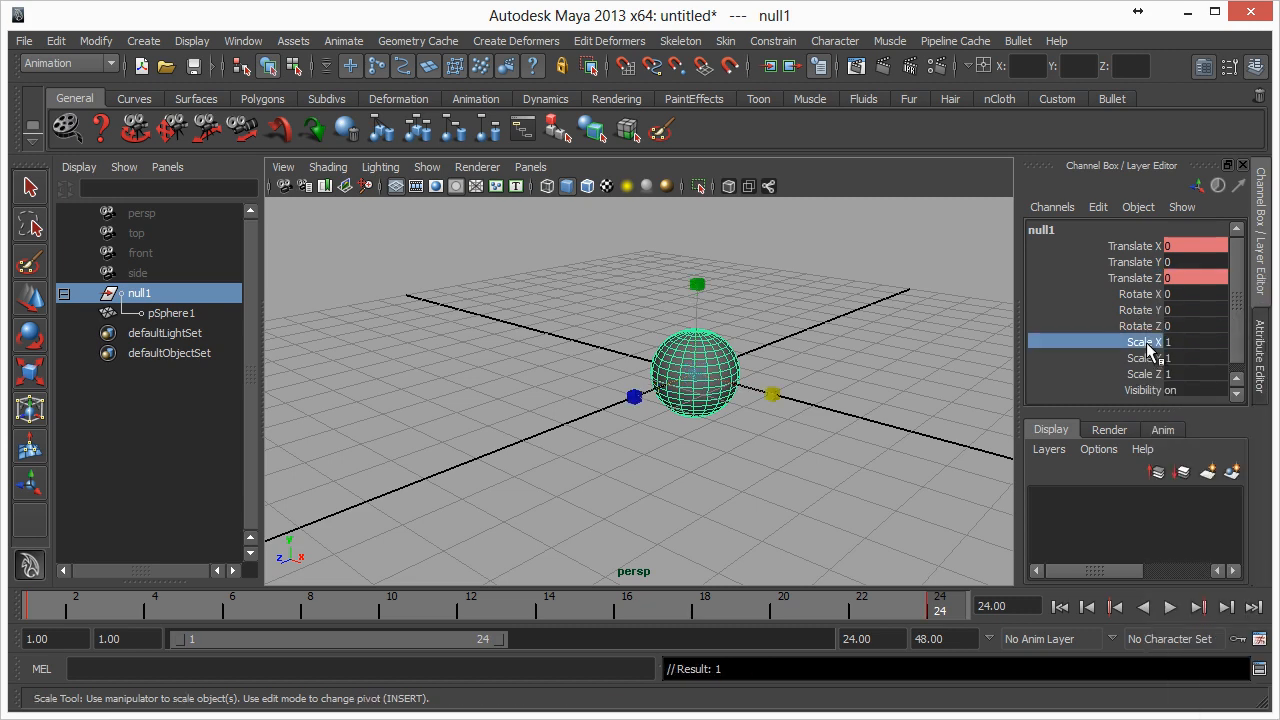
pyautogui.rightClick(1147, 345)
pyautogui.click(1168, 374)
pyautogui.click(1146, 280)
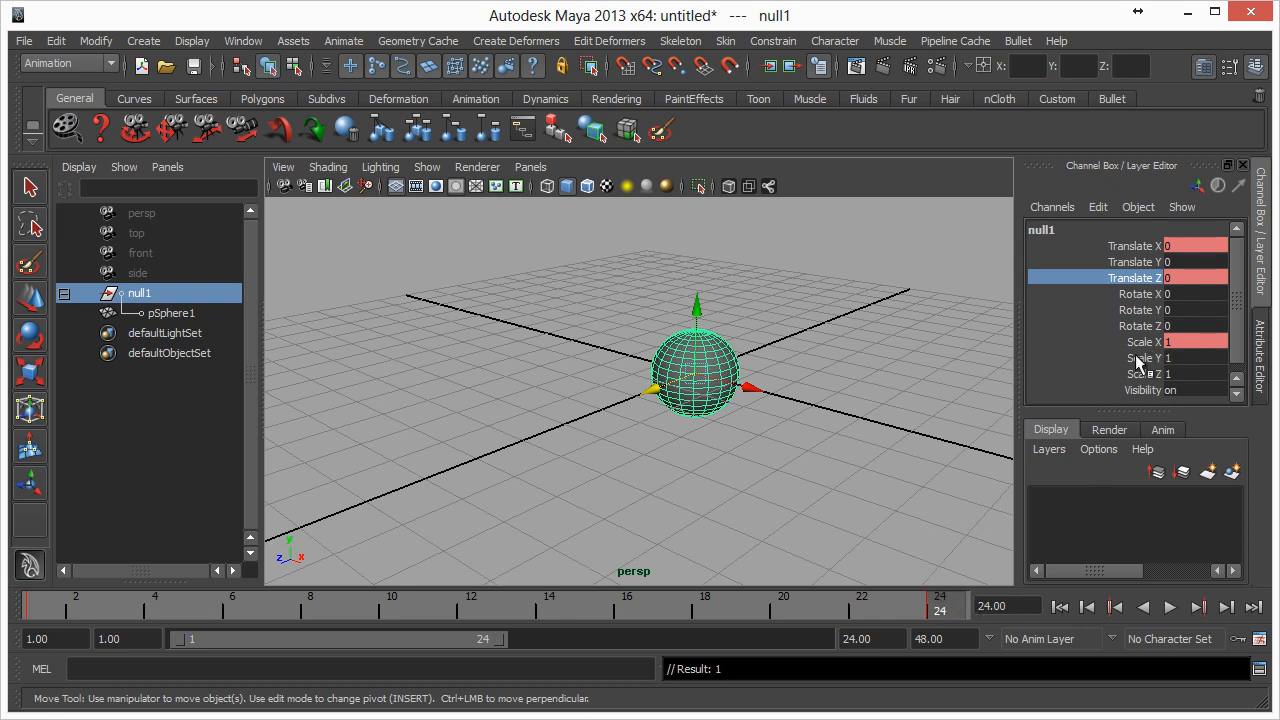
# Delete all of null1's keys at frame 24 from the timeline.
pyautogui.rightClick(950, 612)
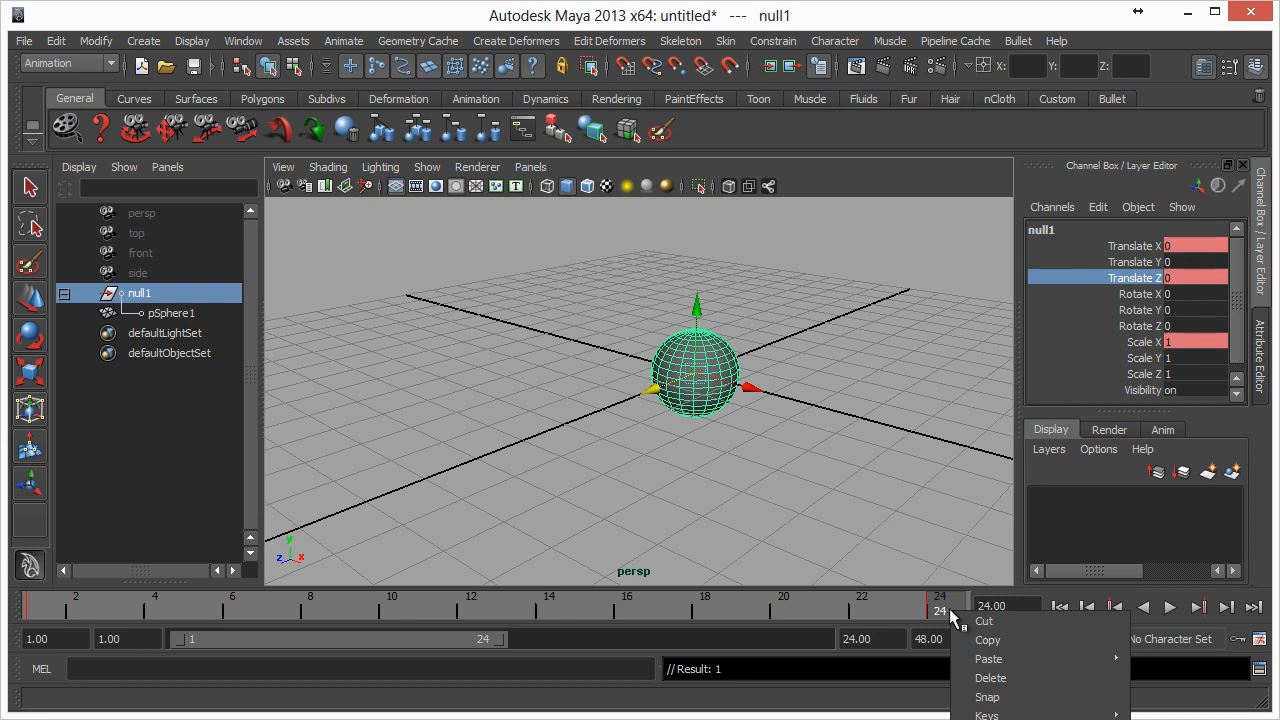
pyautogui.click(1043, 678)
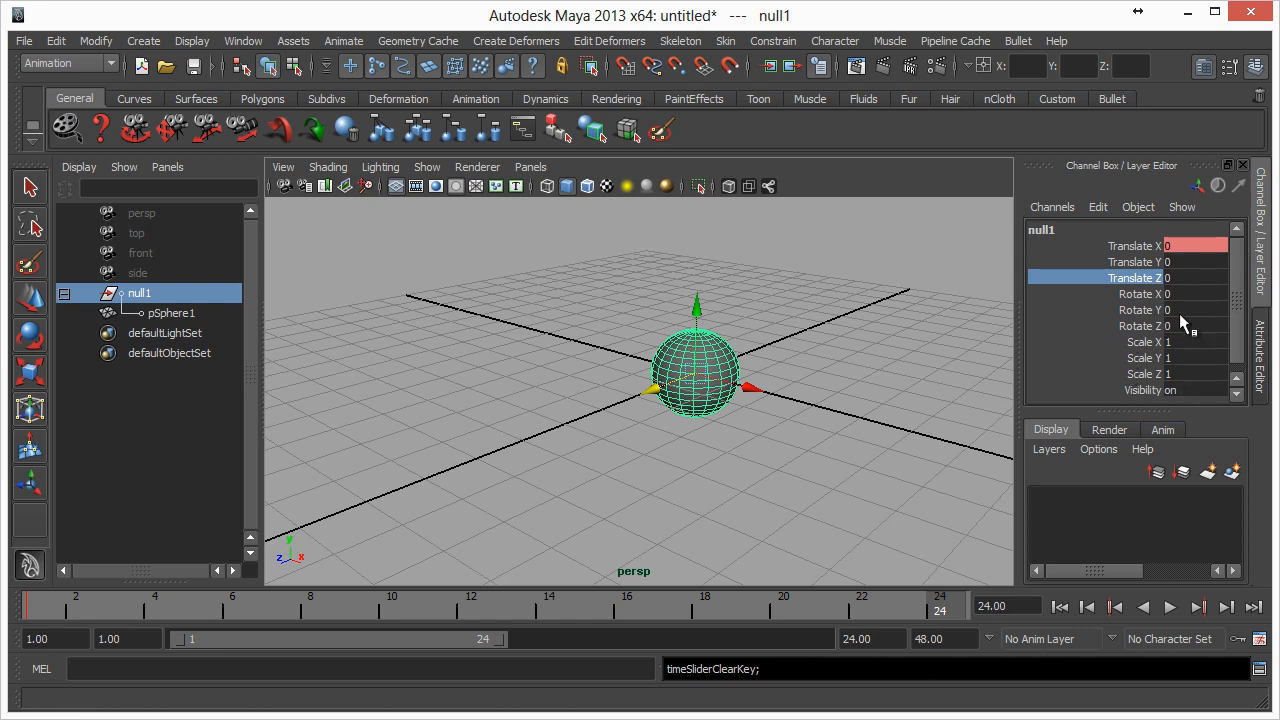
pyautogui.moveTo(921, 597); pyautogui.dragTo(968, 645)
pyautogui.moveTo(891, 593); pyautogui.dragTo(951, 686)
pyautogui.rightClick(936, 605)
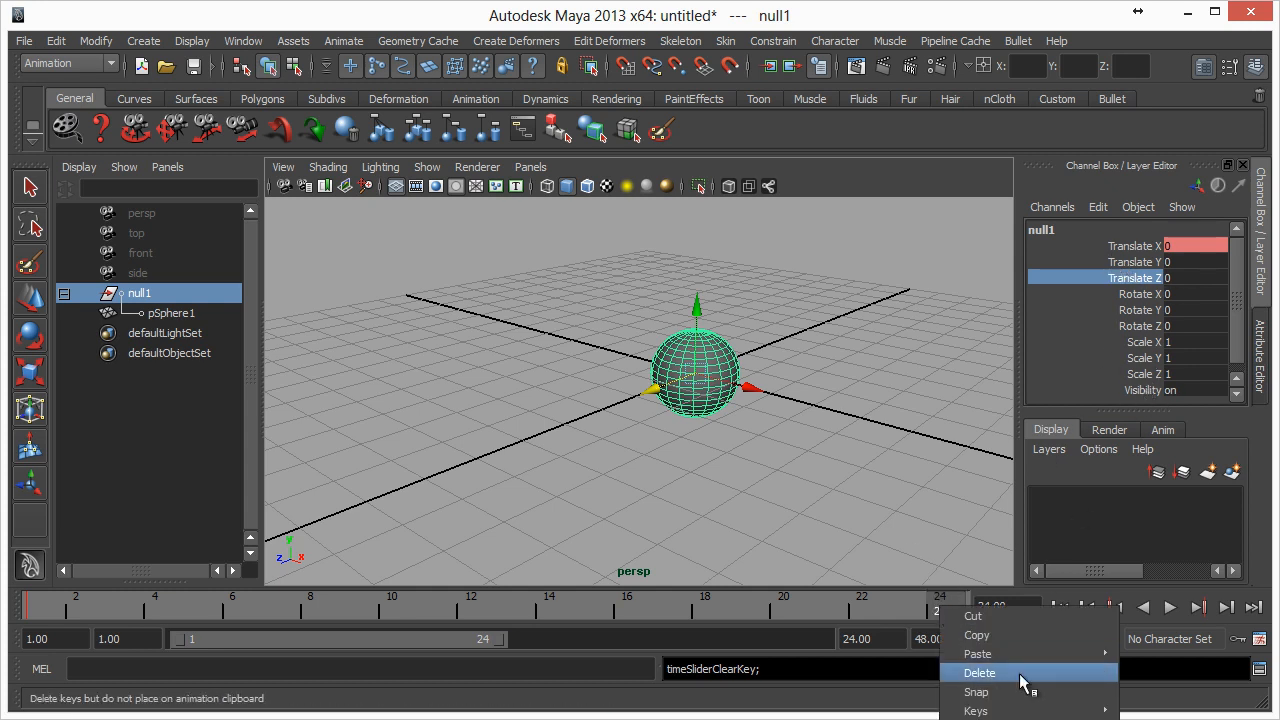
pyautogui.click(868, 605)
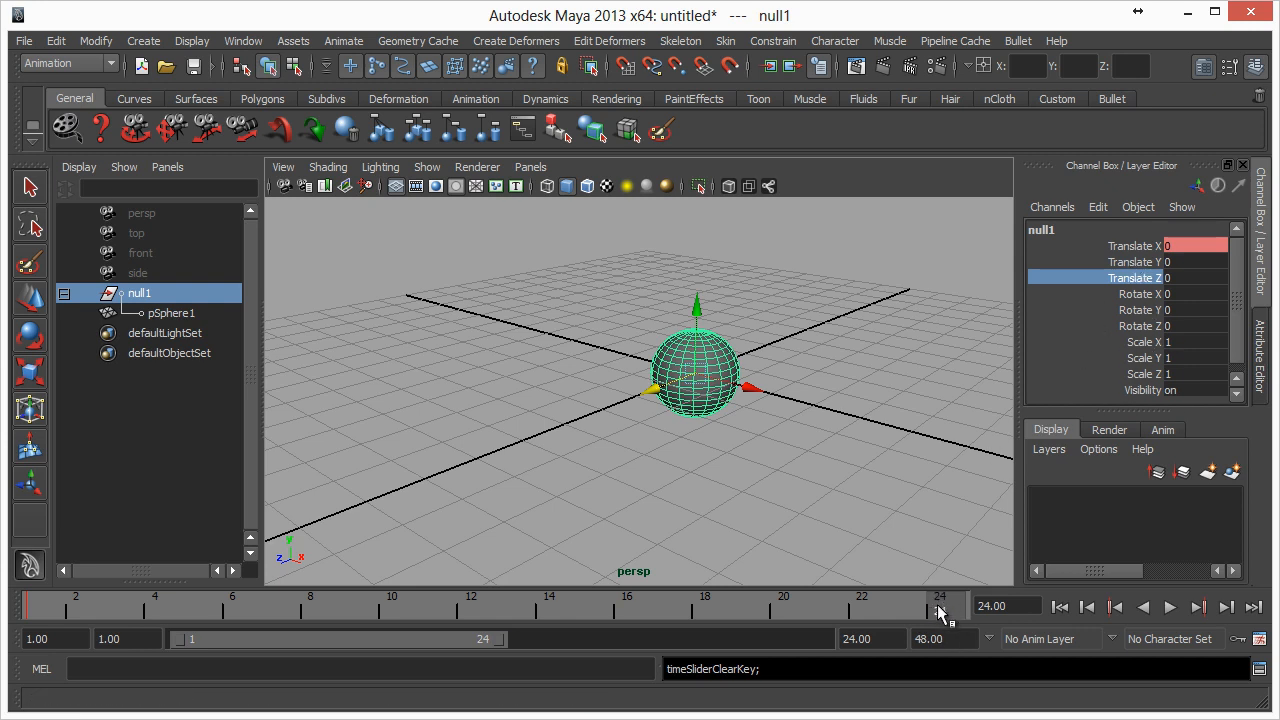
# Key null1's Translate X and Translate Z channels individually at frame 24.
pyautogui.moveTo(940, 612)
pyautogui.mouseDown()
pyautogui.moveTo(677, 623)
pyautogui.moveTo(943, 606)
pyautogui.mouseUp()
pyautogui.rightClick(1115, 285)
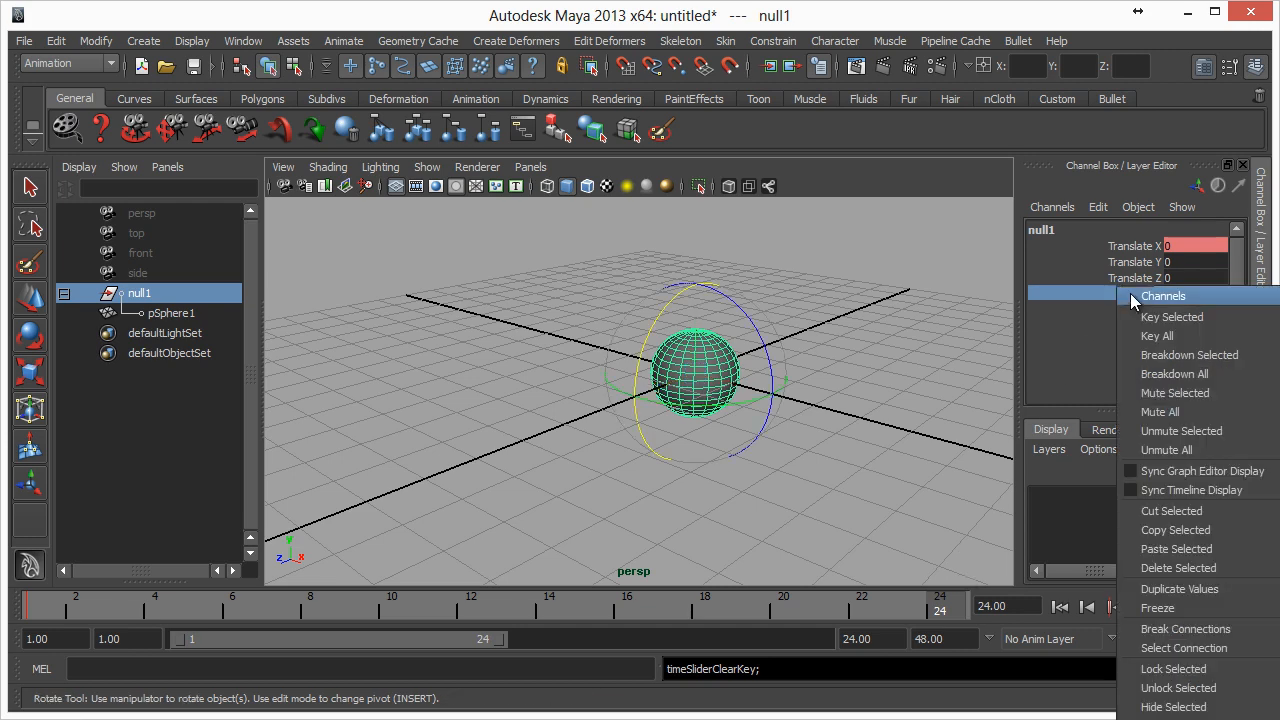
pyautogui.click(1106, 246)
pyautogui.rightClick(1108, 250)
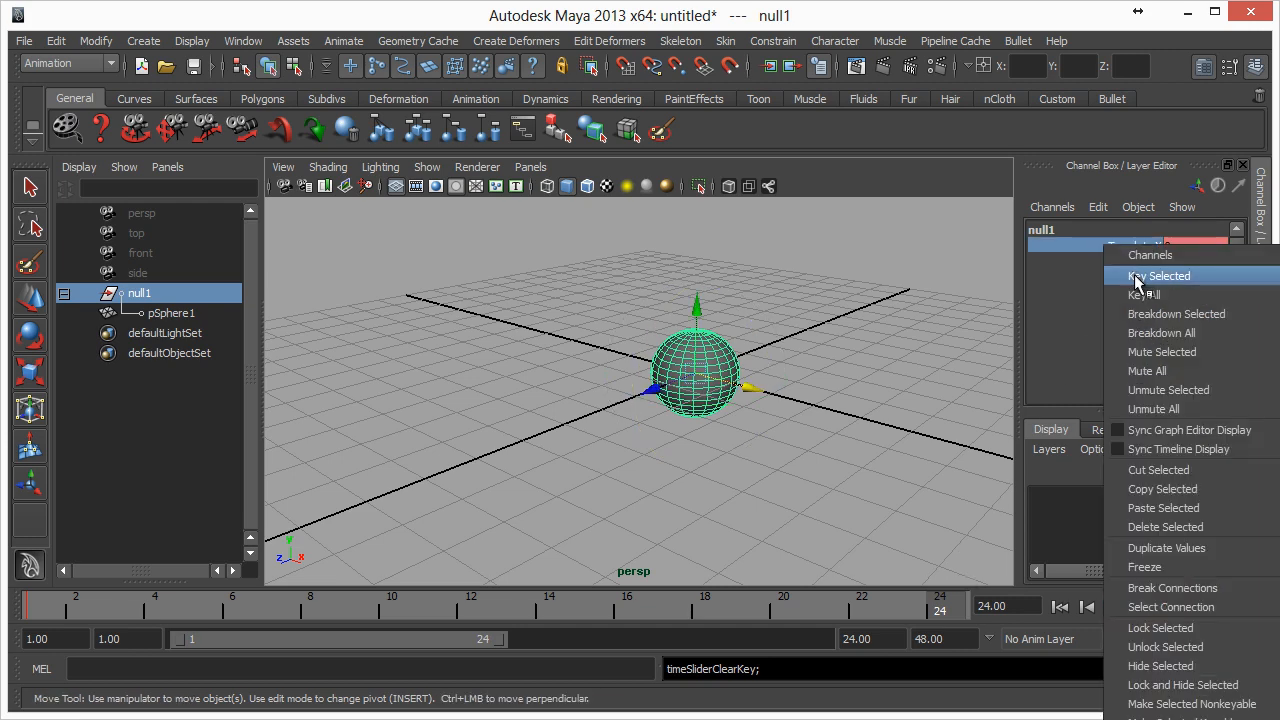
pyautogui.click(1136, 276)
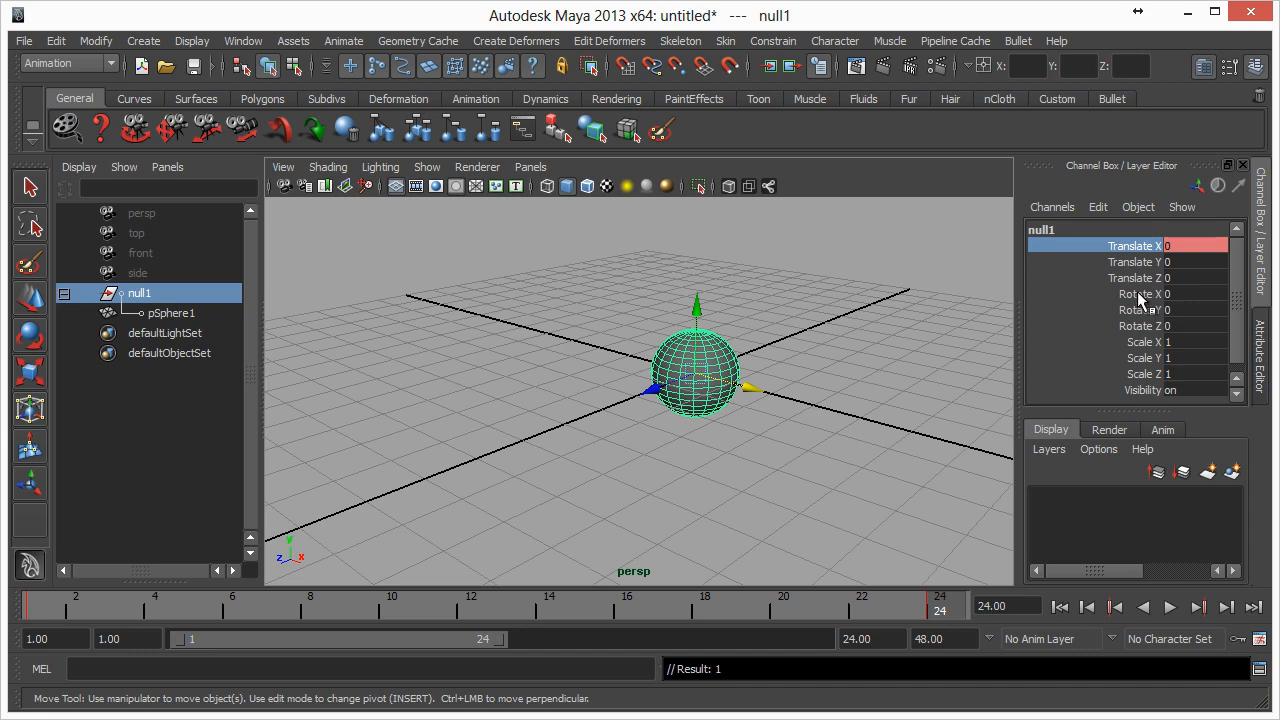
pyautogui.click(1139, 279)
pyautogui.rightClick(1140, 279)
pyautogui.click(1148, 307)
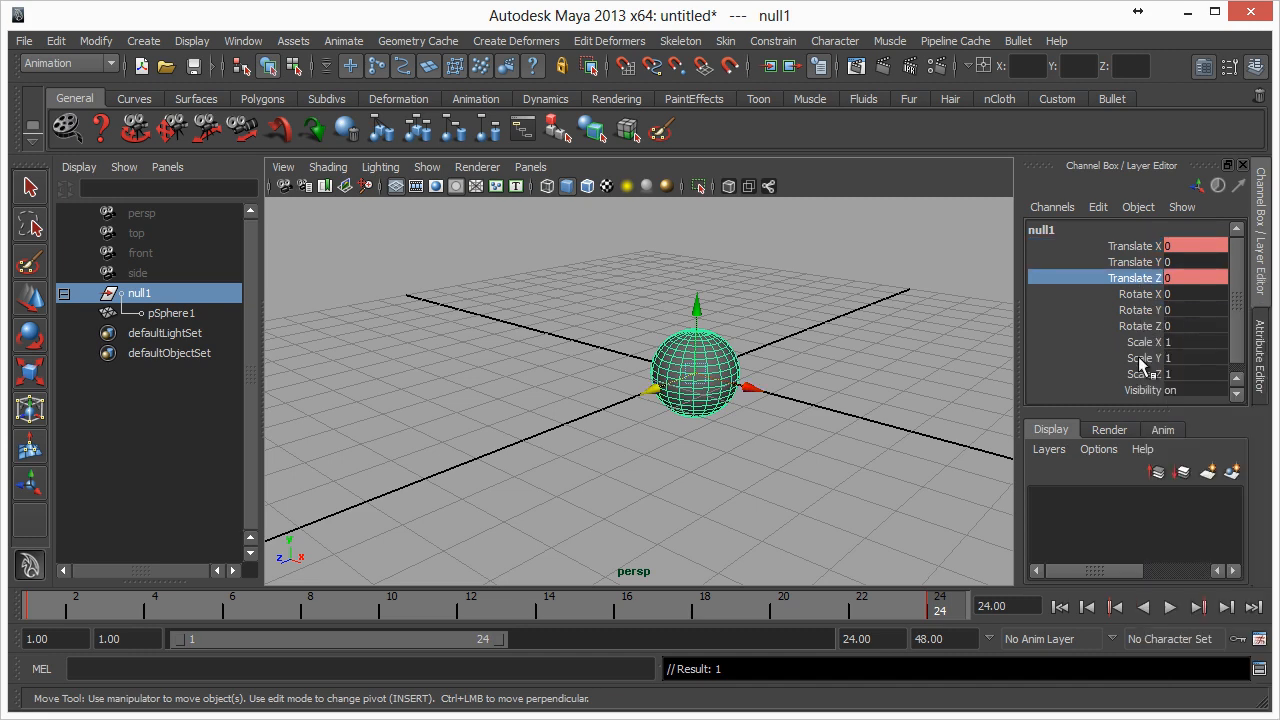
# Open the Graph Editor in full view and display null1's Translate X and Translate Z curves one at a time.
pyautogui.click(1137, 246)
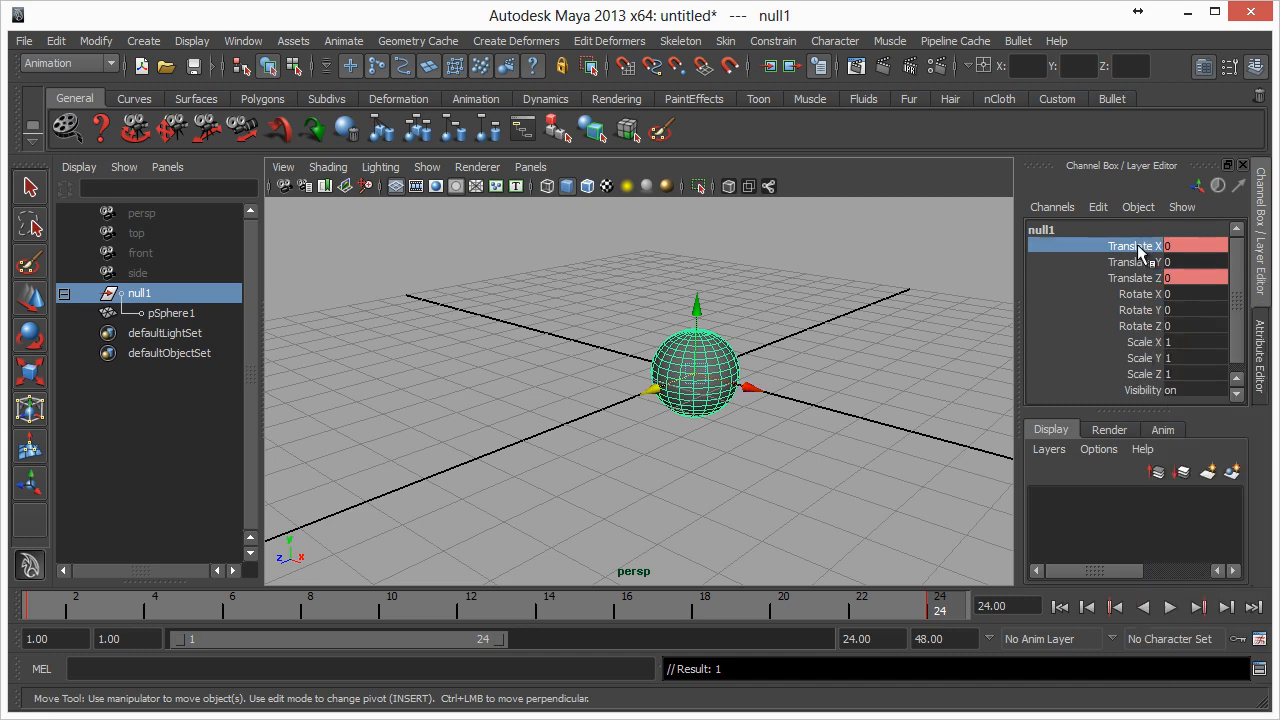
pyautogui.rightClick(940, 612)
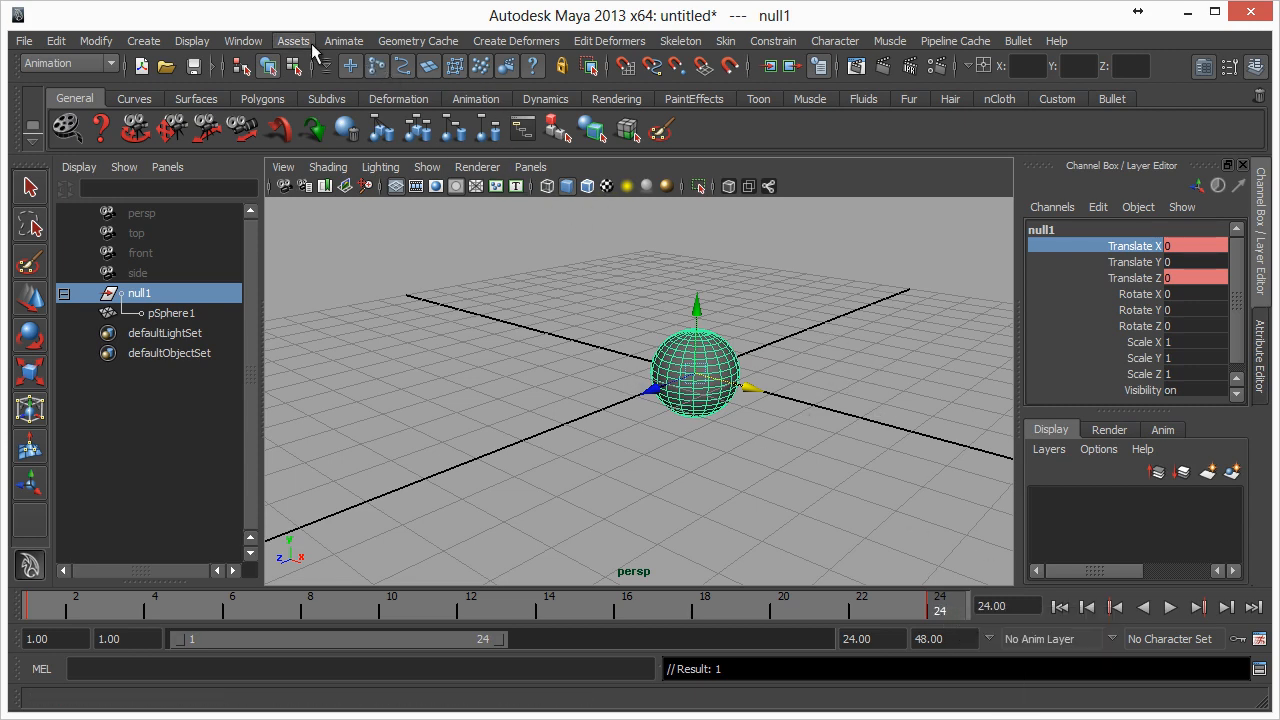
pyautogui.click(246, 42)
pyautogui.moveTo(286, 107)
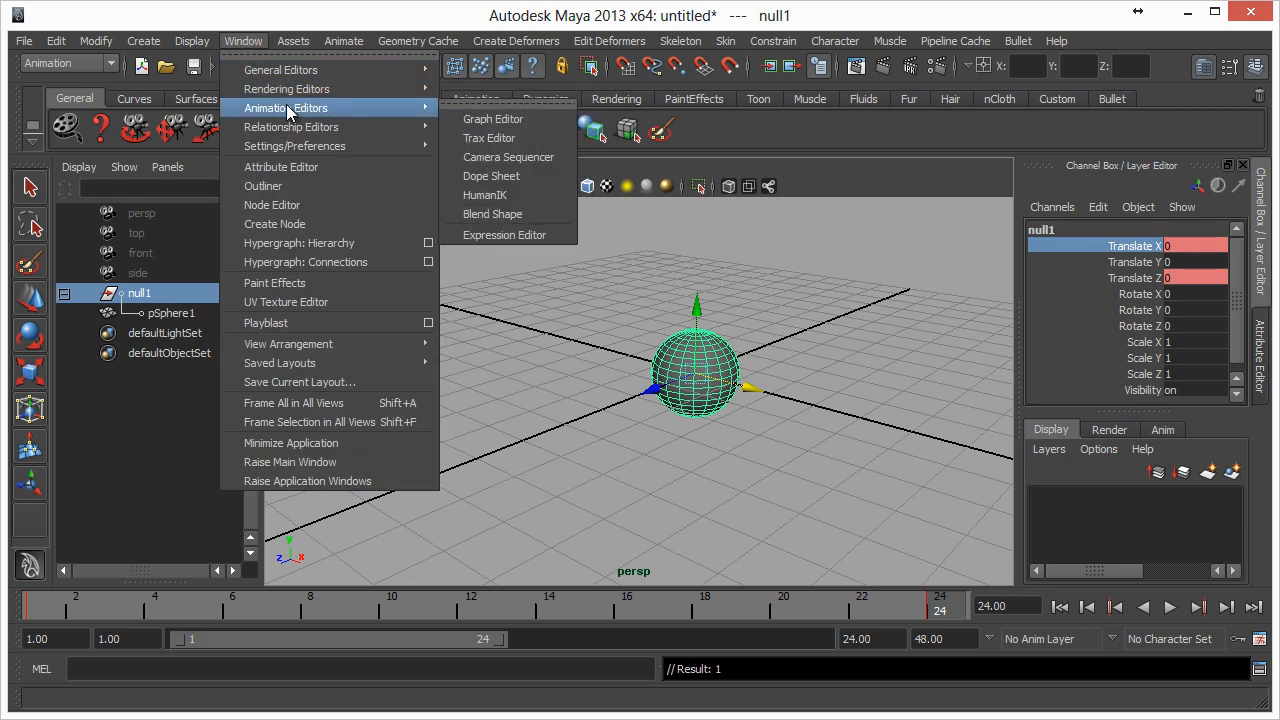
pyautogui.click(493, 121)
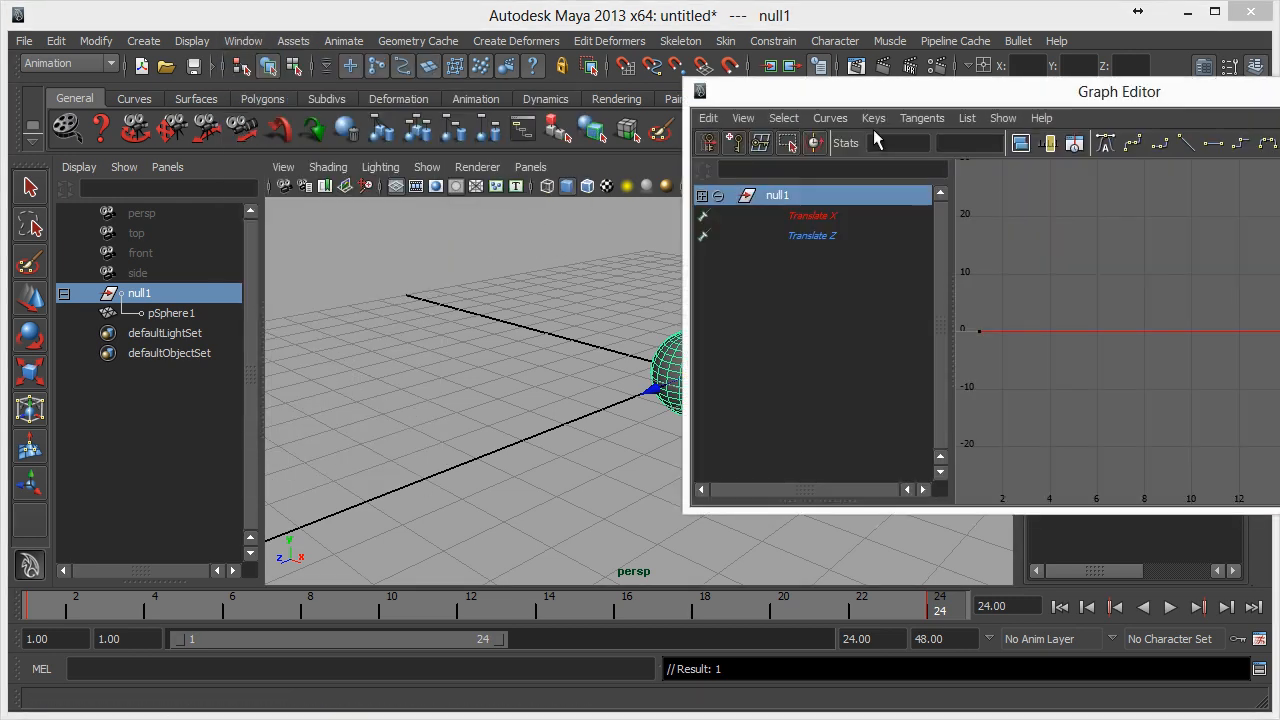
pyautogui.moveTo(1010, 100); pyautogui.dragTo(1275, 160)
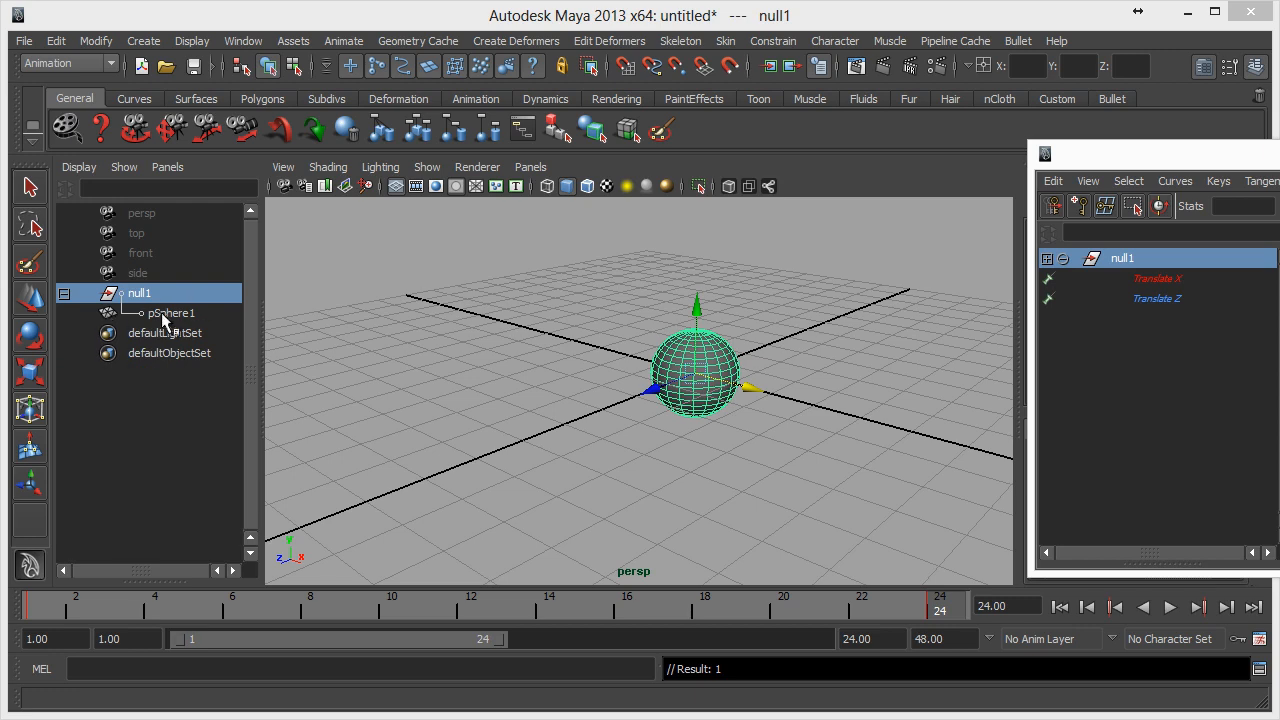
pyautogui.moveTo(1037, 155); pyautogui.dragTo(534, 142)
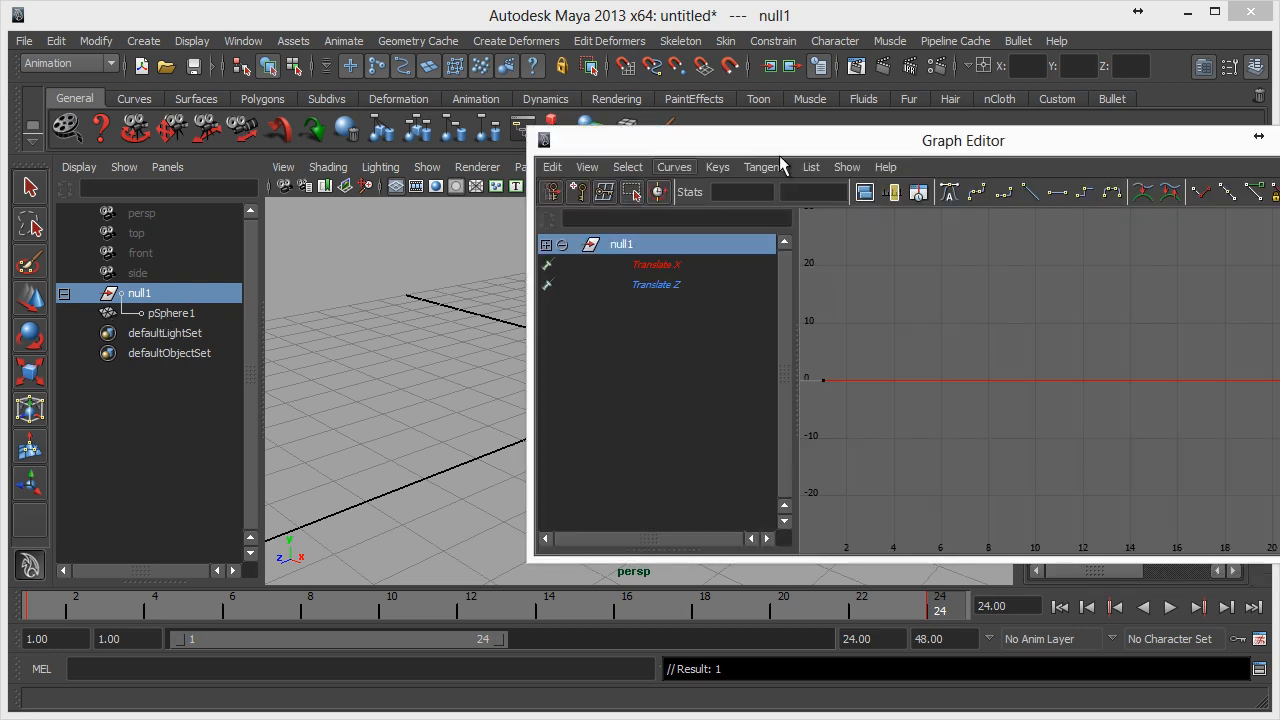
pyautogui.moveTo(1033, 153); pyautogui.dragTo(817, 117)
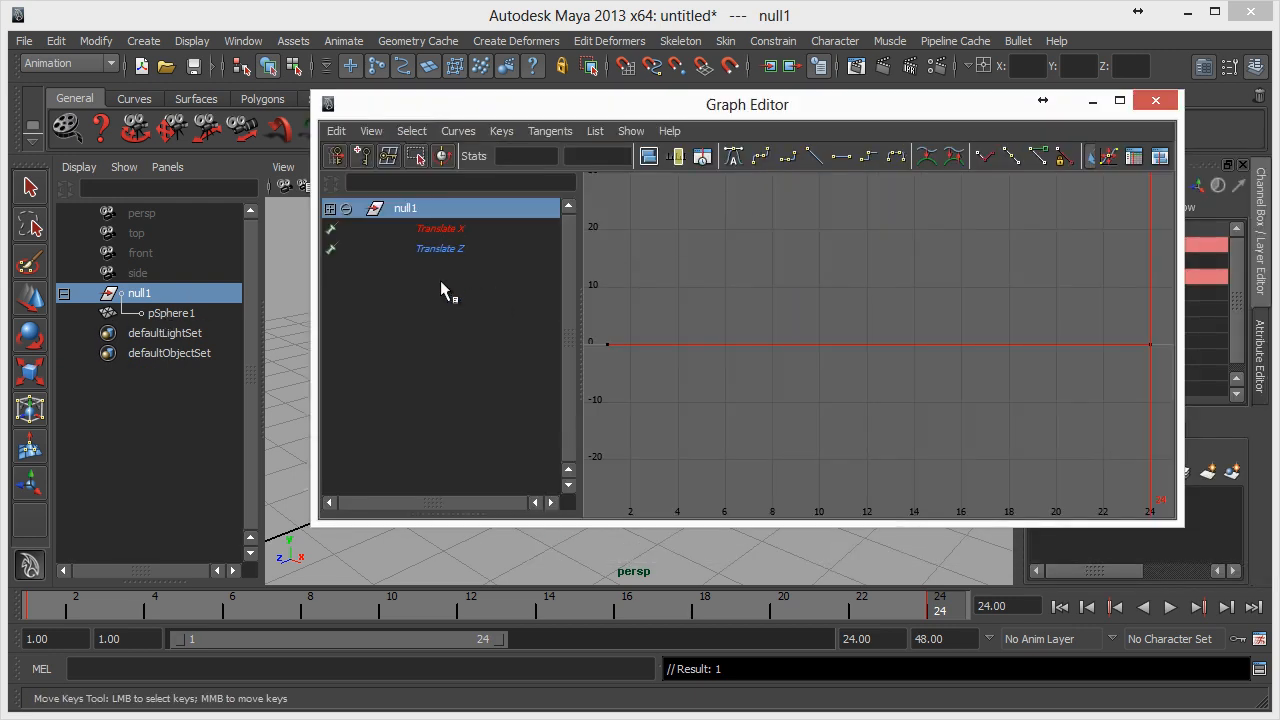
pyautogui.click(463, 232)
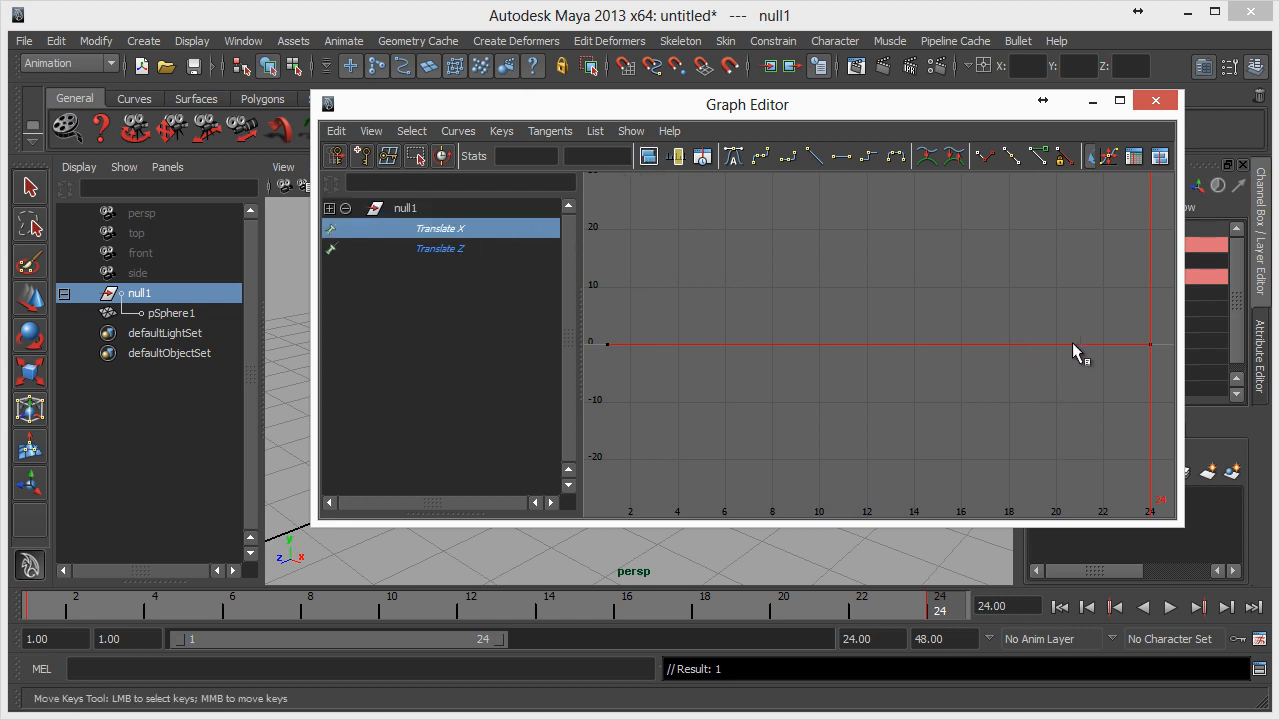
pyautogui.click(458, 250)
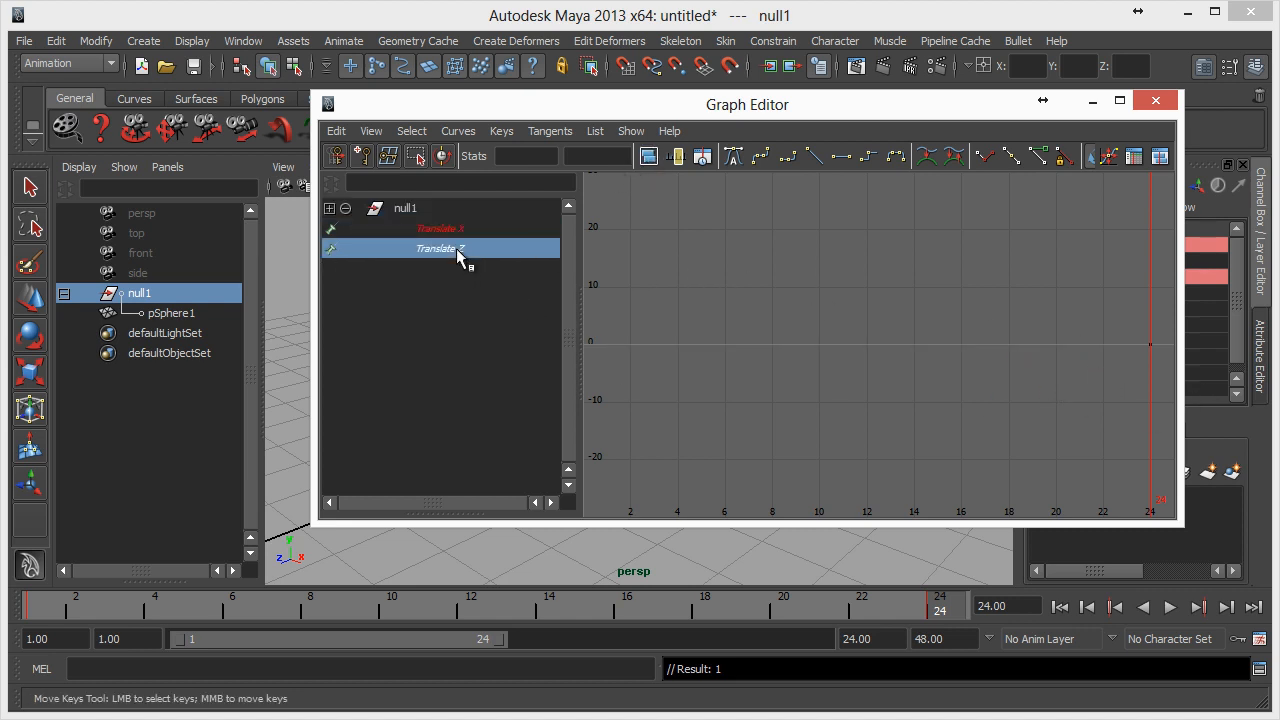
# Display null1's Translate X and Translate Z curves alternately, and move the Graph Editor clear of the Channel Box.
pyautogui.click(457, 231)
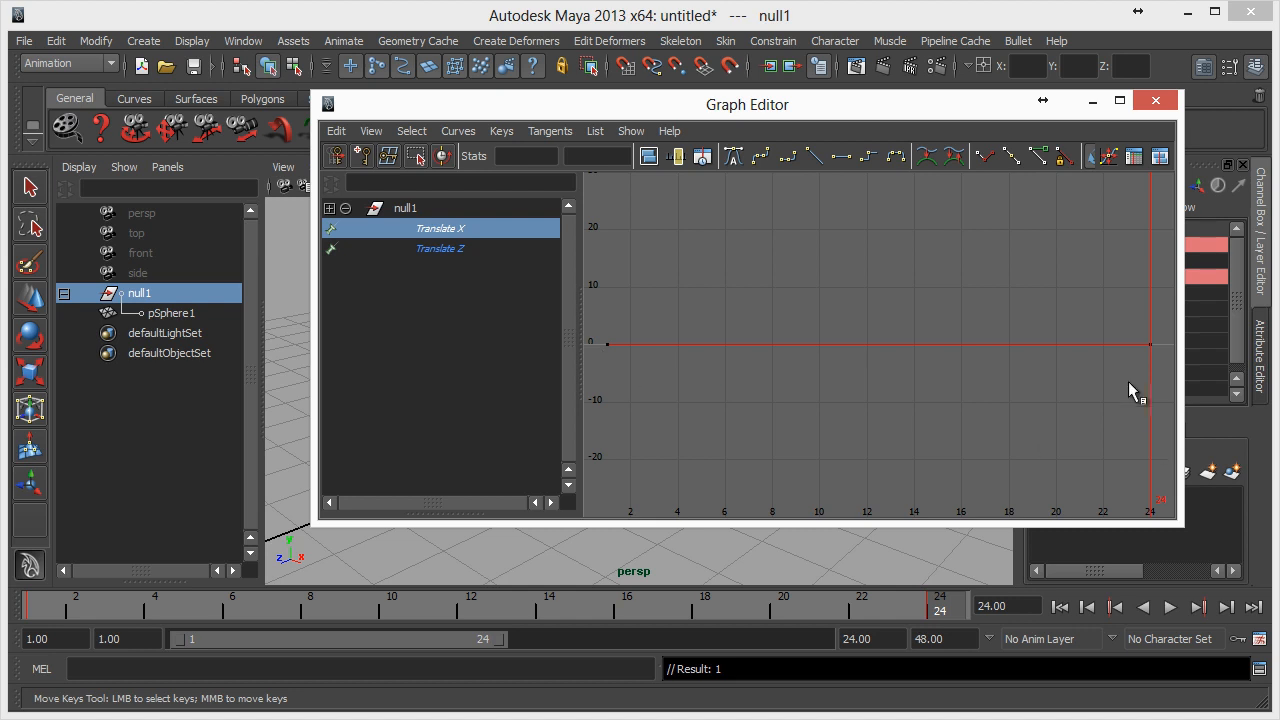
pyautogui.click(466, 250)
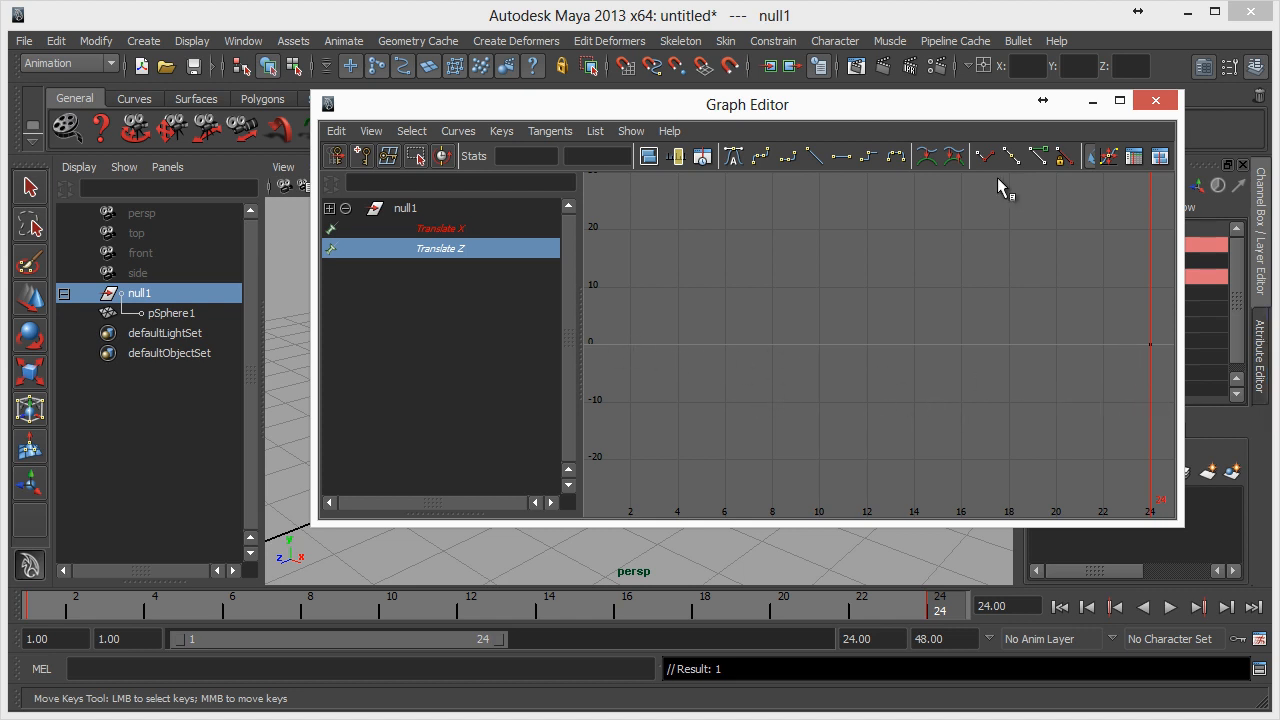
pyautogui.moveTo(993, 122); pyautogui.dragTo(706, 135)
pyautogui.click(201, 232)
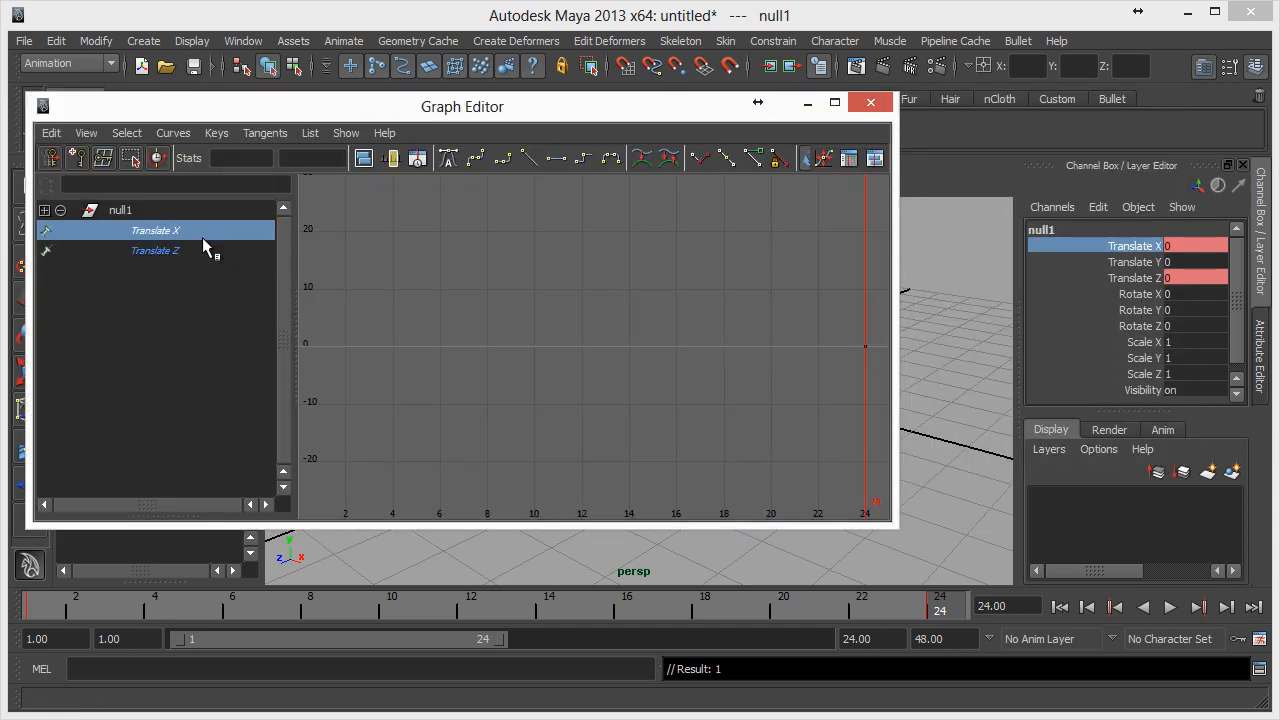
pyautogui.click(200, 251)
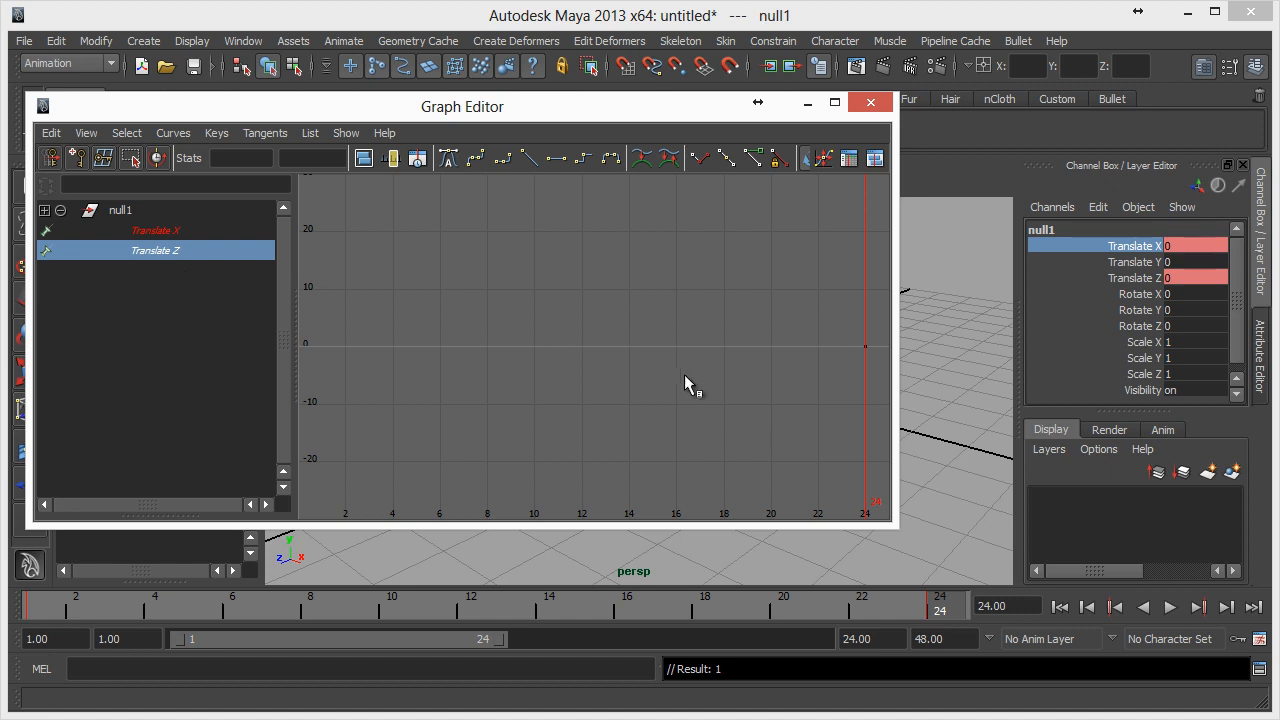
# Delete null1's Translate Z key at frame 24 in the Graph Editor, and close the editor.
pyautogui.moveTo(872, 396); pyautogui.dragTo(871, 393)
pyautogui.click(131, 160)
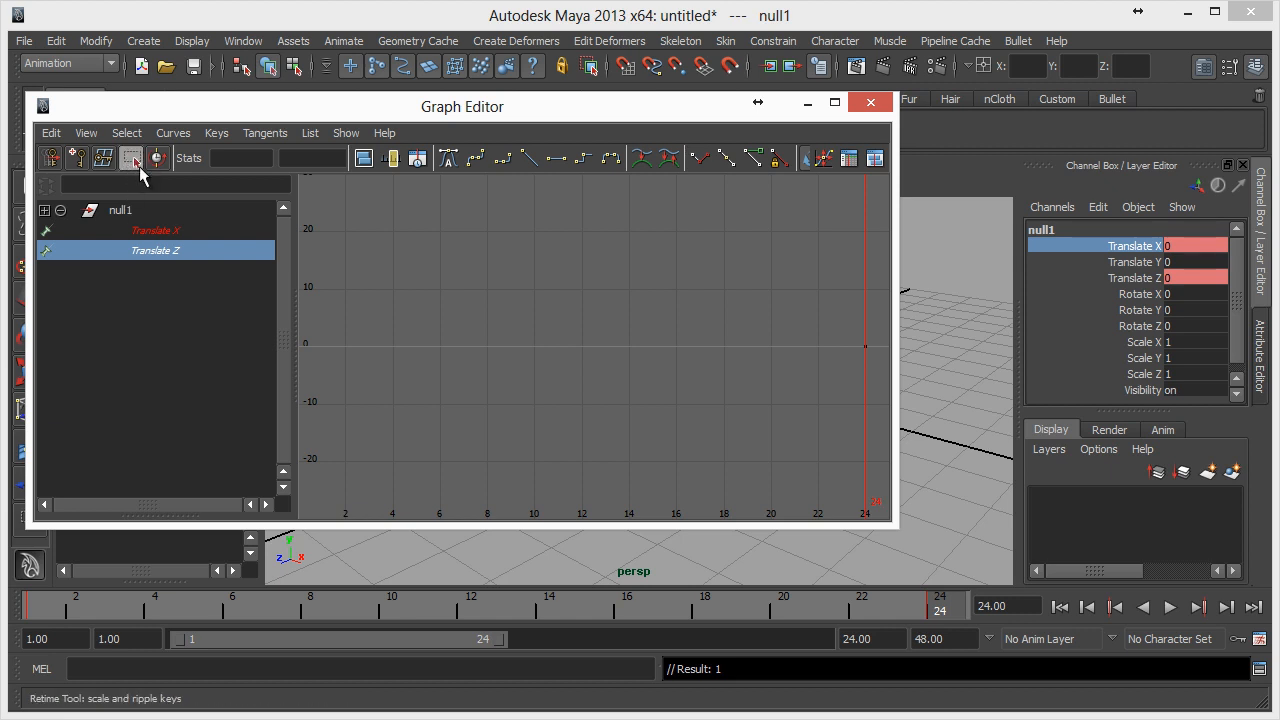
pyautogui.moveTo(874, 380); pyautogui.dragTo(829, 300)
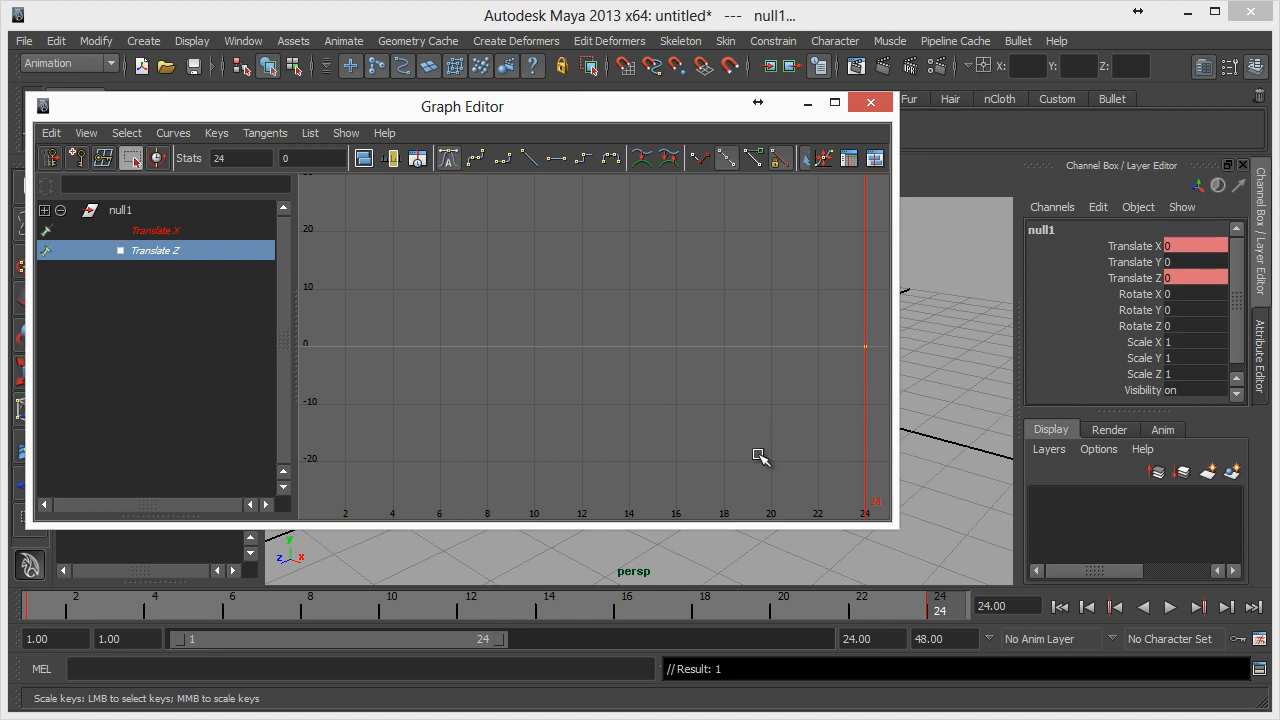
pyautogui.press('Delete')
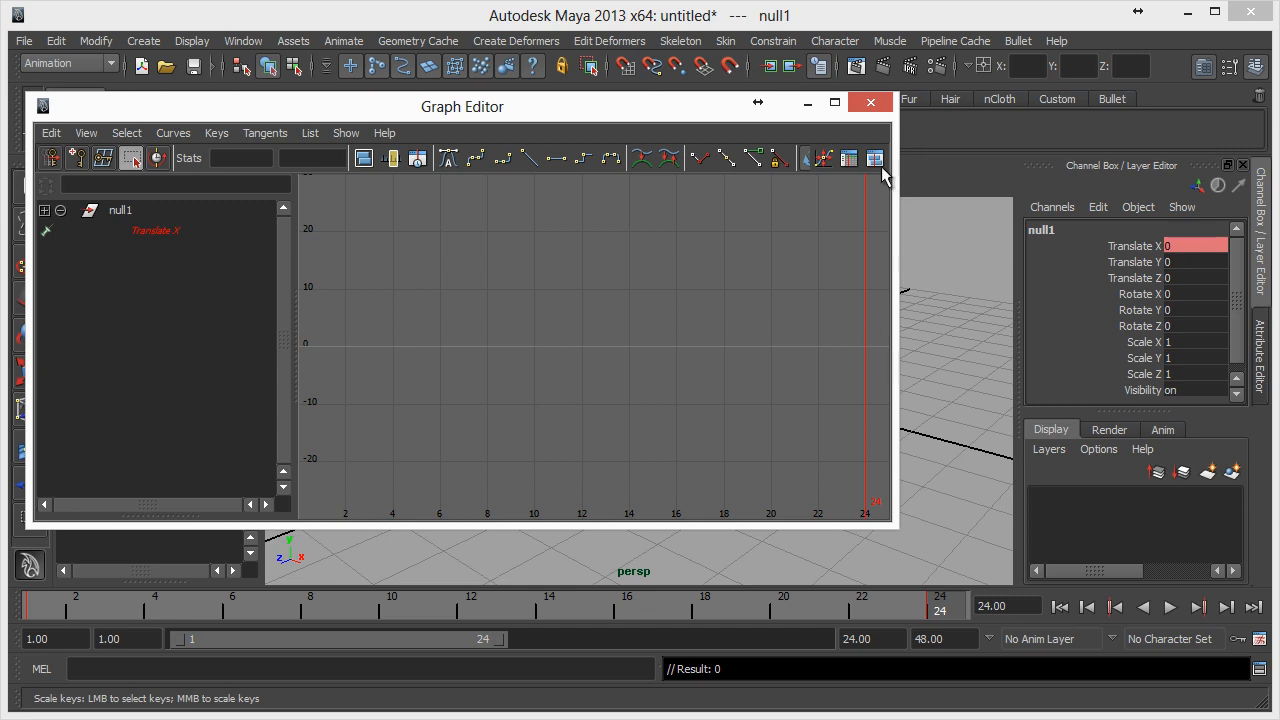
pyautogui.click(870, 102)
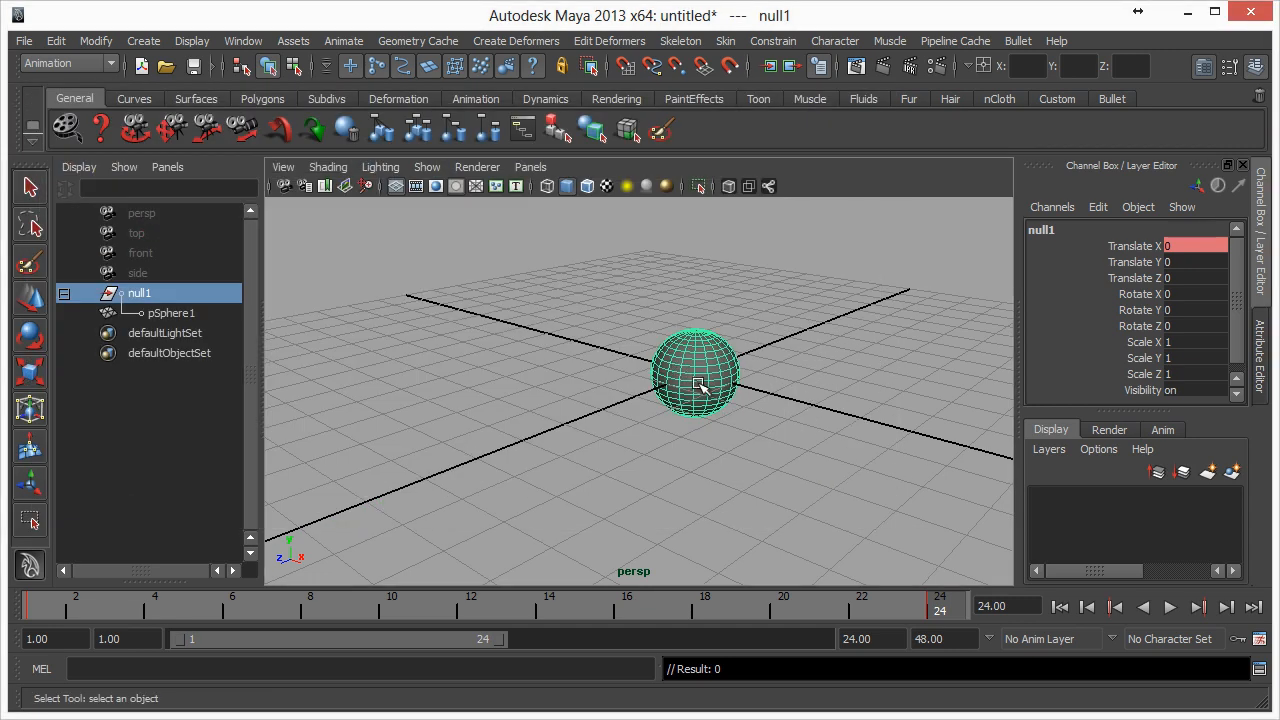
# Play through the animation with the Translate Z key removed, and return to frame 1.
pyautogui.hotkey('alt', 'v')
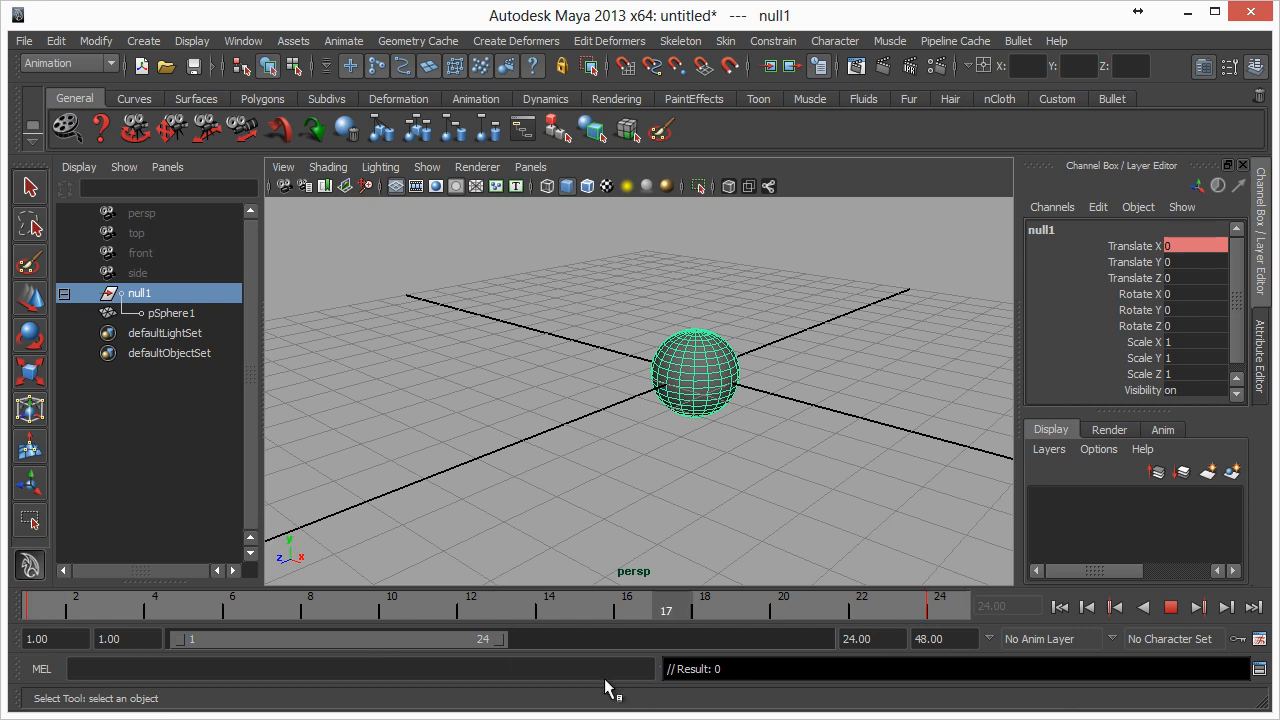
pyautogui.hotkey('alt', 'v')
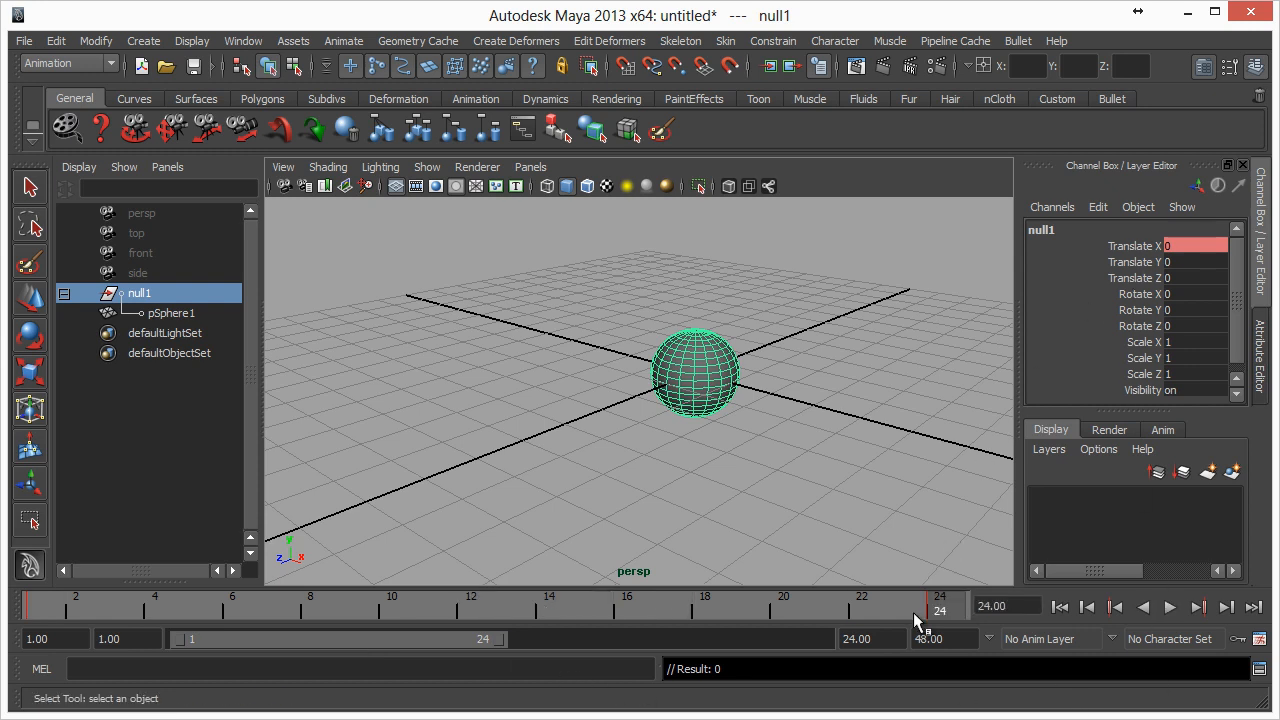
pyautogui.moveTo(914, 613); pyautogui.dragTo(6, 588)
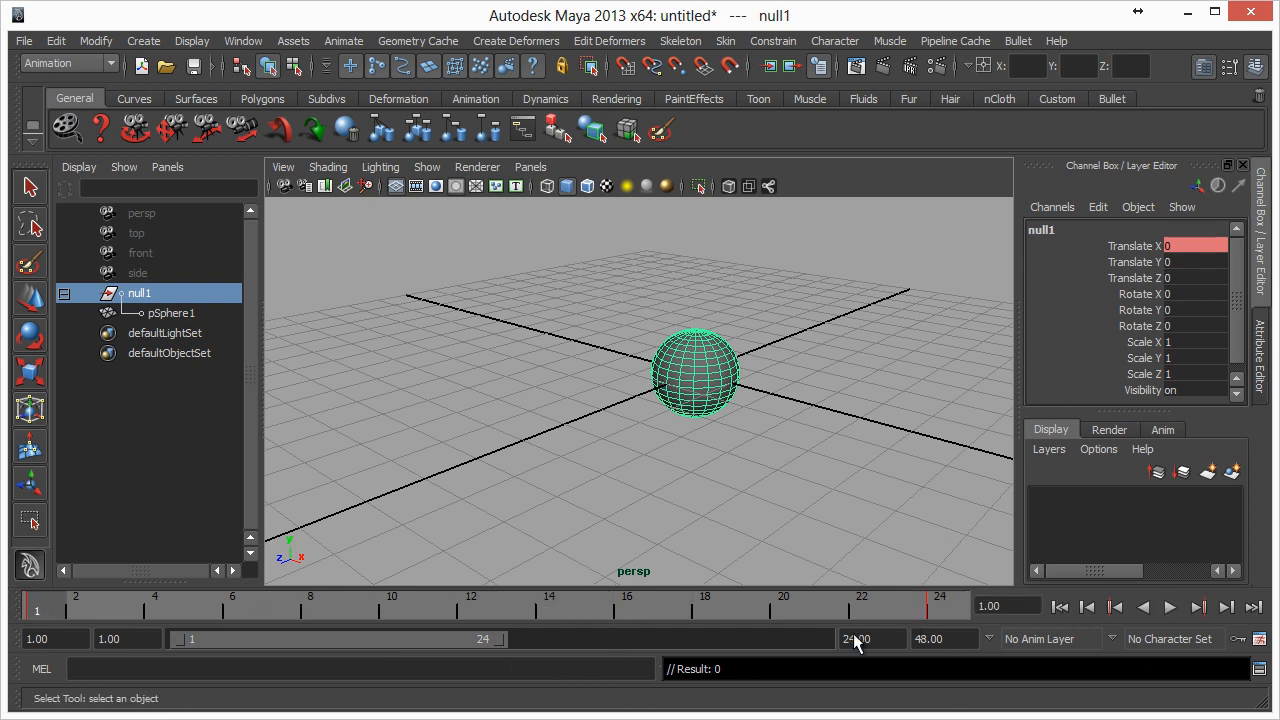
# Delete null1's remaining key at frame 24 from the timeline, scrub through the range, and stop at frame 24.
pyautogui.rightClick(937, 607)
pyautogui.click(937, 607)
pyautogui.rightClick(937, 604)
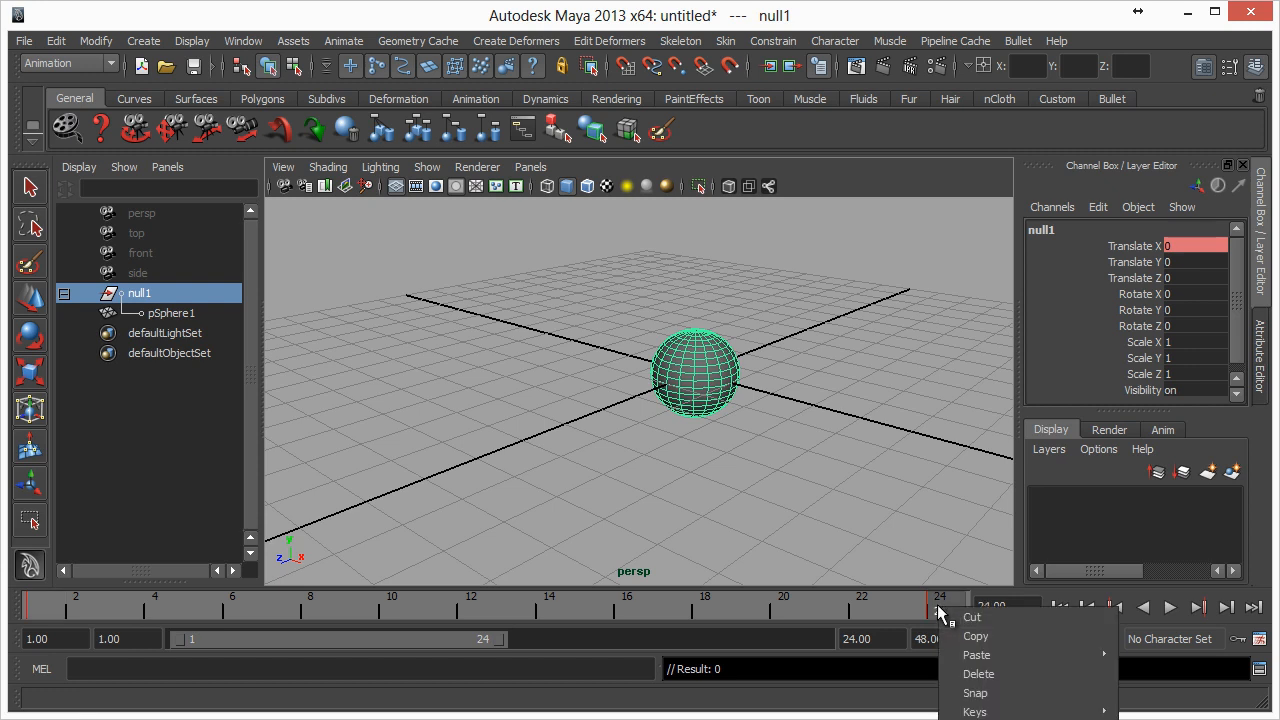
pyautogui.click(1049, 674)
pyautogui.moveTo(486, 606); pyautogui.dragTo(17, 592)
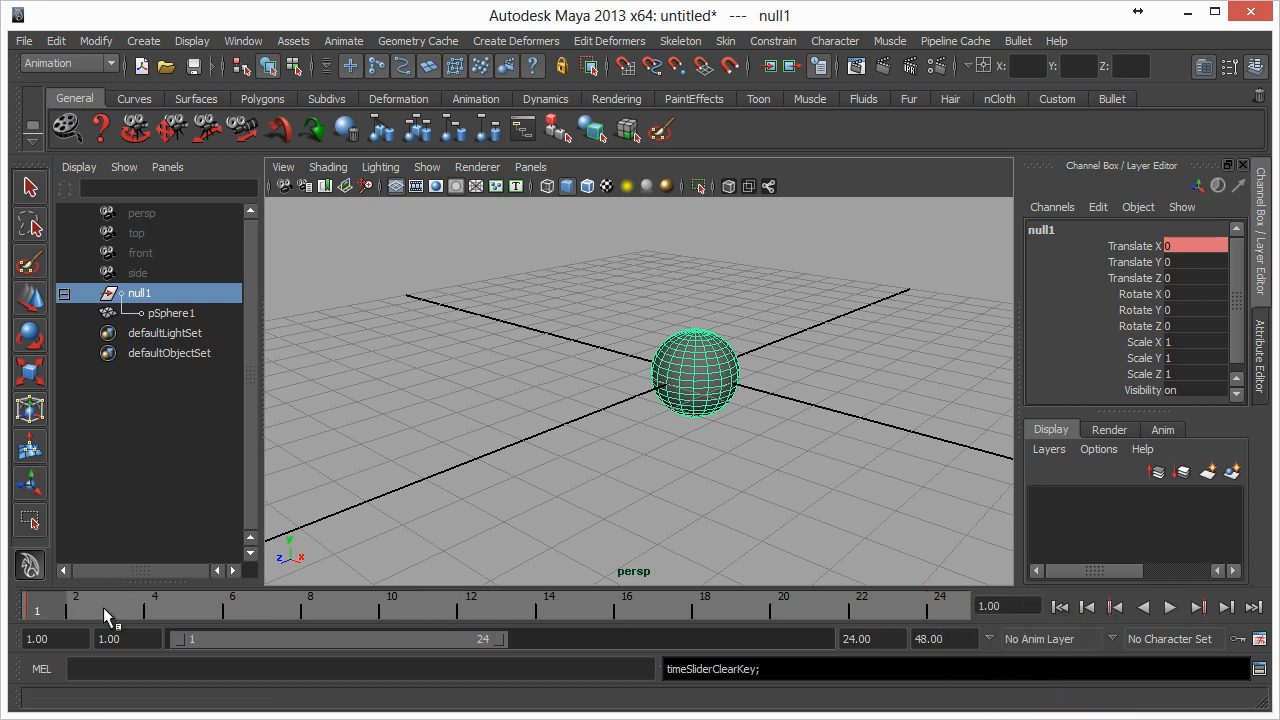
pyautogui.moveTo(229, 598); pyautogui.dragTo(988, 664)
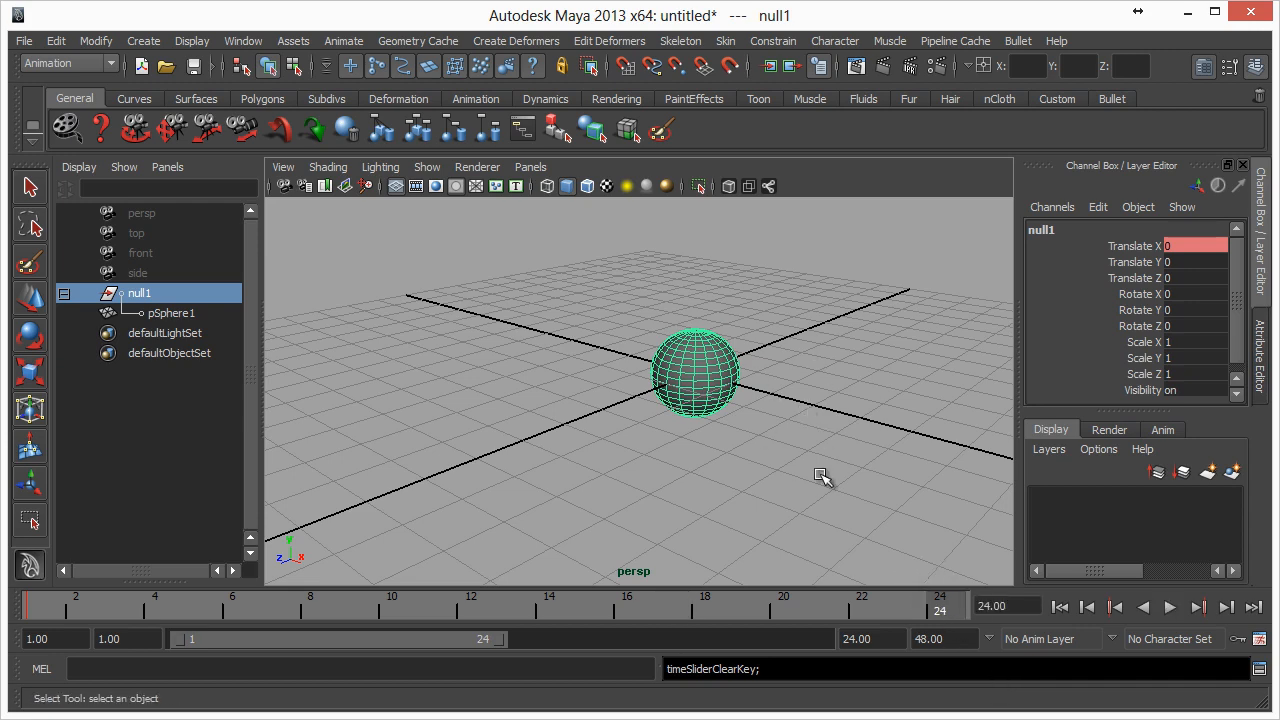
# Move null1 along X to about 4.762 at frame 24, key its Translate X channel, and preview the motion.
pyautogui.press('w')
pyautogui.moveTo(752, 386); pyautogui.dragTo(953, 455)
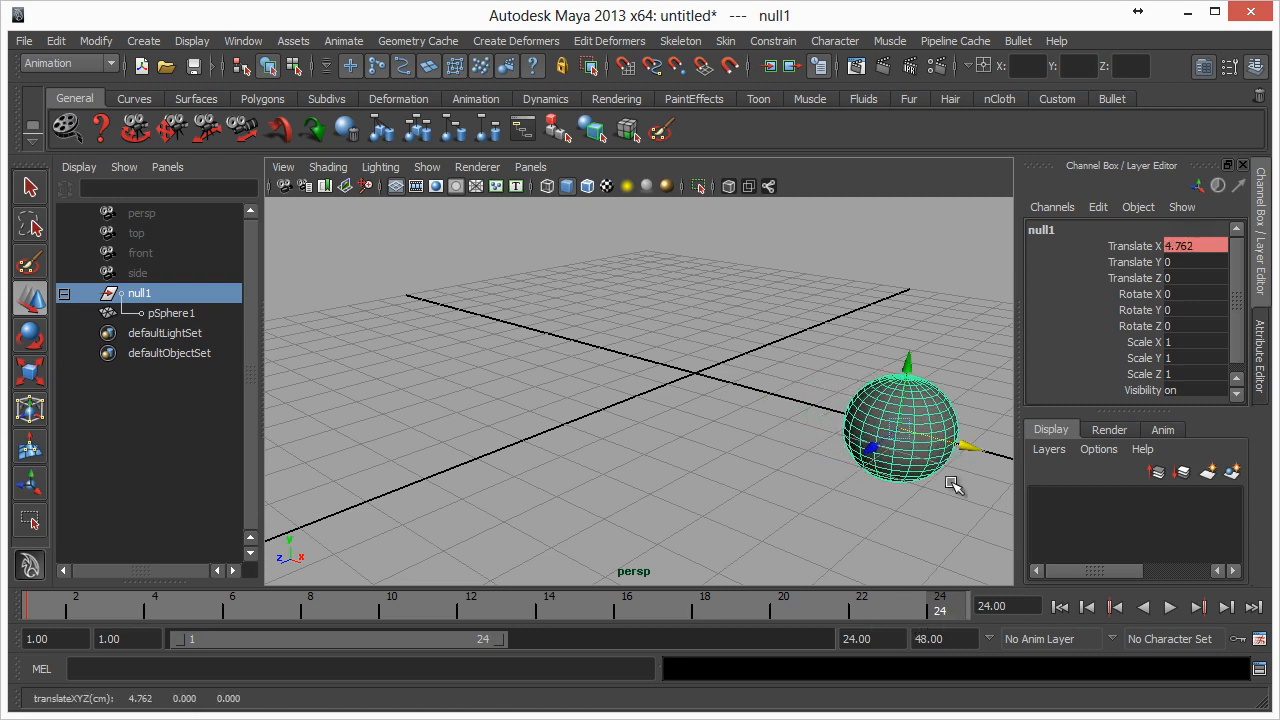
pyautogui.click(1118, 247)
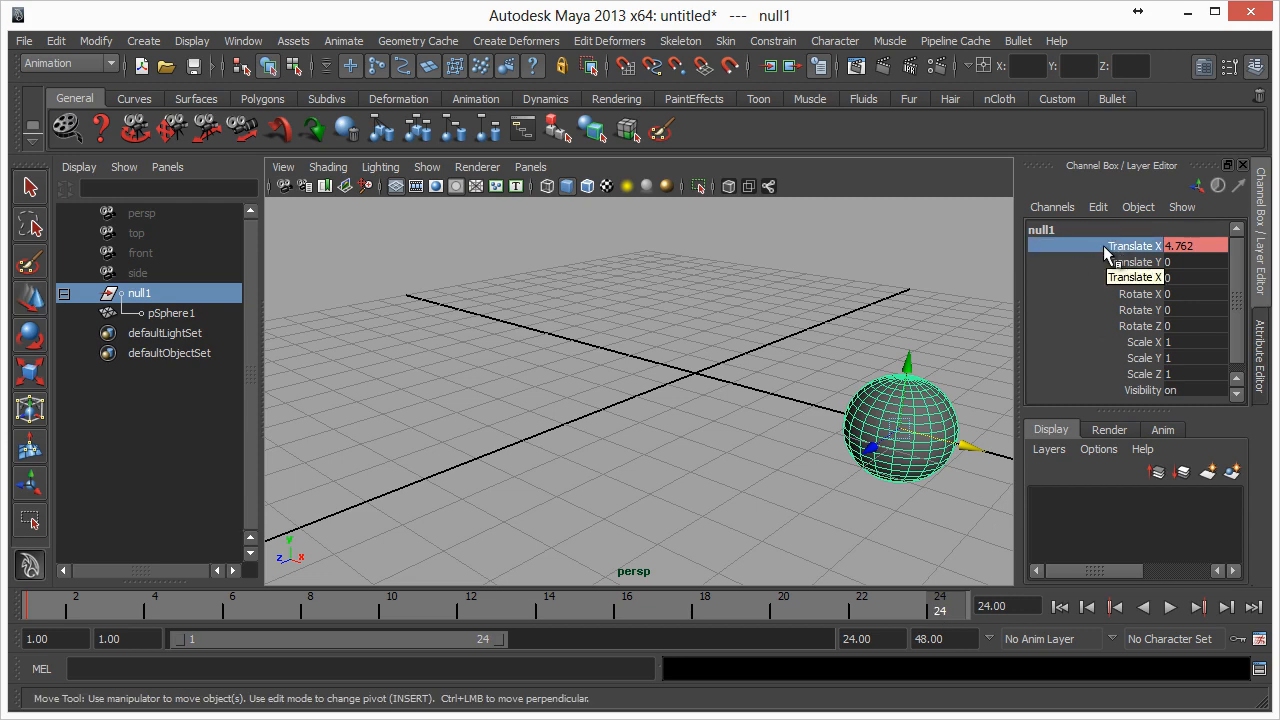
pyautogui.rightClick(1104, 247)
pyautogui.click(1130, 280)
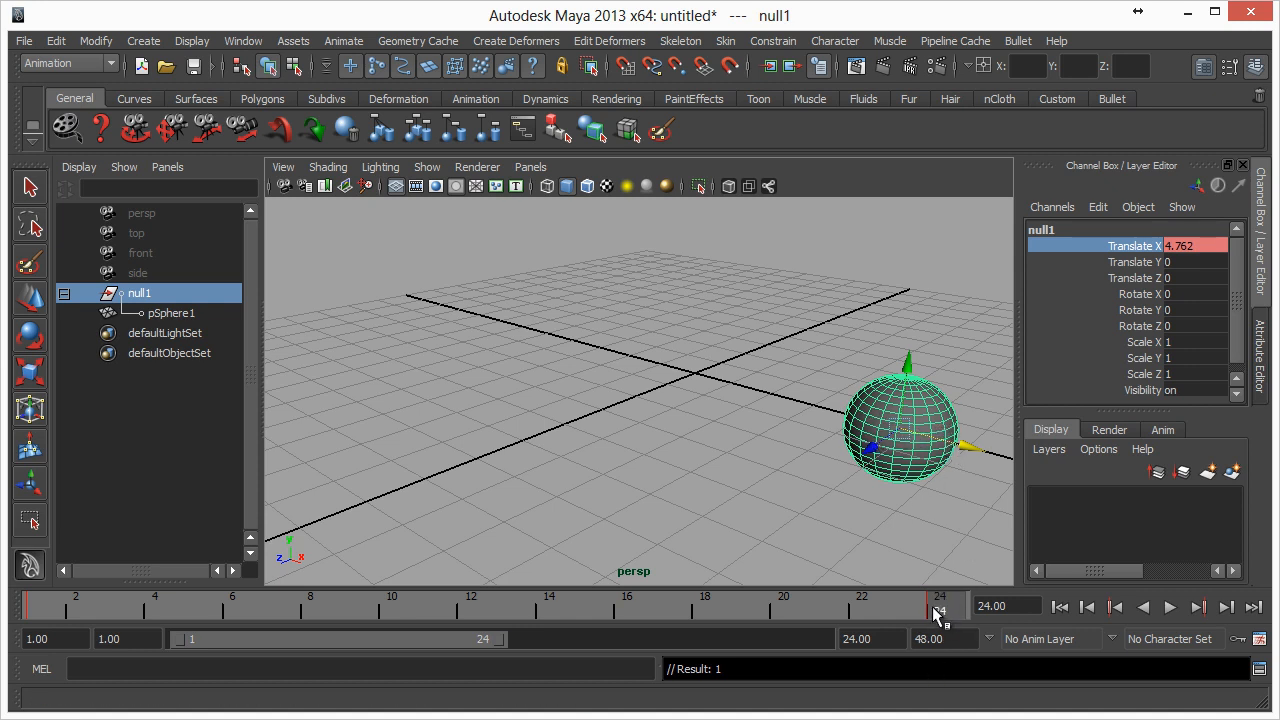
pyautogui.hotkey('alt', 'v')
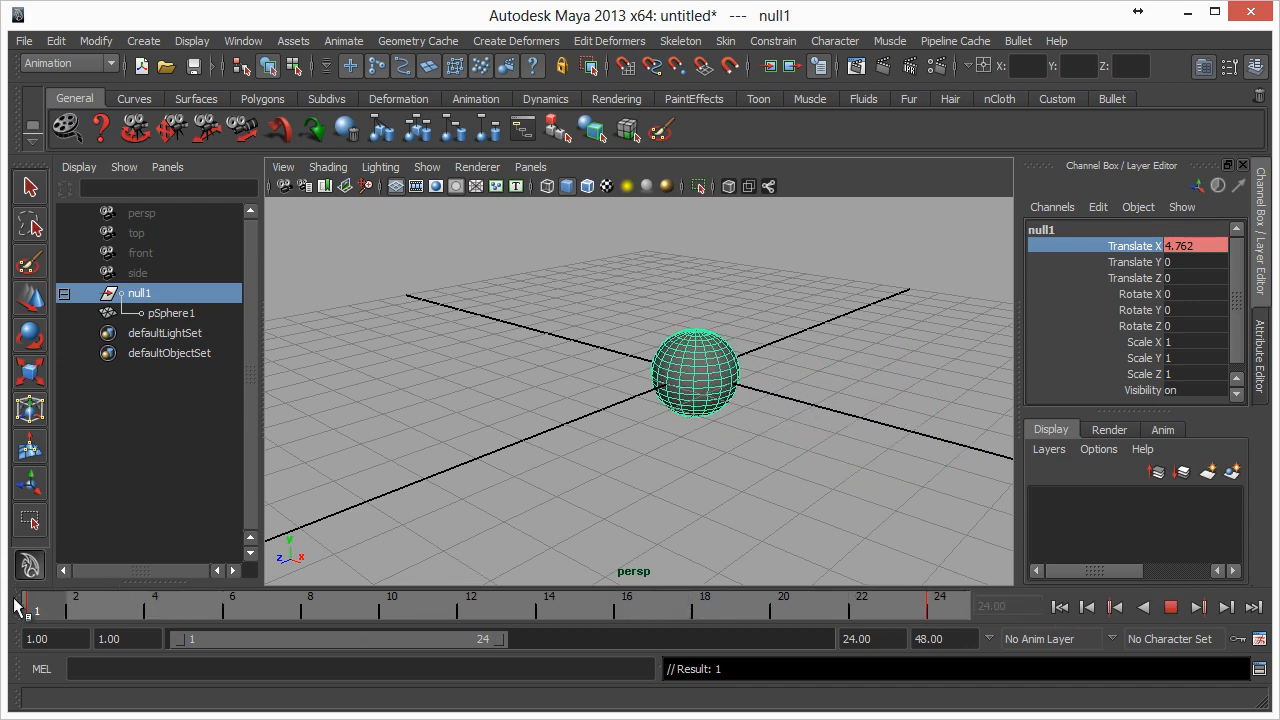
pyautogui.hotkey('alt', 'v')
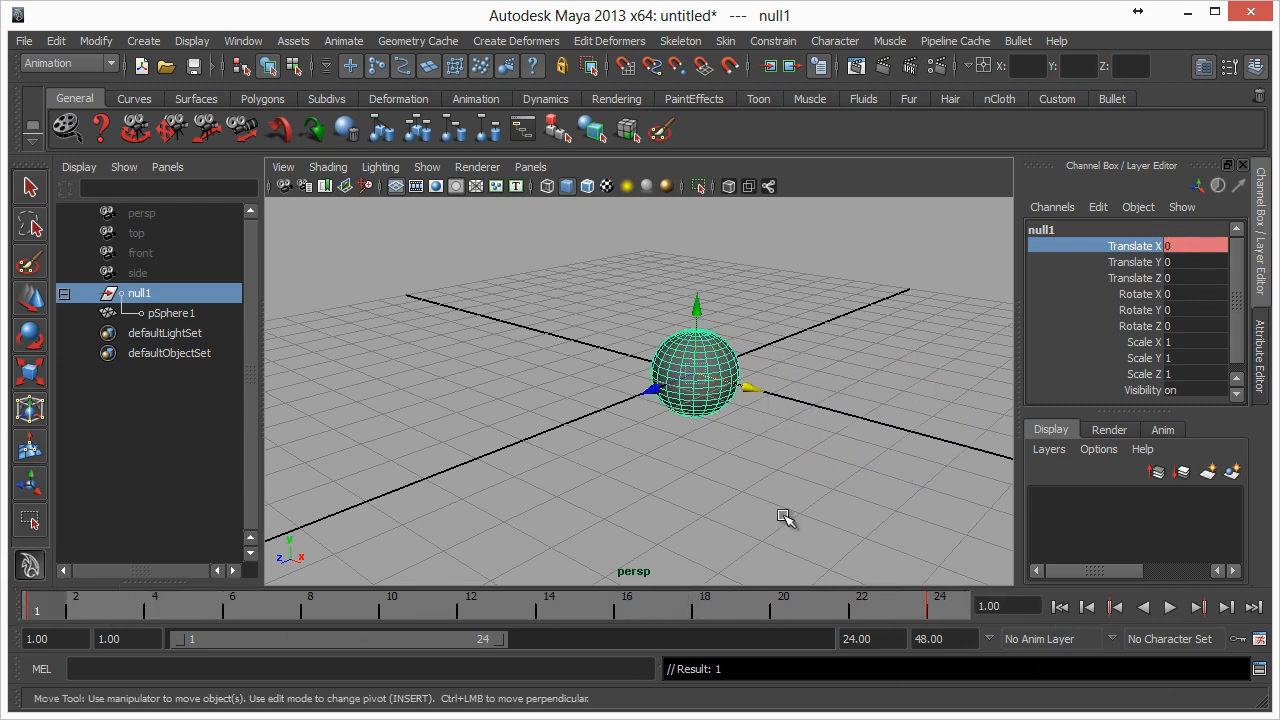
# Delete null1's Translate X key at frame 24 from the timeline, and return to frame 1.
pyautogui.click(940, 602)
pyautogui.rightClick(948, 602)
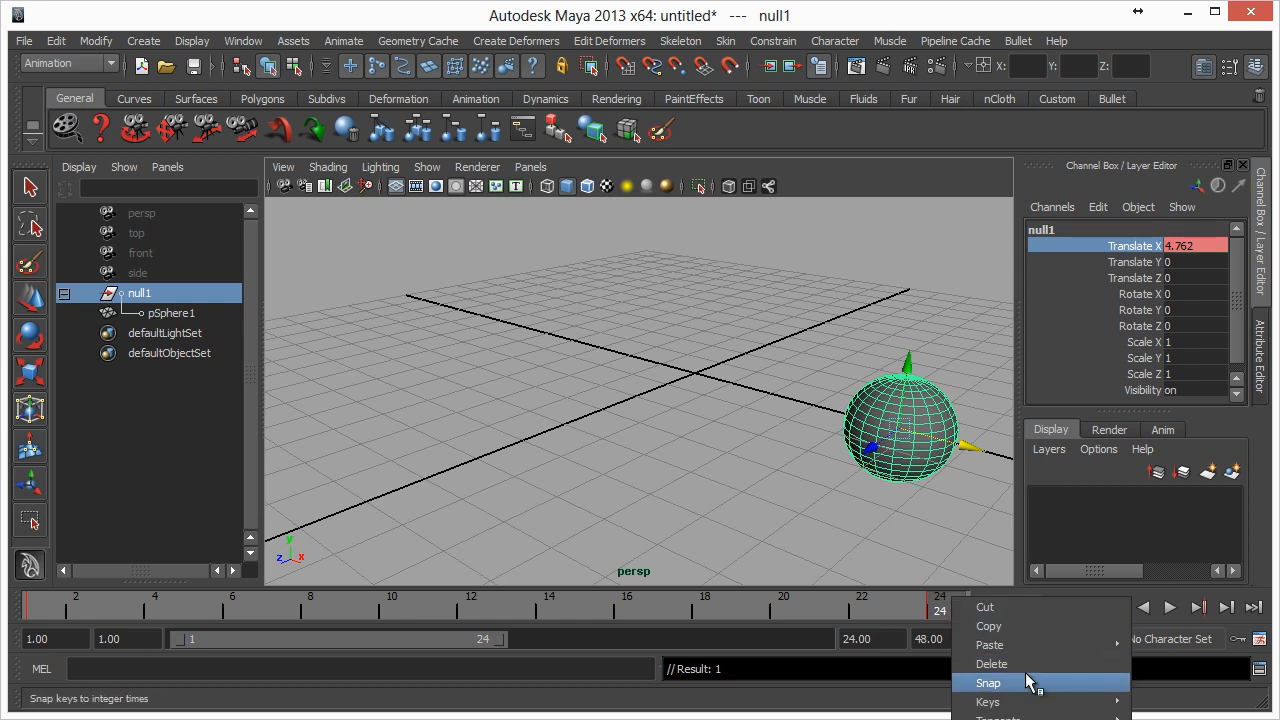
pyautogui.click(1028, 664)
pyautogui.hotkey('alt', 'v')
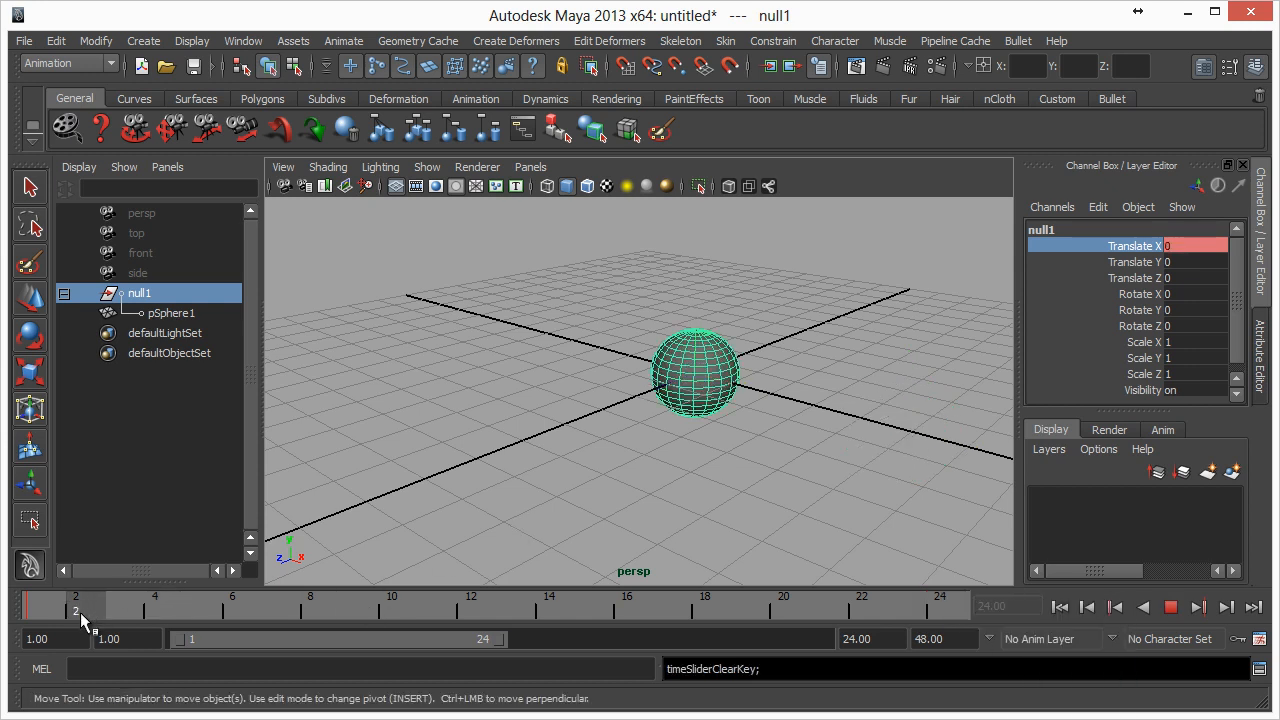
pyautogui.hotkey('alt', 'v')
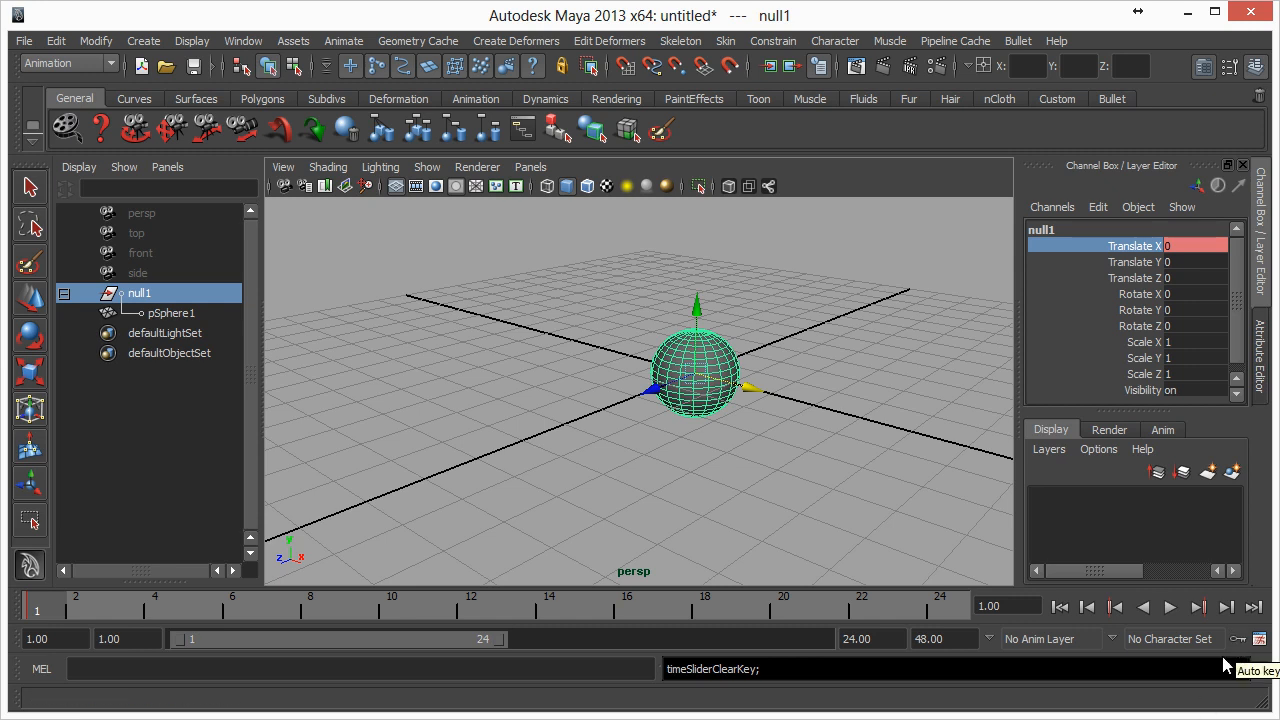
# Turn on automatic keyframing and delete null1's key at frame 1 from the timeline.
pyautogui.click(1238, 639)
pyautogui.rightClick(43, 596)
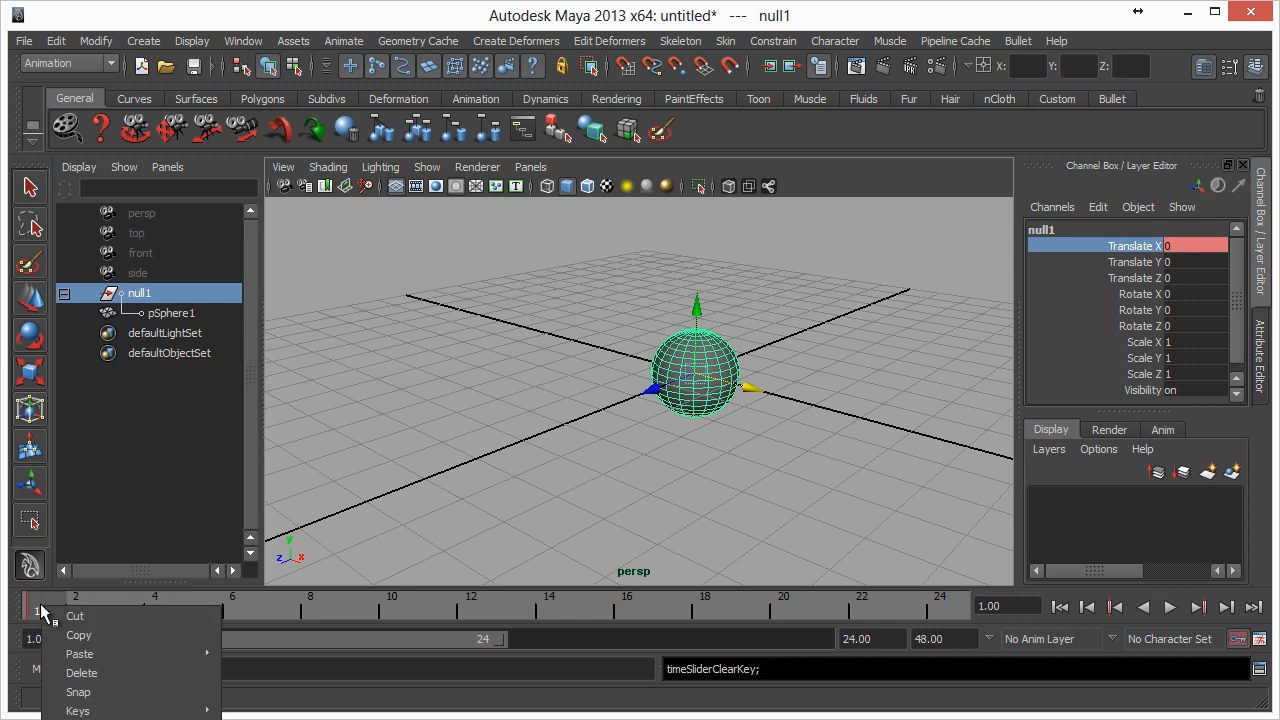
pyautogui.click(107, 676)
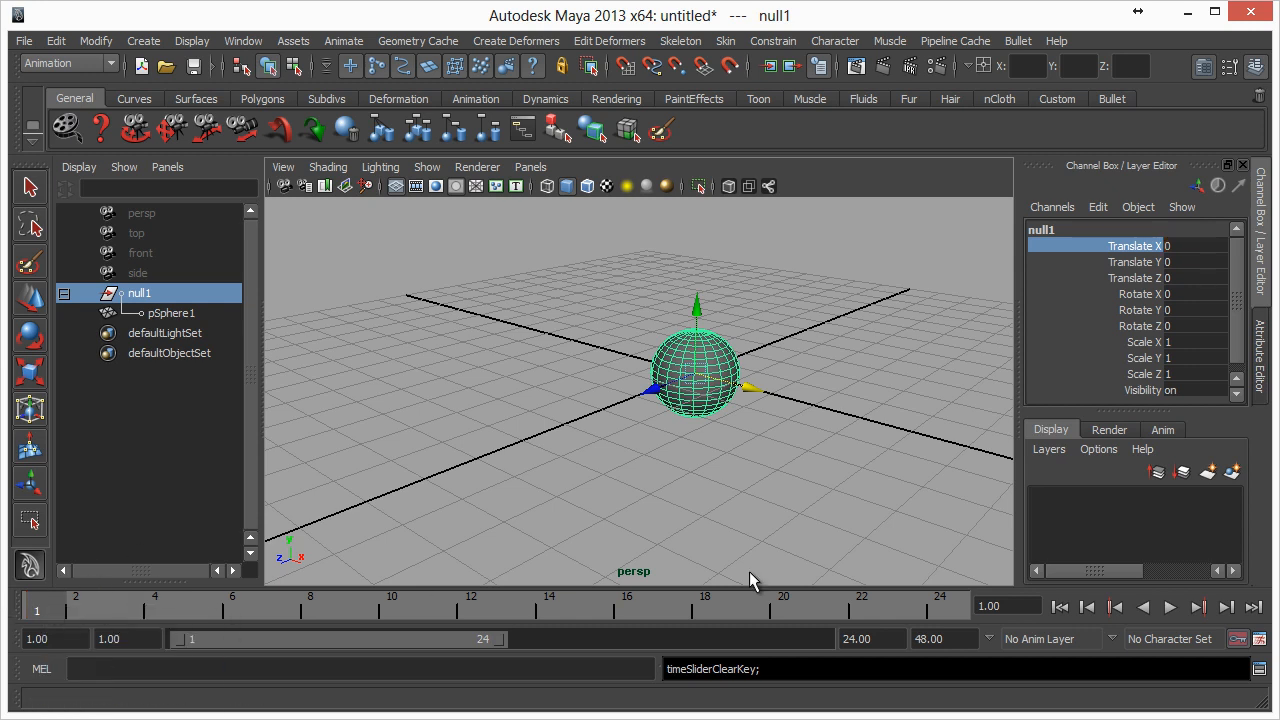
# Key only null1's Translate X channel at frame 1.
pyautogui.moveTo(145, 602); pyautogui.dragTo(45, 615)
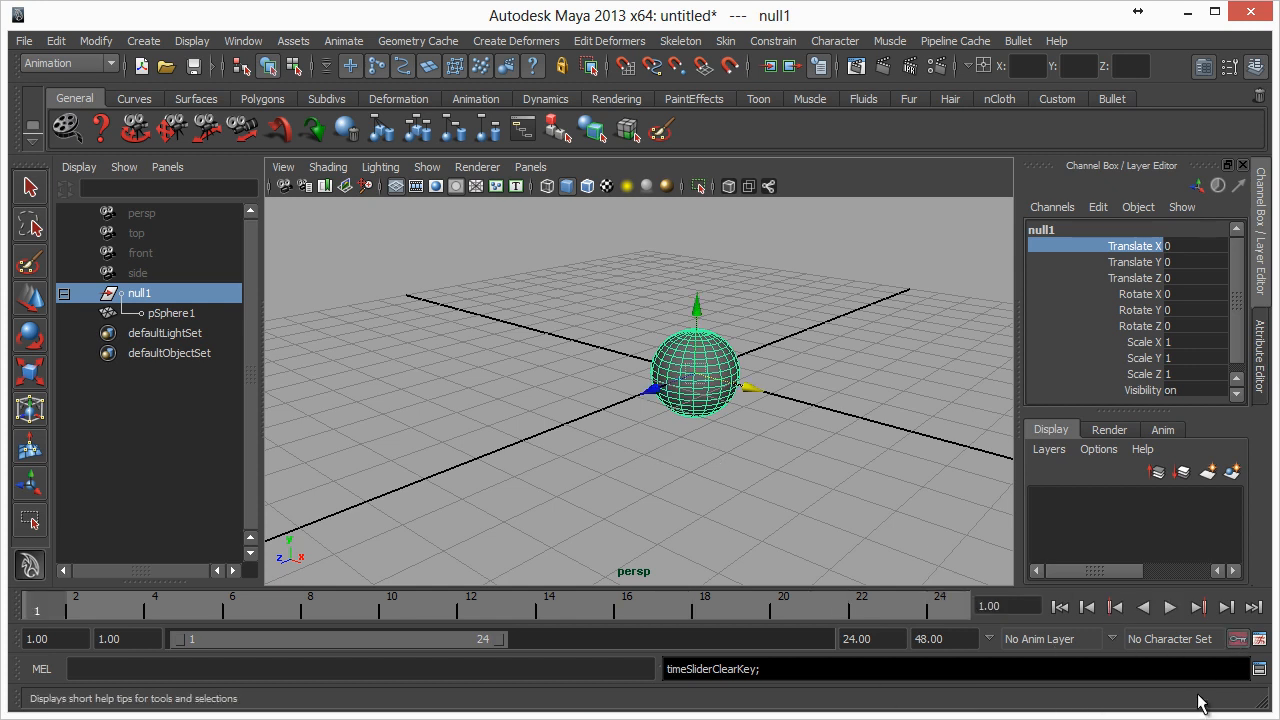
pyautogui.moveTo(297, 593); pyautogui.dragTo(12, 579)
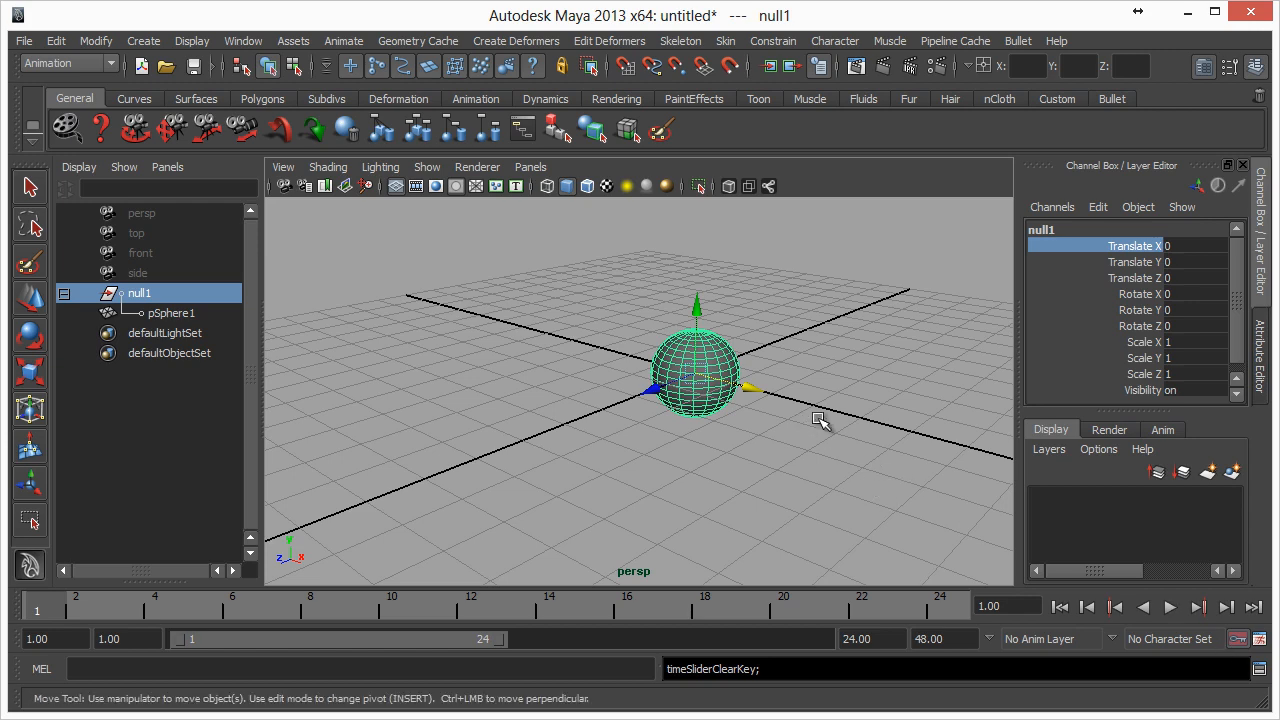
pyautogui.rightClick(1142, 253)
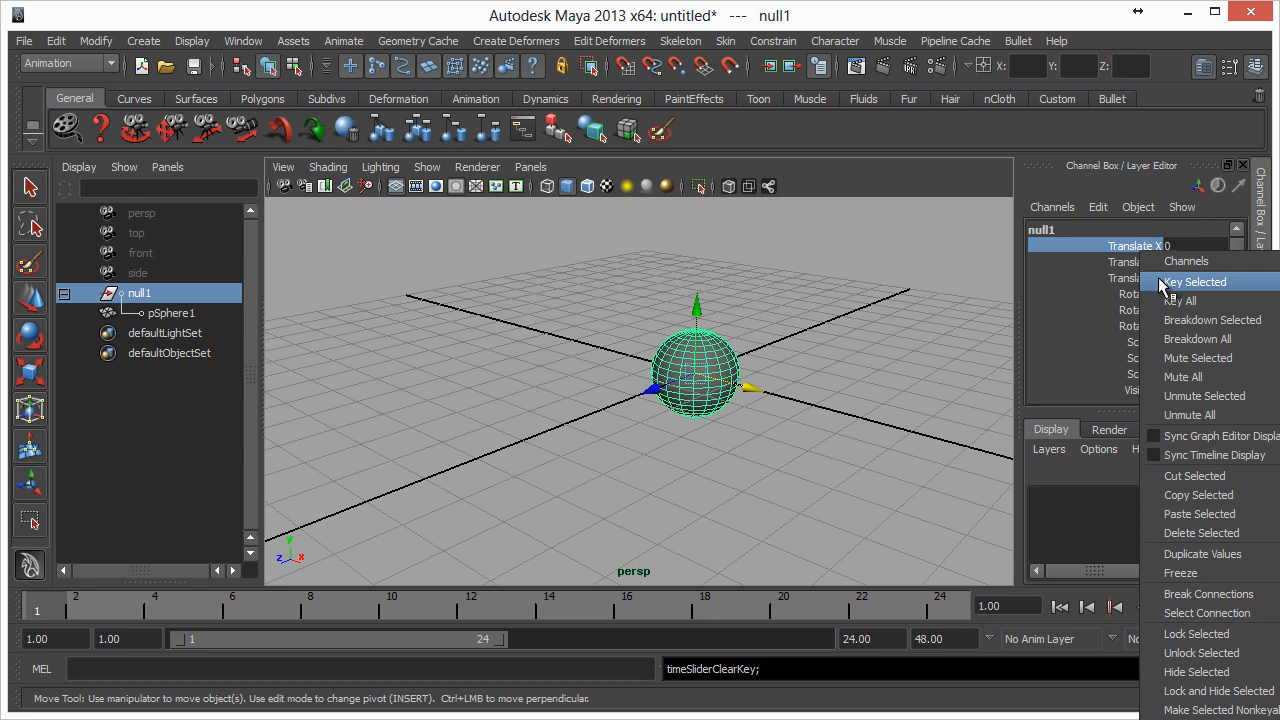
pyautogui.click(1190, 282)
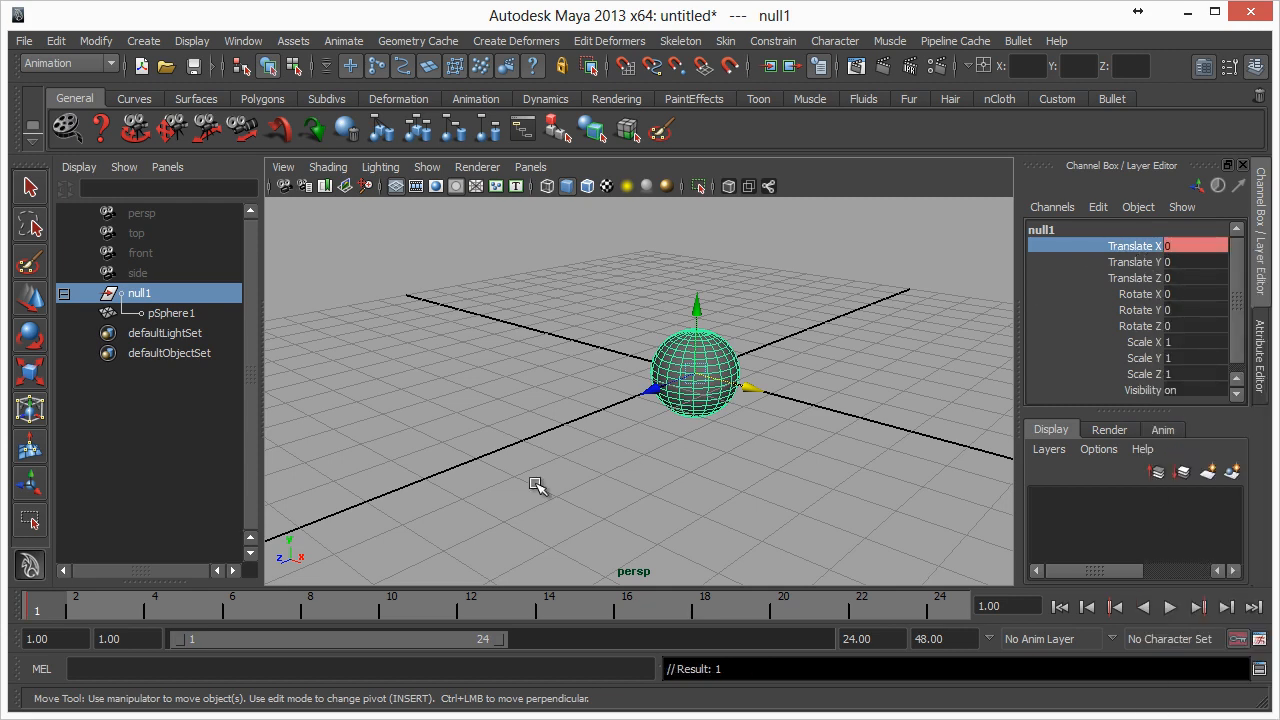
# Go to frame 24 and move null1 along X to about 5.144 with automatic keyframing.
pyautogui.hotkey('alt', 'v')
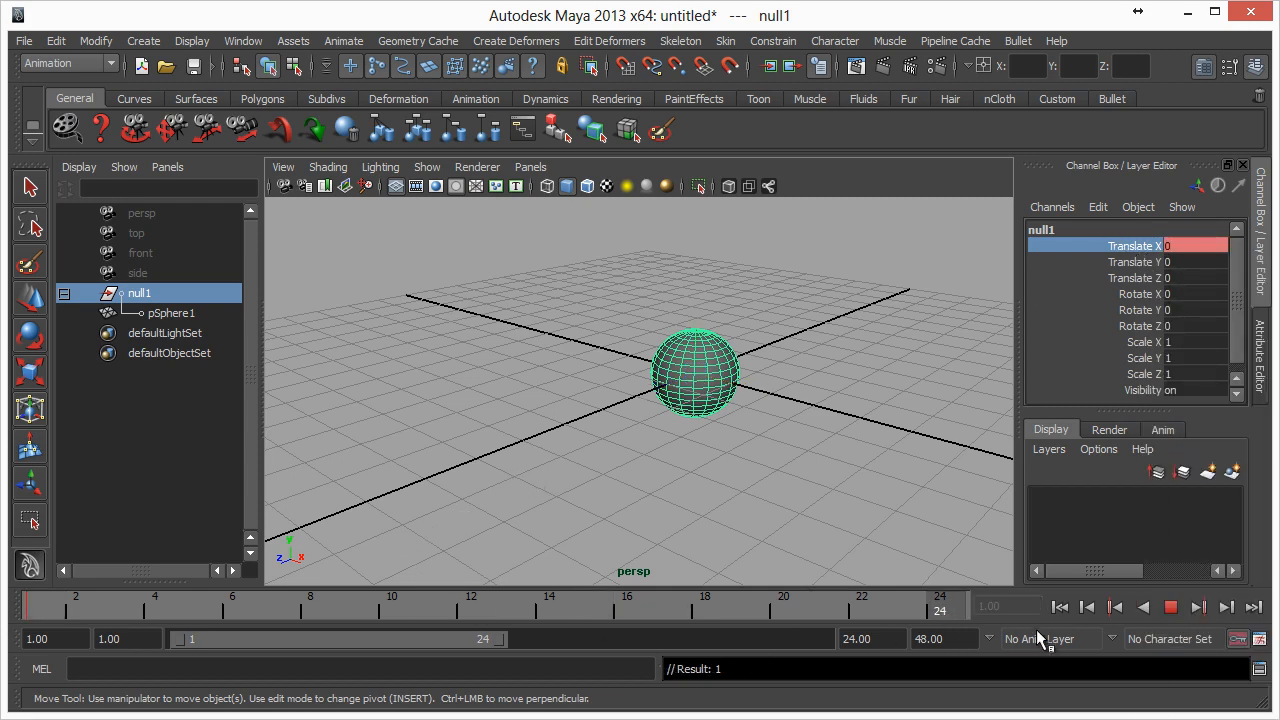
pyautogui.hotkey('alt', 'v')
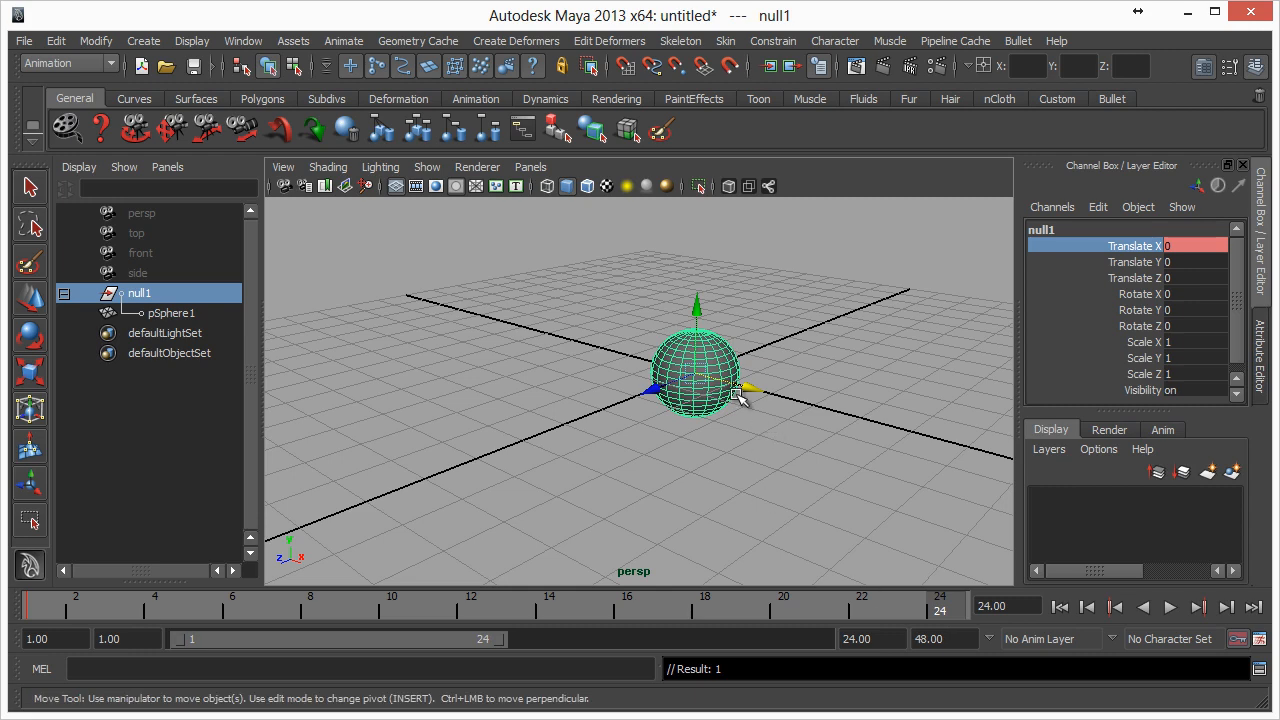
pyautogui.moveTo(751, 390); pyautogui.dragTo(1002, 462)
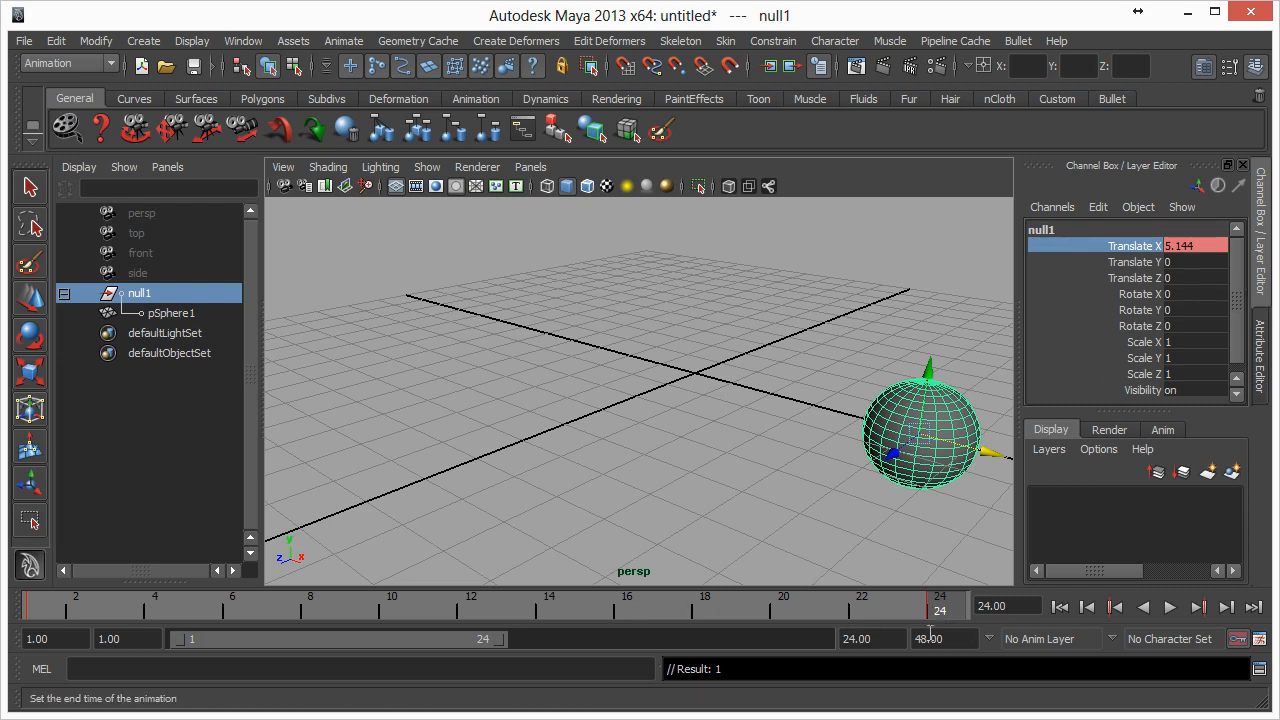
# Play back null1's automatically keyed X movement between frames 1 and 24.
pyautogui.hotkey('alt', 'v')
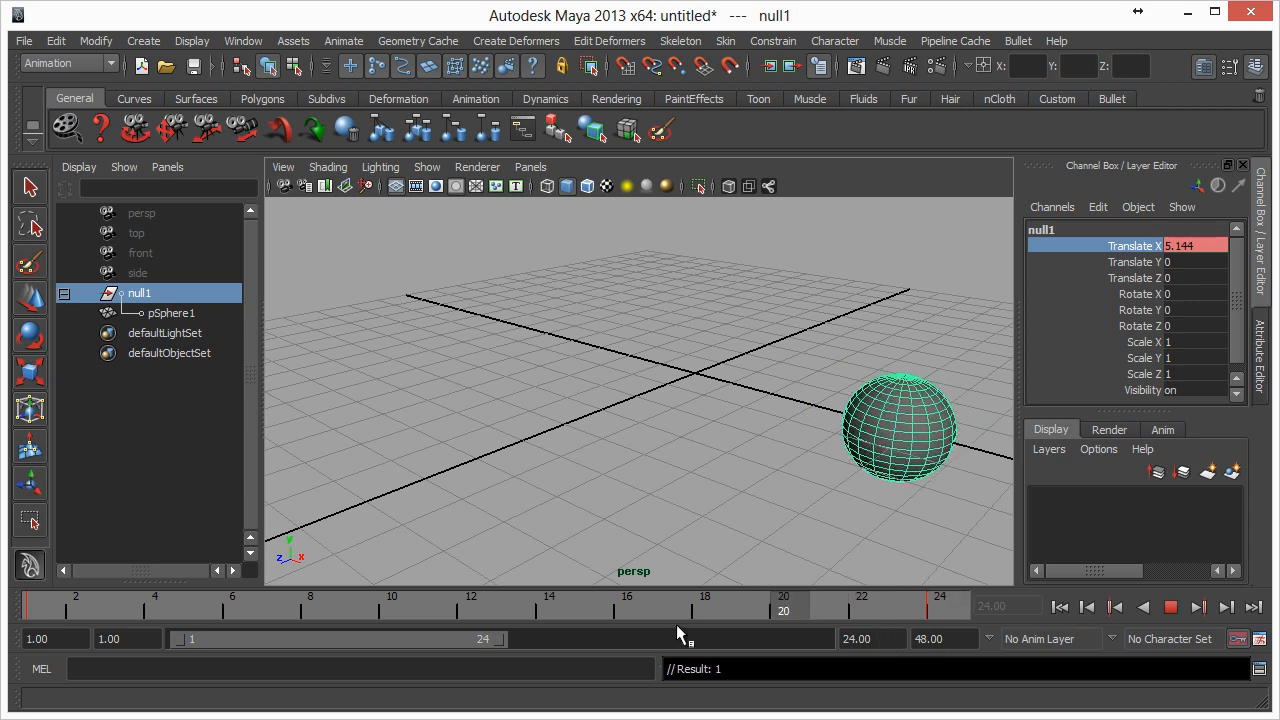
pyautogui.hotkey('alt', 'v')
pyautogui.hotkey('alt', 'v')
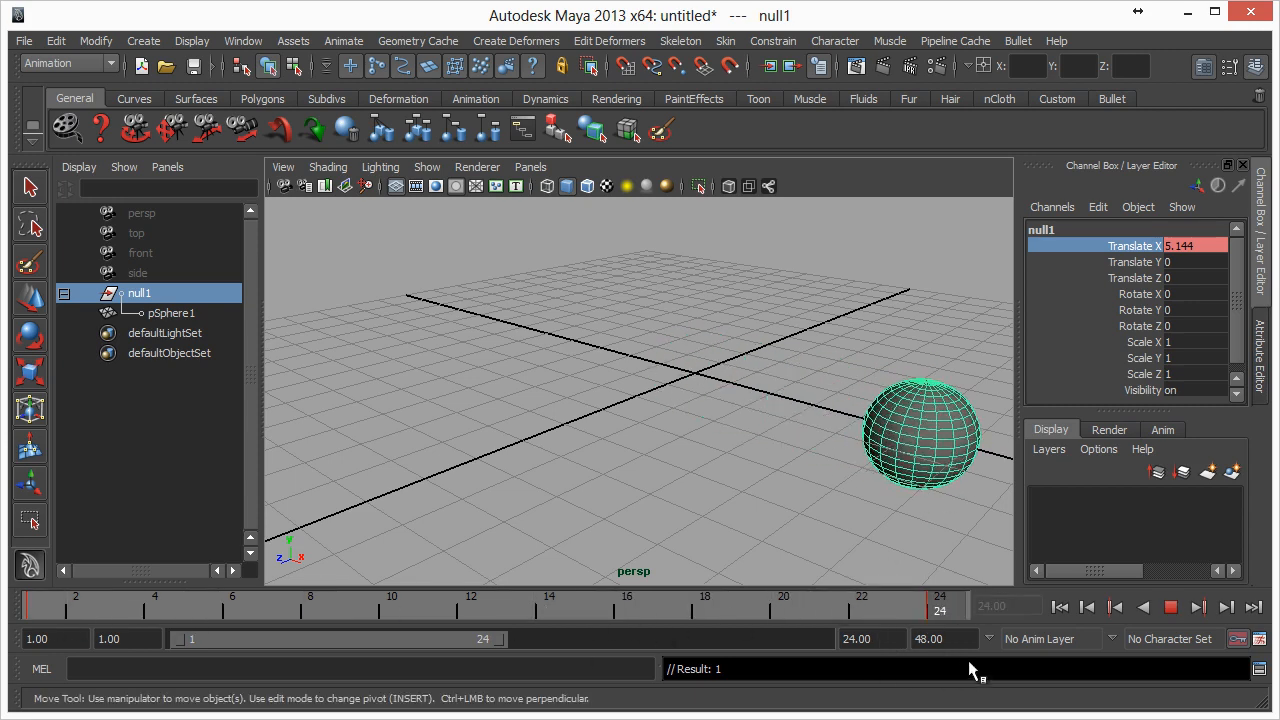
pyautogui.hotkey('alt', 'v')
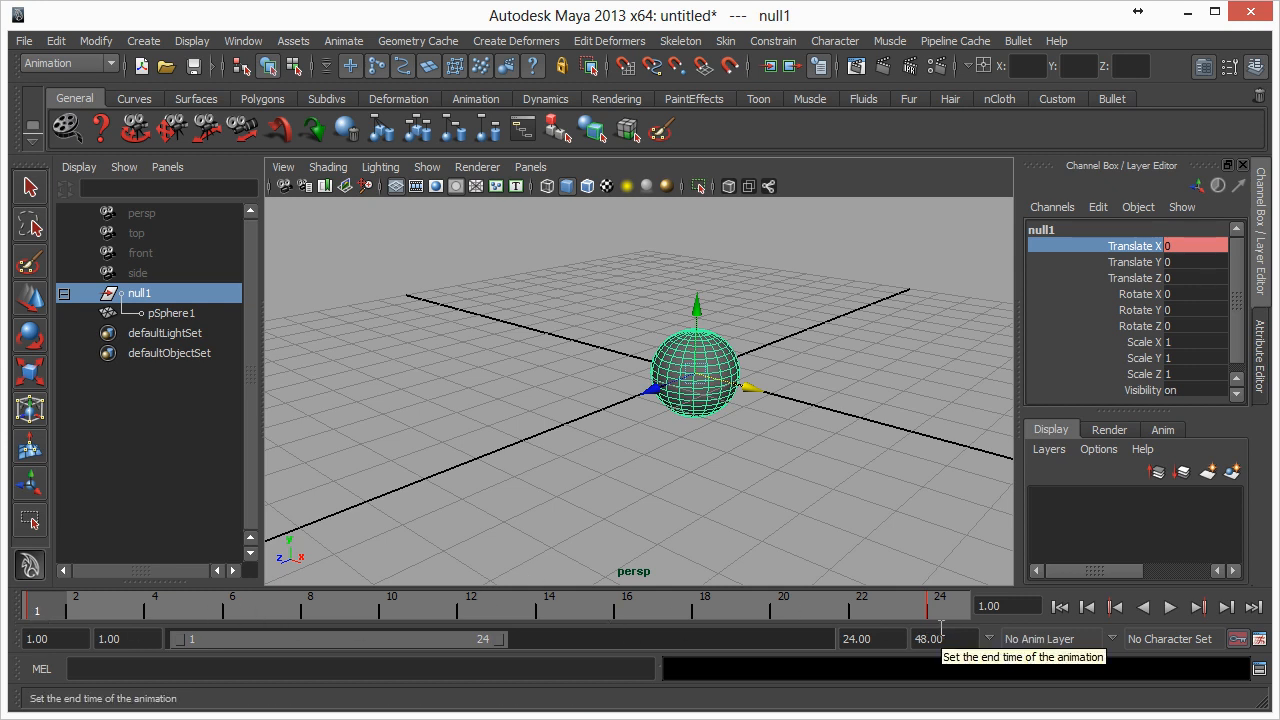
# Delete null1's keys at frames 1 and 24 from the timeline, one at a time.
pyautogui.rightClick(54, 604)
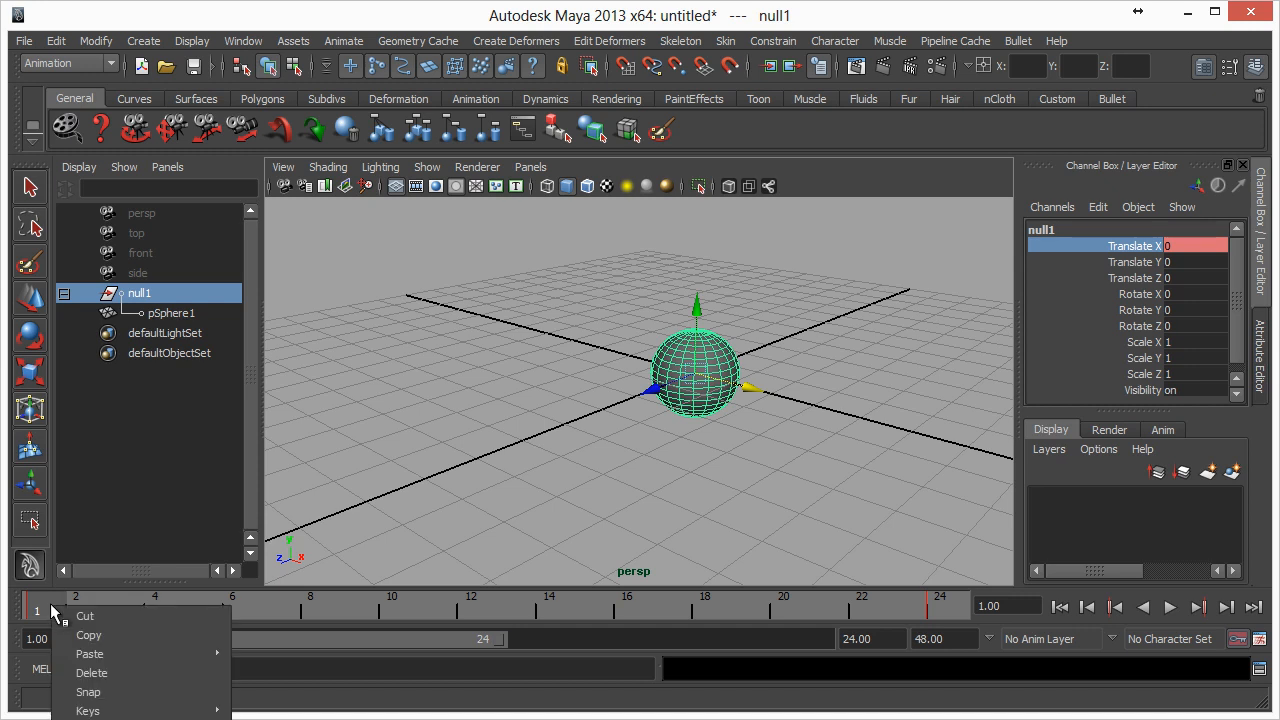
pyautogui.click(147, 675)
pyautogui.click(931, 608)
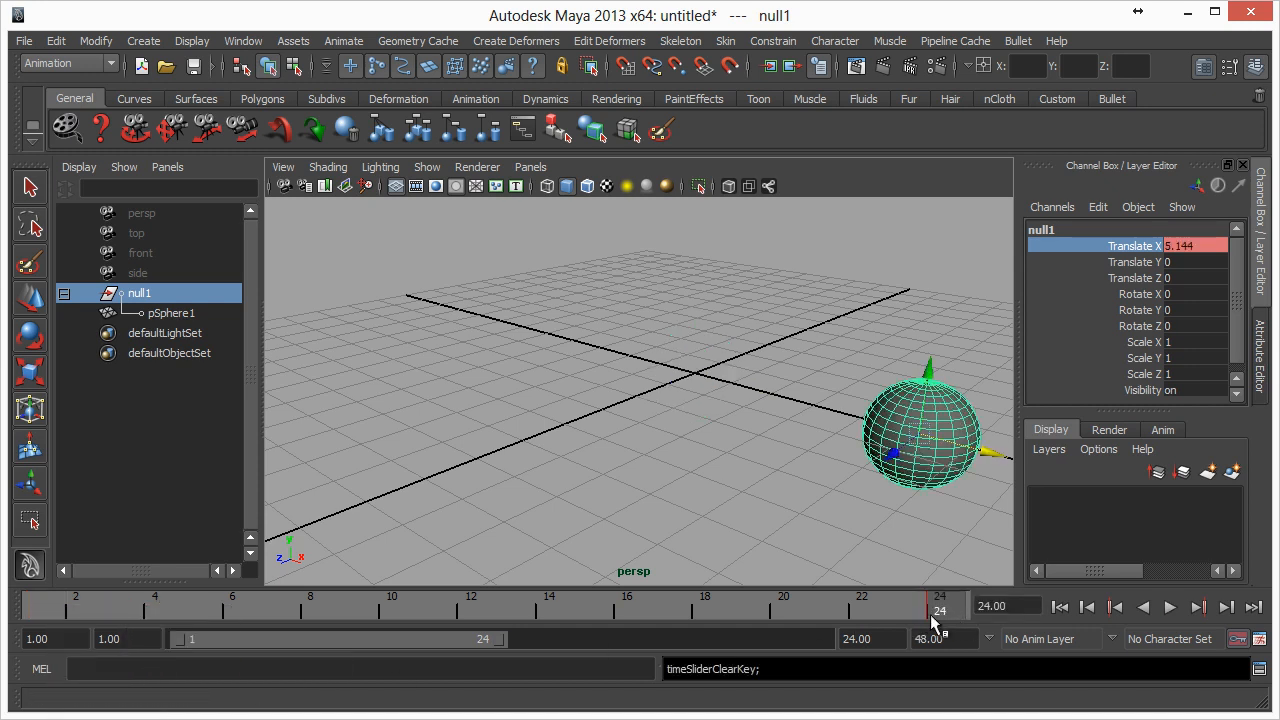
pyautogui.rightClick(934, 613)
pyautogui.click(1000, 682)
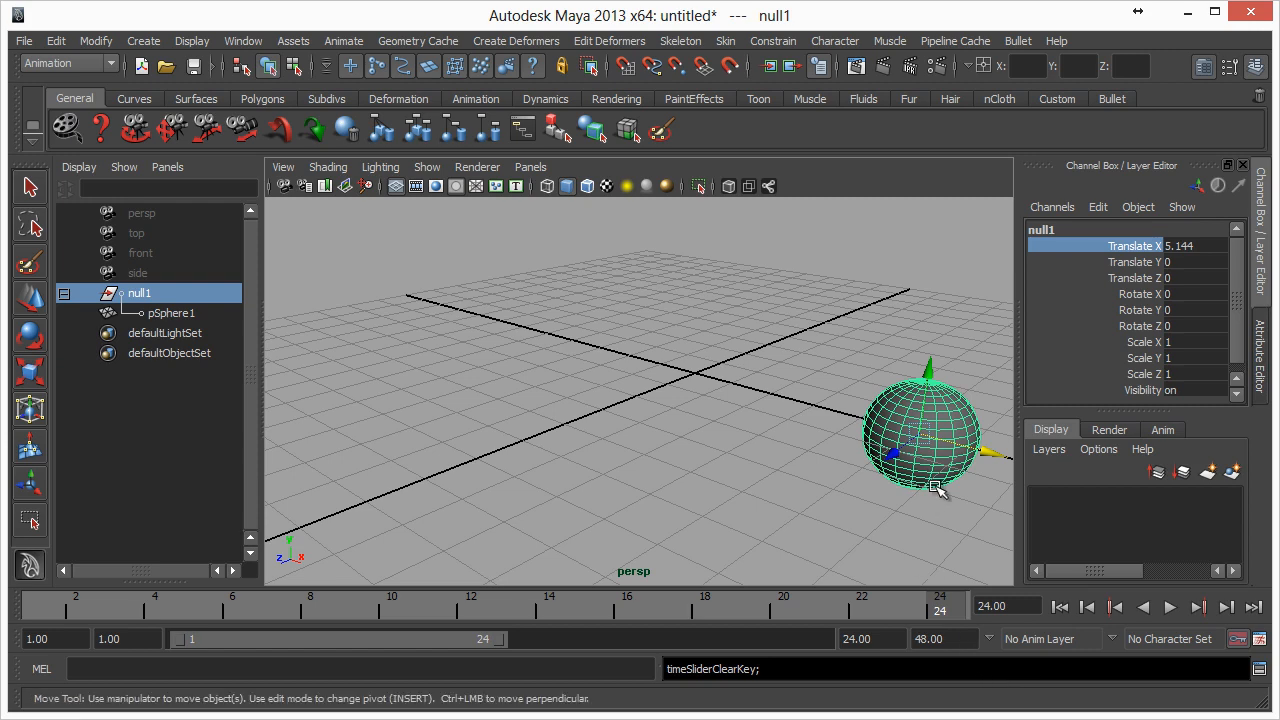
# Undo the deletion of null1's keys at frames 1 and 24.
pyautogui.hotkey('ctrl', 'z')
pyautogui.hotkey('ctrl', 'z')
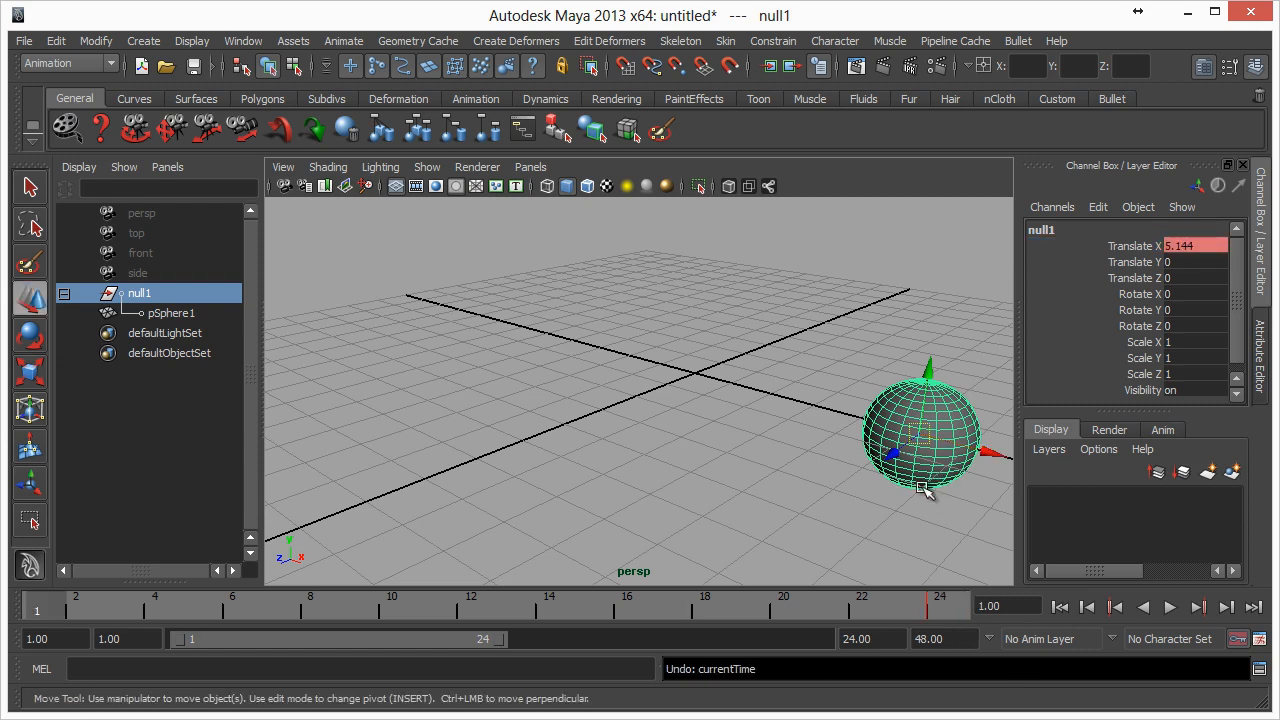
pyautogui.hotkey('ctrl', 'z')
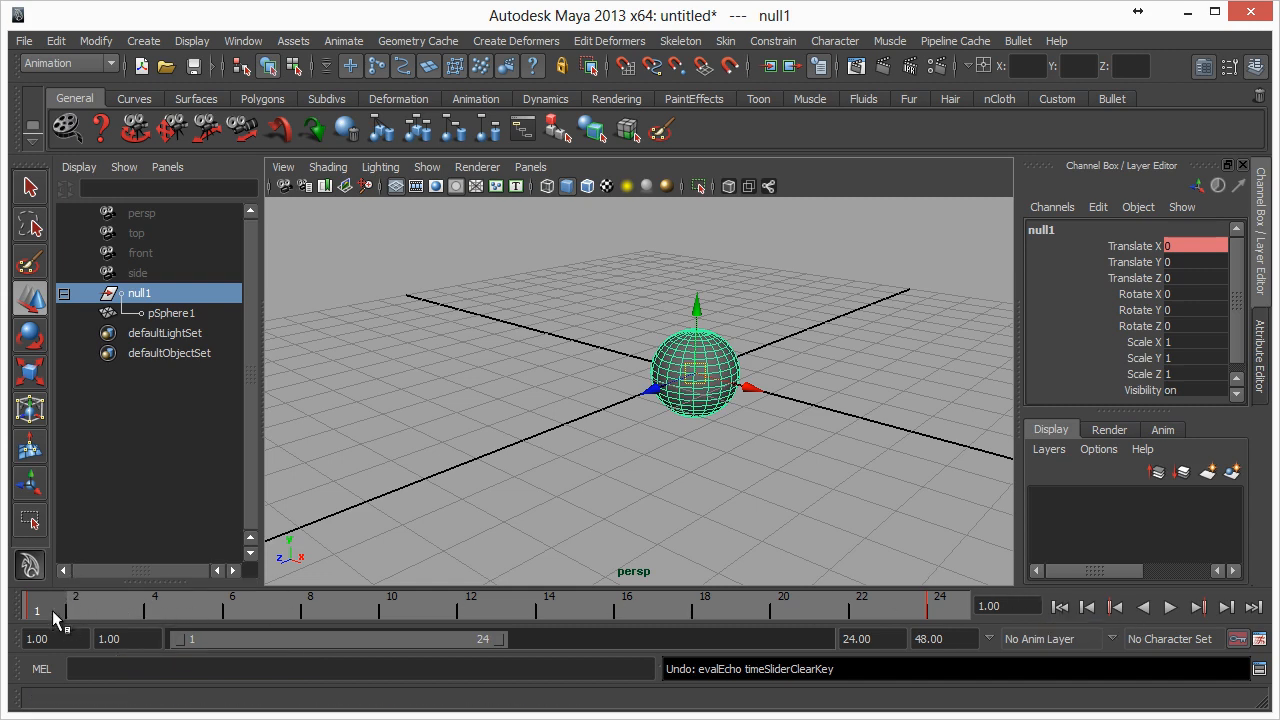
# Delete all of null1's keys across frames 1 to 24 as one timeline range, and play back to check.
pyautogui.keyDown('shift'); pyautogui.moveTo(55, 613); pyautogui.dragTo(212, 608); pyautogui.keyUp('shift')
pyautogui.keyDown('shift'); pyautogui.moveTo(396, 615); pyautogui.dragTo(1014, 649); pyautogui.keyUp('shift')
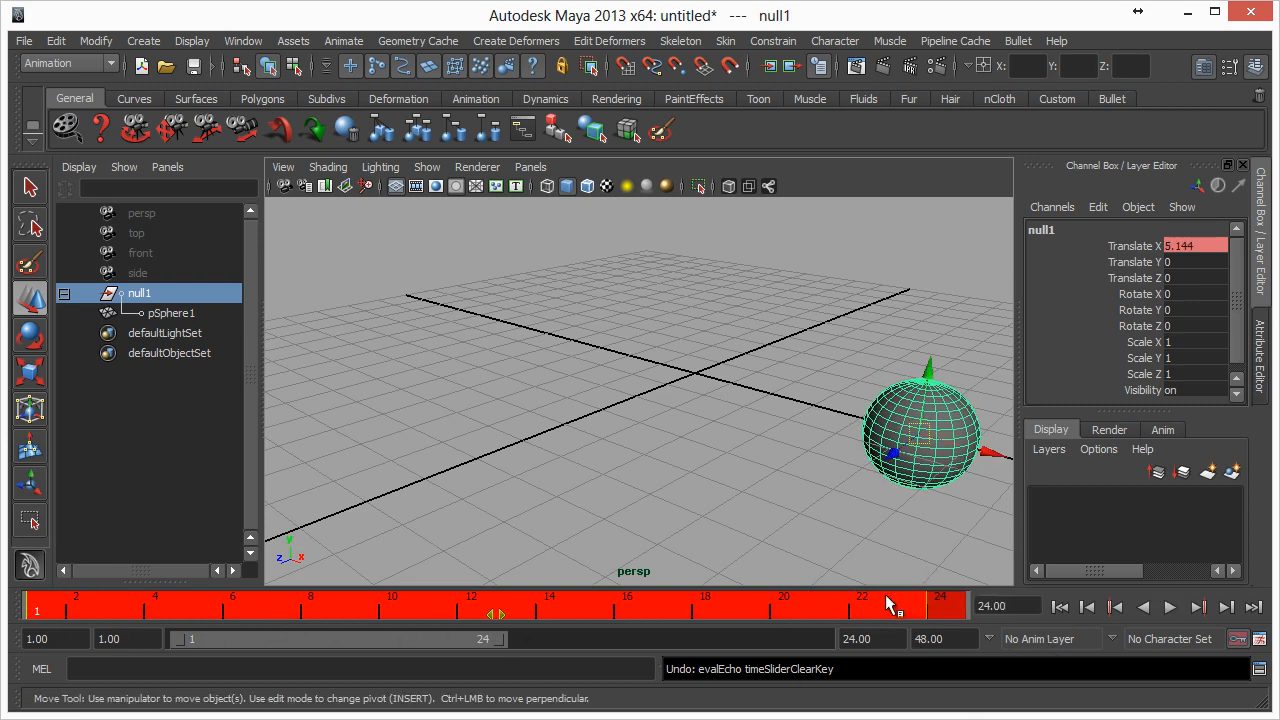
pyautogui.rightClick(686, 603)
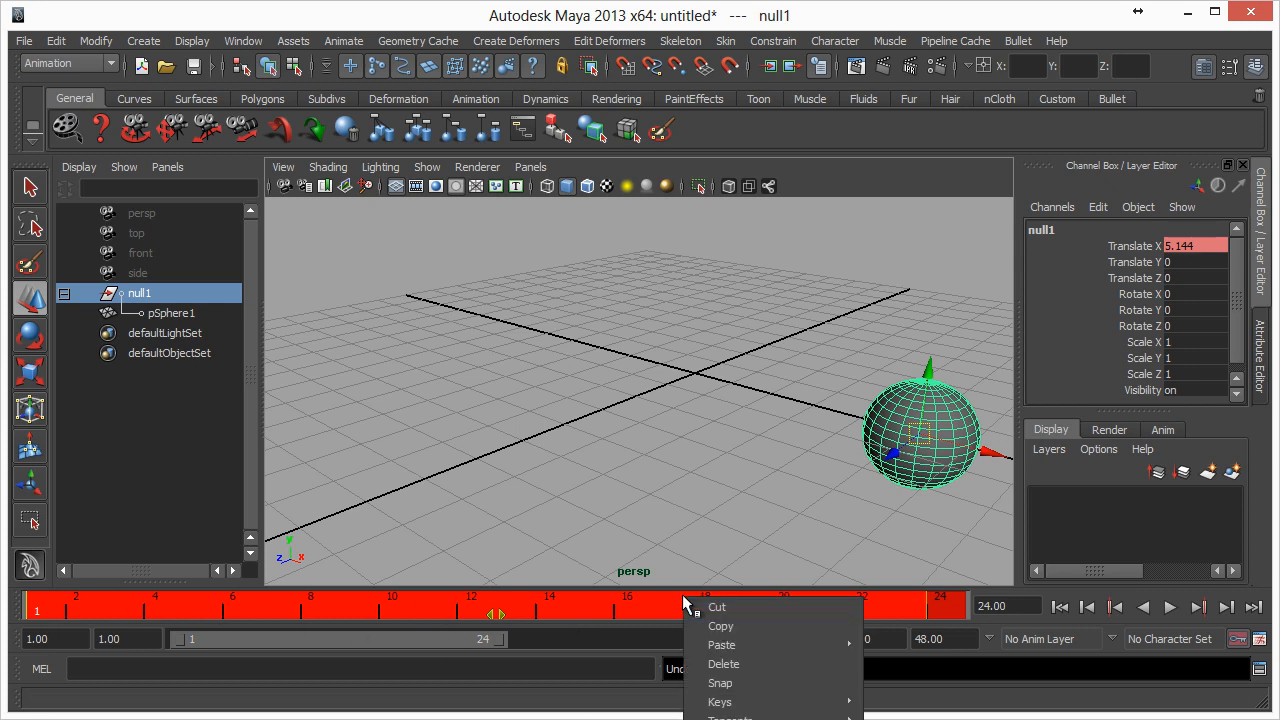
pyautogui.moveTo(769, 649)
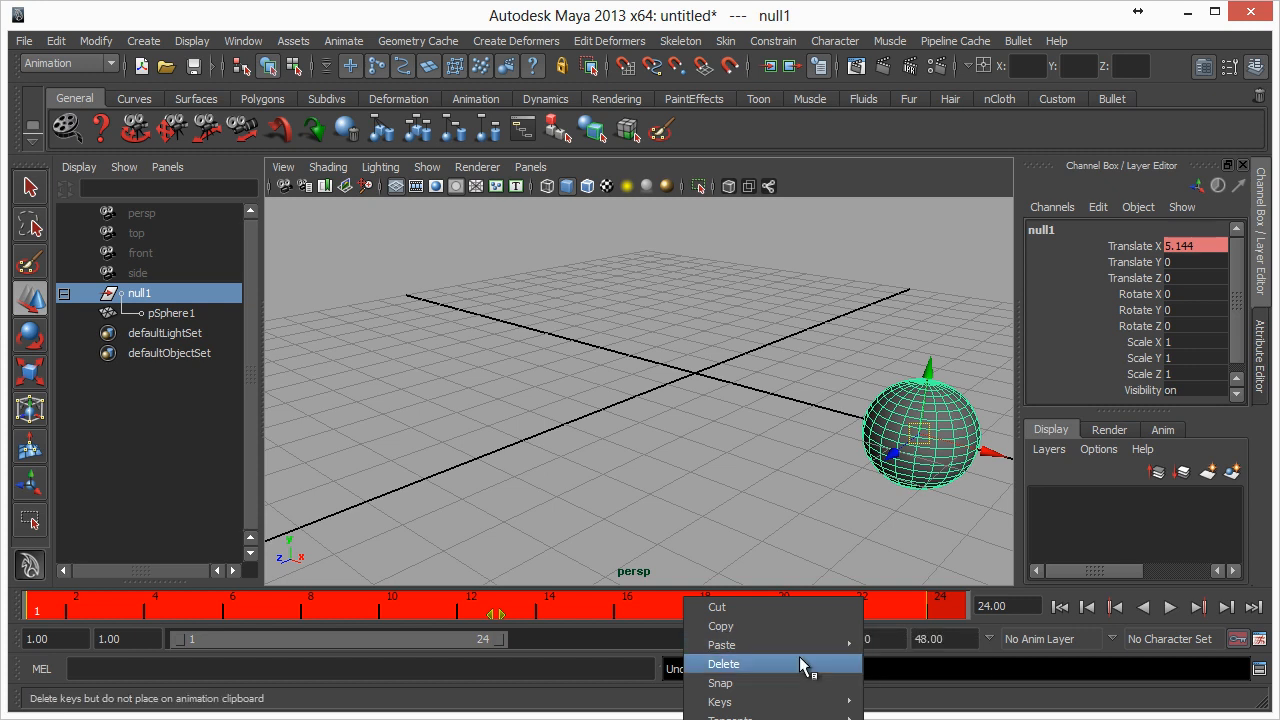
pyautogui.click(799, 664)
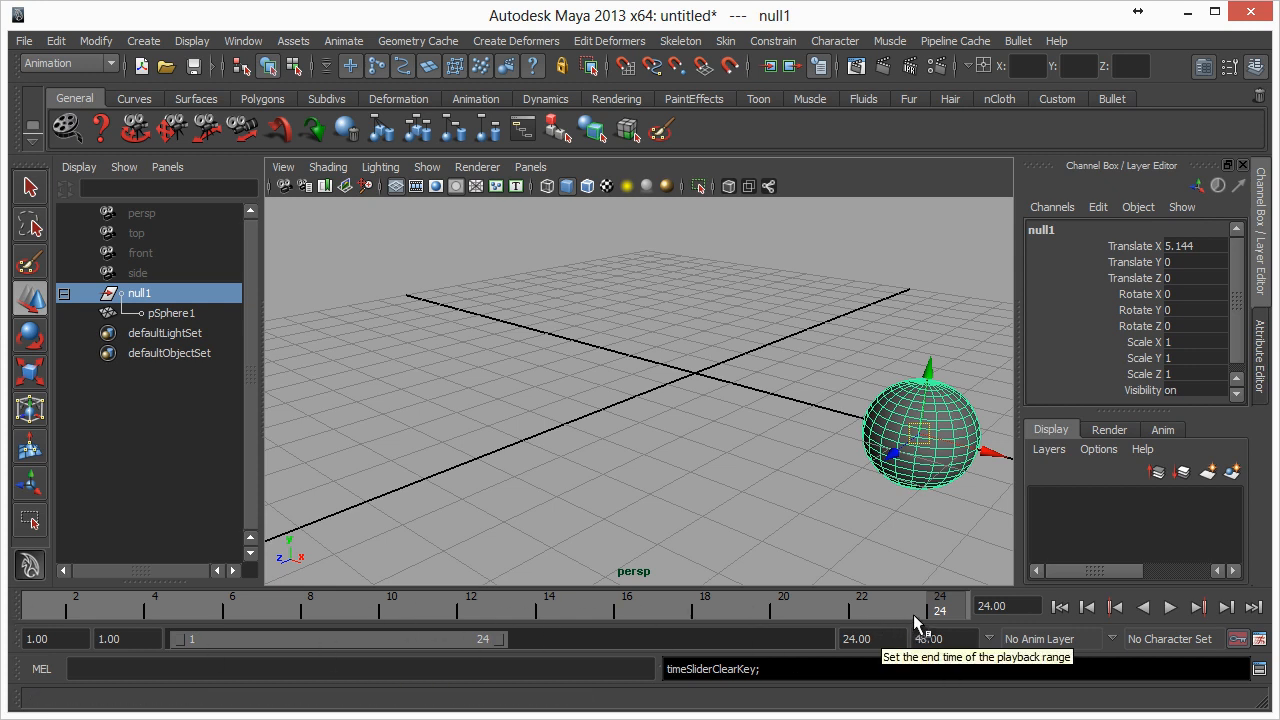
pyautogui.hotkey('alt', 'v')
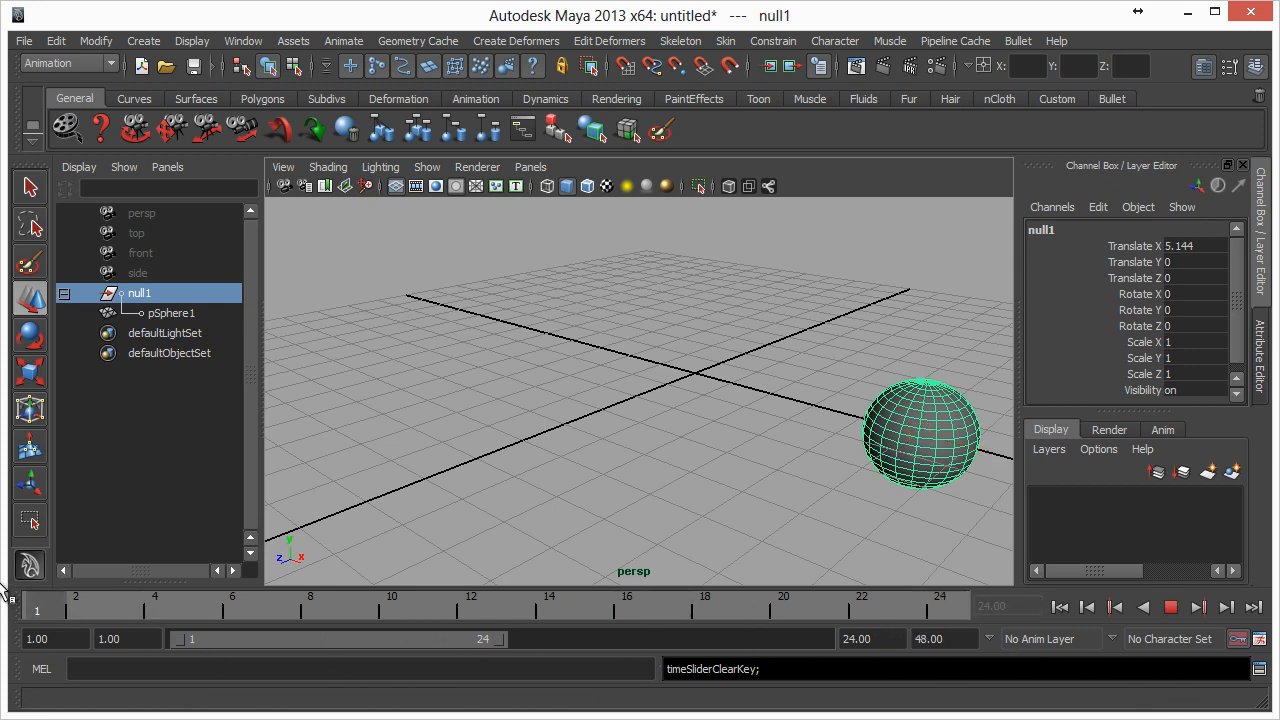
pyautogui.hotkey('alt', 'v')
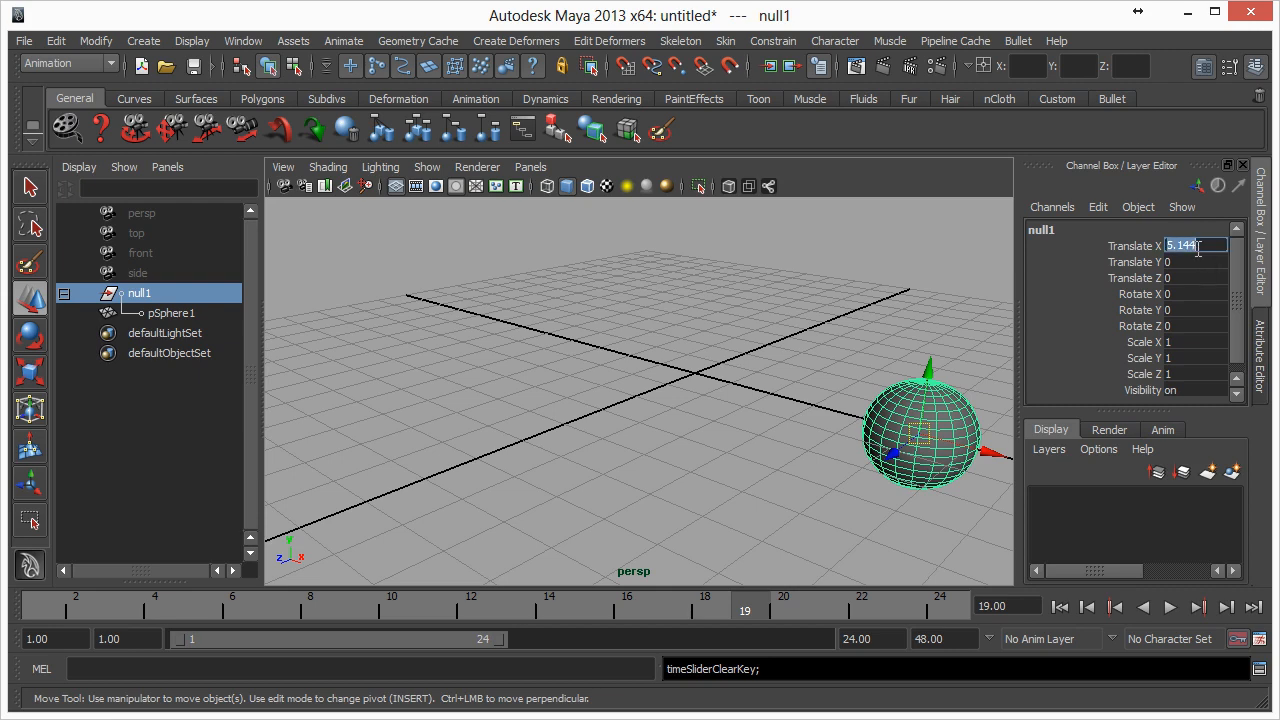
# Set null1's Translate X to 0 and play back the timeline without keys.
pyautogui.write('0')
pyautogui.press('Return')
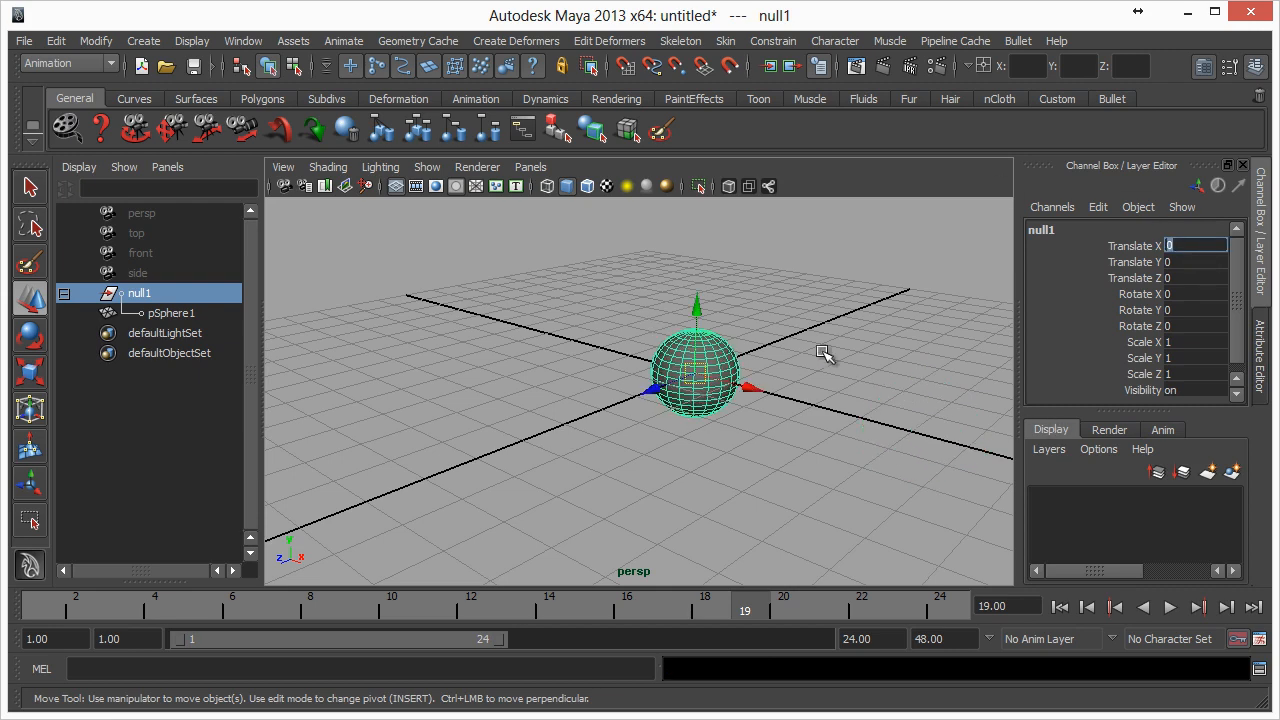
pyautogui.hotkey('alt', 'v')
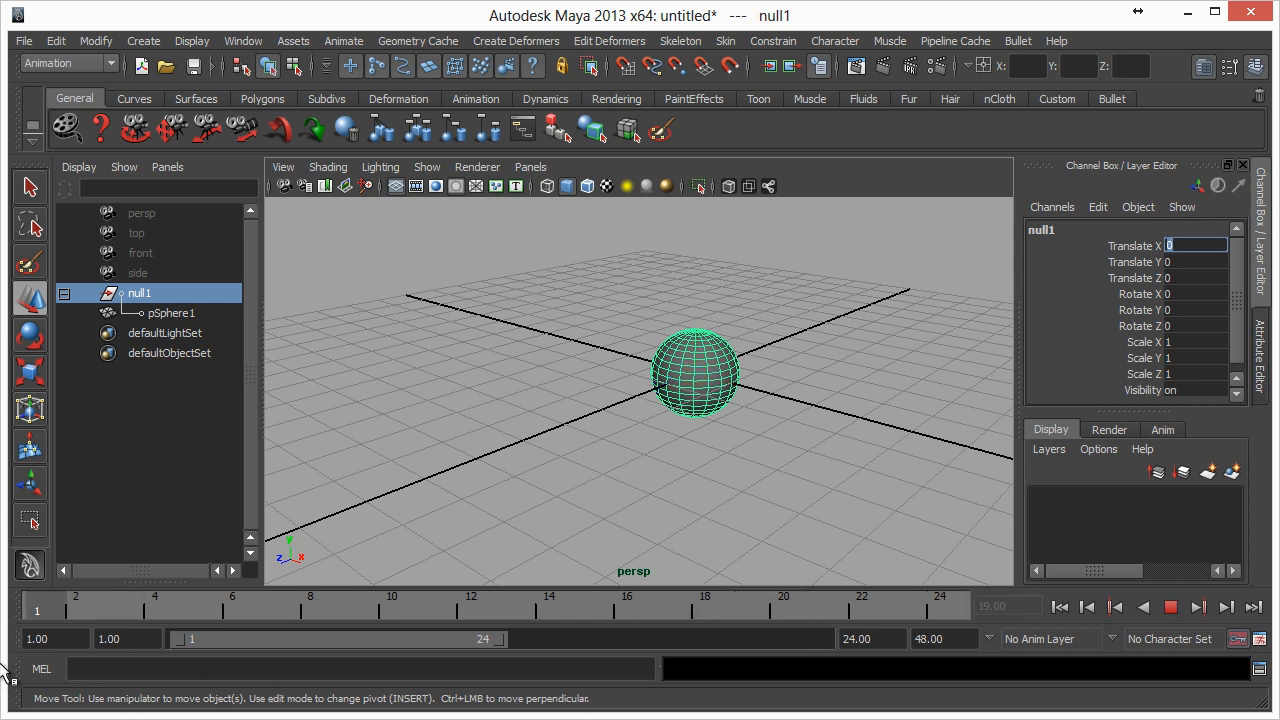
pyautogui.hotkey('alt', 'v')
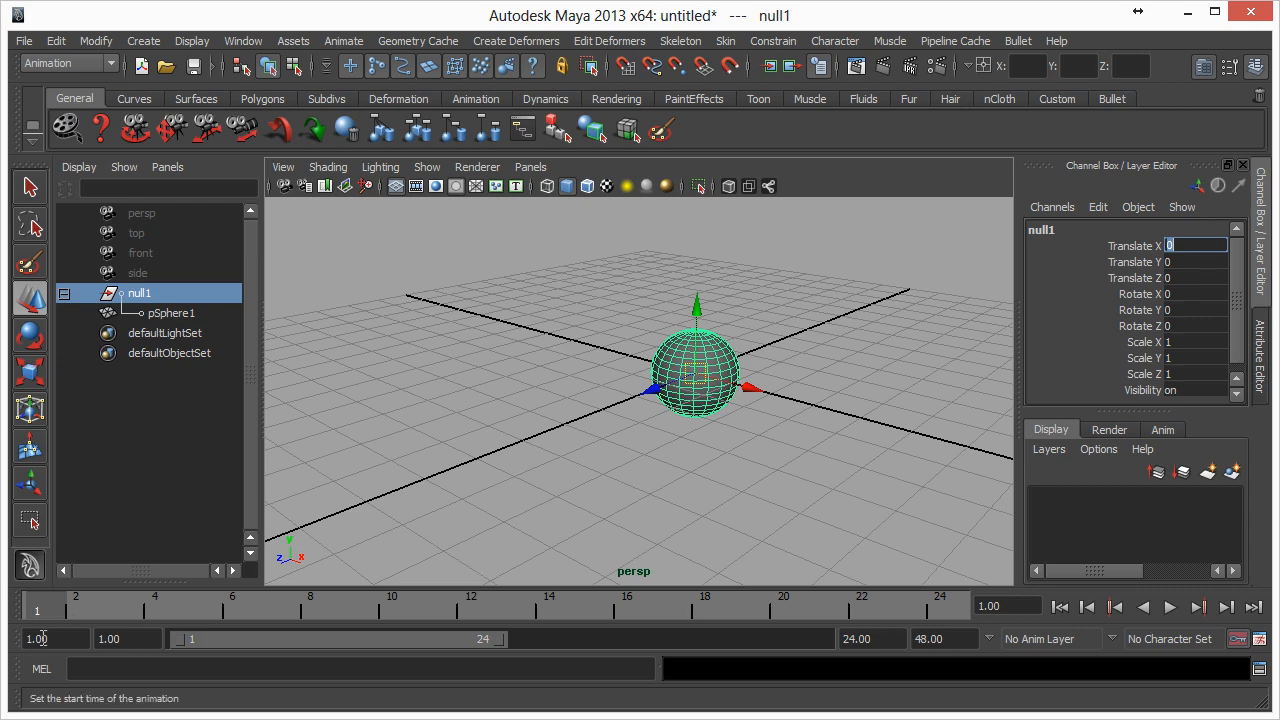
pyautogui.hotkey('alt', 'v')
pyautogui.hotkey('alt', 'v')
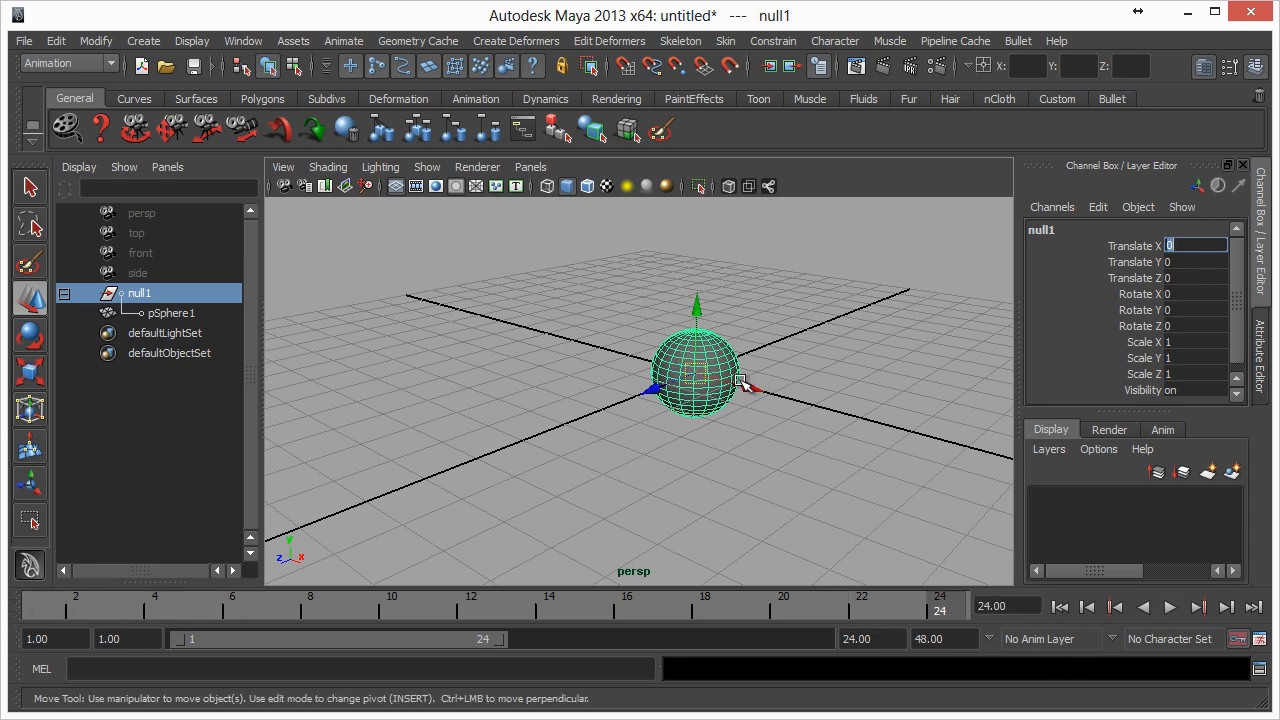
# Move the unkeyed null1 along X to about 5.135 at frame 24 and play back the timeline.
pyautogui.moveTo(749, 386); pyautogui.dragTo(1005, 455)
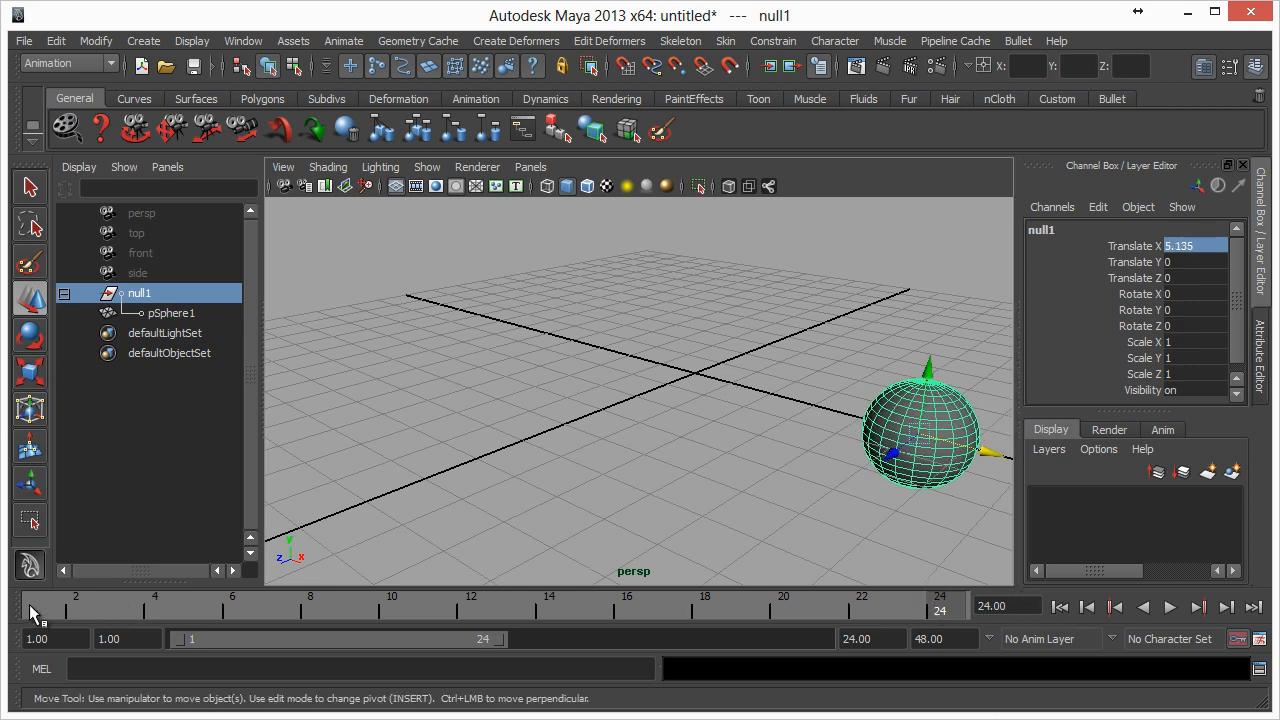
pyautogui.hotkey('alt', 'v')
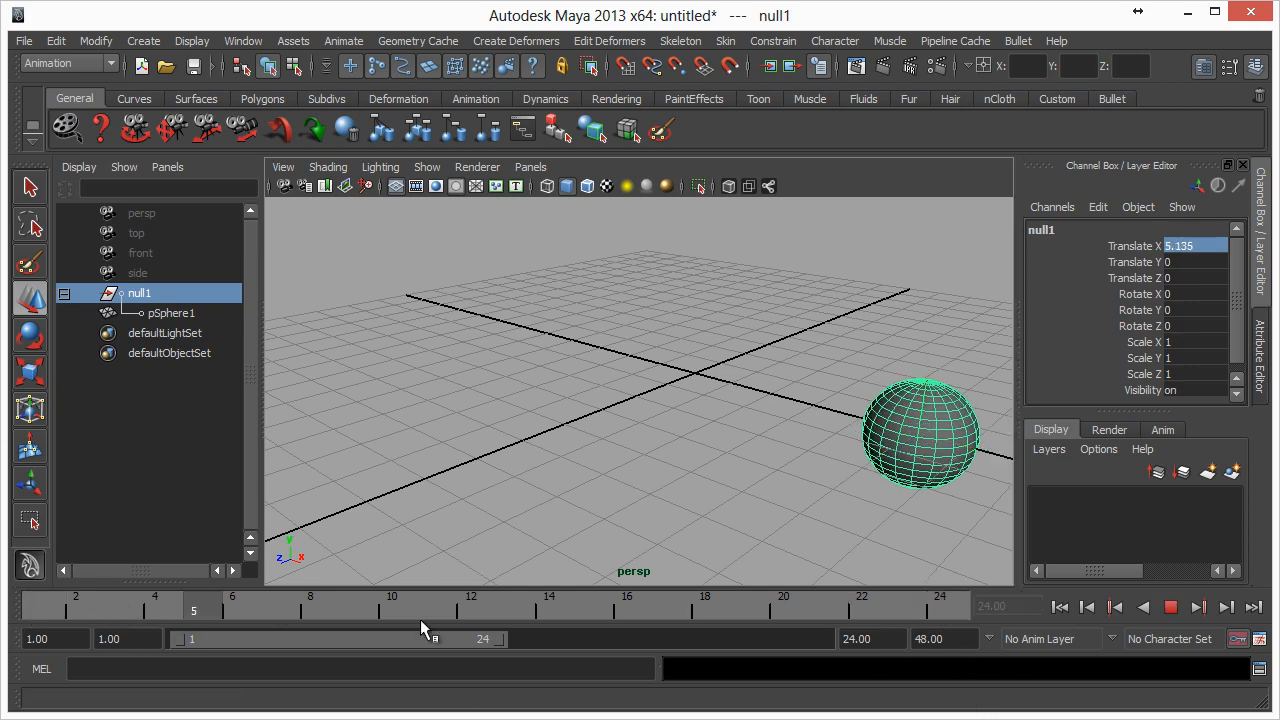
pyautogui.hotkey('alt', 'v')
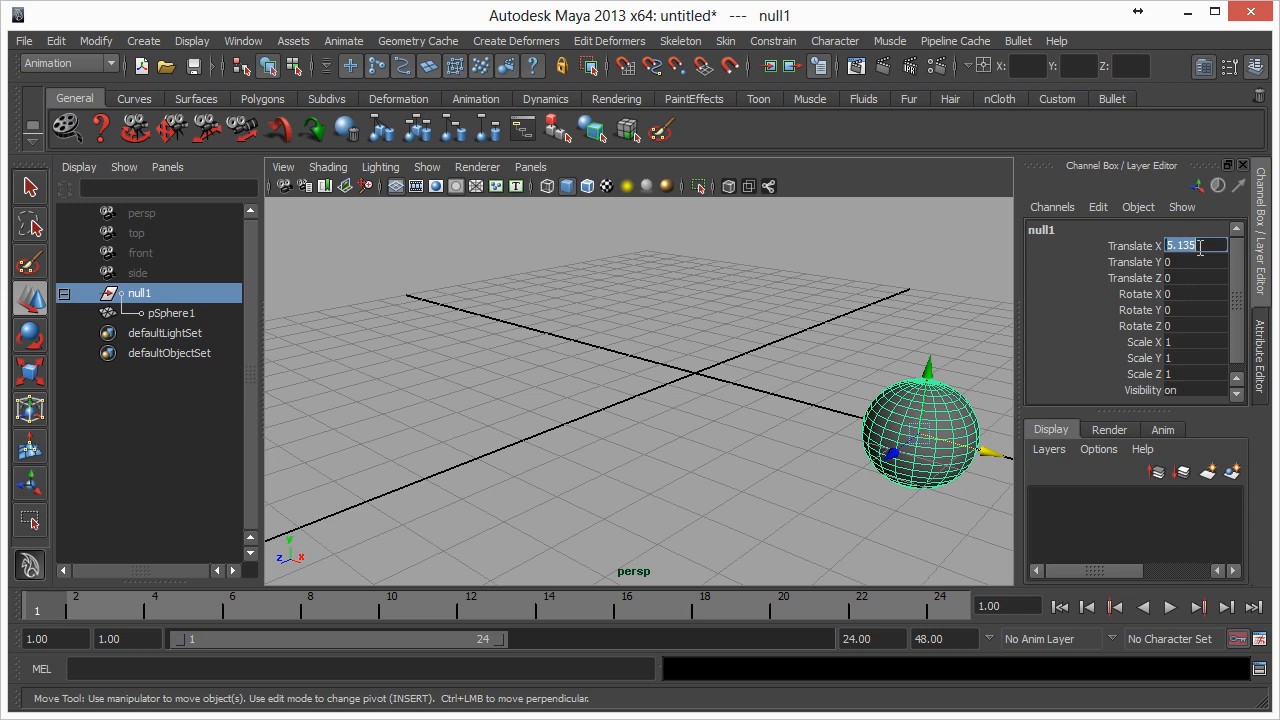
# Reset null1's Translate X to 0 and check its position by playing back the timeline.
pyautogui.write('0')
pyautogui.press('Return')
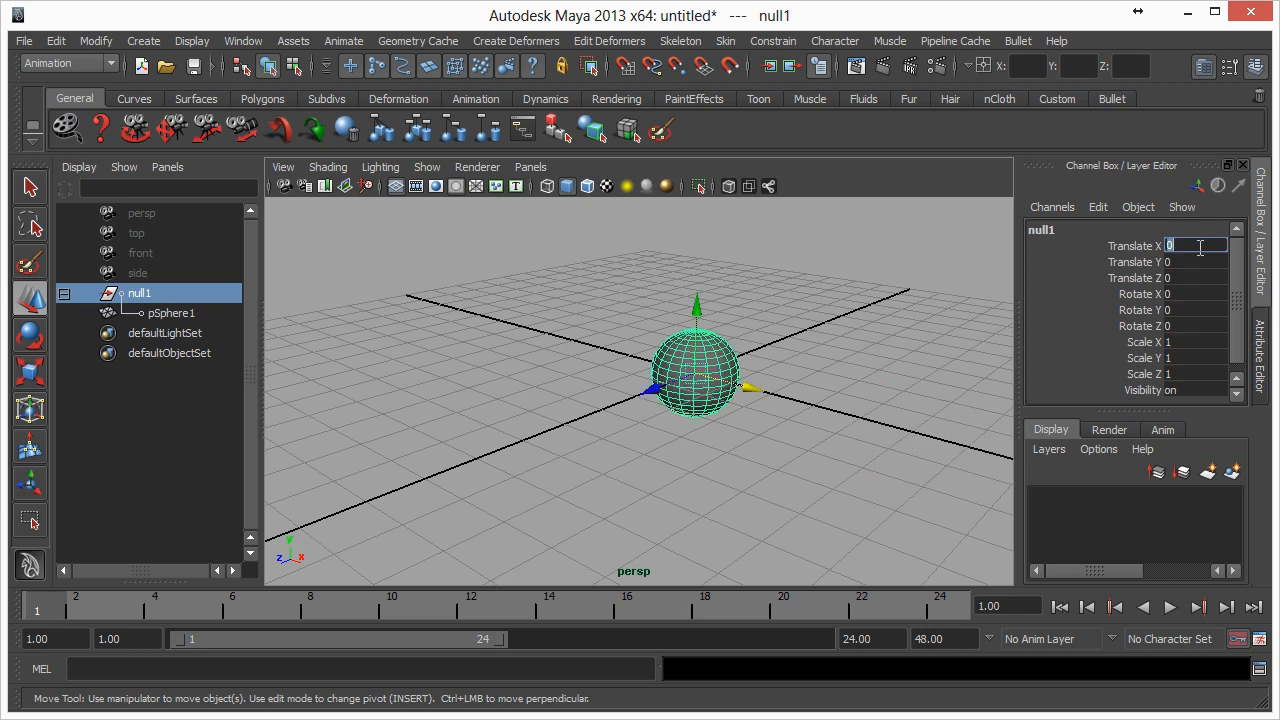
pyautogui.hotkey('alt', 'v')
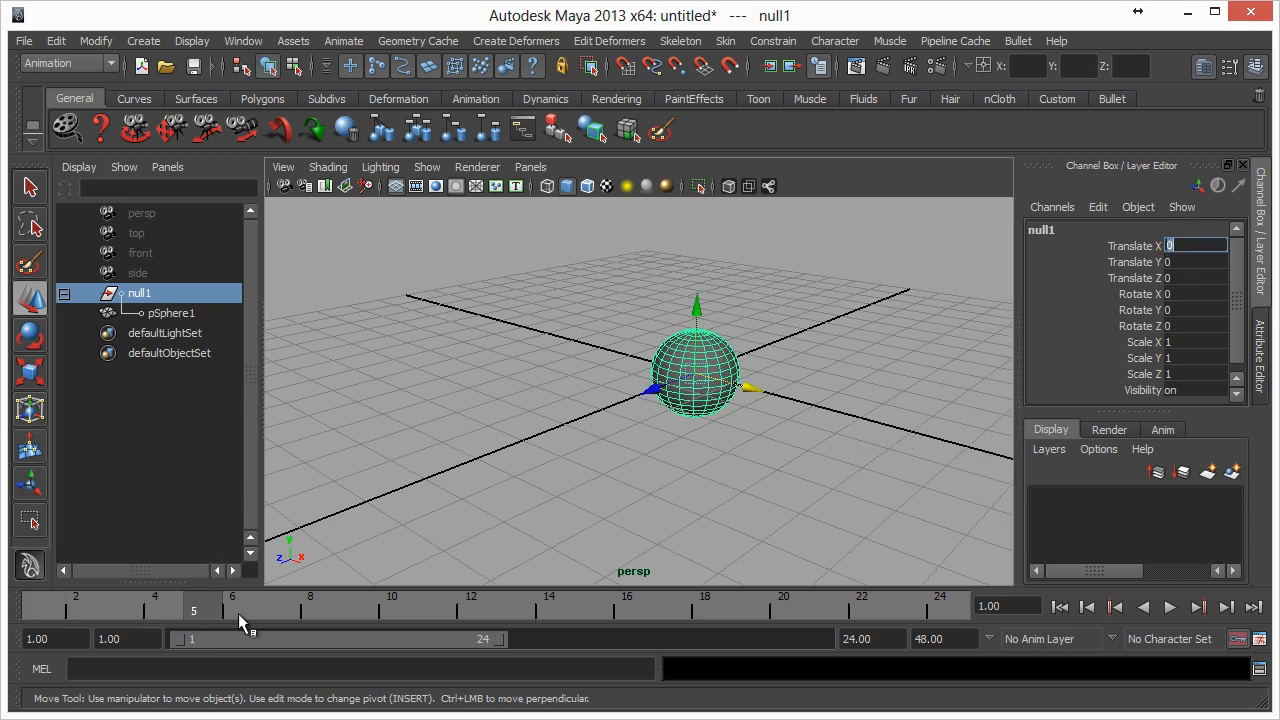
pyautogui.press('Escape')
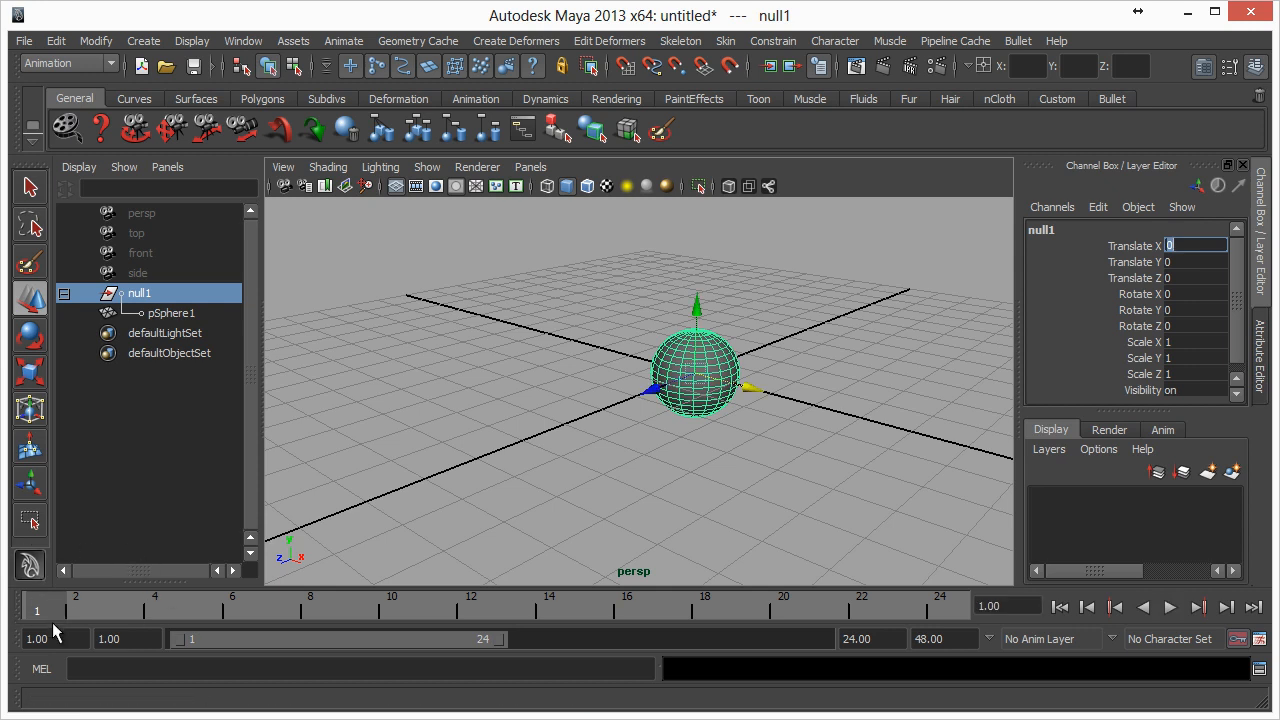
pyautogui.hotkey('alt', 'v')
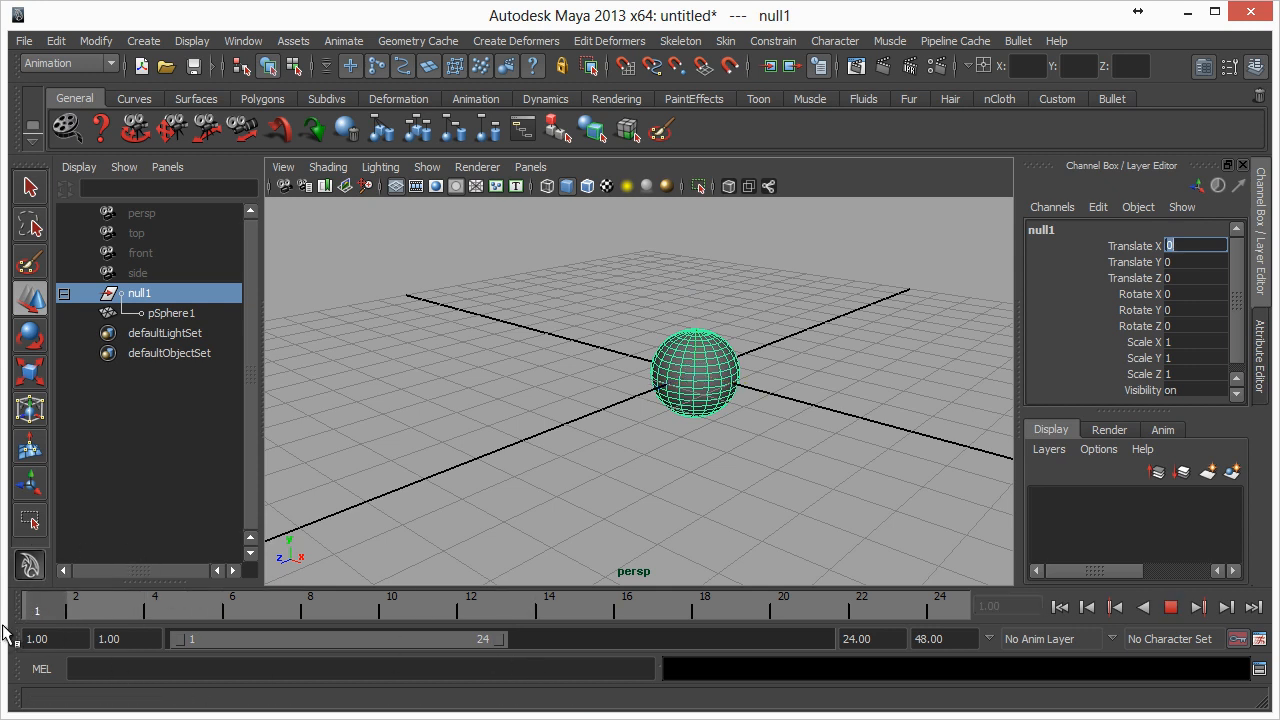
pyautogui.hotkey('alt', 'v')
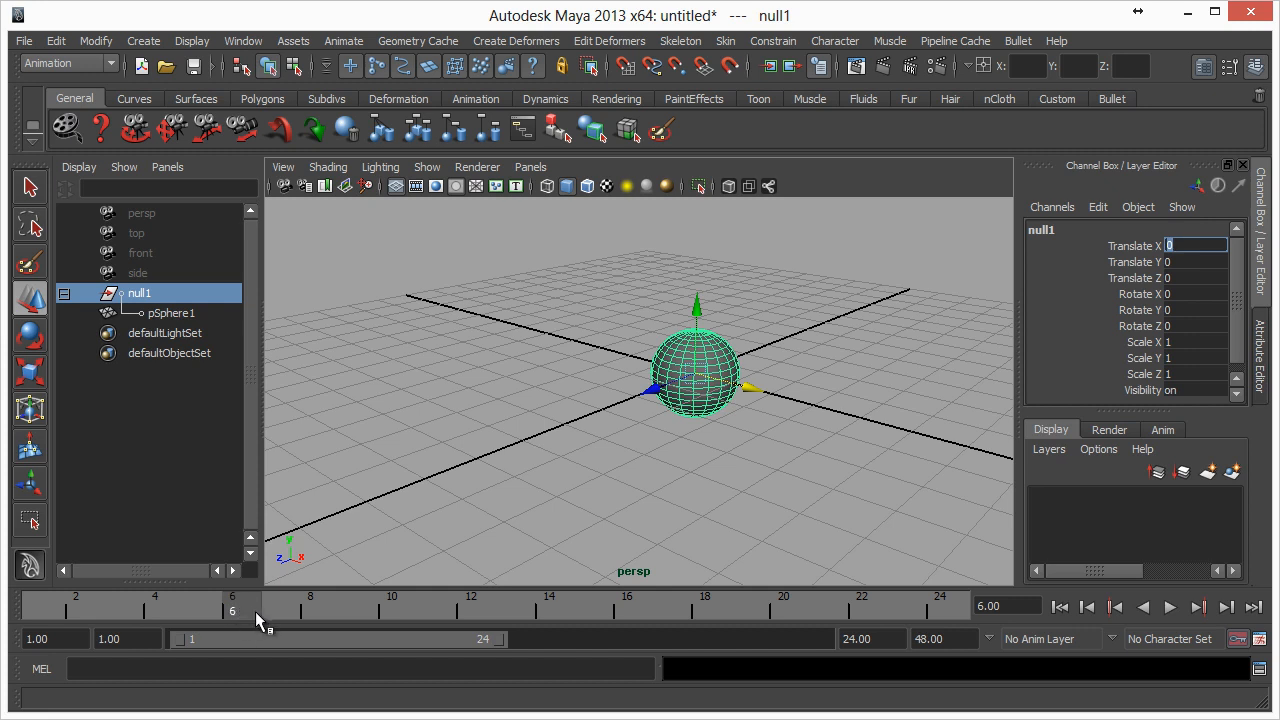
# Key only null1's Translate X channel at frame 6.
pyautogui.moveTo(255, 611); pyautogui.dragTo(698, 623)
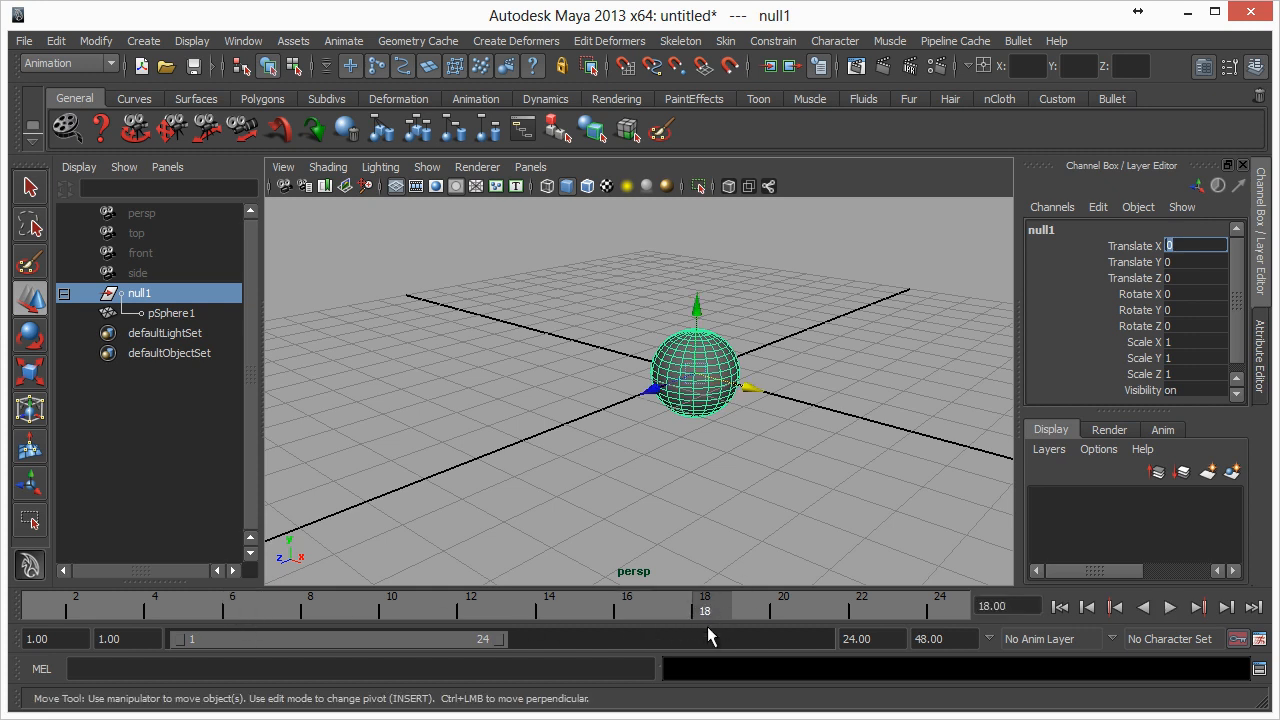
pyautogui.click(238, 611)
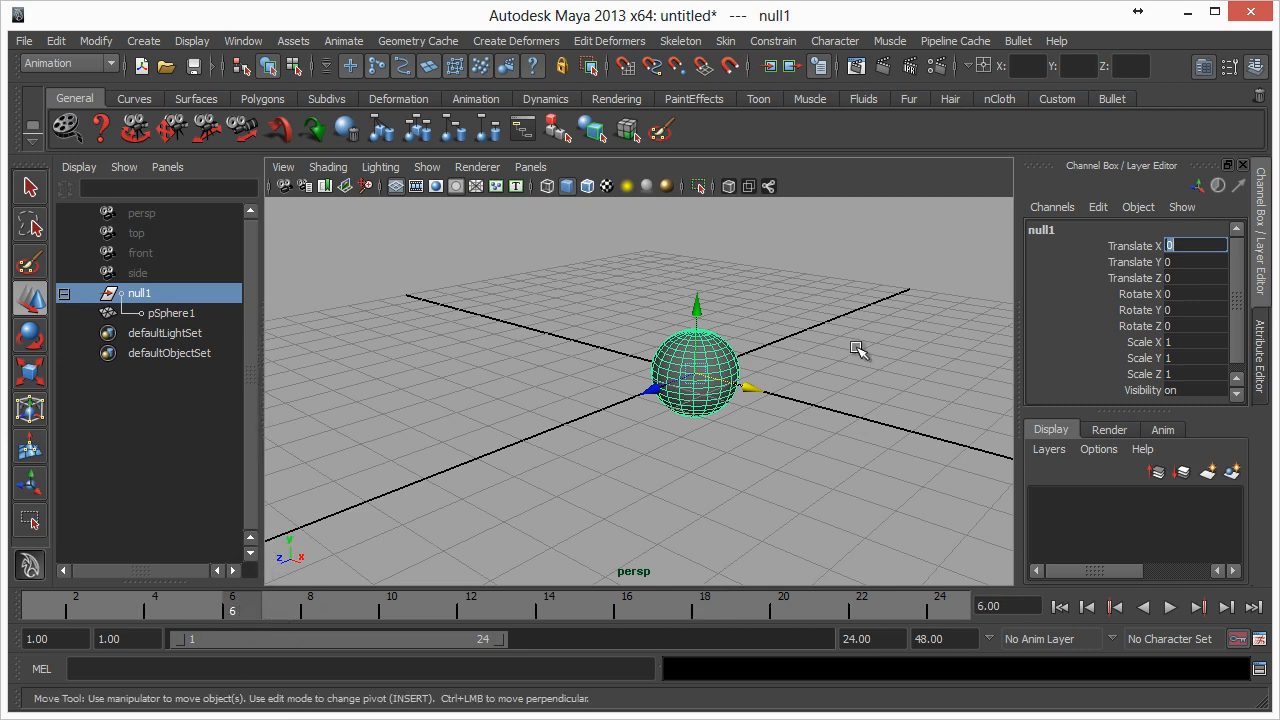
pyautogui.click(1150, 246)
pyautogui.rightClick(1150, 246)
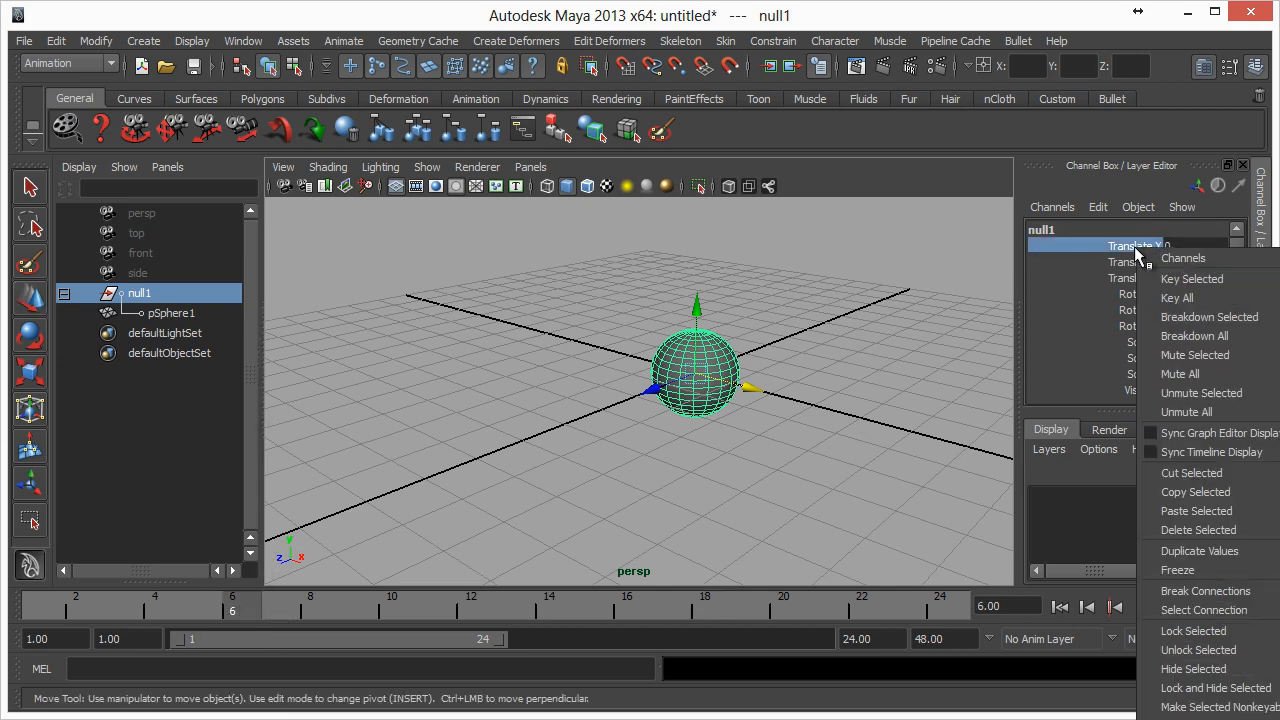
pyautogui.click(1177, 280)
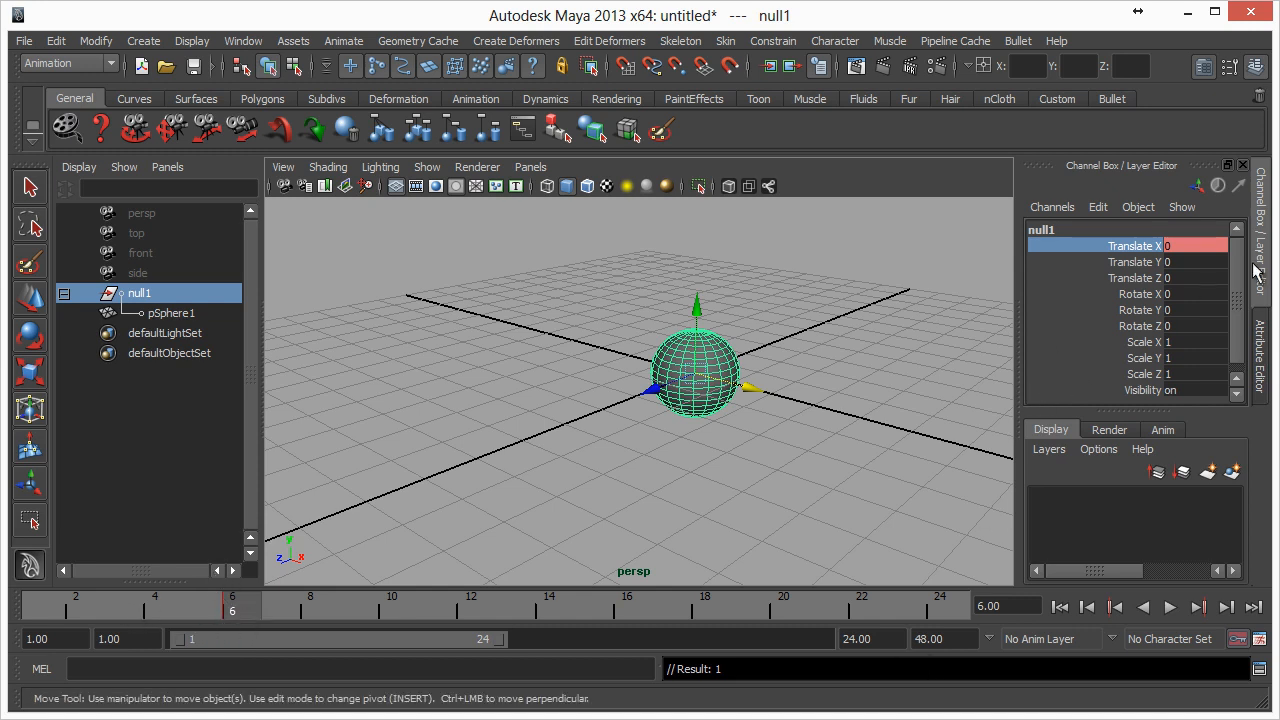
# Go to frame 18 and move null1 along X to about 5.118 with automatic keyframing.
pyautogui.hotkey('alt', 'v')
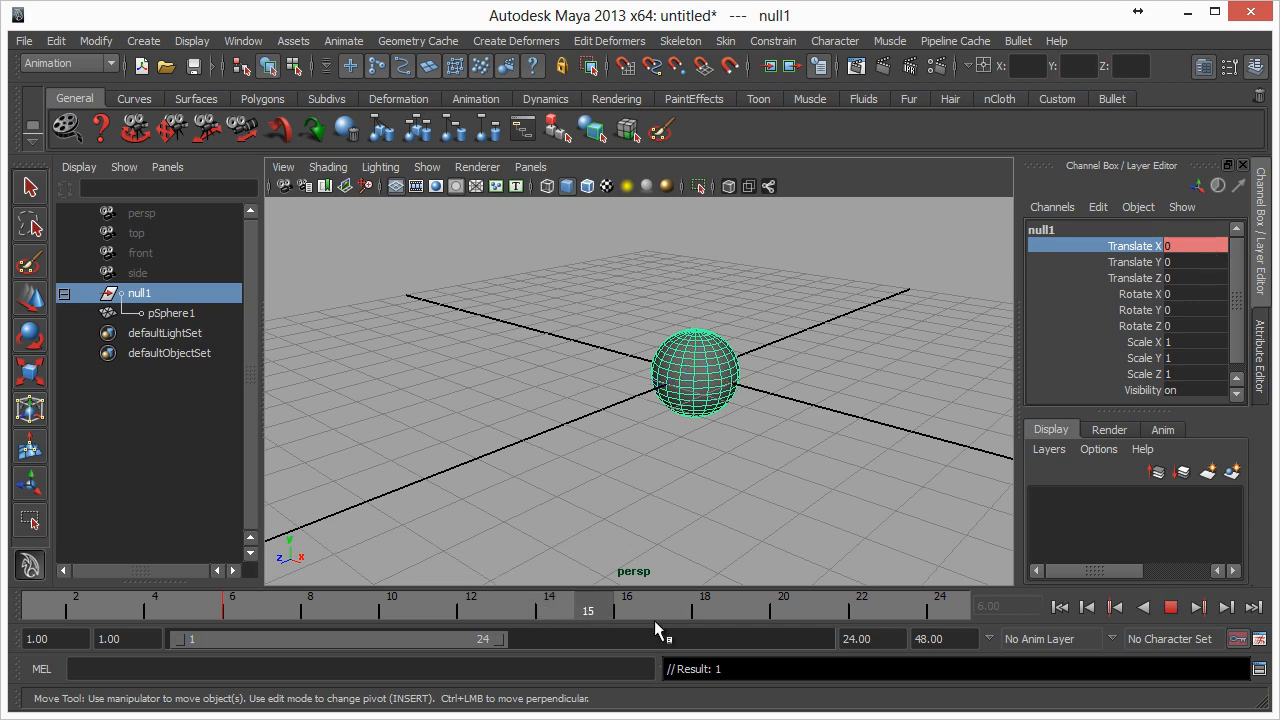
pyautogui.moveTo(654, 620); pyautogui.dragTo(722, 624)
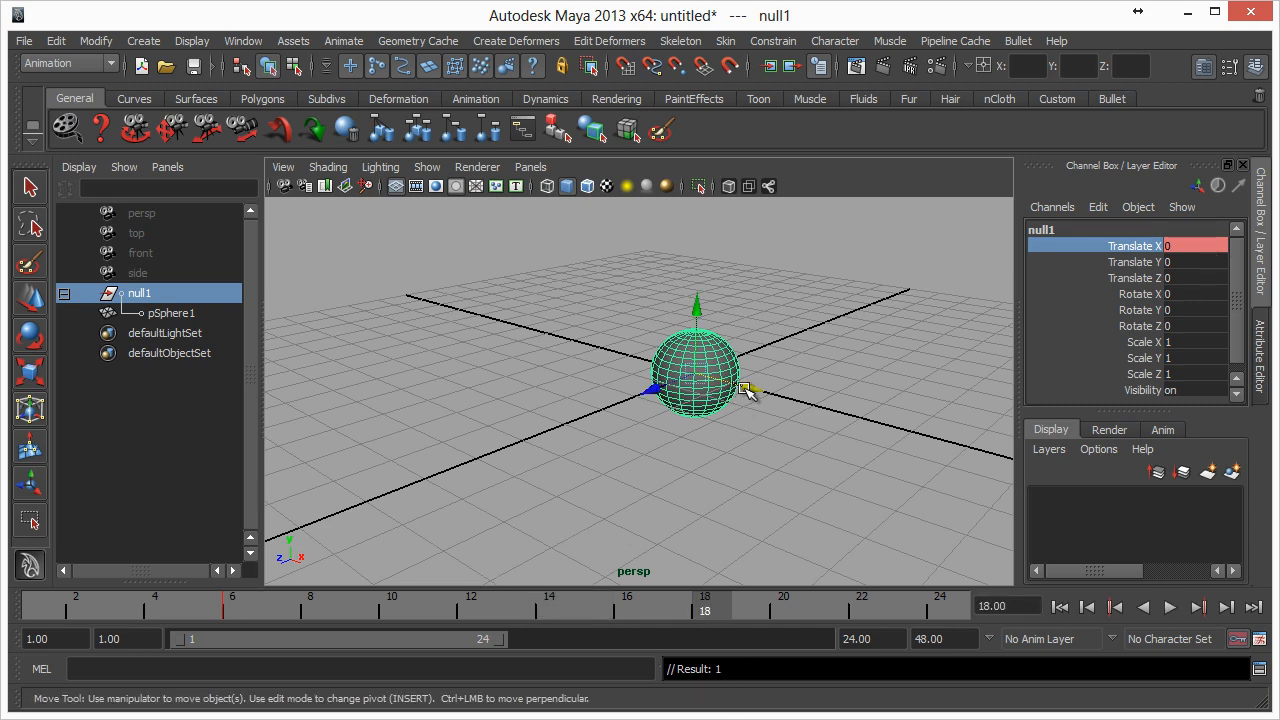
pyautogui.moveTo(752, 393); pyautogui.dragTo(1011, 449)
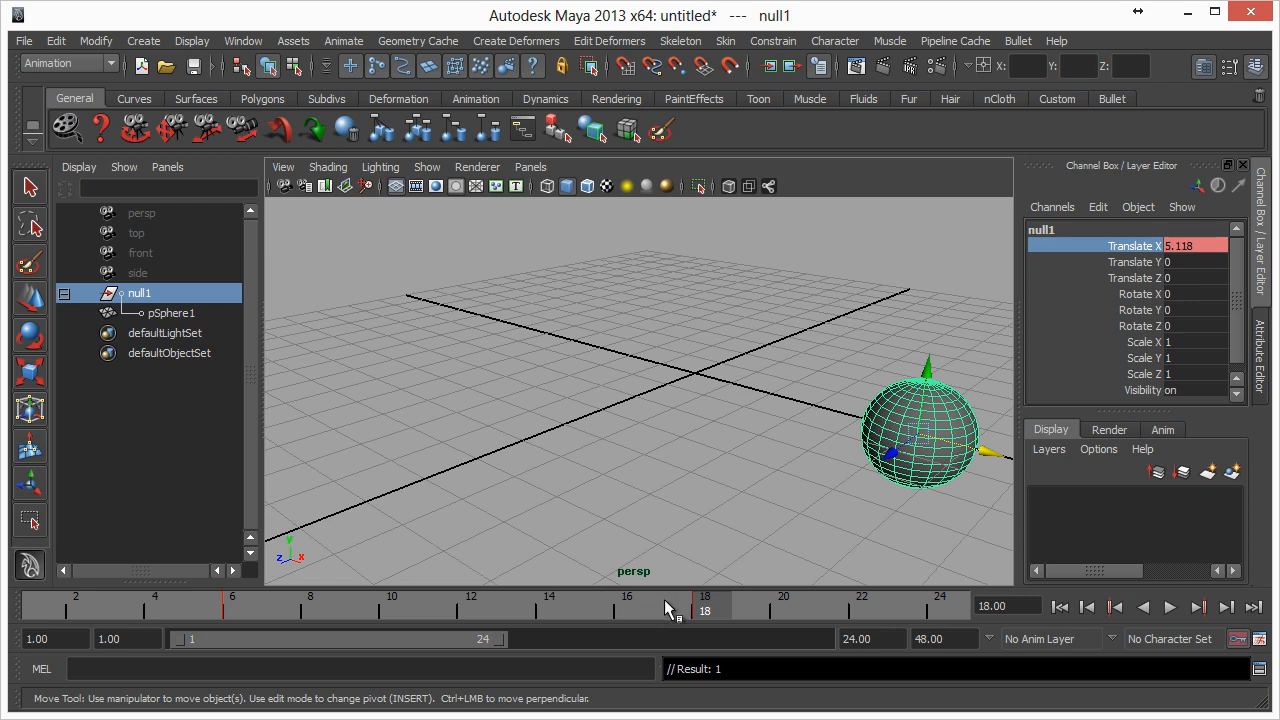
# Play back null1's X movement between its keys at frames 6 and 18.
pyautogui.hotkey('alt', 'v')
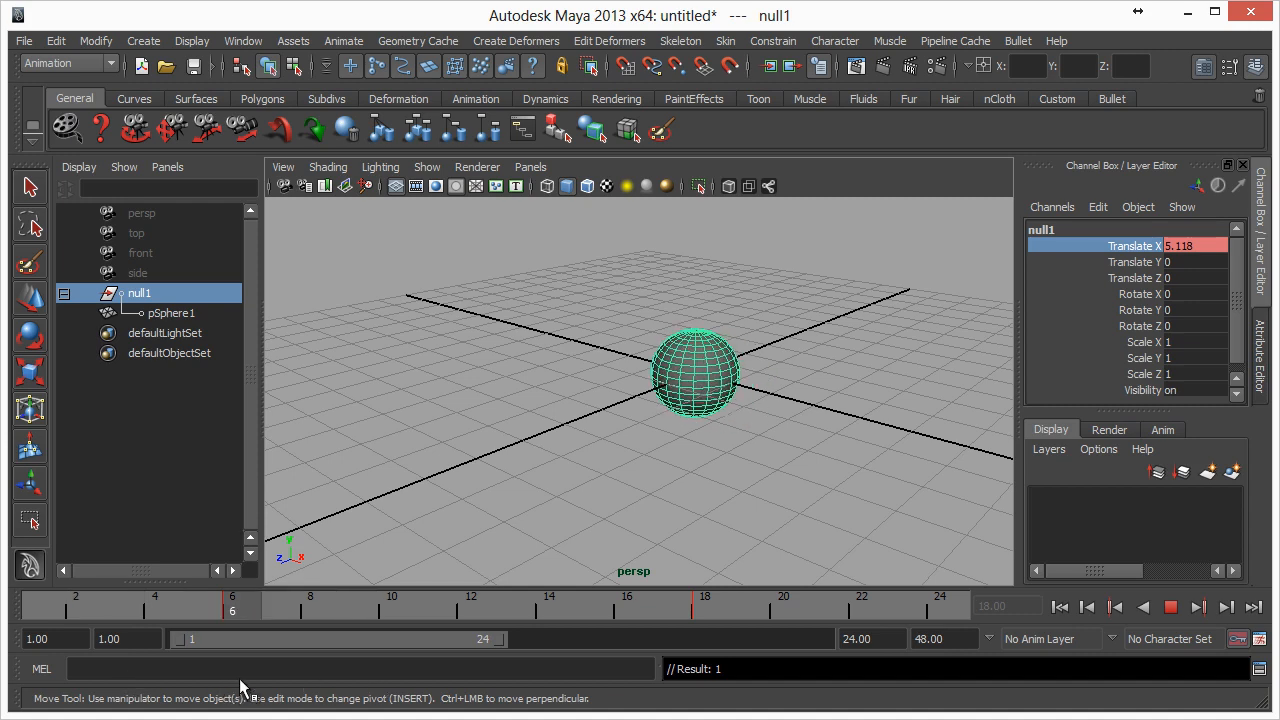
pyautogui.hotkey('alt', 'v')
pyautogui.click(705, 610)
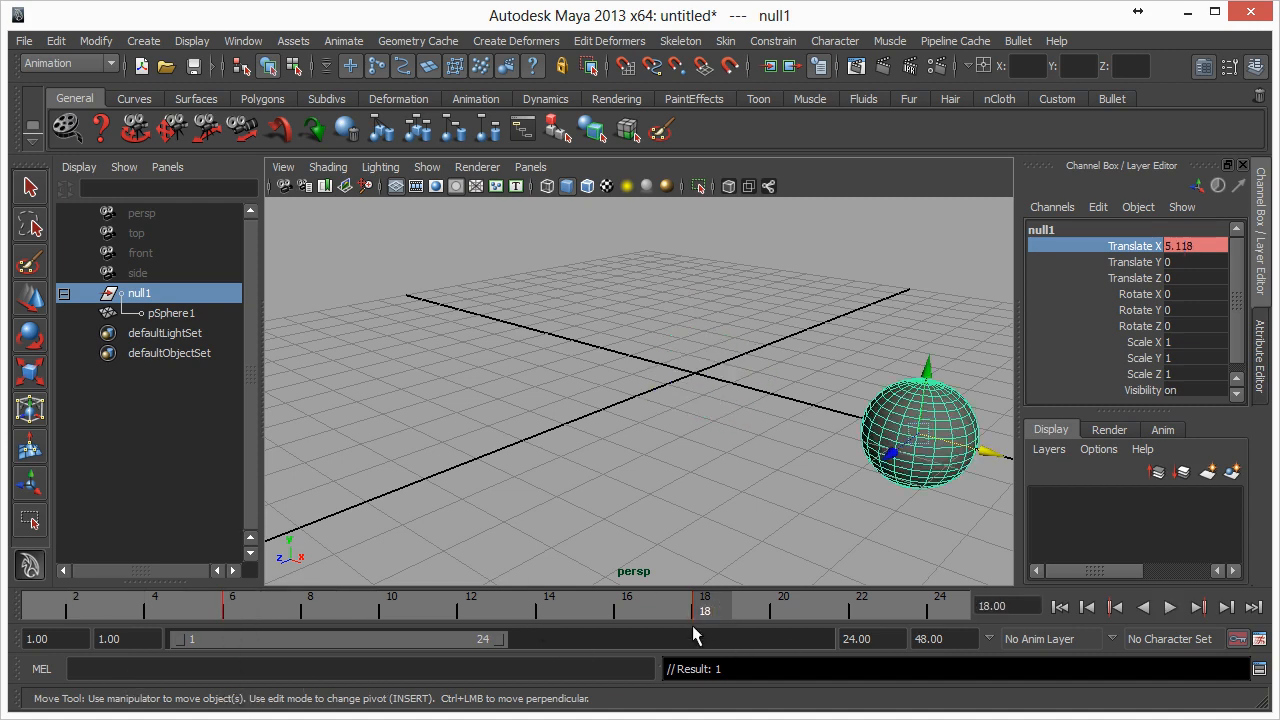
pyautogui.hotkey('alt', 'v')
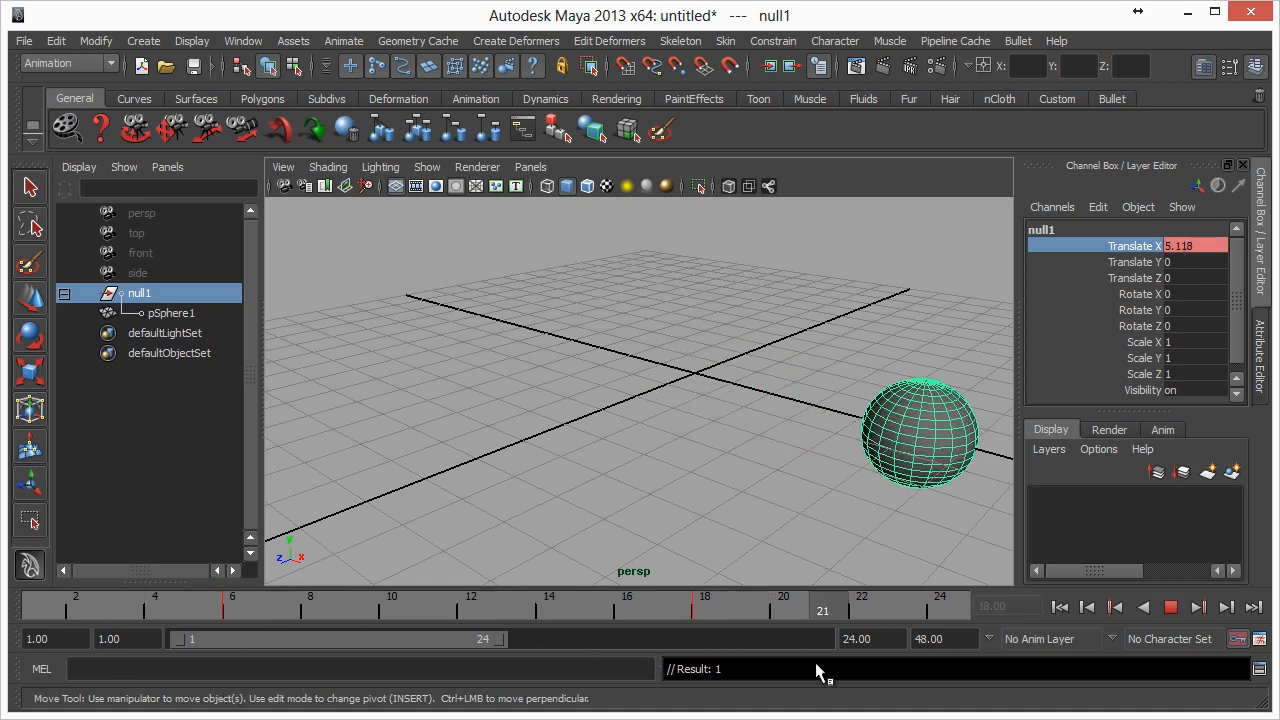
pyautogui.hotkey('alt', 'v')
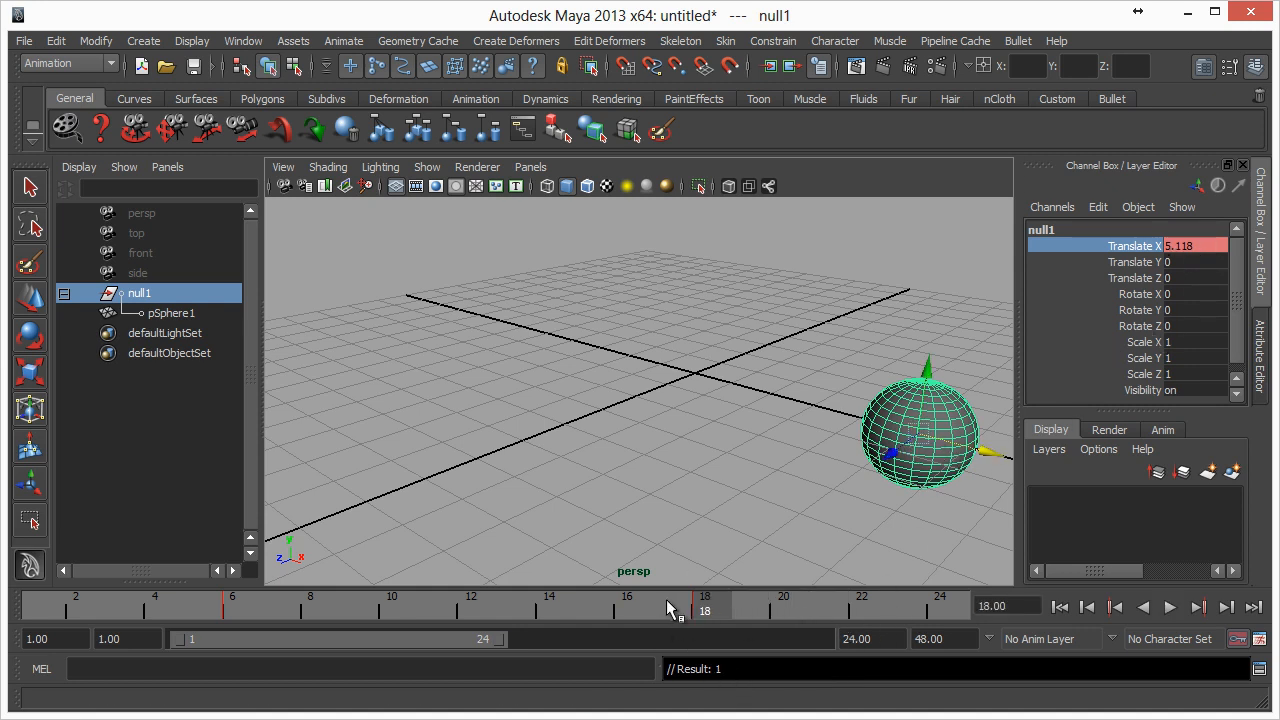
pyautogui.hotkey('alt', 'v')
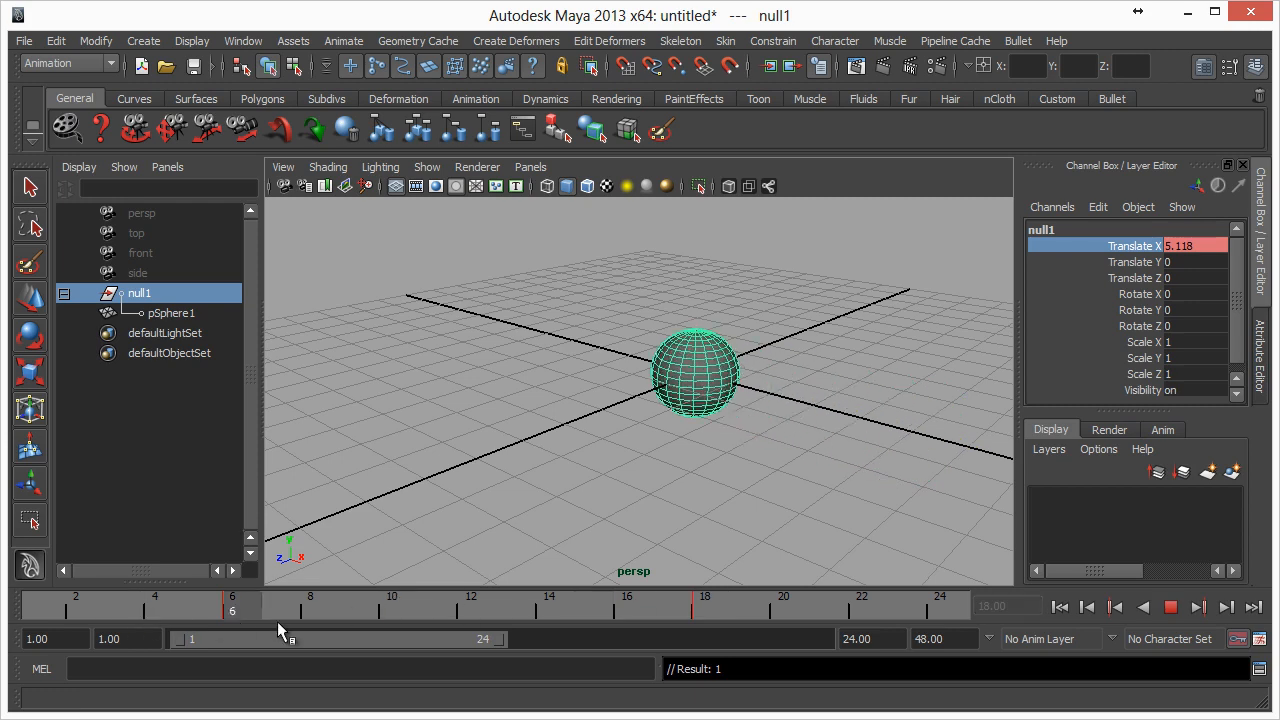
# Stop playback and delete null1's keys from frame 6 to frame 18 as one selected range.
pyautogui.hotkey('alt', 'v')
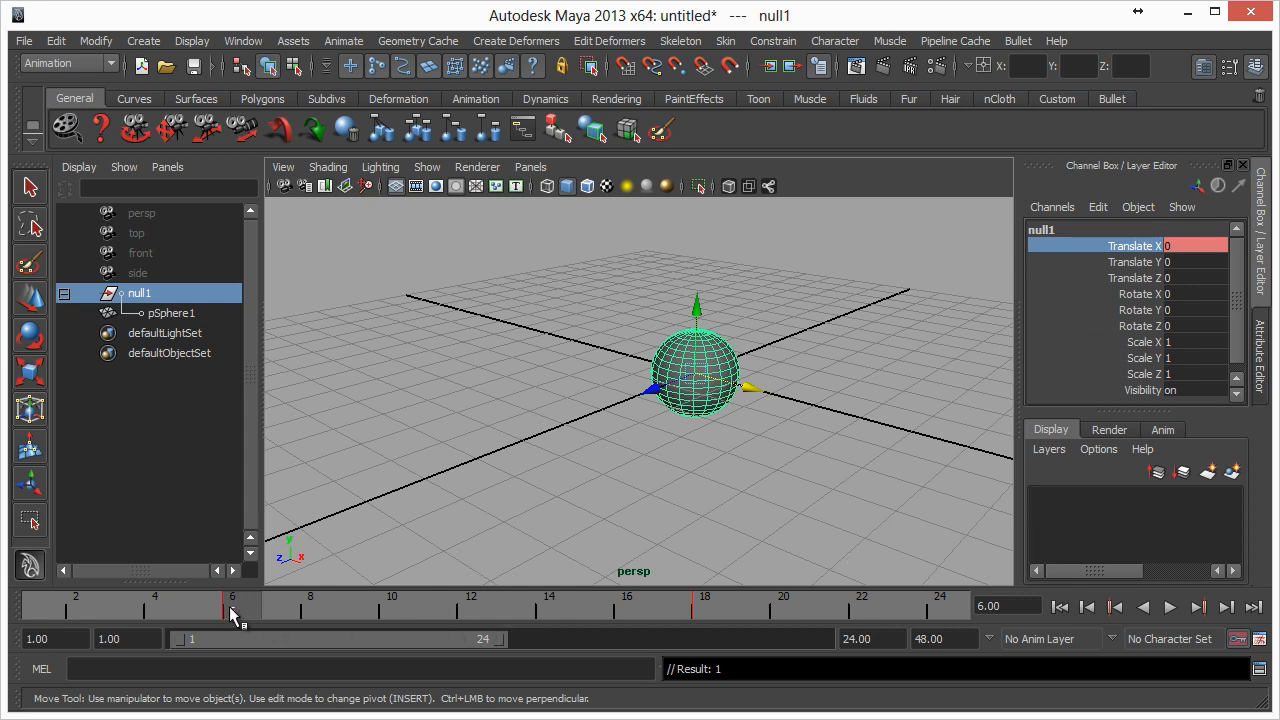
pyautogui.keyDown('shift'); pyautogui.moveTo(232, 614); pyautogui.dragTo(703, 635); pyautogui.keyUp('shift')
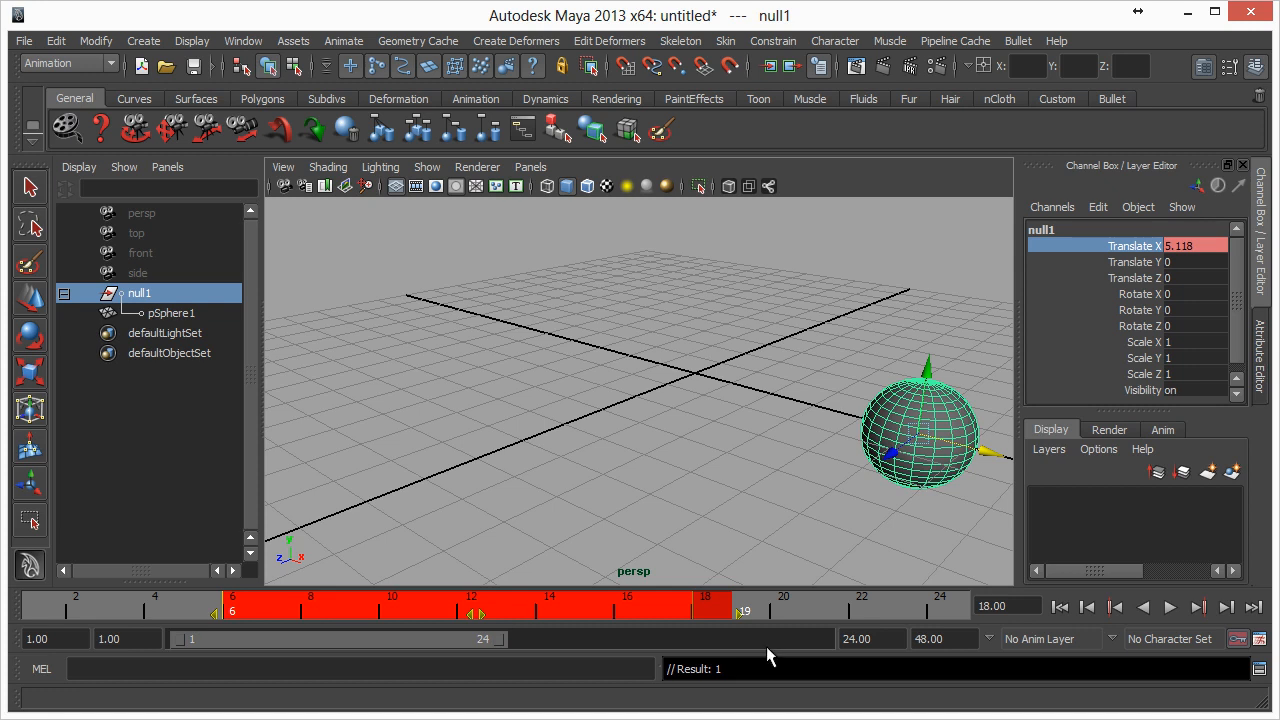
pyautogui.rightClick(511, 612)
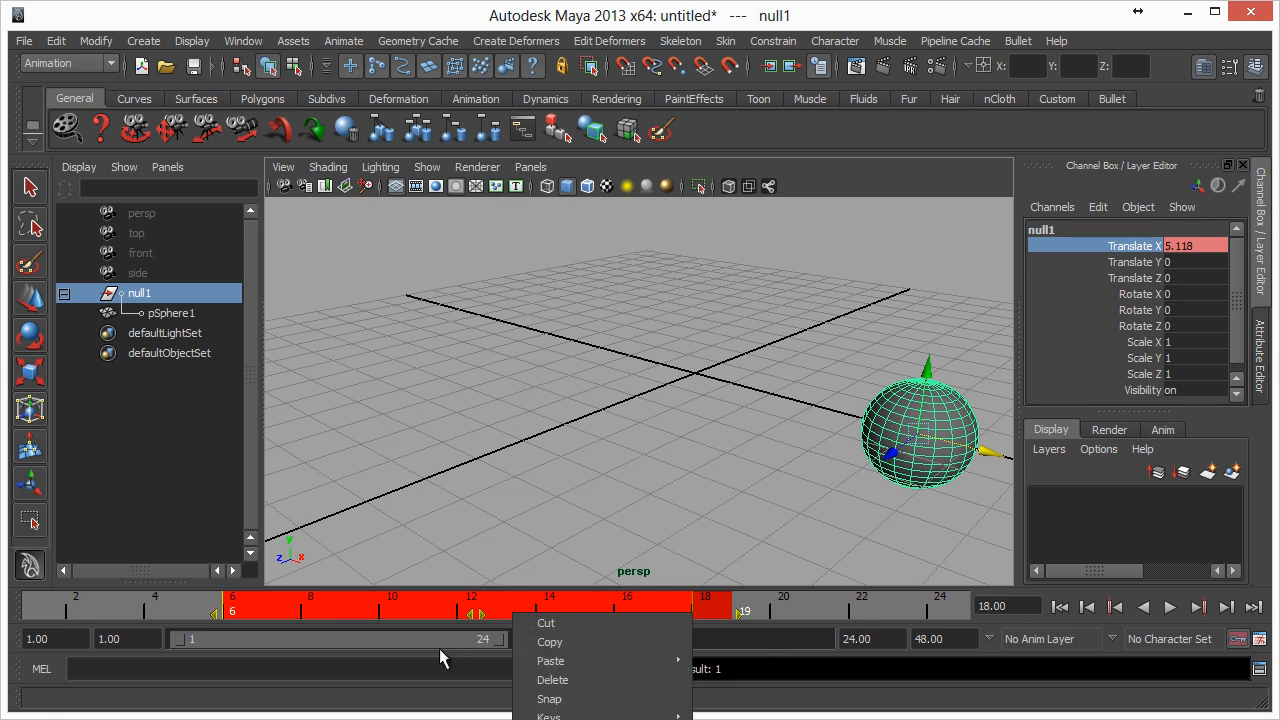
pyautogui.click(594, 684)
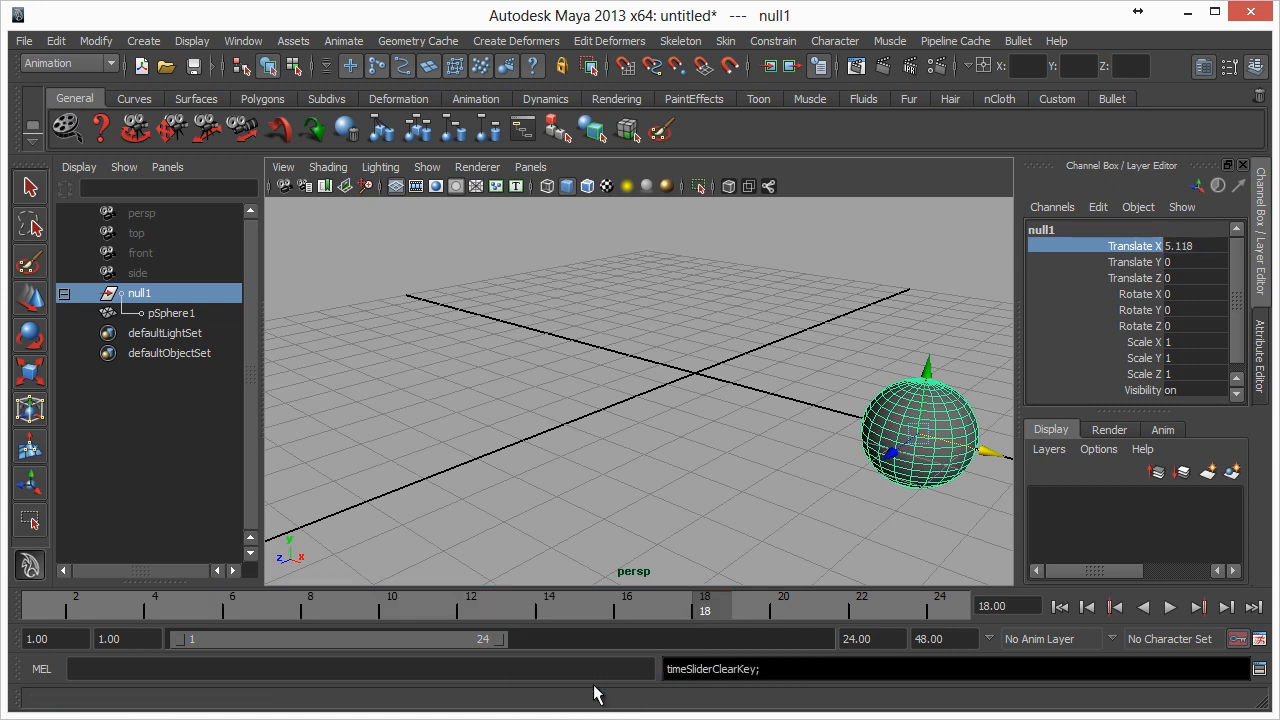
# Scrub back through the timeline and undo the deletion of null1's ranged keys.
pyautogui.moveTo(700, 609)
pyautogui.mouseDown()
pyautogui.moveTo(389, 634)
pyautogui.moveTo(524, 627)
pyautogui.moveTo(480, 609)
pyautogui.mouseUp()
pyautogui.hotkey('ctrl', 'z')
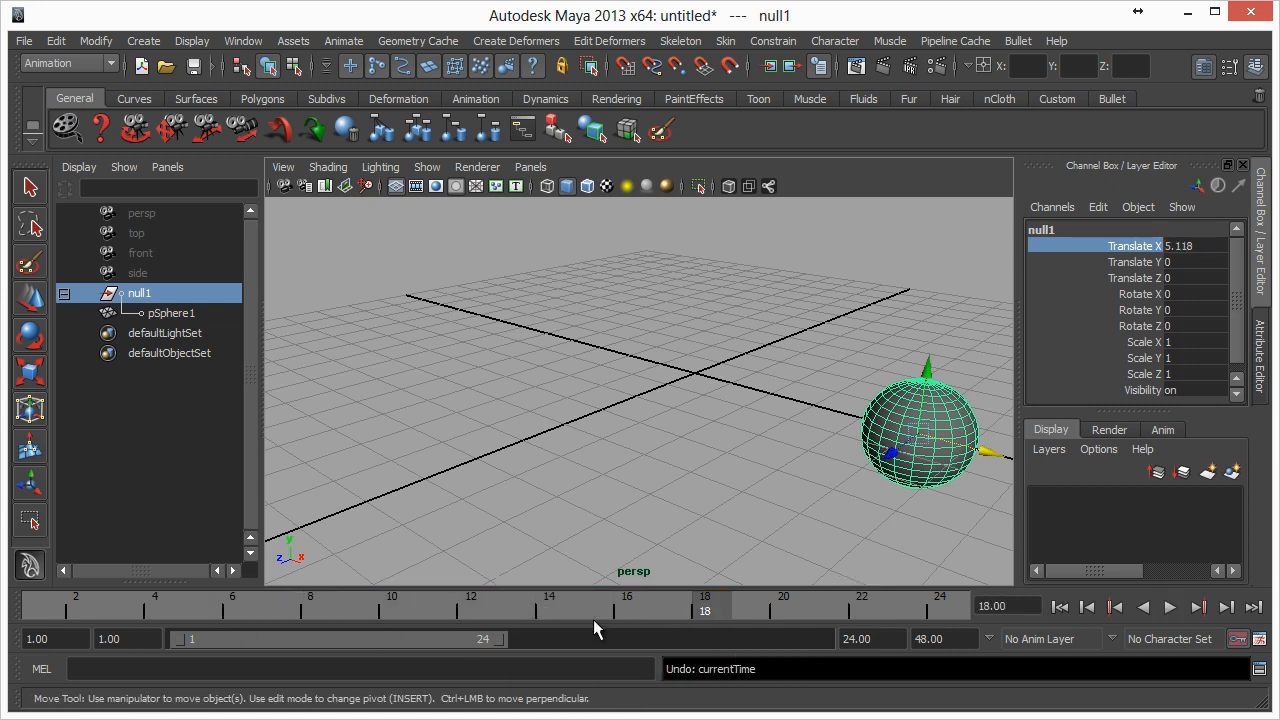
pyautogui.hotkey('ctrl', 'z')
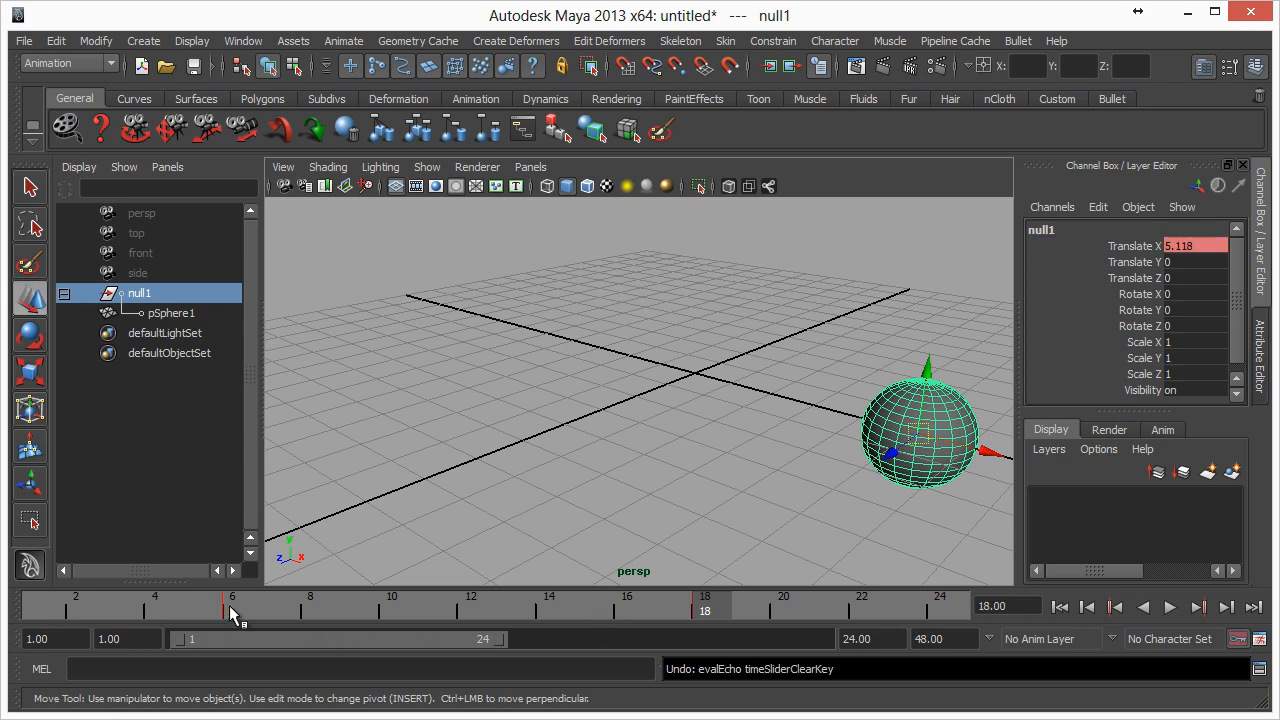
# Select null1's key range from frame 6 to 18 and shift it so the keys fall on frames 1 and 13.
pyautogui.hotkey('alt', 'v')
pyautogui.keyDown('shift'); pyautogui.moveTo(229, 605); pyautogui.dragTo(705, 642); pyautogui.keyUp('shift')
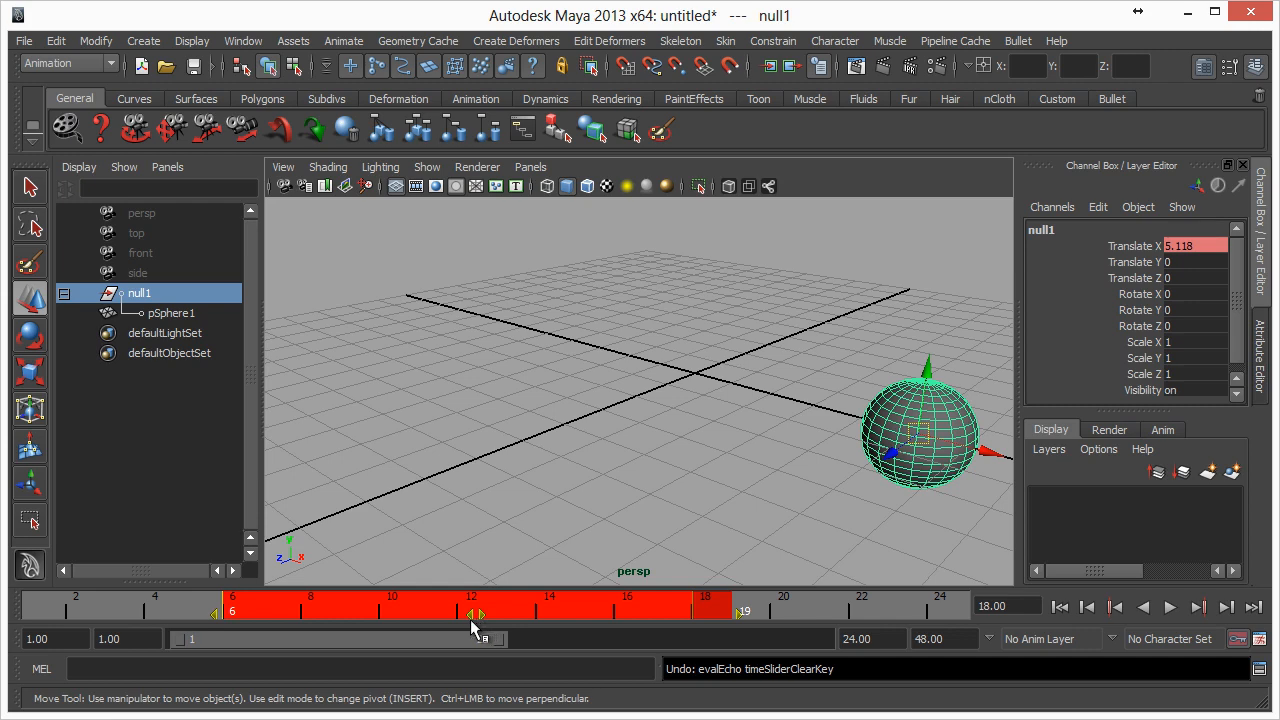
pyautogui.moveTo(480, 623); pyautogui.dragTo(472, 669)
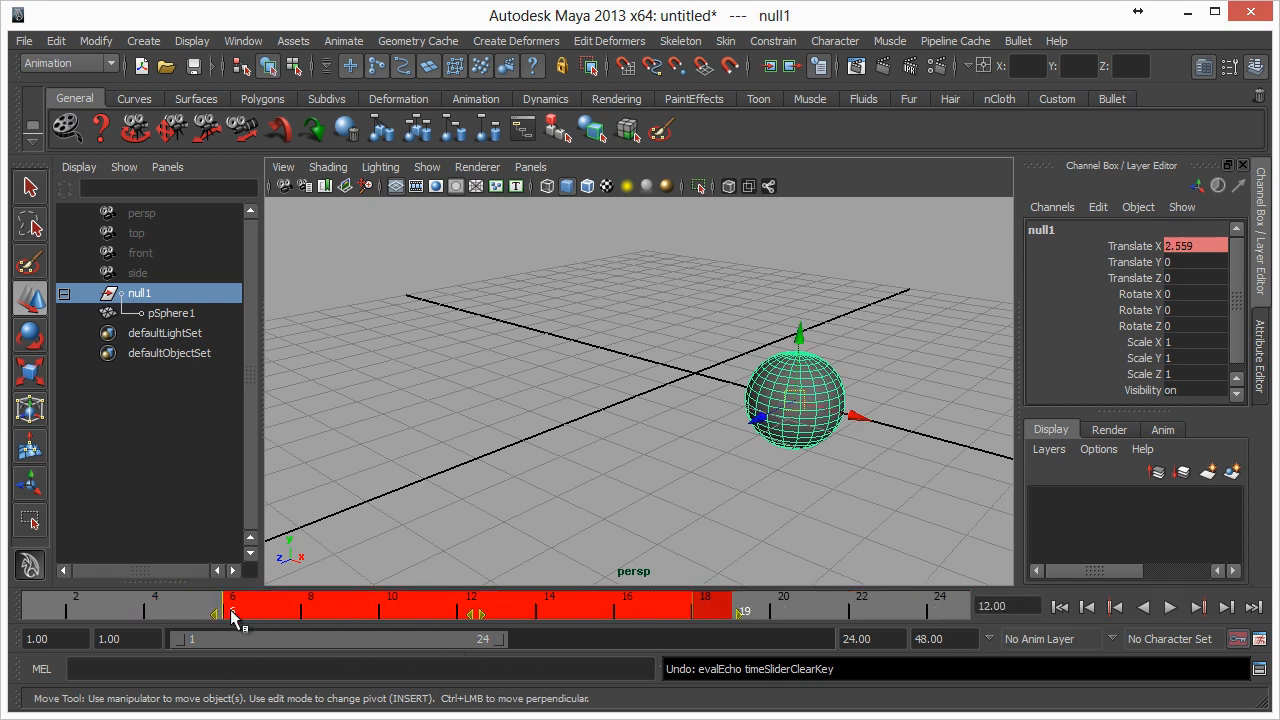
pyautogui.moveTo(449, 614); pyautogui.dragTo(285, 648)
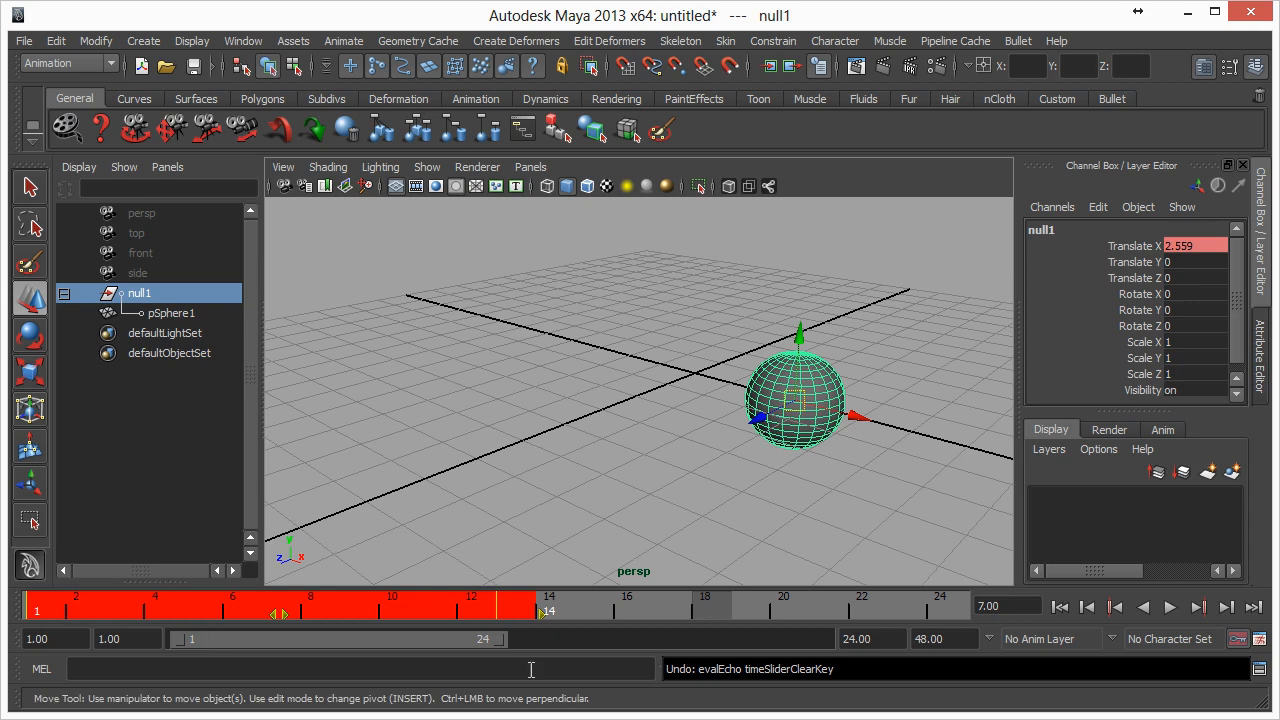
pyautogui.click(628, 611)
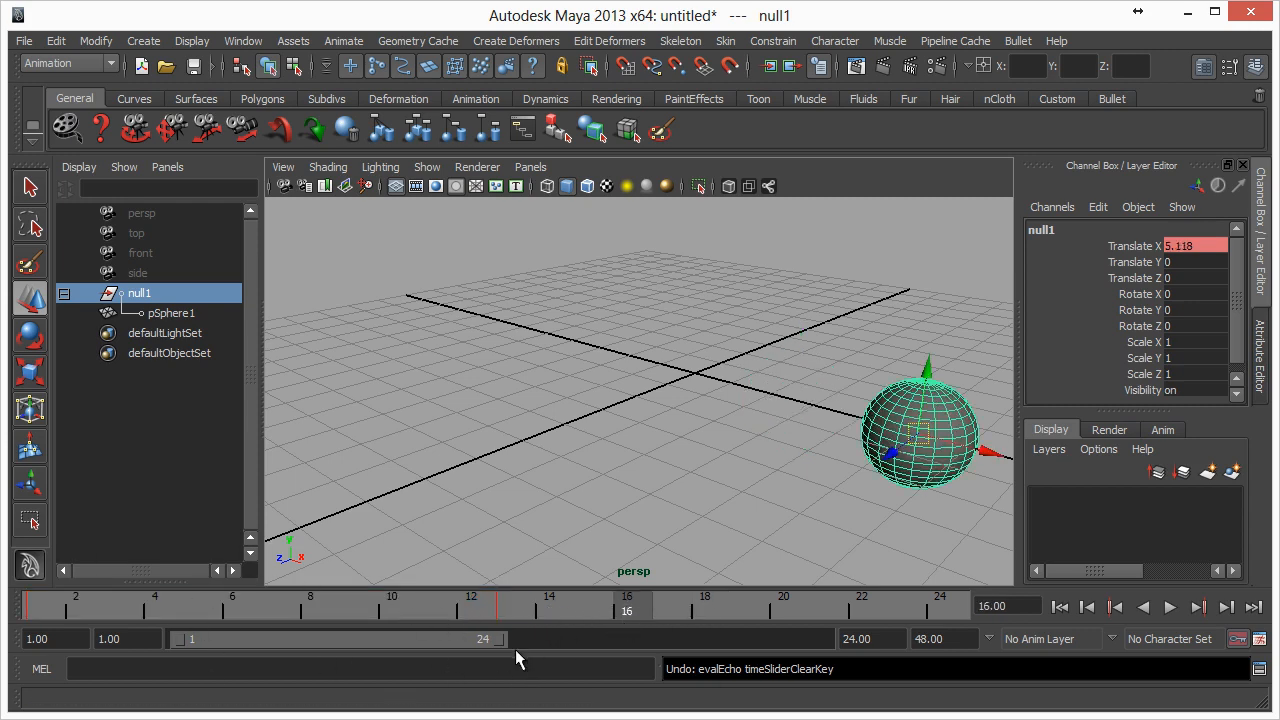
# Play back and scrub null1's shifted X movement between its keys at frames 1 and 13.
pyautogui.hotkey('alt', 'v')
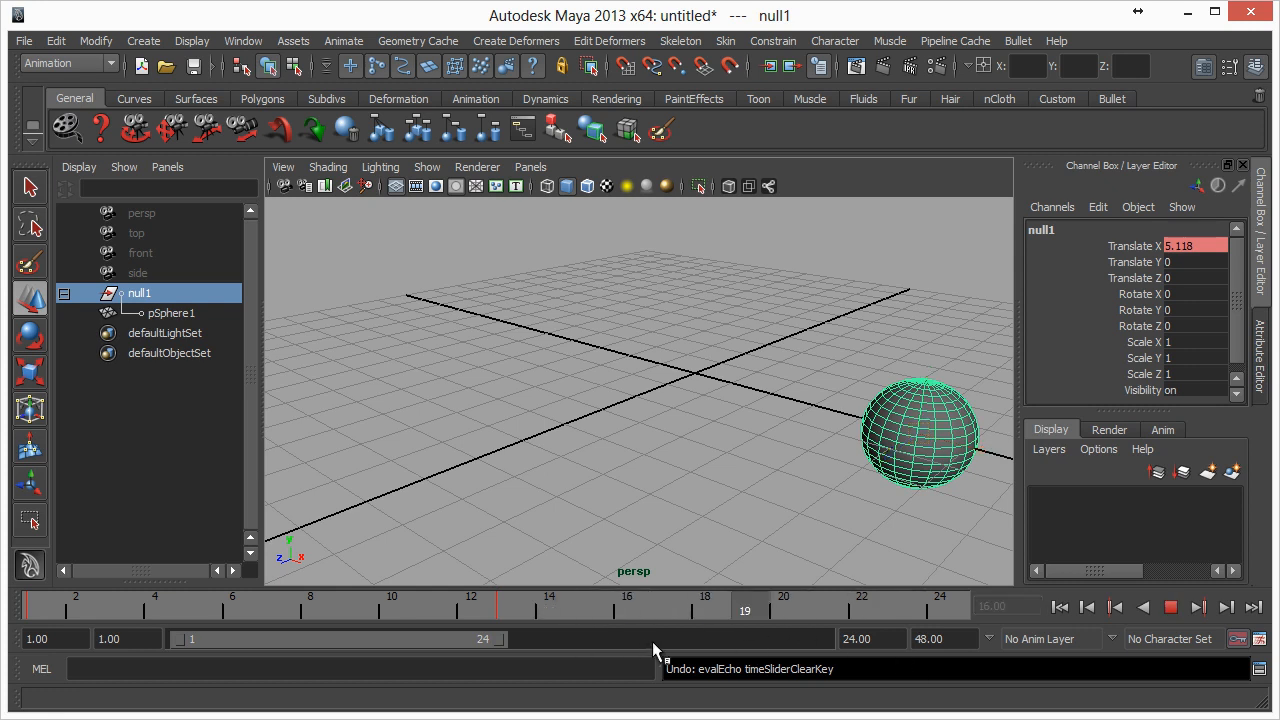
pyautogui.hotkey('alt', 'v')
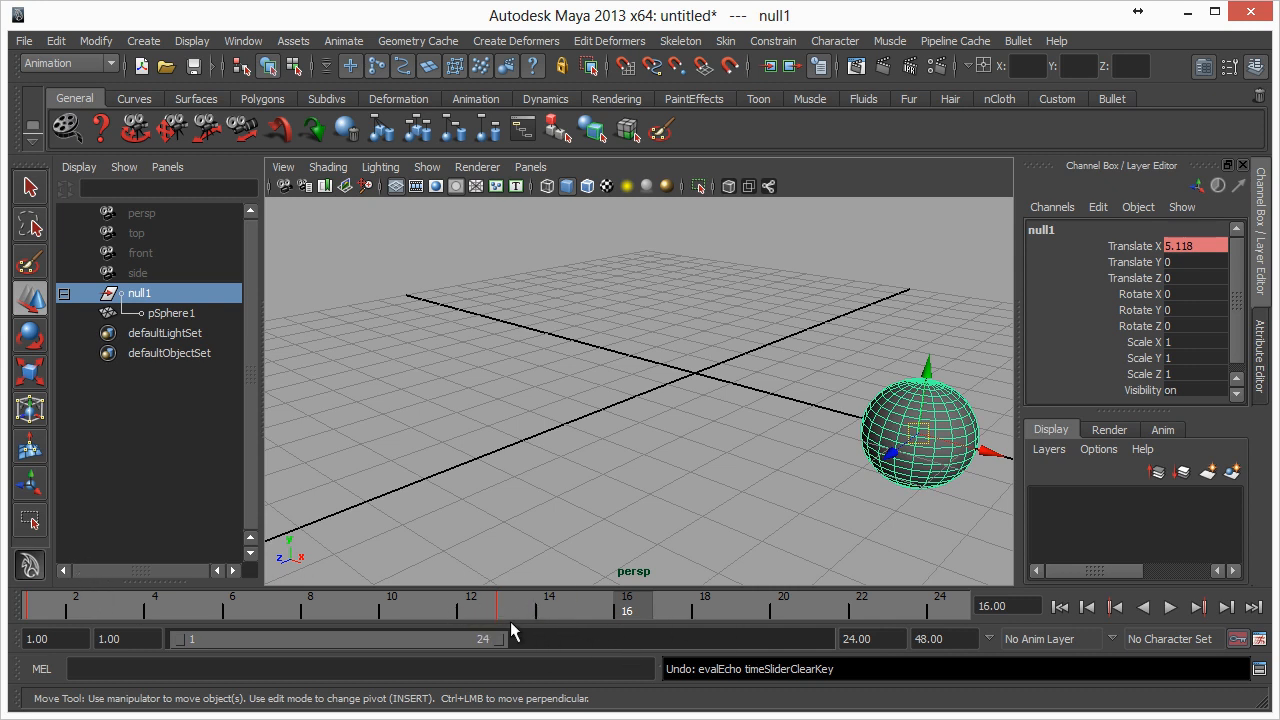
pyautogui.hotkey('alt', 'v')
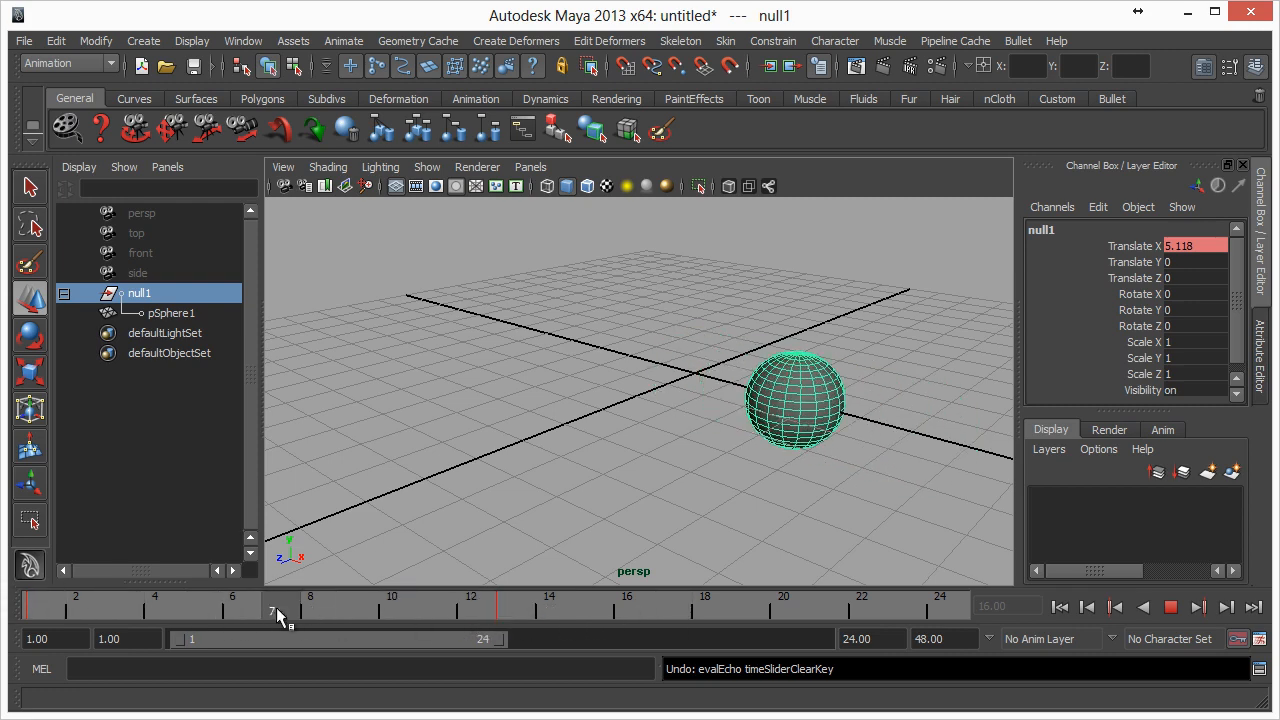
pyautogui.click(45, 620)
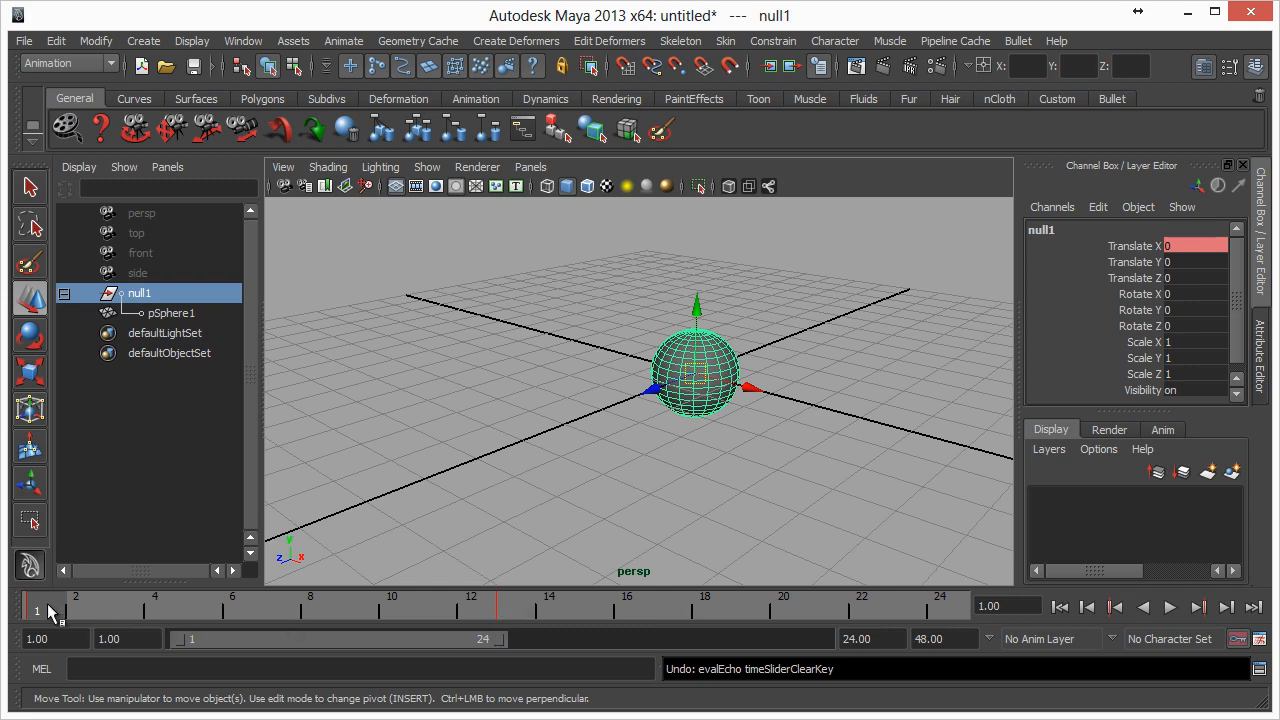
pyautogui.hotkey('alt', 'v')
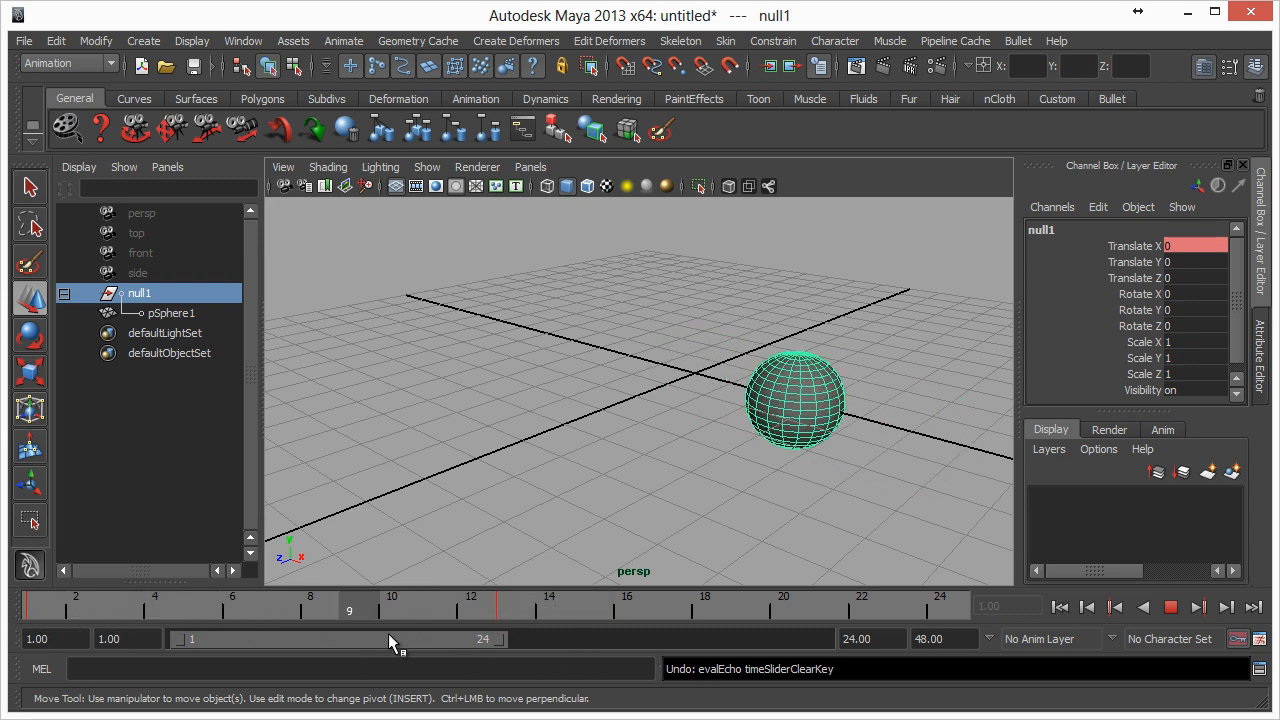
pyautogui.press('Escape')
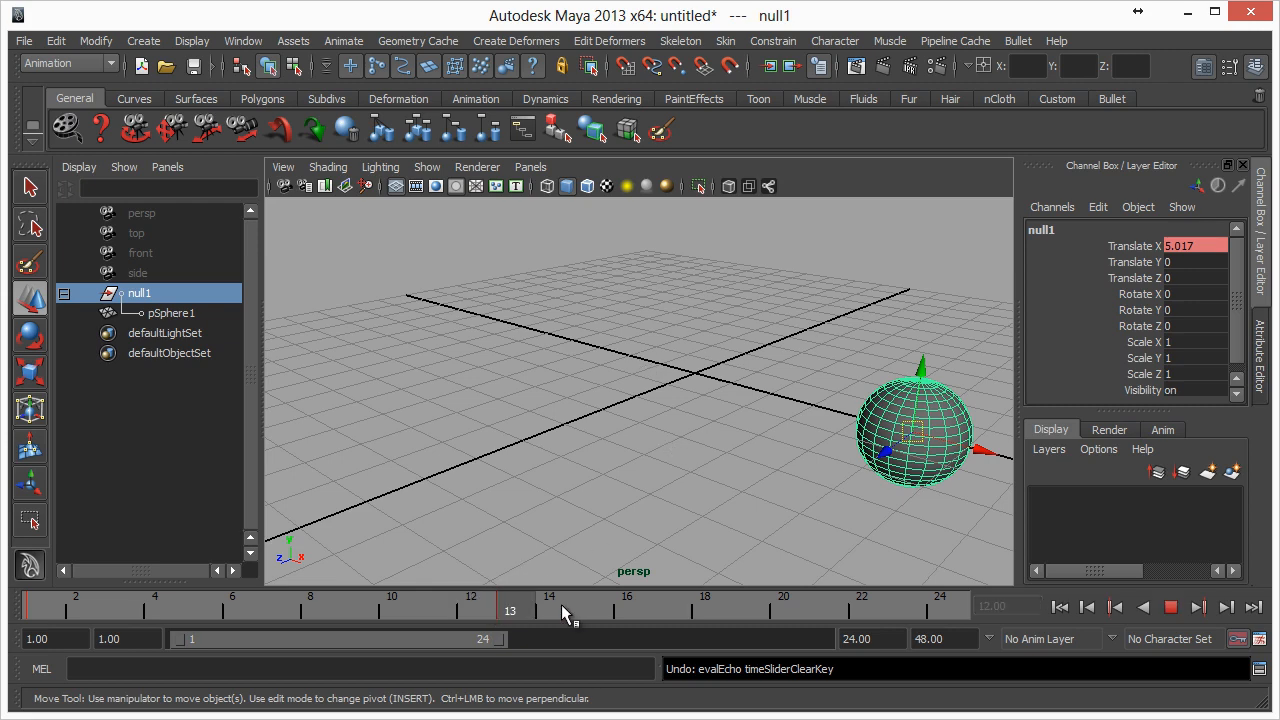
pyautogui.moveTo(561, 604); pyautogui.dragTo(600, 608)
pyautogui.hotkey('alt', 'shift', 'v')
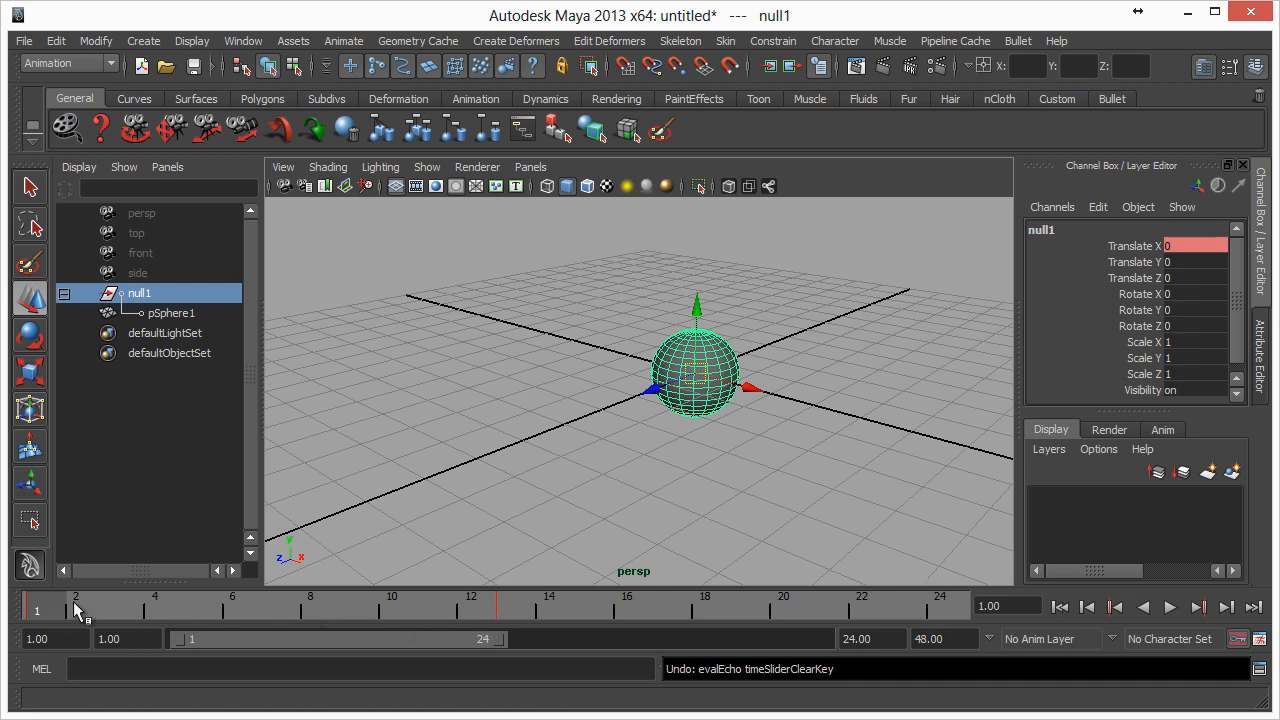
pyautogui.hotkey('alt', 'v')
pyautogui.hotkey('alt', 'v')
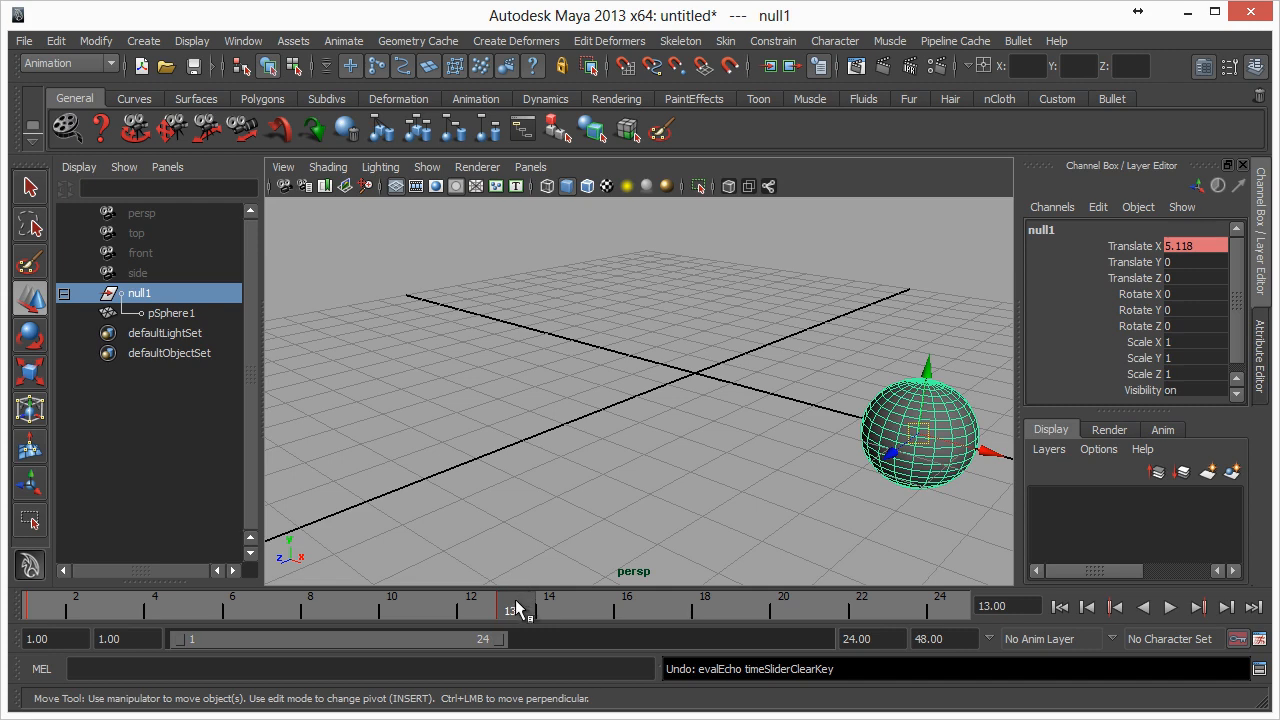
pyautogui.hotkey('alt', 'v')
# Go to frame 24 and set null1's Translate X to 0 with automatic keyframing.
pyautogui.moveTo(2, 612); pyautogui.dragTo(923, 610)
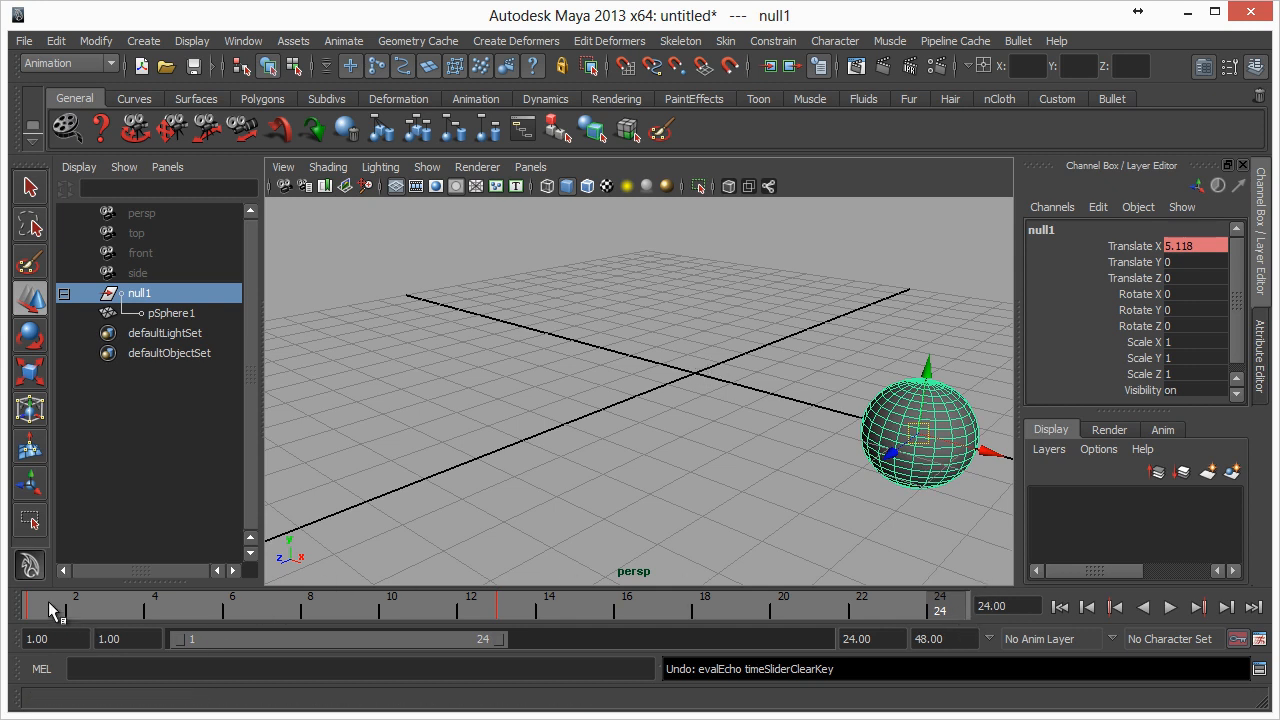
pyautogui.click(30, 612)
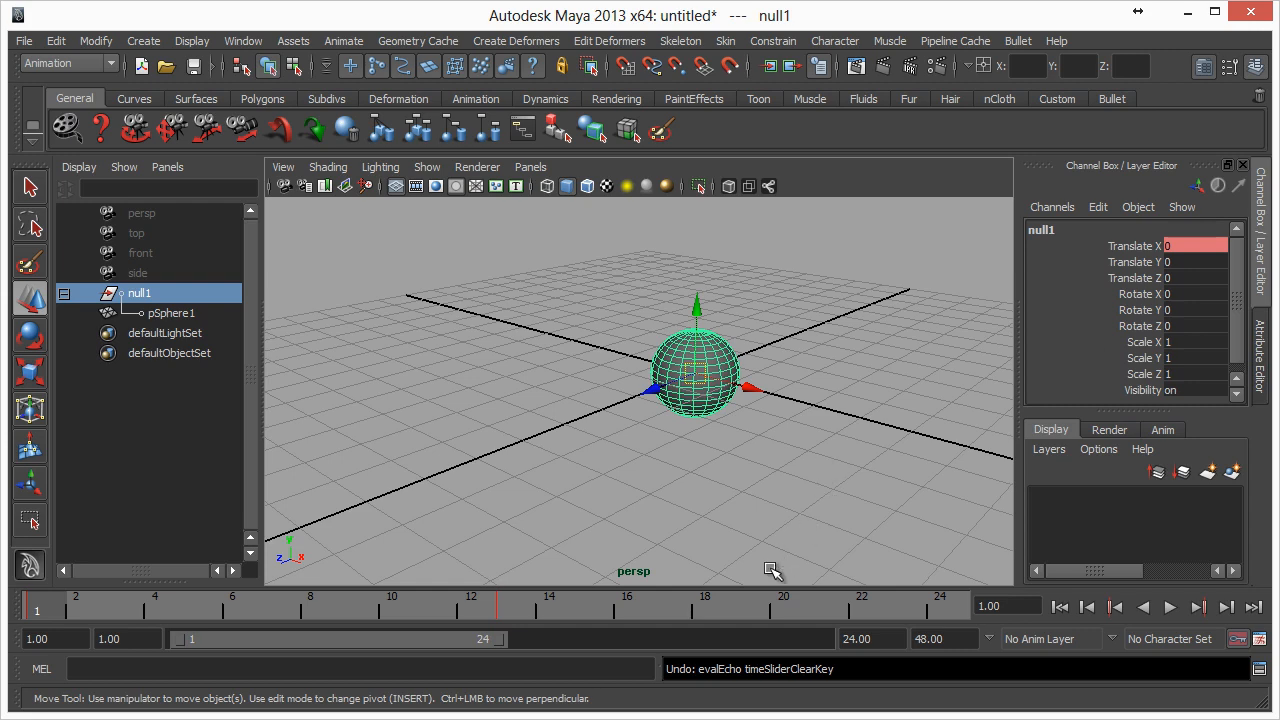
pyautogui.moveTo(560, 607); pyautogui.dragTo(1057, 603)
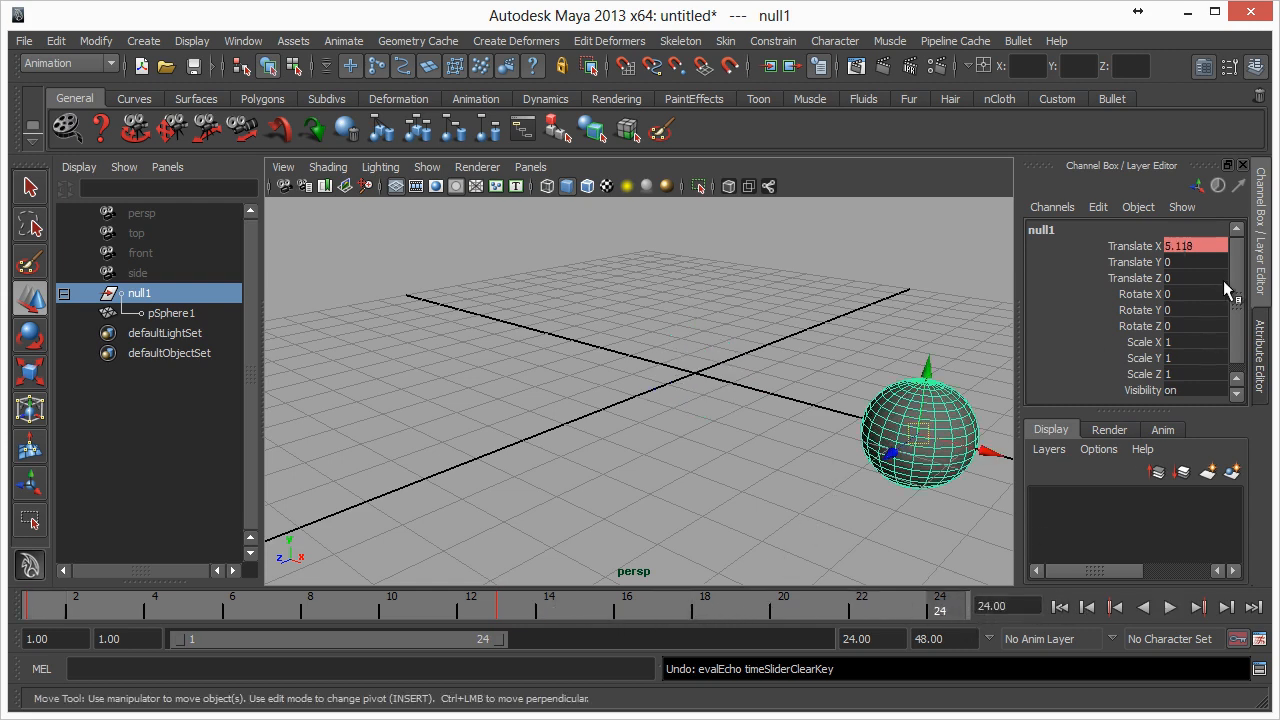
pyautogui.write('0')
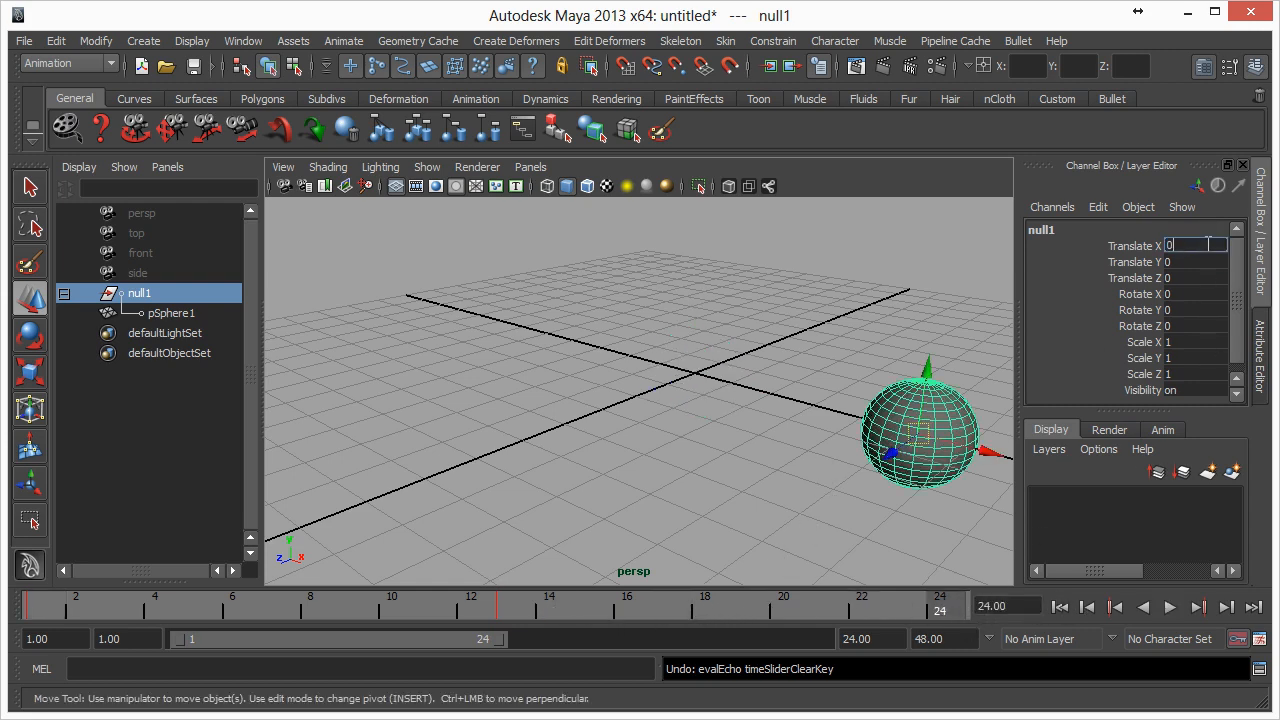
pyautogui.press('Return')
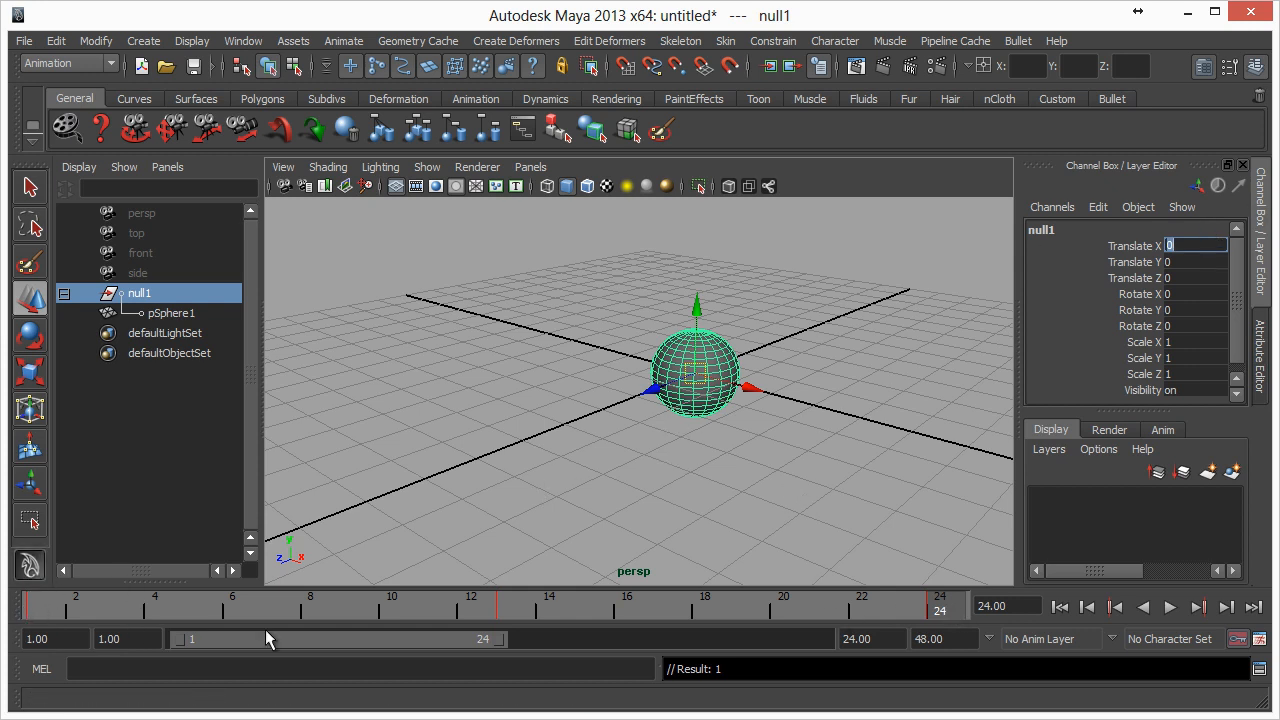
# Play back null1's movement from frame 1, delete the key at frame 24 and replay the animation.
pyautogui.click(38, 606)
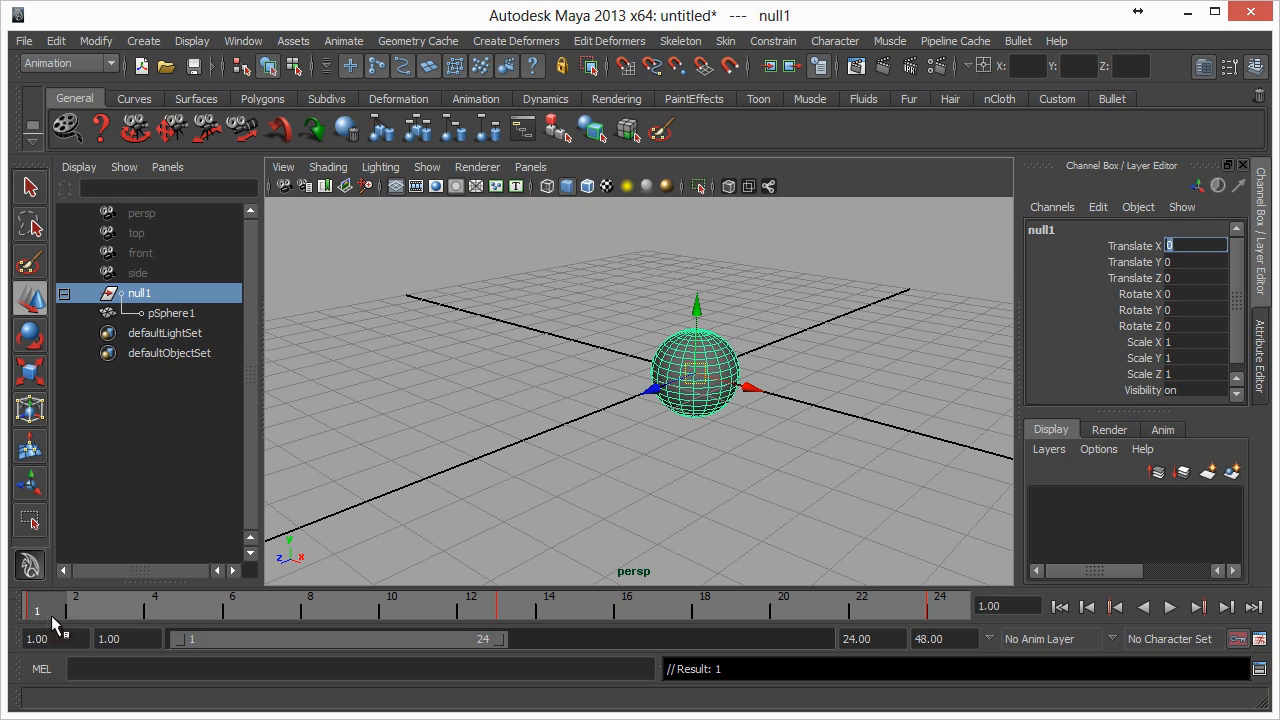
pyautogui.hotkey('alt', 'v')
pyautogui.hotkey('alt', 'v')
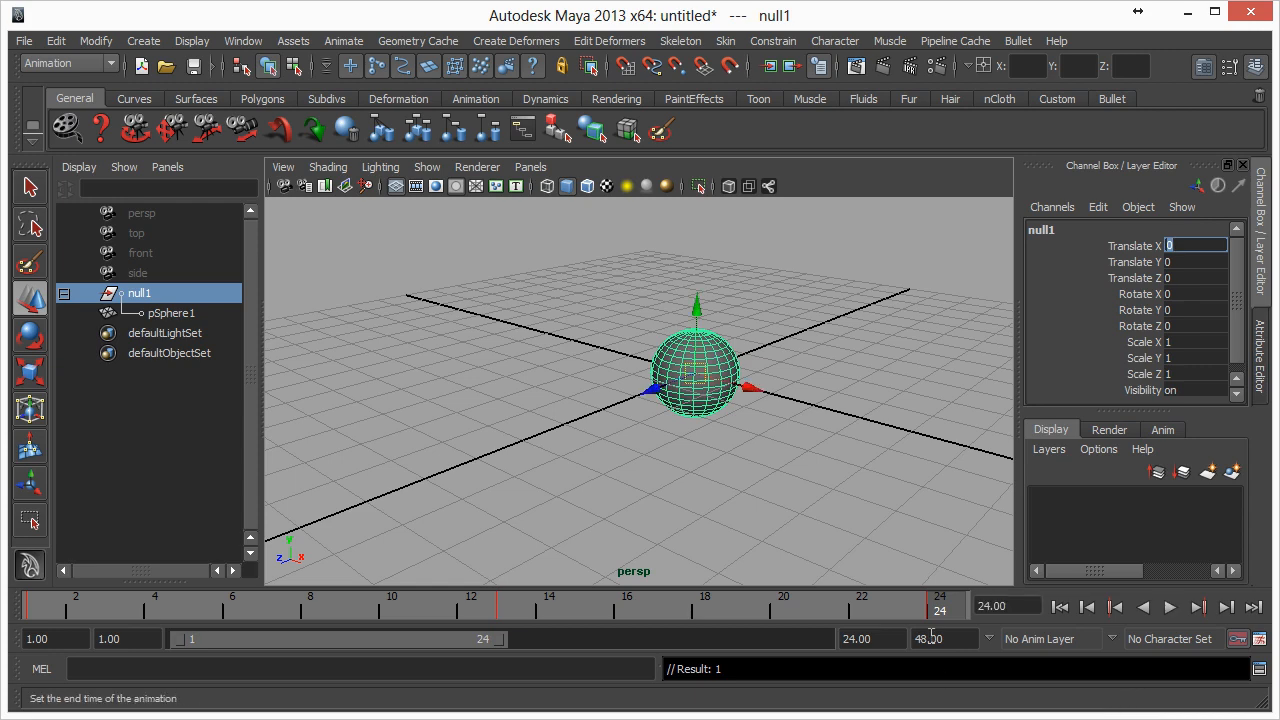
pyautogui.rightClick(938, 605)
pyautogui.click(990, 669)
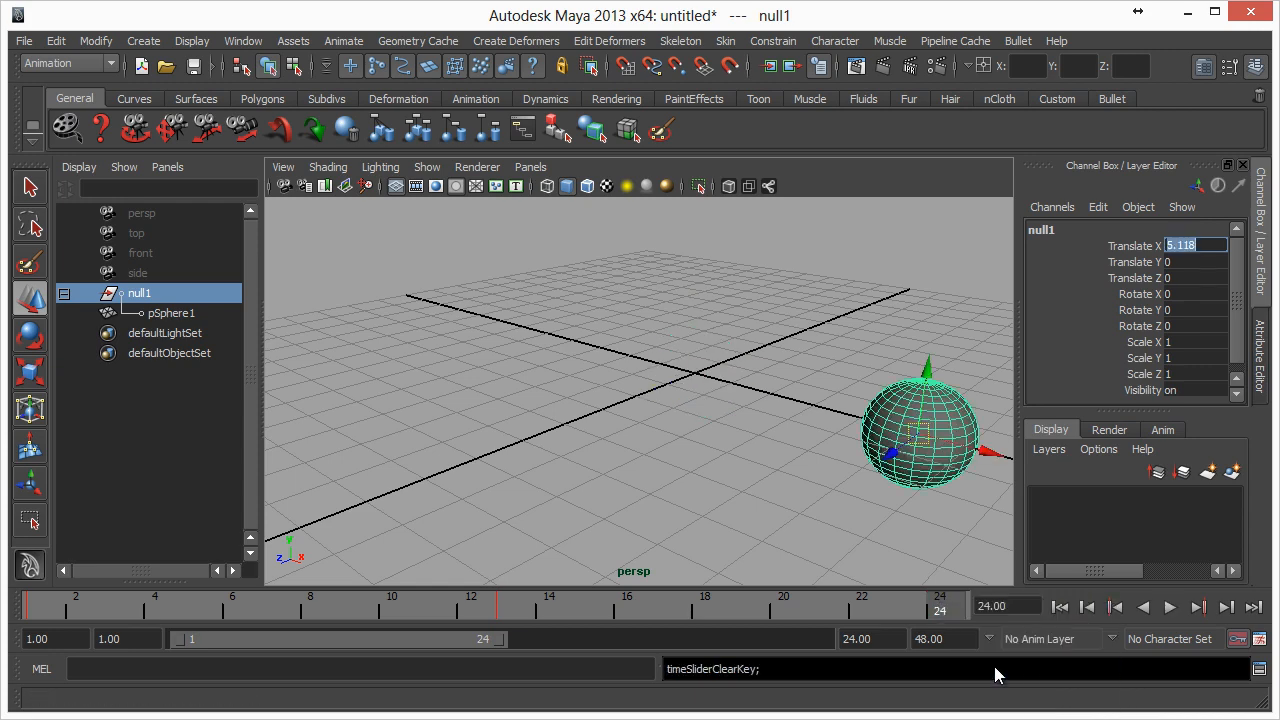
pyautogui.hotkey('alt', 'v')
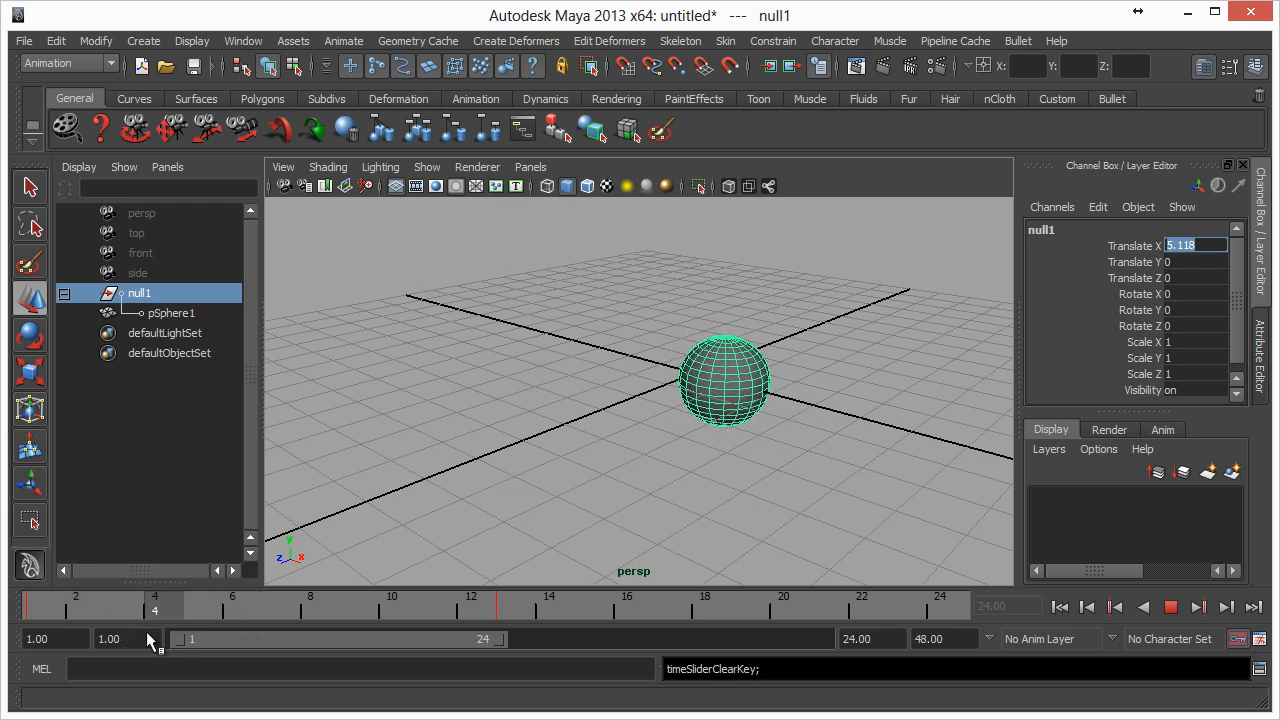
pyautogui.hotkey('alt', 'v')
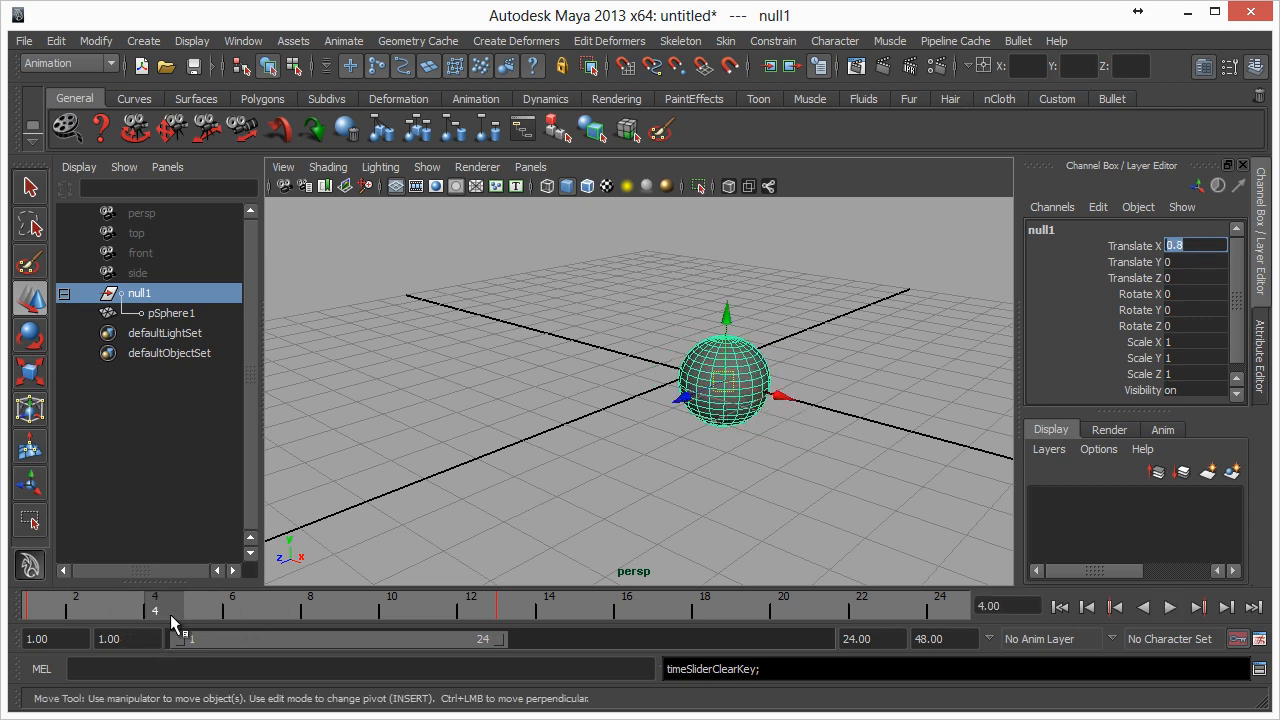
# Select pSphere1 to check its timeline for keys, and reselect its parent null1.
pyautogui.moveTo(170, 614)
pyautogui.mouseDown()
pyautogui.moveTo(229, 609)
pyautogui.moveTo(166, 609)
pyautogui.mouseUp()
pyautogui.click(643, 480)
pyautogui.click(737, 378)
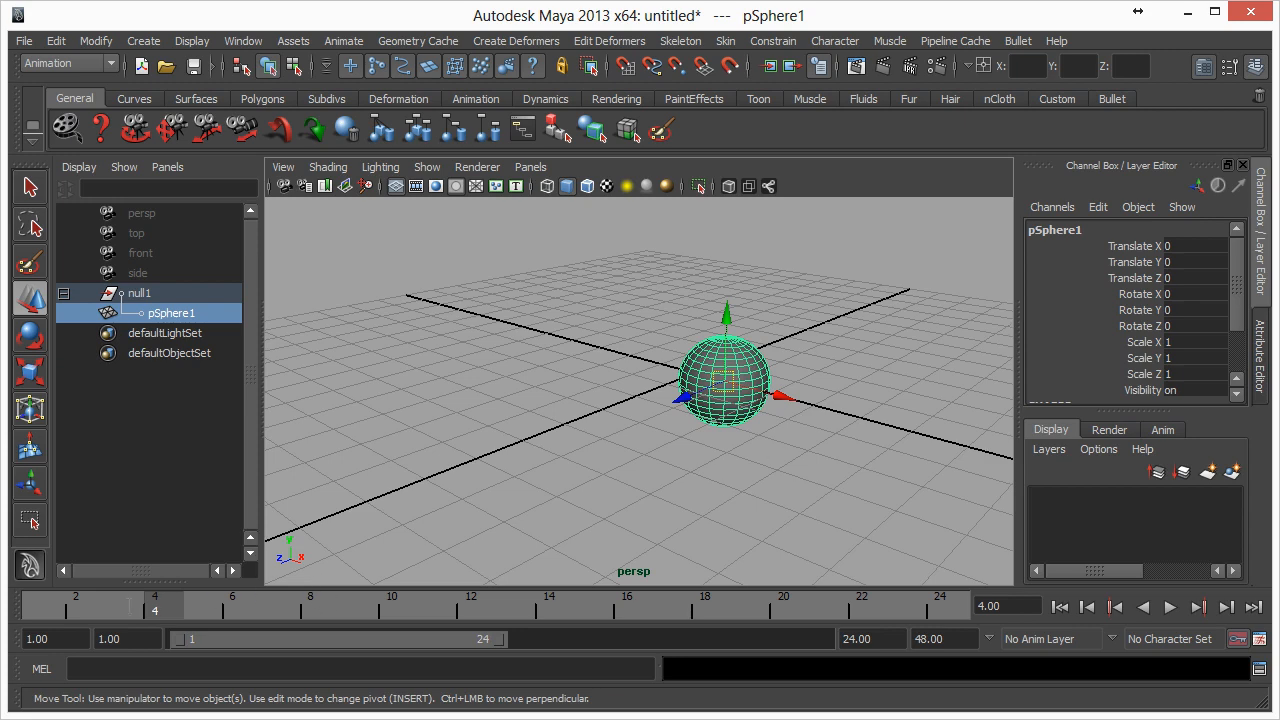
pyautogui.click(214, 607)
pyautogui.moveTo(214, 607); pyautogui.dragTo(163, 614)
pyautogui.click(148, 294)
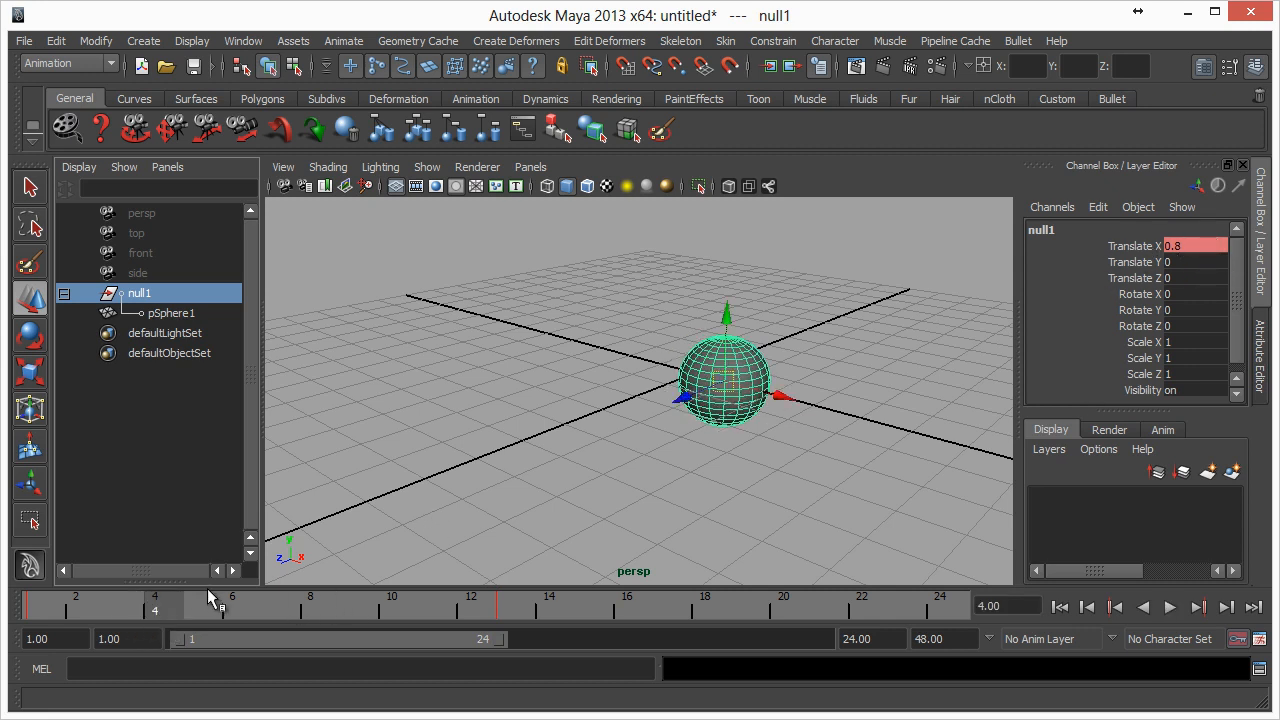
# Compare null1's Translate X at frames 4 and 24 by scrubbing and playing back the timeline.
pyautogui.moveTo(223, 610); pyautogui.dragTo(943, 624)
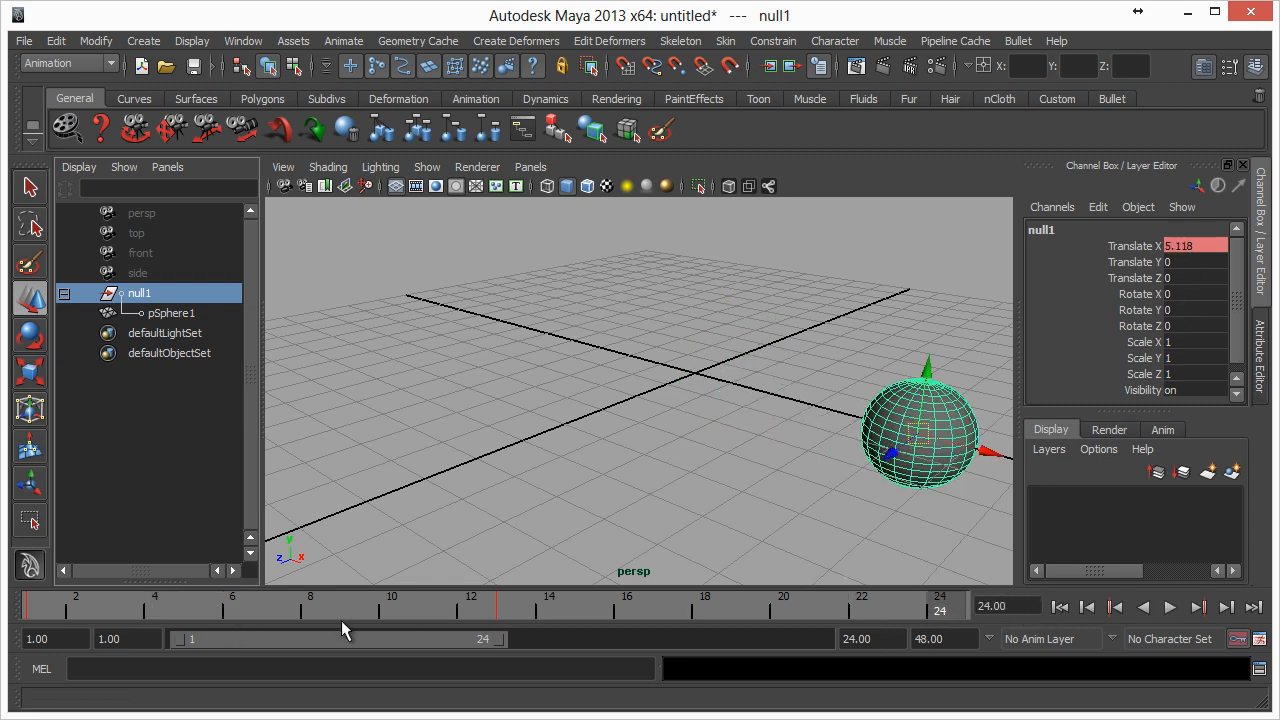
pyautogui.click(155, 610)
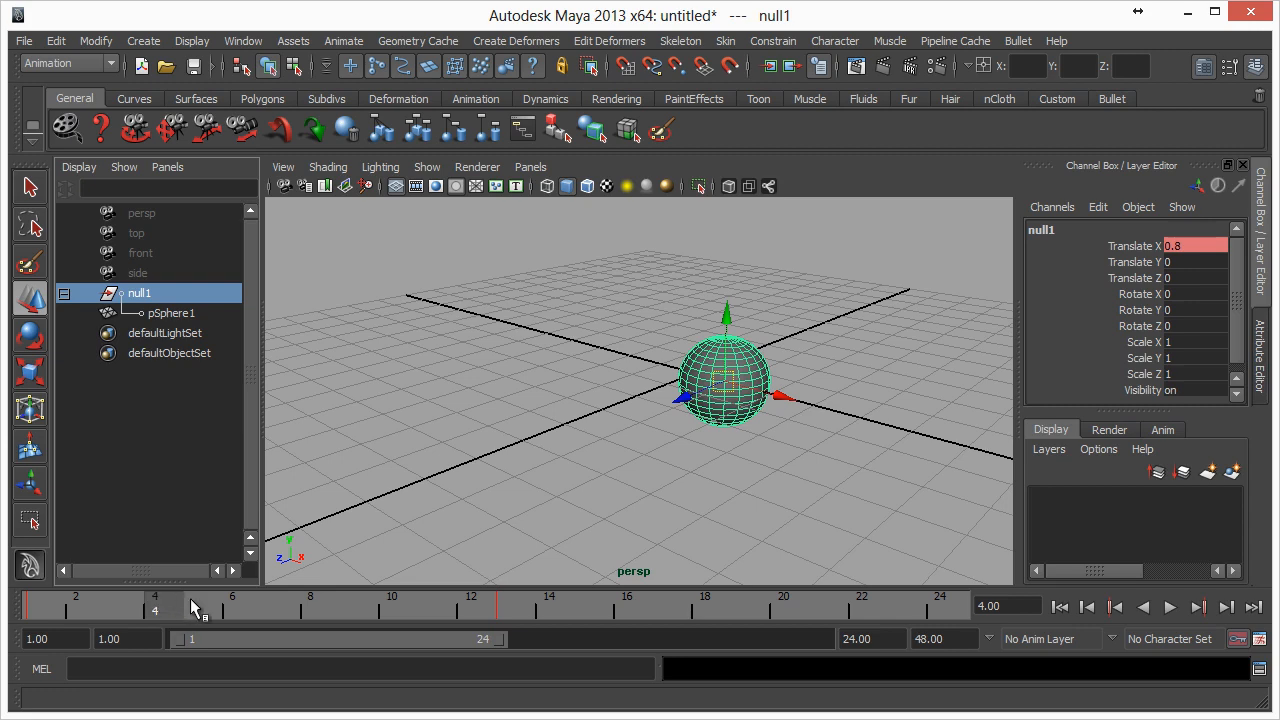
pyautogui.hotkey('alt', 'v')
pyautogui.moveTo(541, 641); pyautogui.dragTo(173, 645)
pyautogui.click(945, 606)
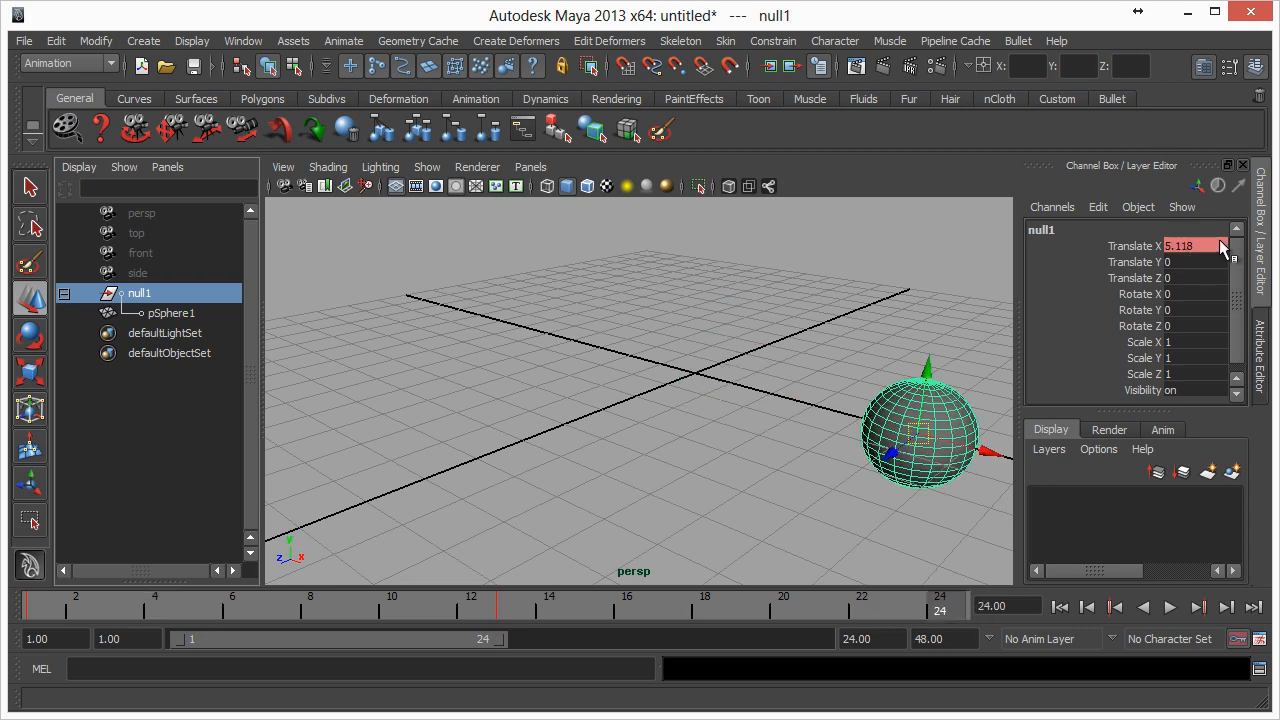
pyautogui.click(155, 607)
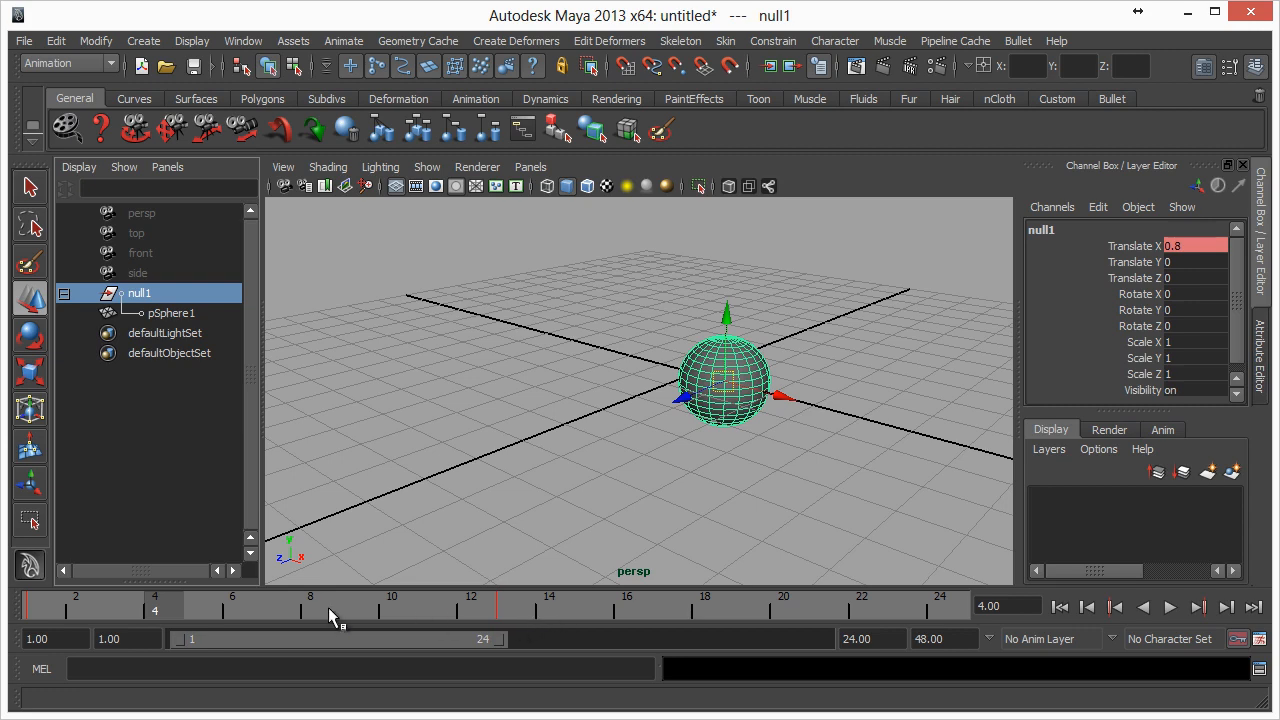
pyautogui.hotkey('alt', 'v')
# Set a key on only null1's Translate X channel at frame 4.
pyautogui.click(1138, 248)
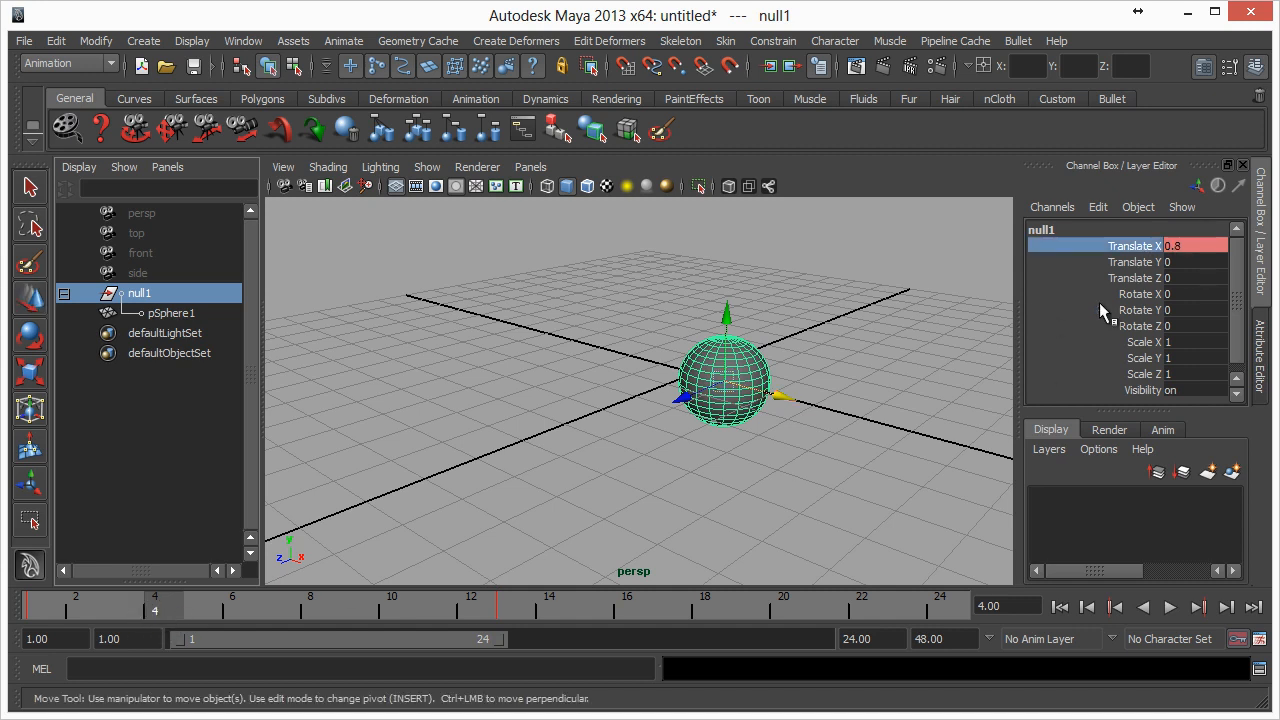
pyautogui.rightClick(1119, 250)
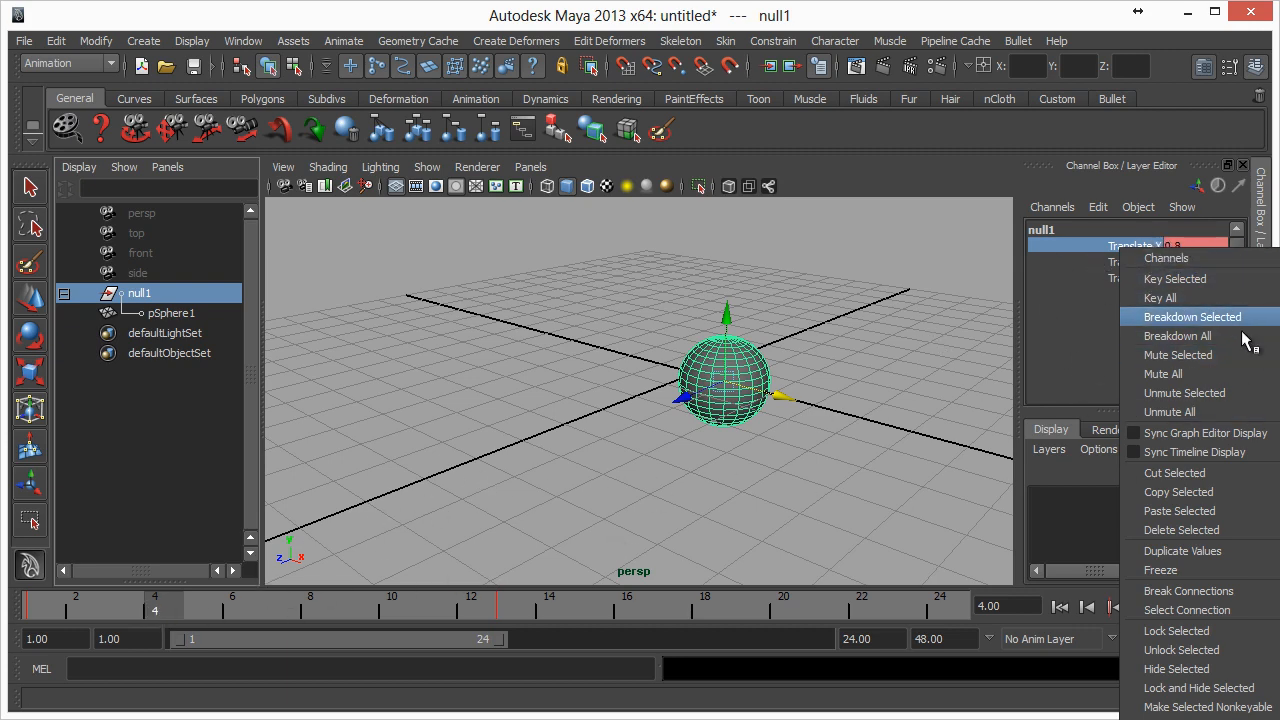
pyautogui.click(1214, 280)
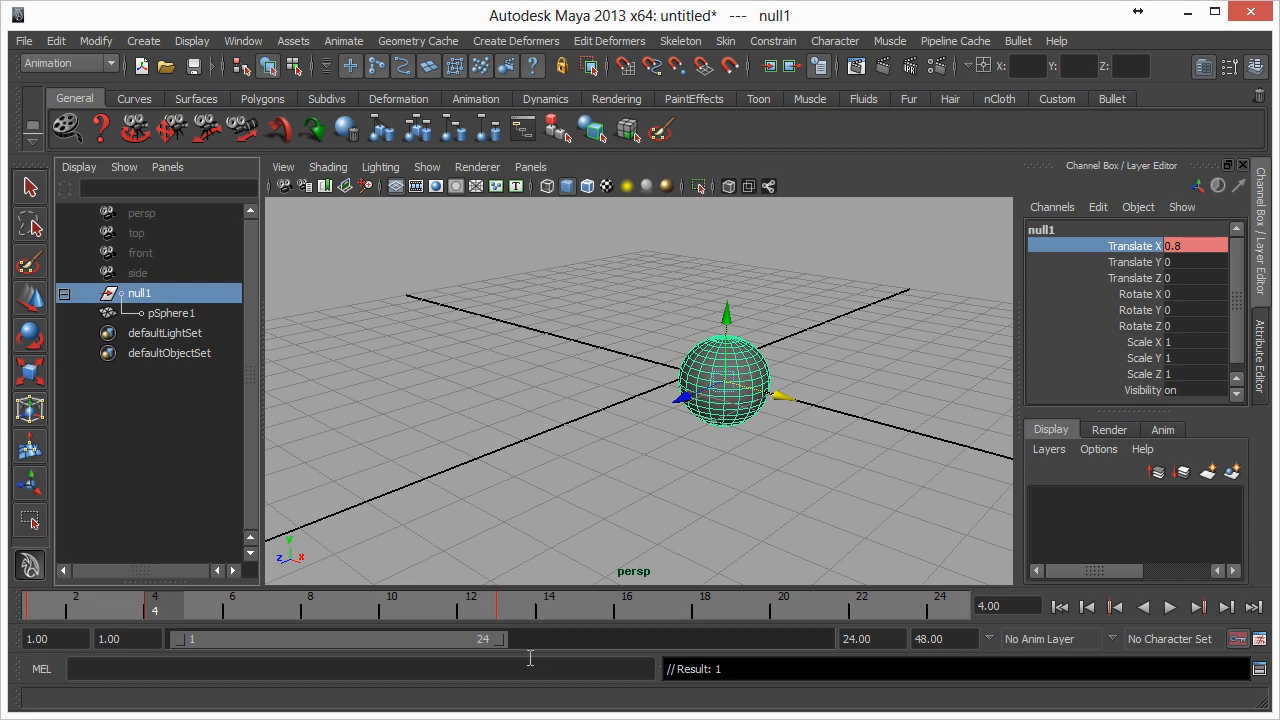
pyautogui.rightClick(1151, 258)
pyautogui.press('Escape')
# Cut null1's Translate X key from frame 4.
pyautogui.keyDown('shift'); pyautogui.moveTo(40, 606); pyautogui.dragTo(517, 641); pyautogui.keyUp('shift')
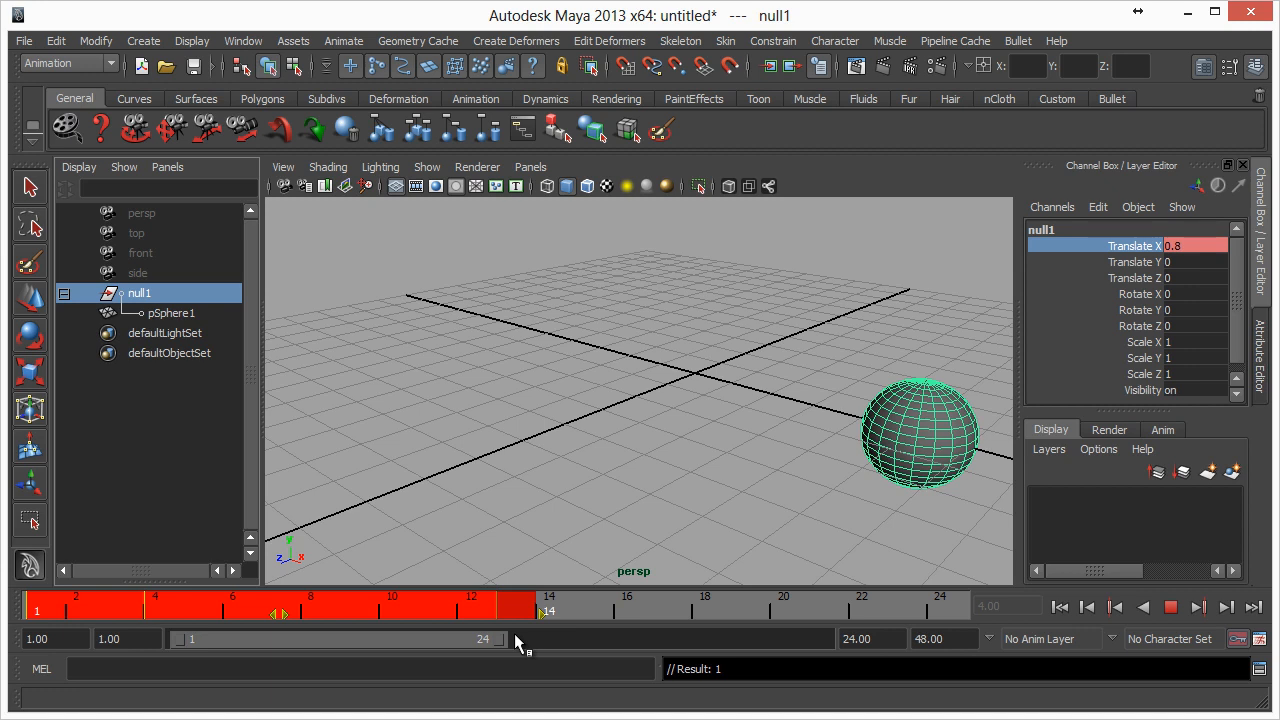
pyautogui.click(625, 604)
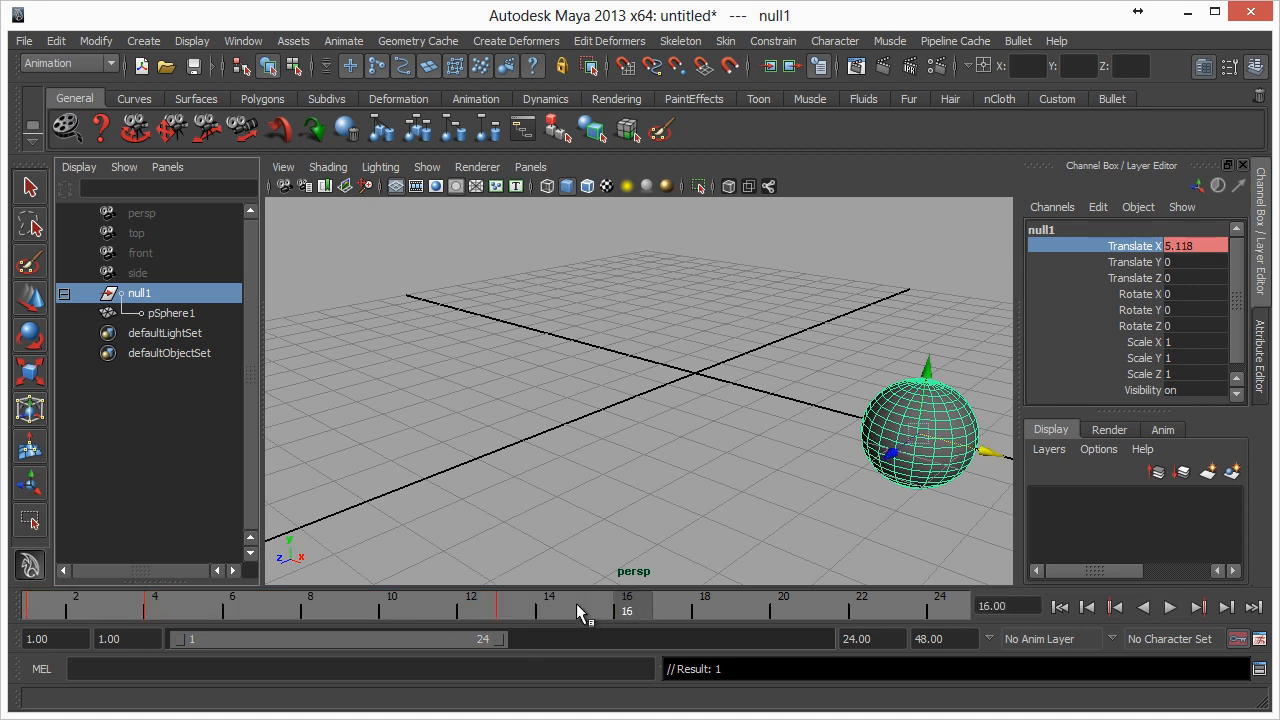
pyautogui.keyDown('shift'); pyautogui.click(158, 607); pyautogui.keyUp('shift')
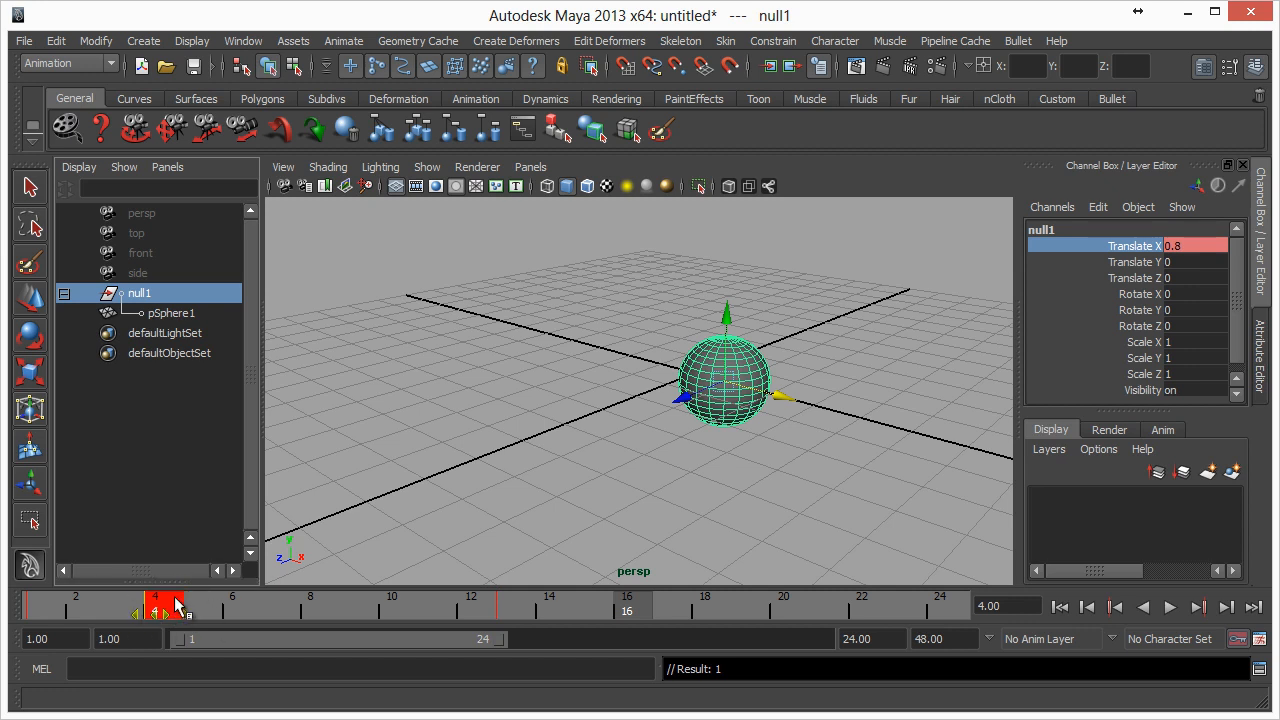
pyautogui.rightClick(175, 604)
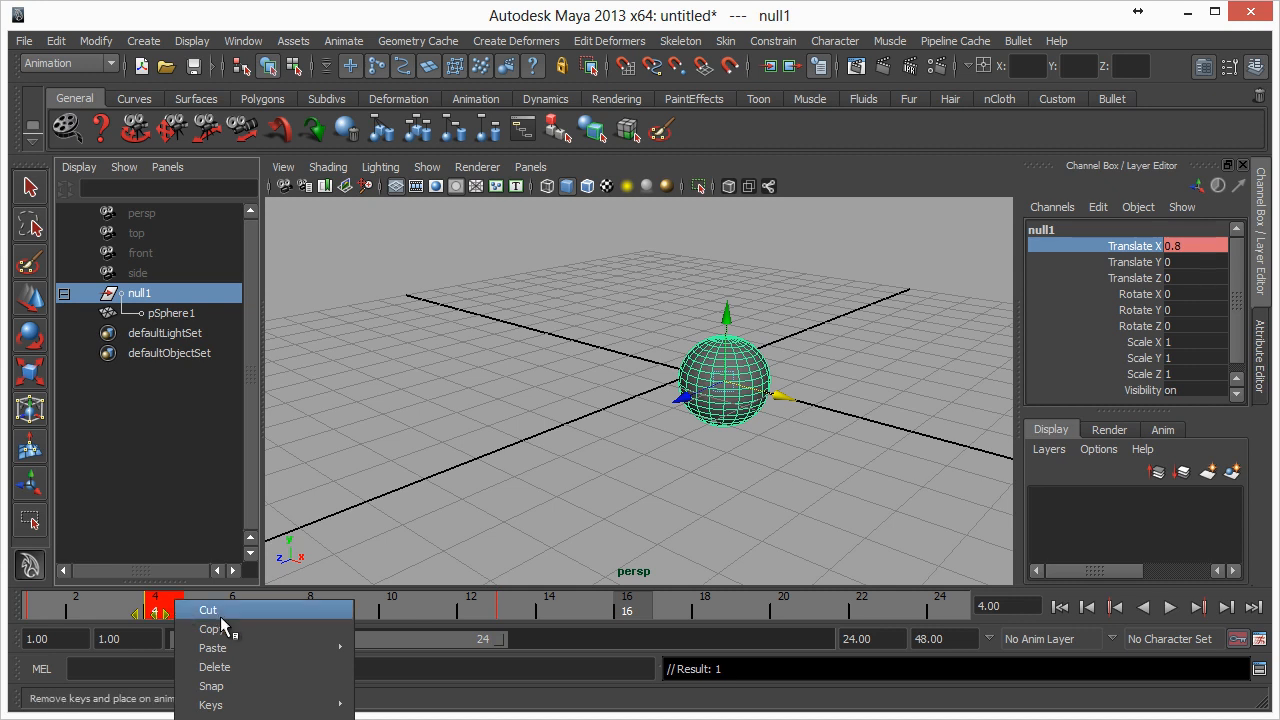
pyautogui.click(210, 610)
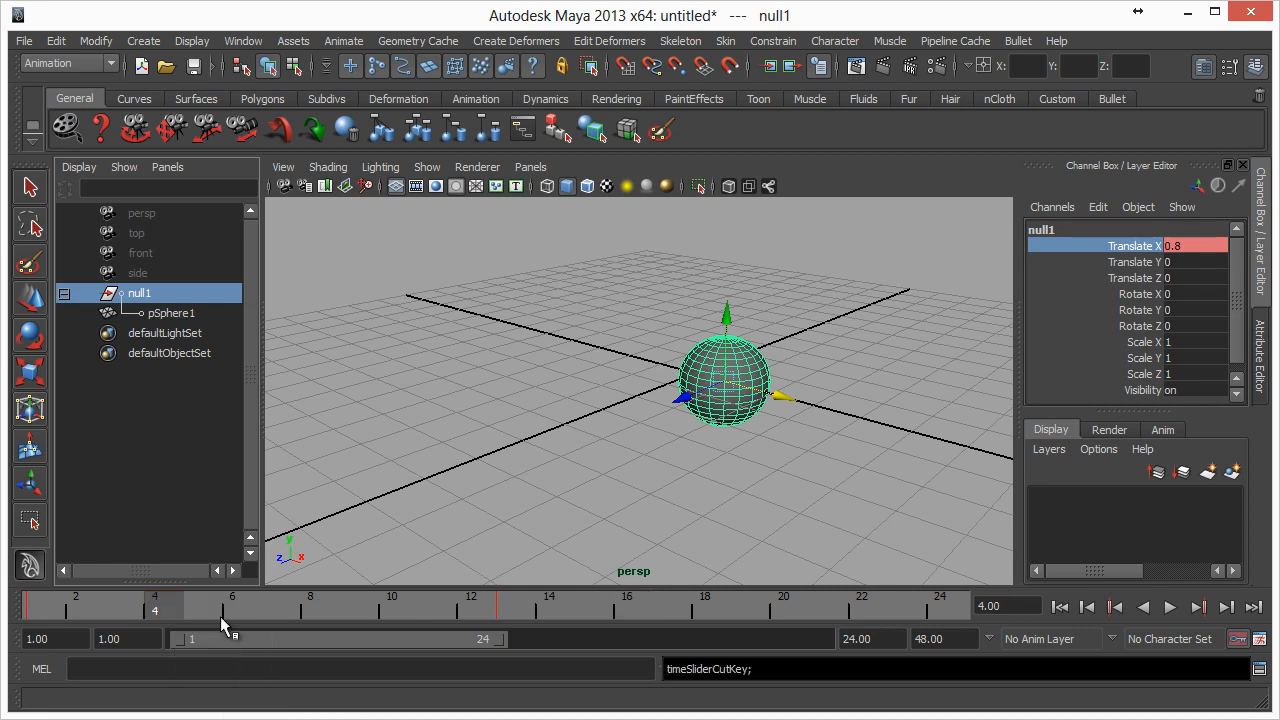
# Paste the cut Translate X key at frame 24 and check the resulting motion.
pyautogui.click(949, 603)
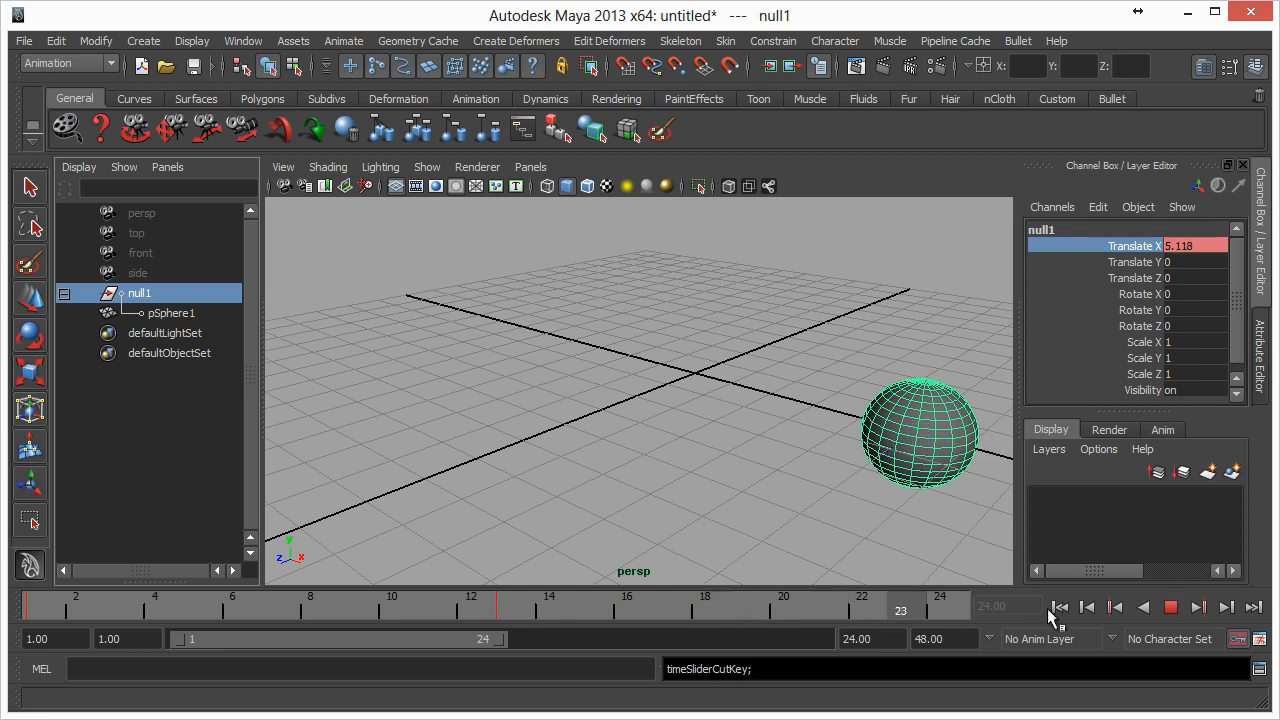
pyautogui.rightClick(940, 606)
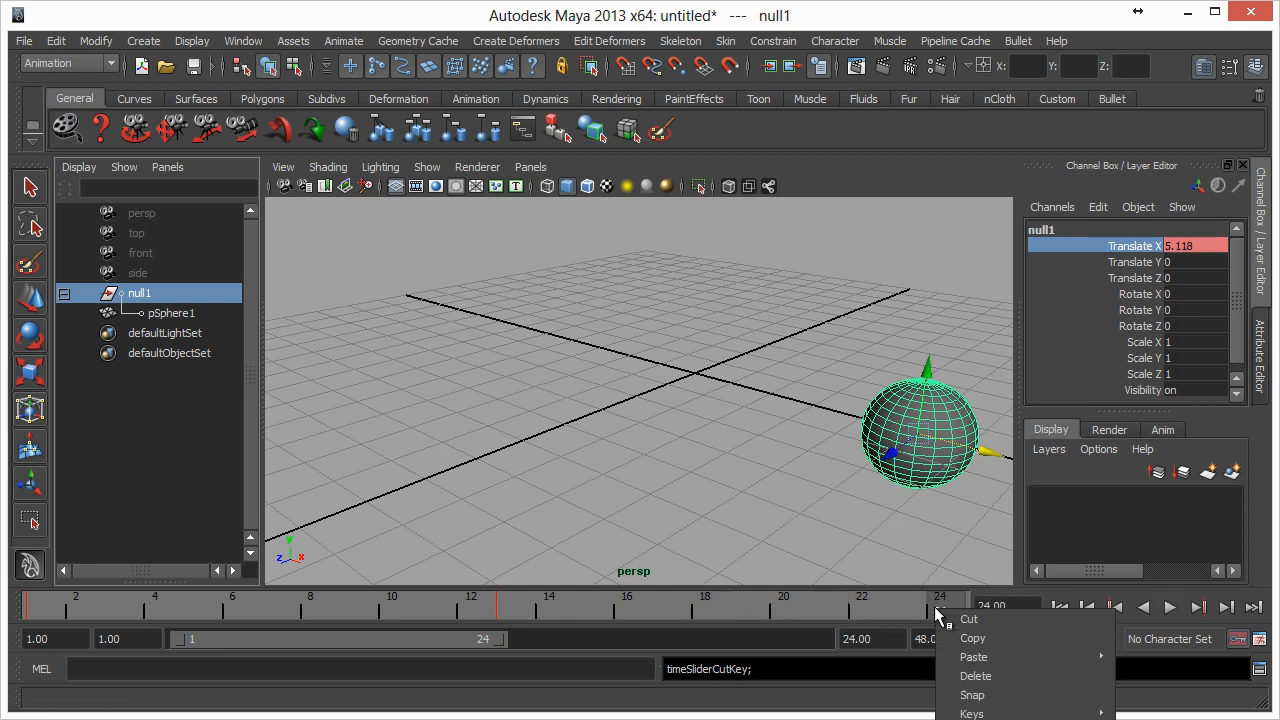
pyautogui.moveTo(1040, 660)
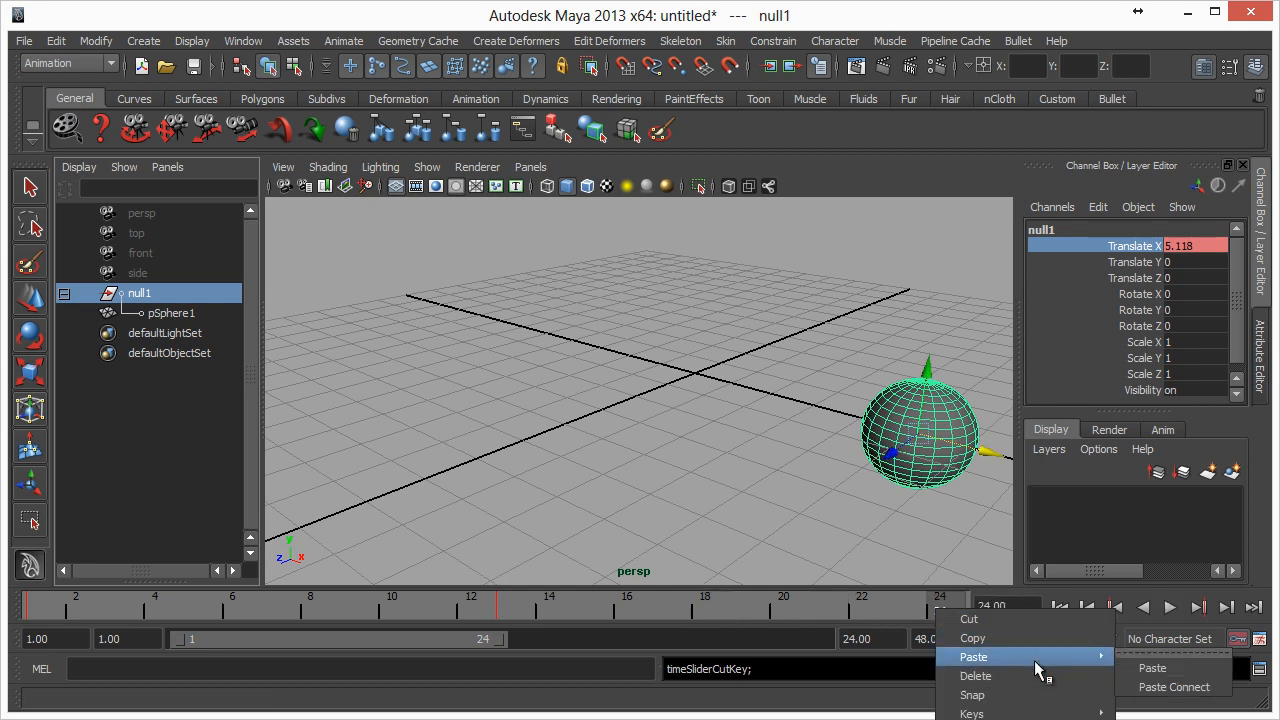
pyautogui.click(1218, 676)
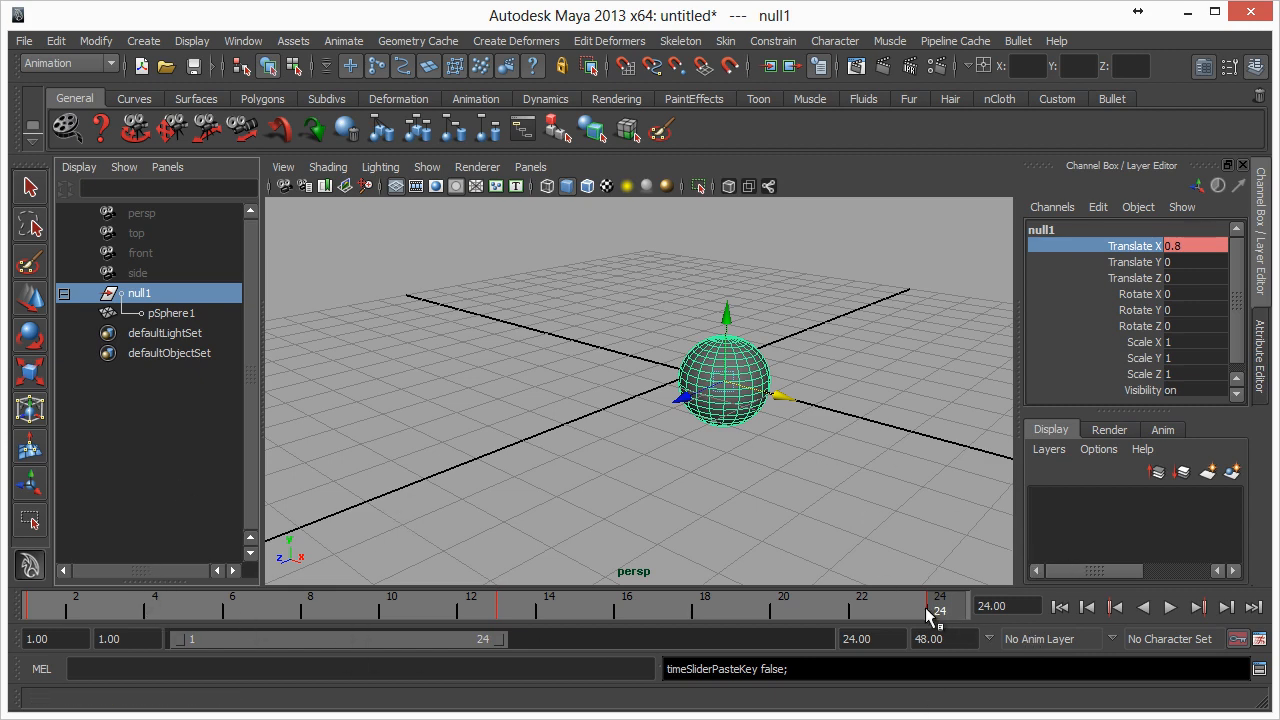
pyautogui.hotkey('alt', 'v')
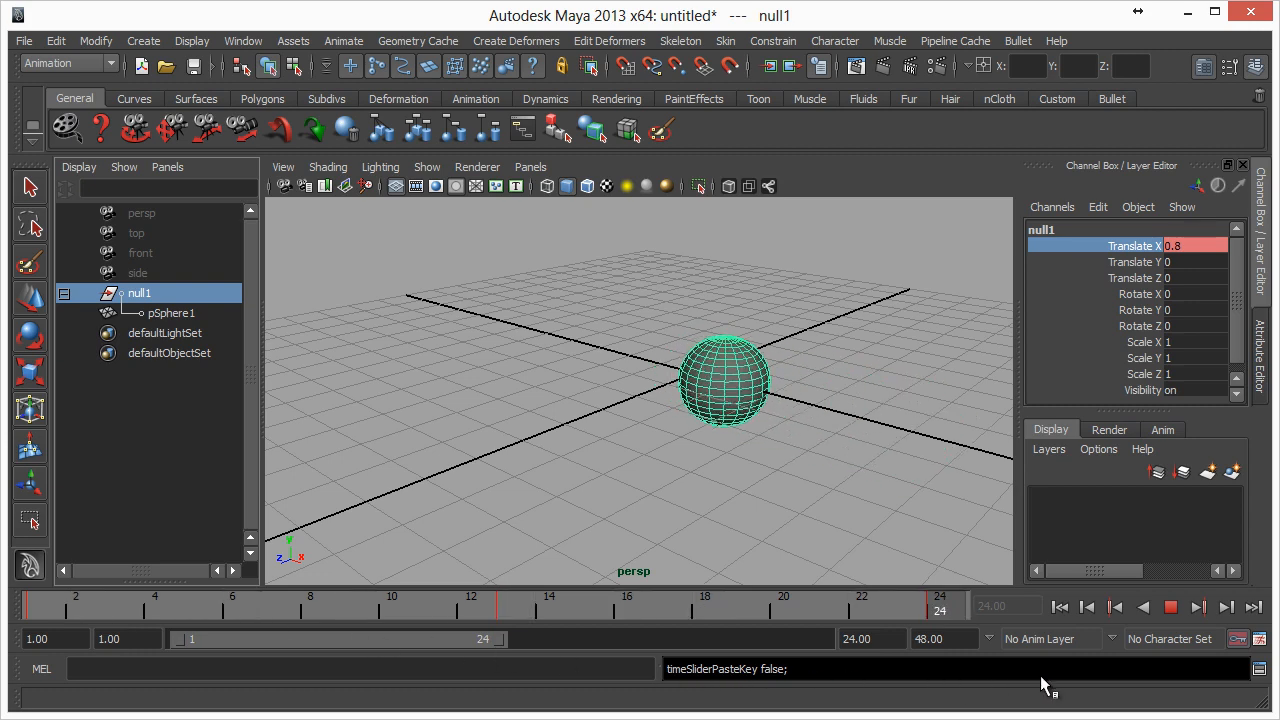
pyautogui.hotkey('alt', 'v')
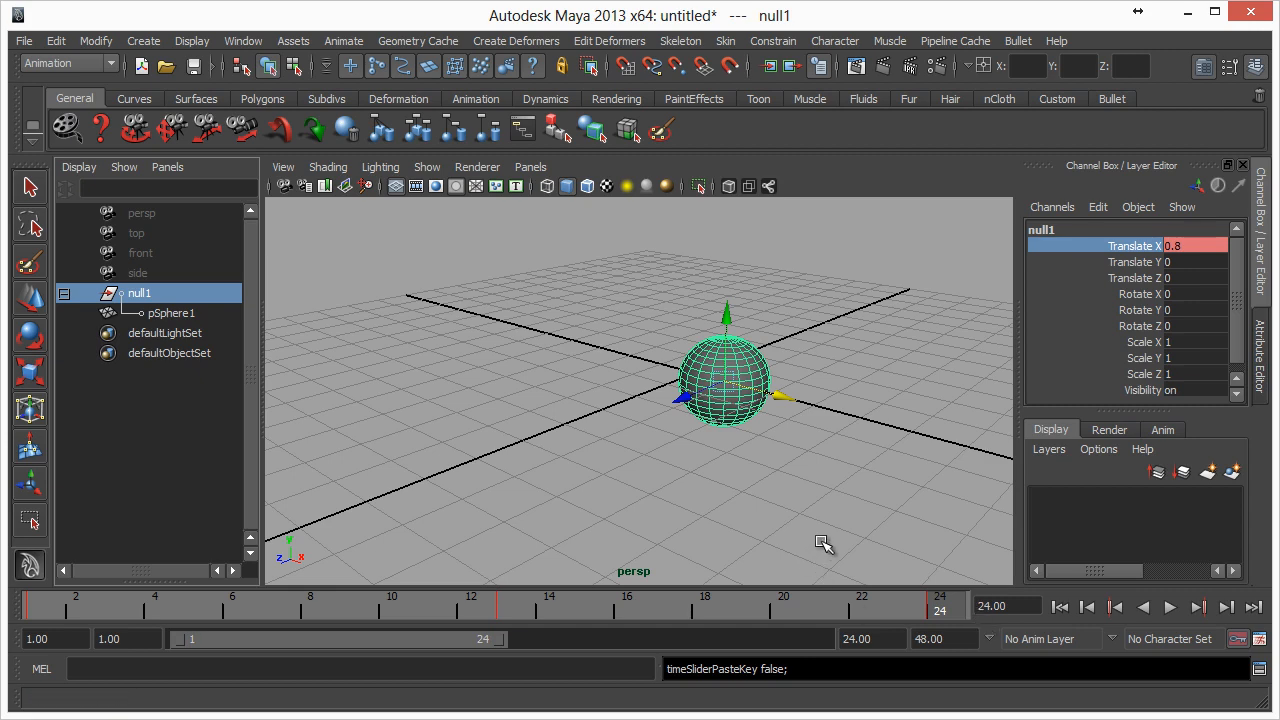
# Undo the paste at frame 24 and the cut of the frame 4 key.
pyautogui.hotkey('ctrl', 'z')
pyautogui.hotkey('ctrl', 'z')
pyautogui.hotkey('ctrl', 'z')
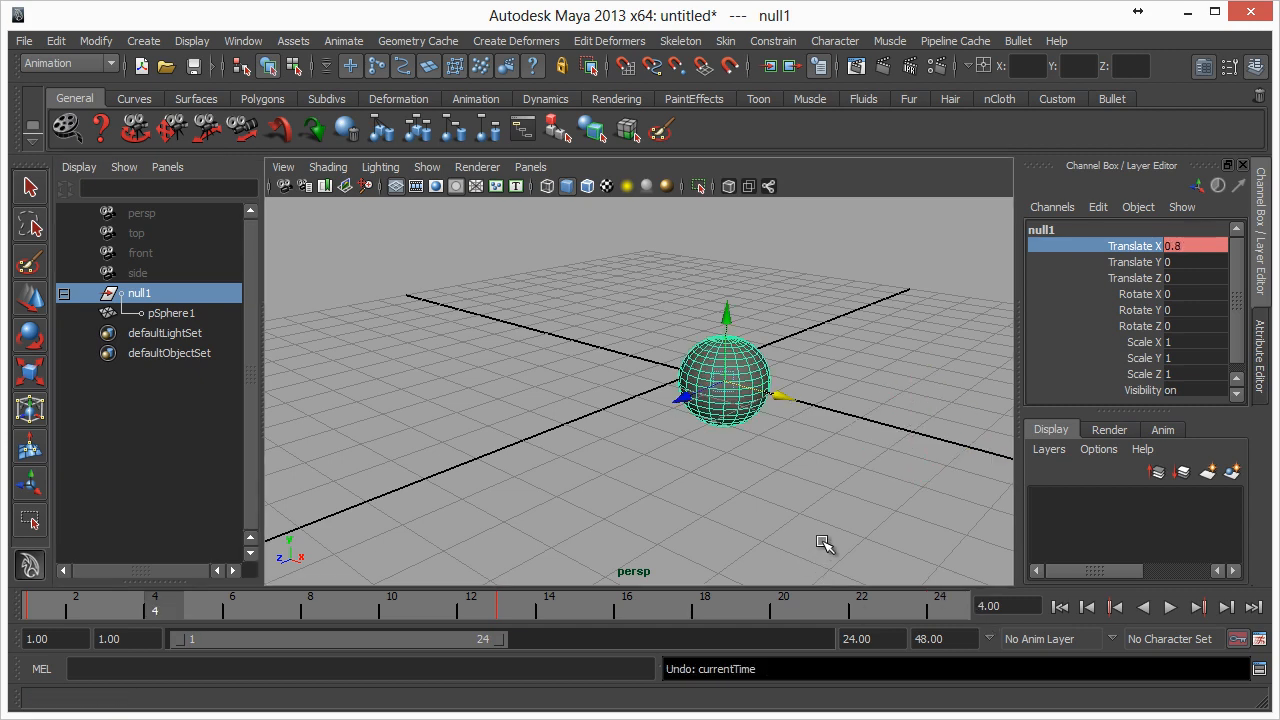
pyautogui.hotkey('ctrl', 'z')
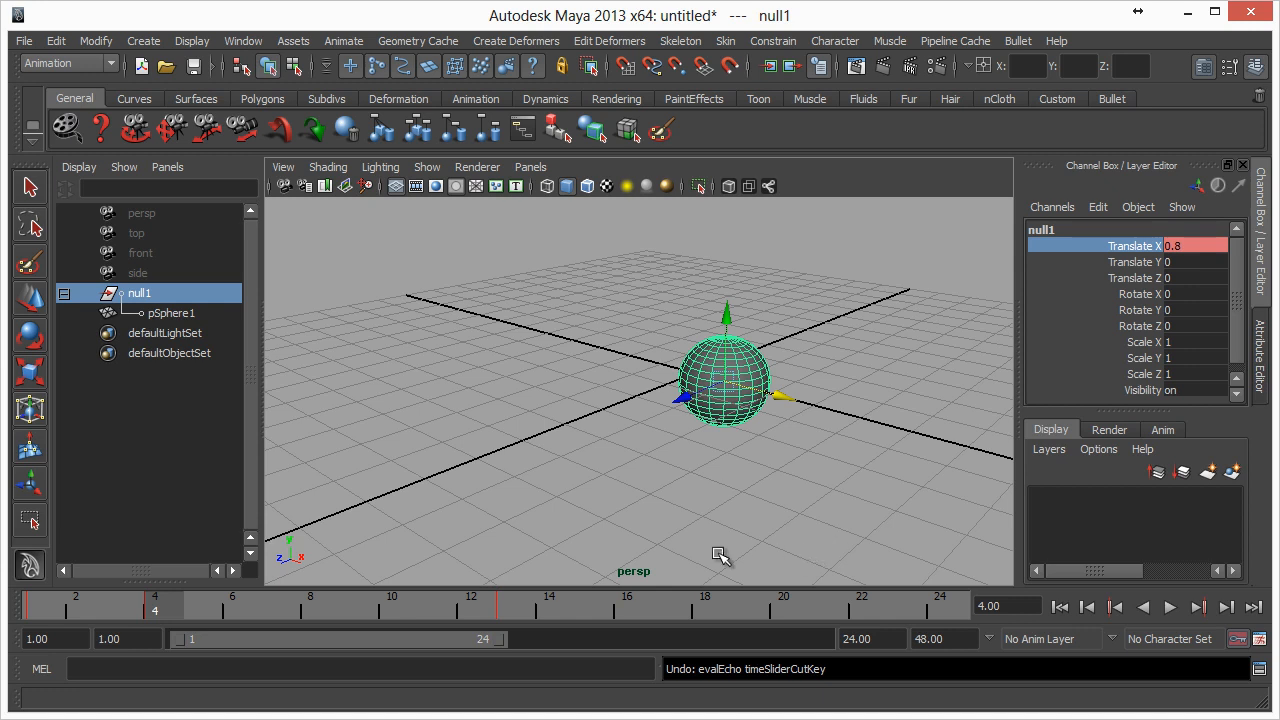
# Shift null1's key from frame 4 directly along the timeline to frame 24 and check the motion.
pyautogui.keyDown('shift'); pyautogui.click(169, 606); pyautogui.keyUp('shift')
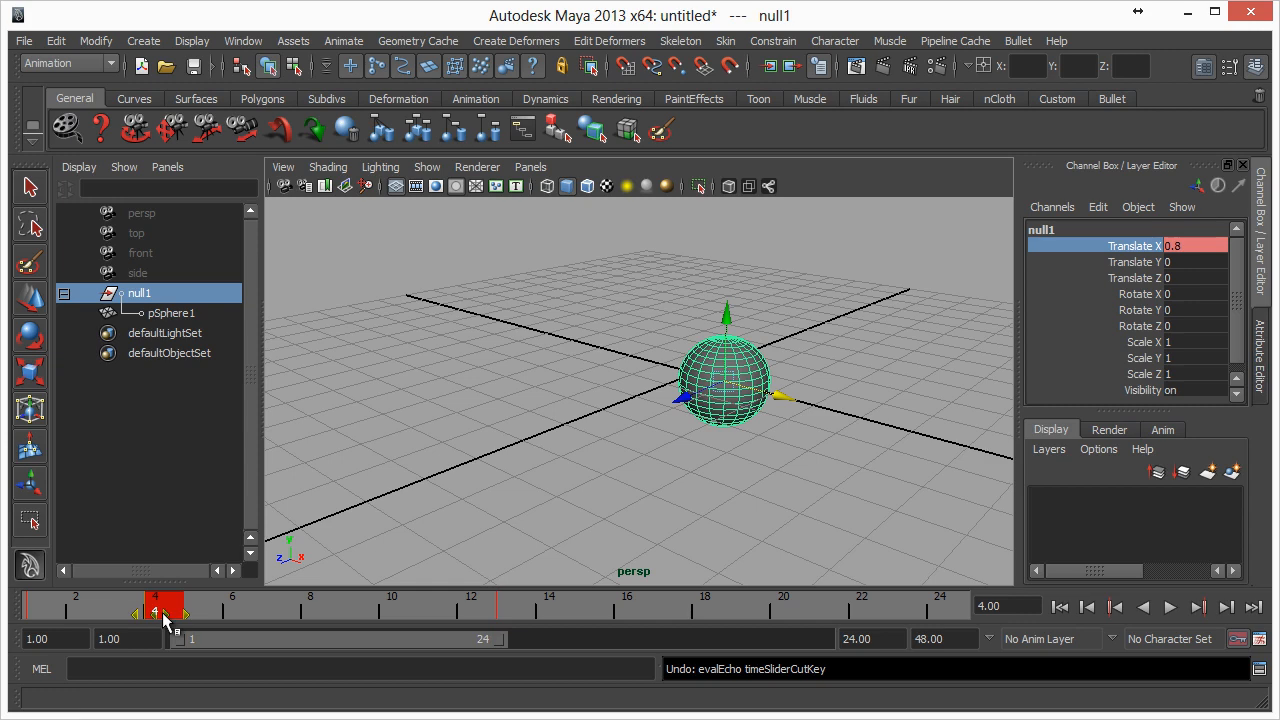
pyautogui.moveTo(165, 617); pyautogui.dragTo(485, 631)
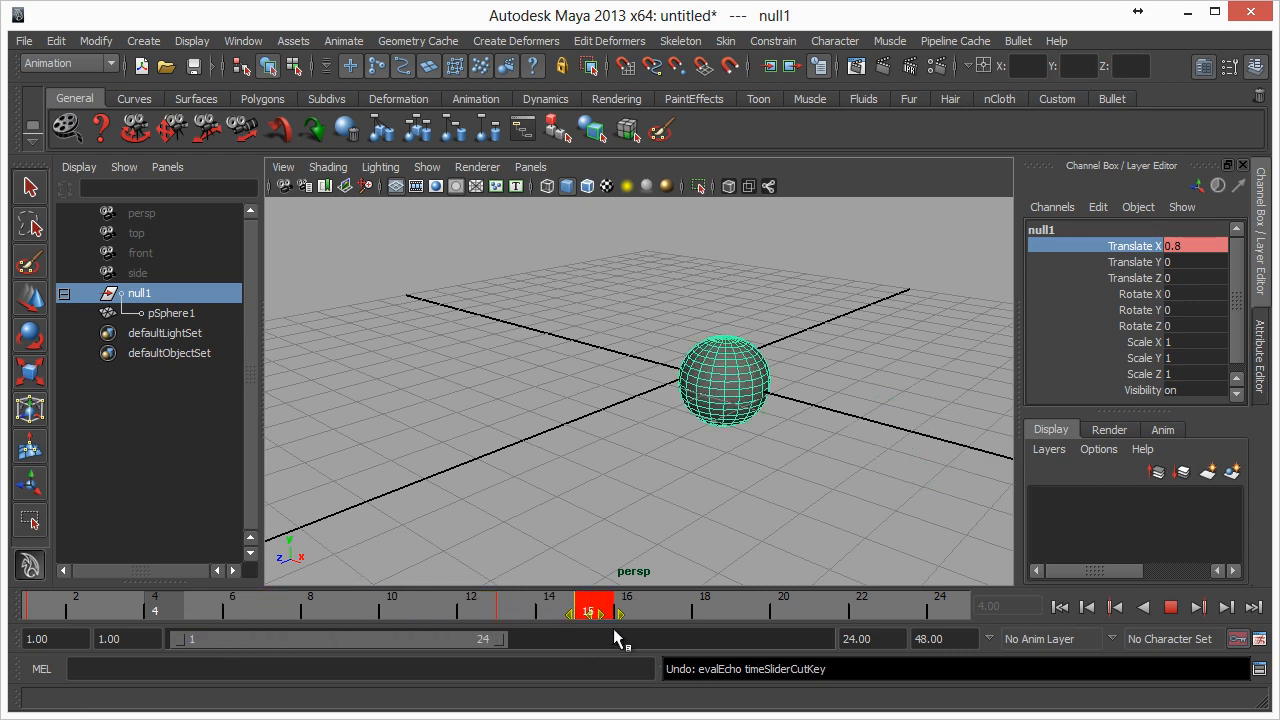
pyautogui.moveTo(719, 627); pyautogui.dragTo(944, 647)
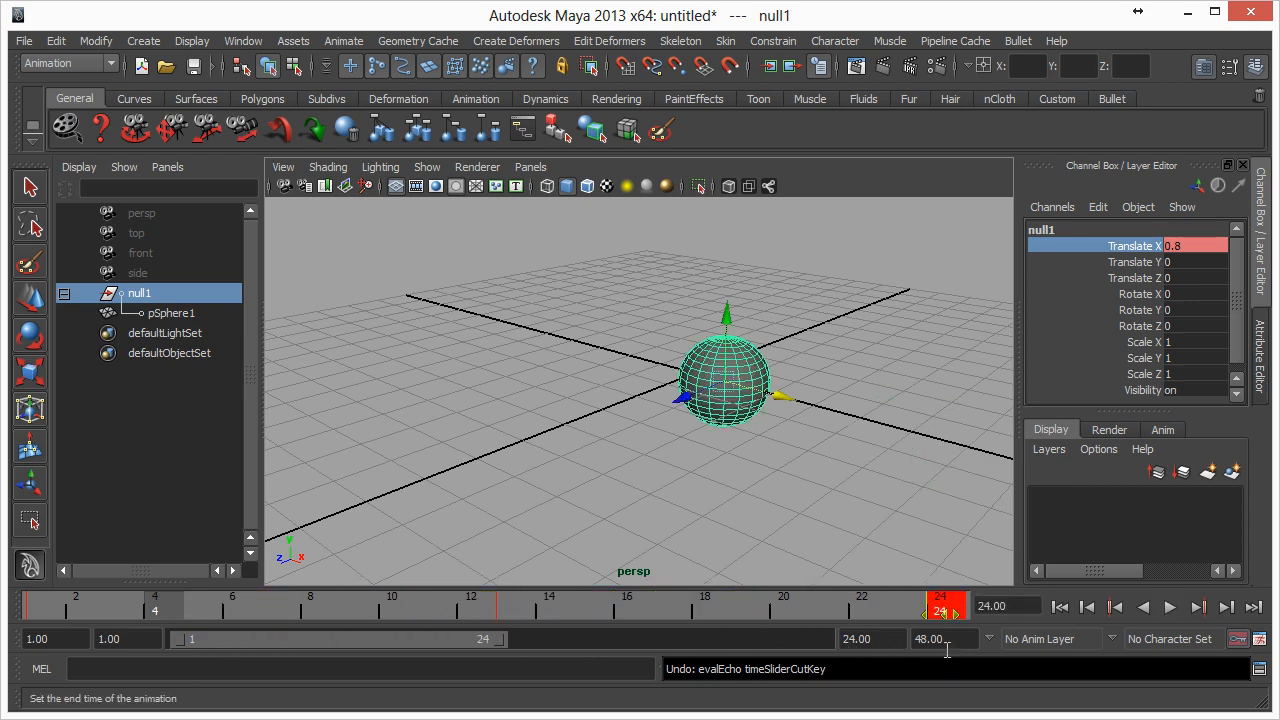
pyautogui.click(646, 610)
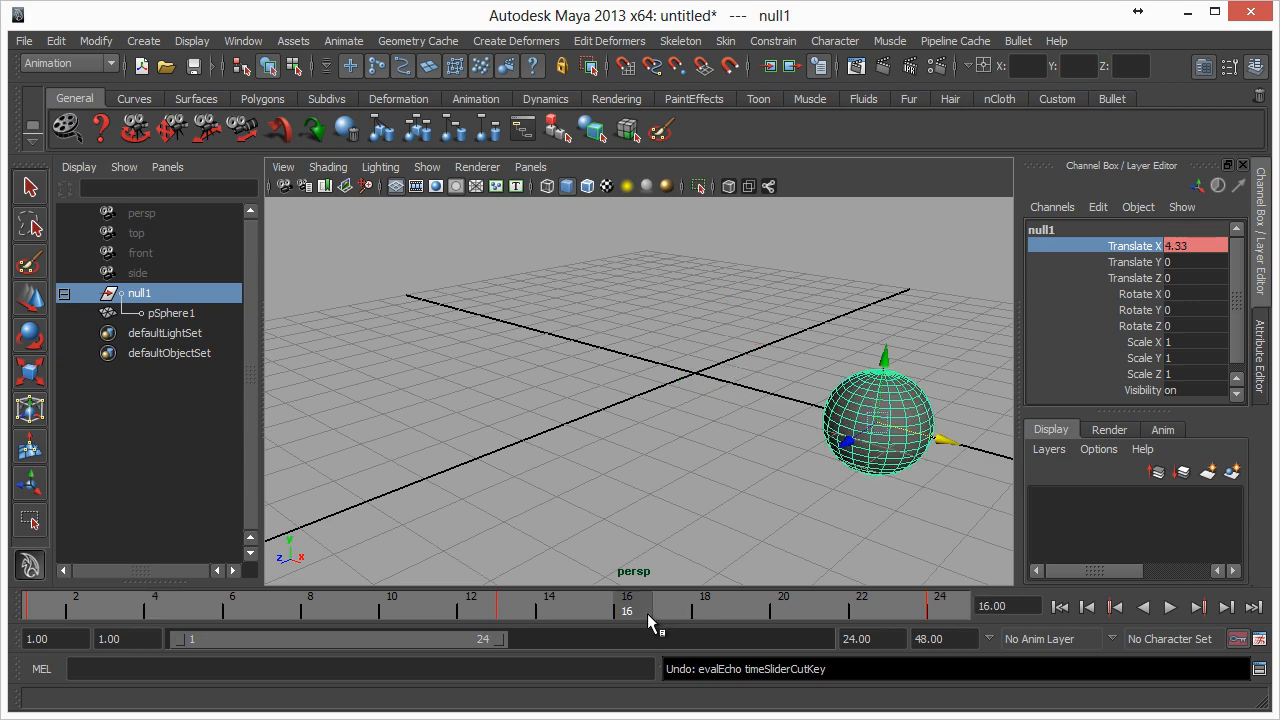
pyautogui.hotkey('alt', 'v')
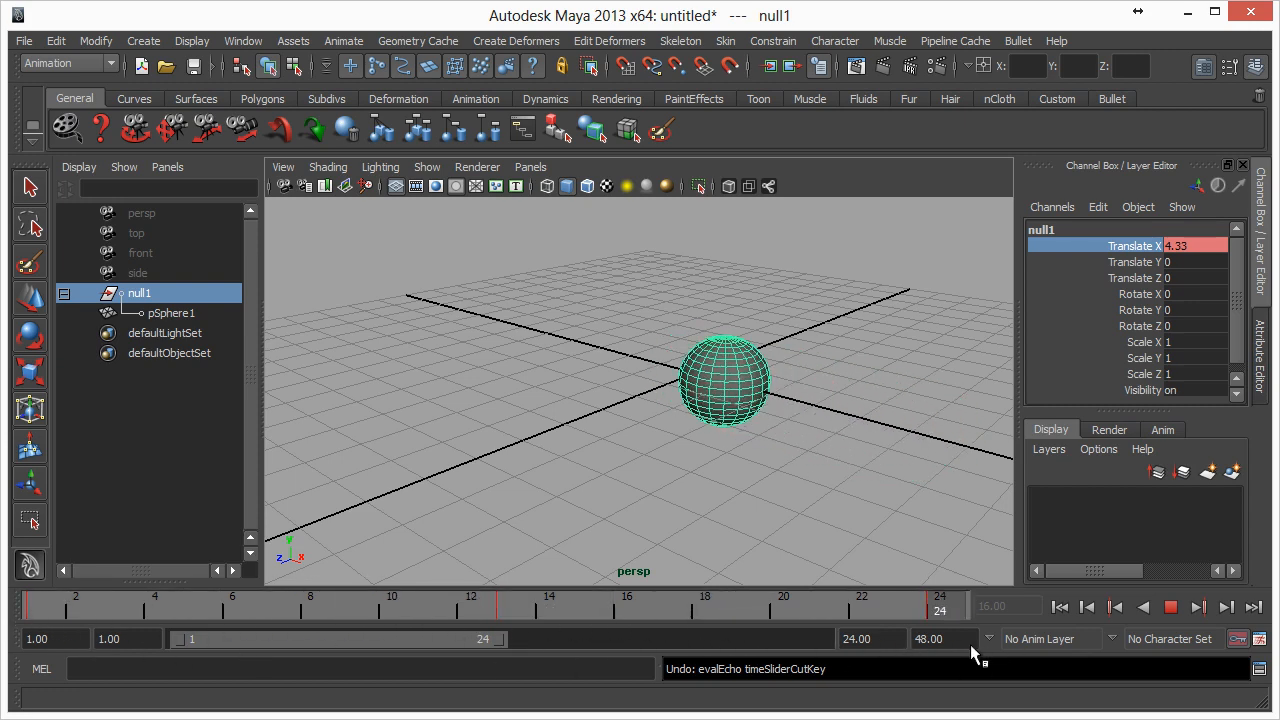
pyautogui.press('Escape')
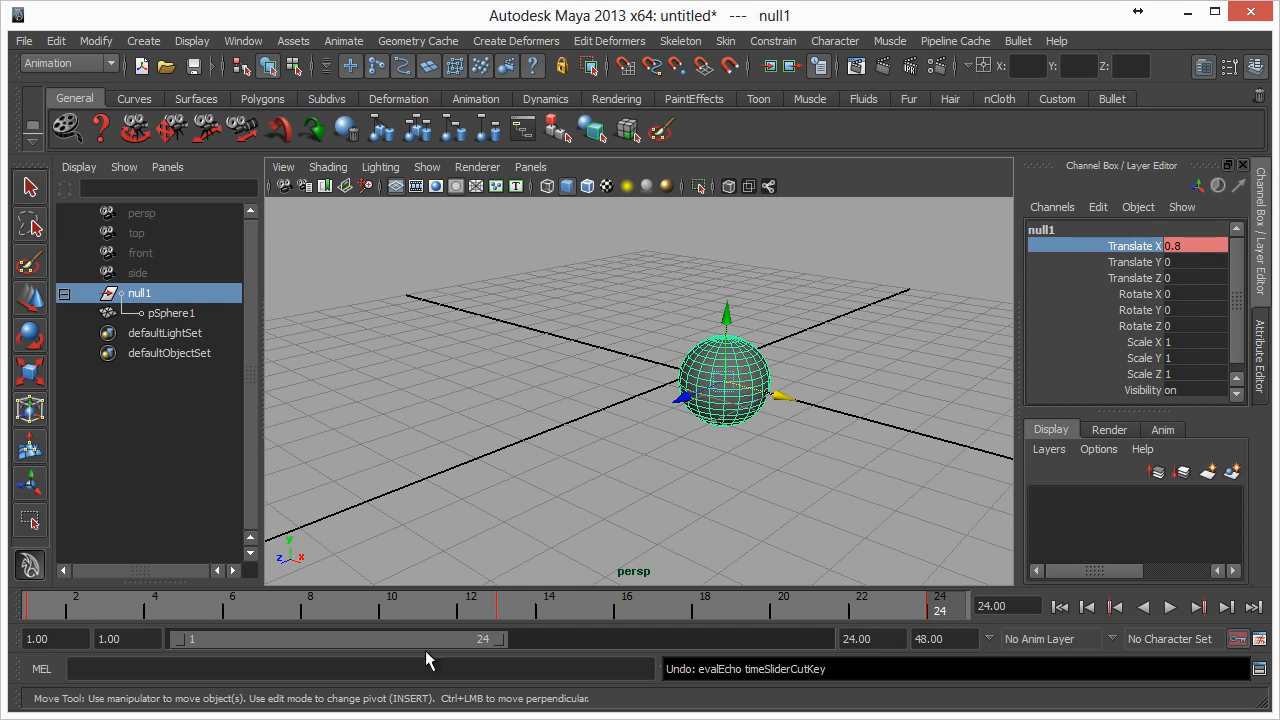
# Delete null1's key at frame 24 and review the remaining movement.
pyautogui.rightClick(945, 607)
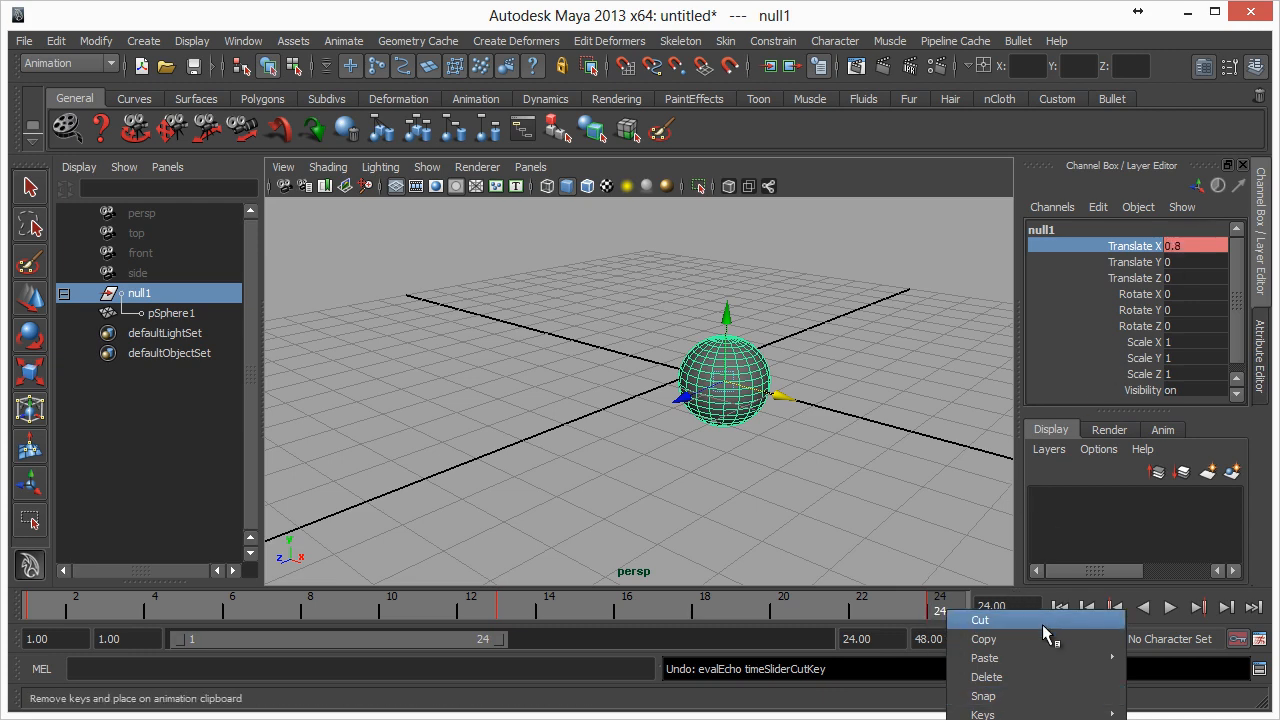
pyautogui.click(1037, 677)
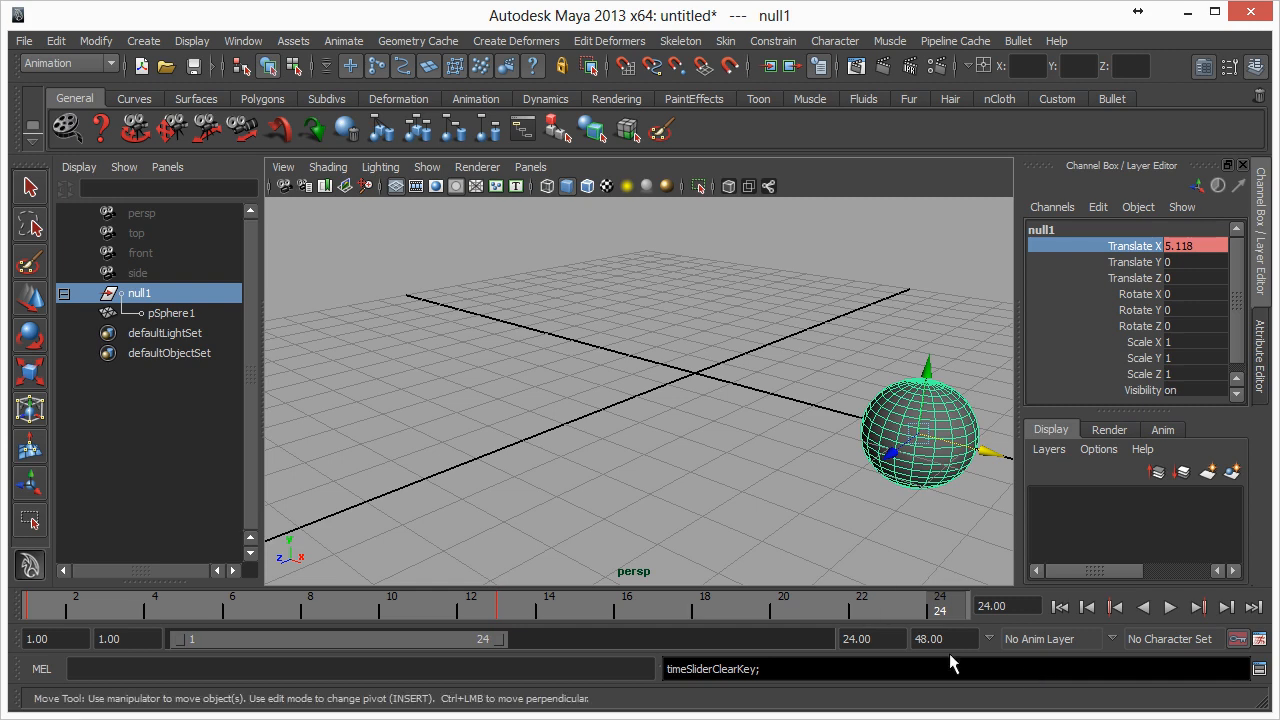
pyautogui.click(864, 608)
pyautogui.hotkey('alt', 'v')
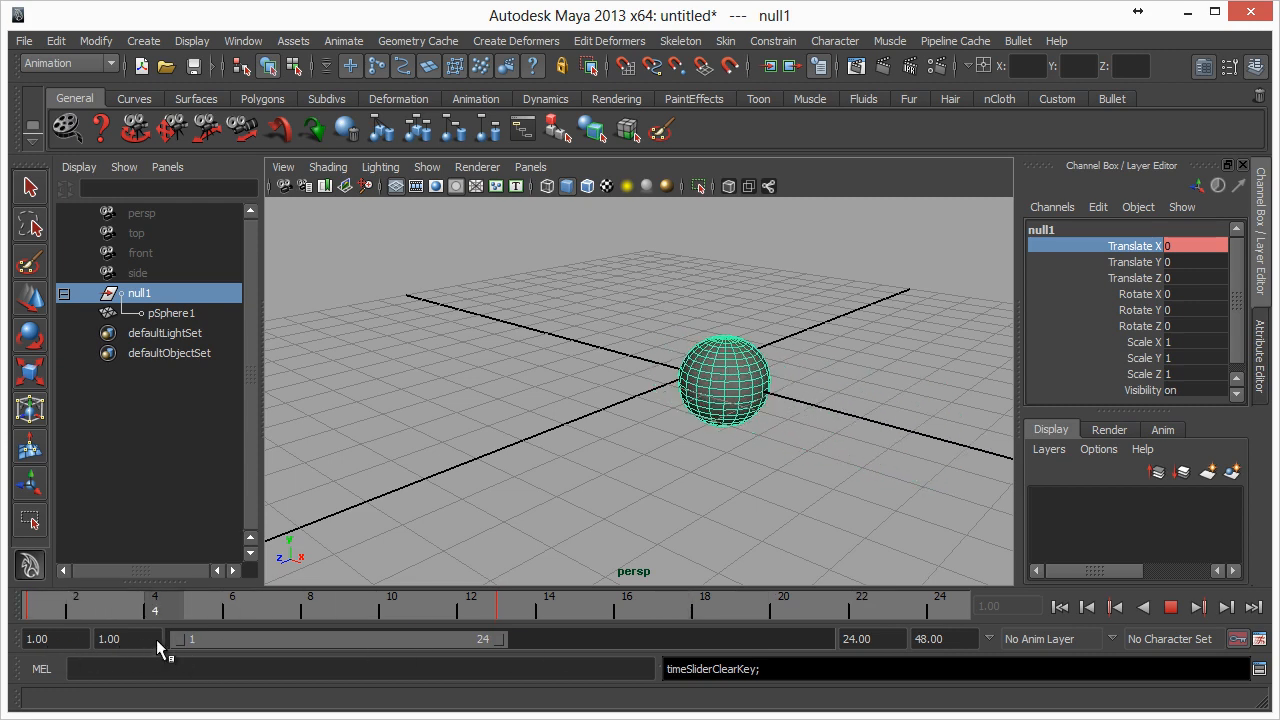
# Compare null1's pose at frames 4 and 6 with the motion toward frame 24 by scrubbing the timeline.
pyautogui.click(150, 610)
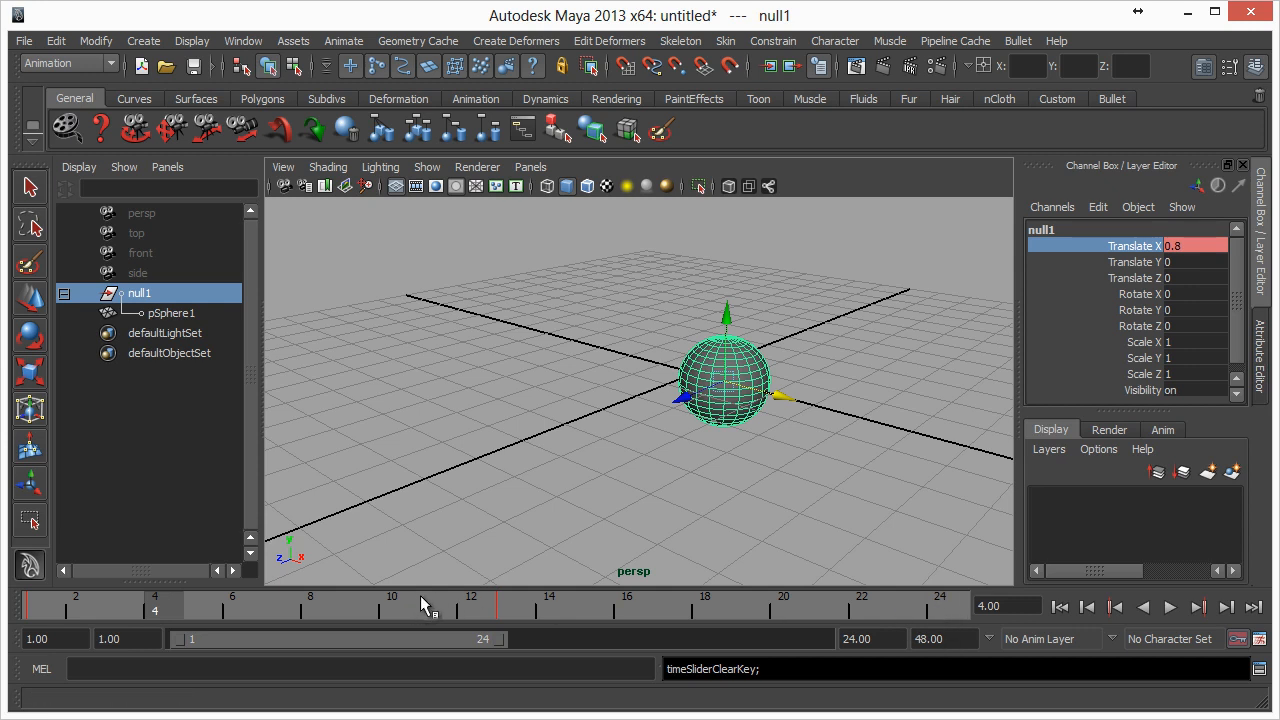
pyautogui.hotkey('alt', 'v')
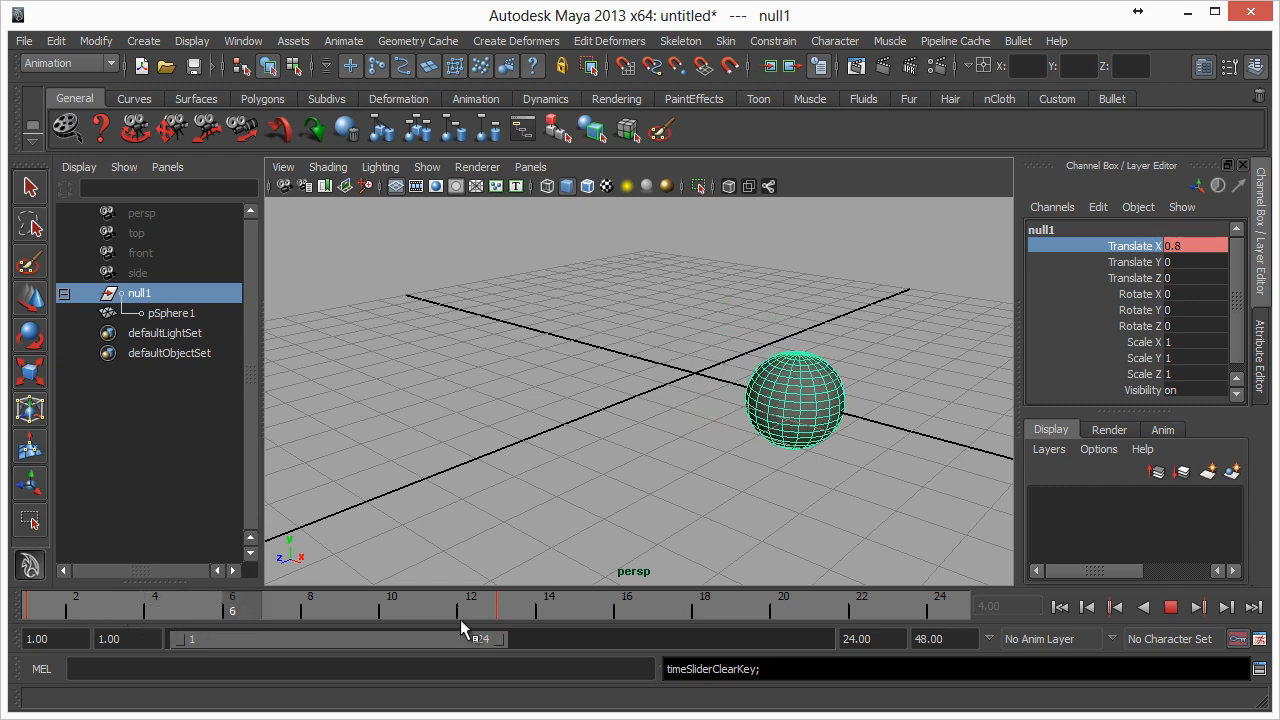
pyautogui.click(174, 613)
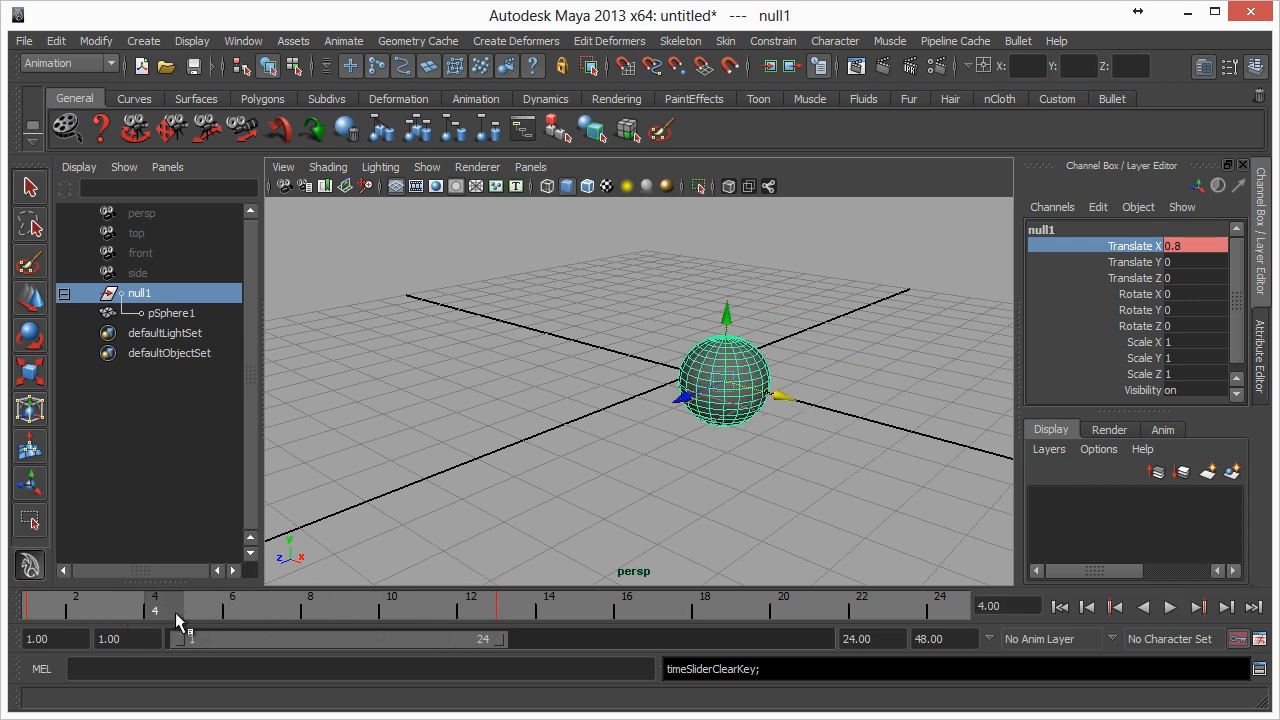
pyautogui.hotkey('alt', 'v')
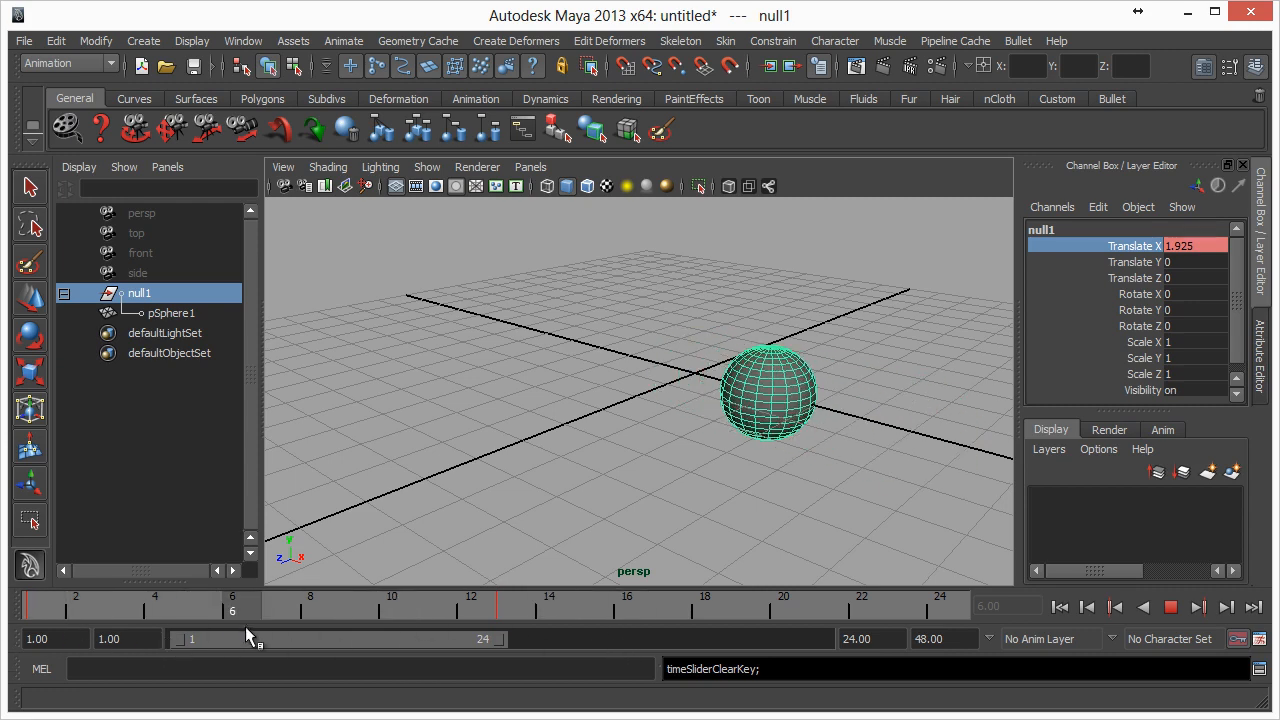
pyautogui.hotkey('alt', 'v')
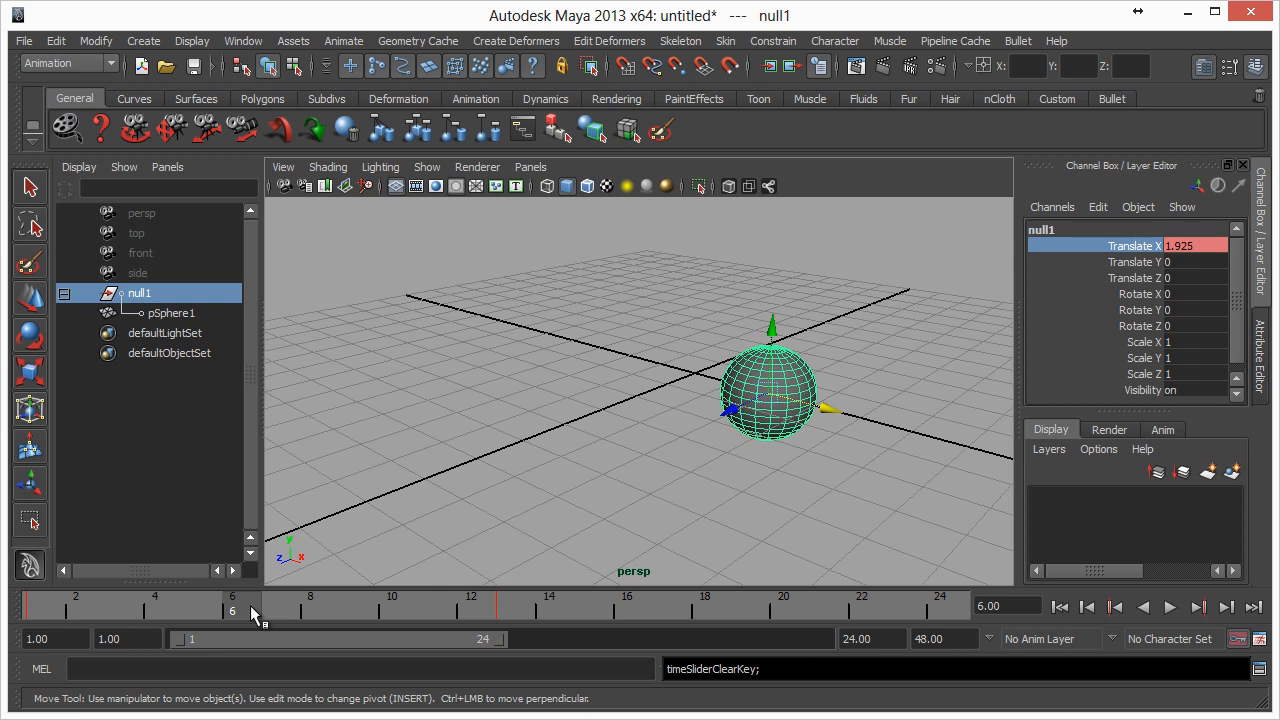
pyautogui.hotkey('alt', 'v')
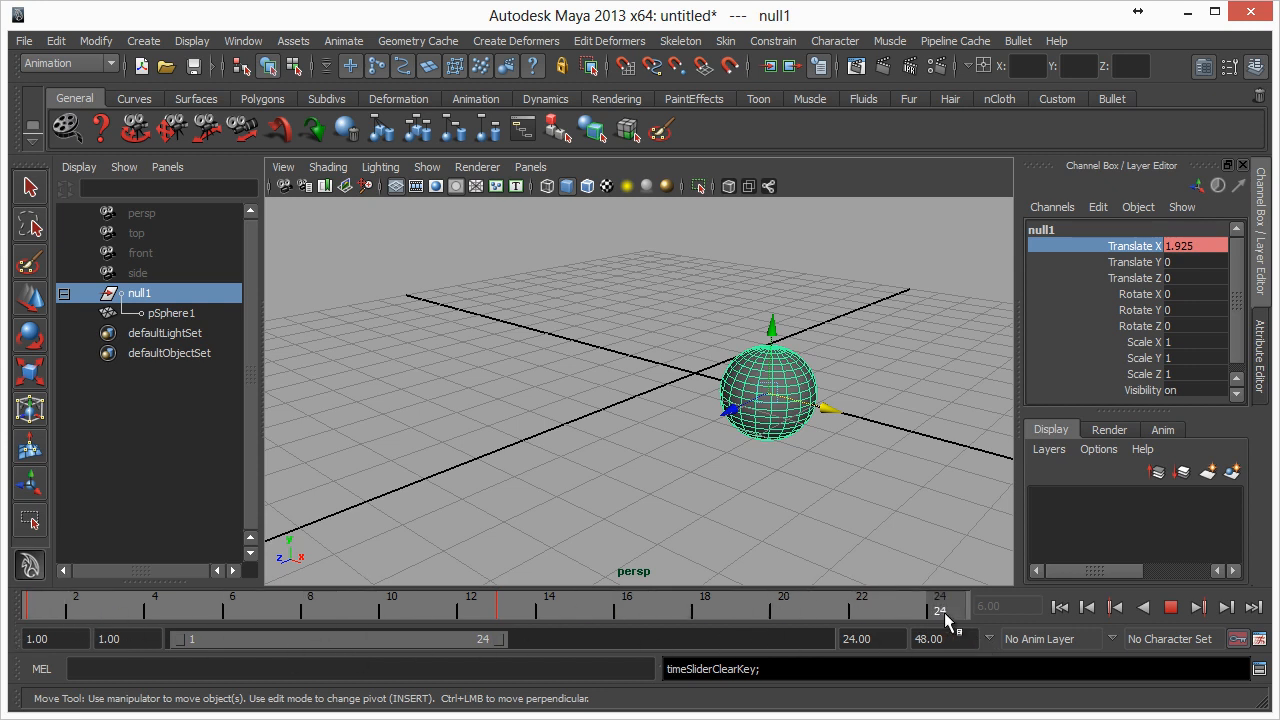
pyautogui.click(248, 608)
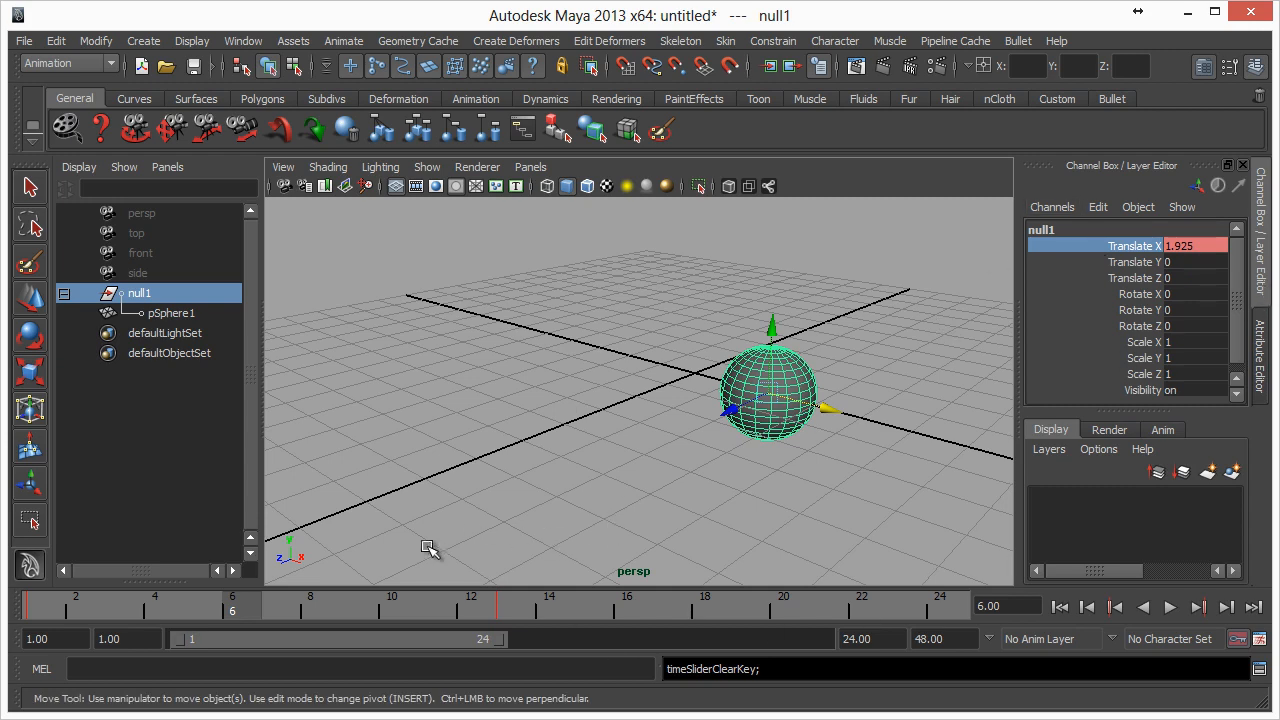
pyautogui.hotkey('alt', 'v')
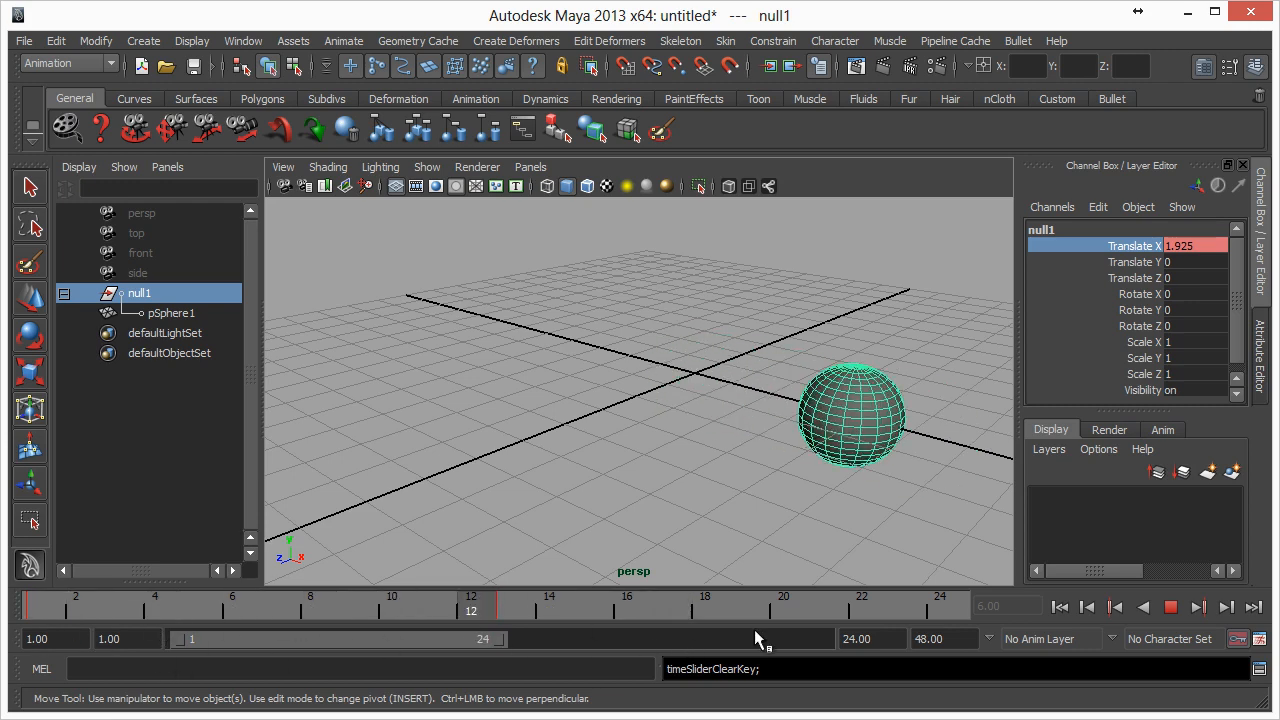
# Carry null1's pose from frame 4 over to frame 24 and key only its Translate X channel there.
pyautogui.click(155, 610)
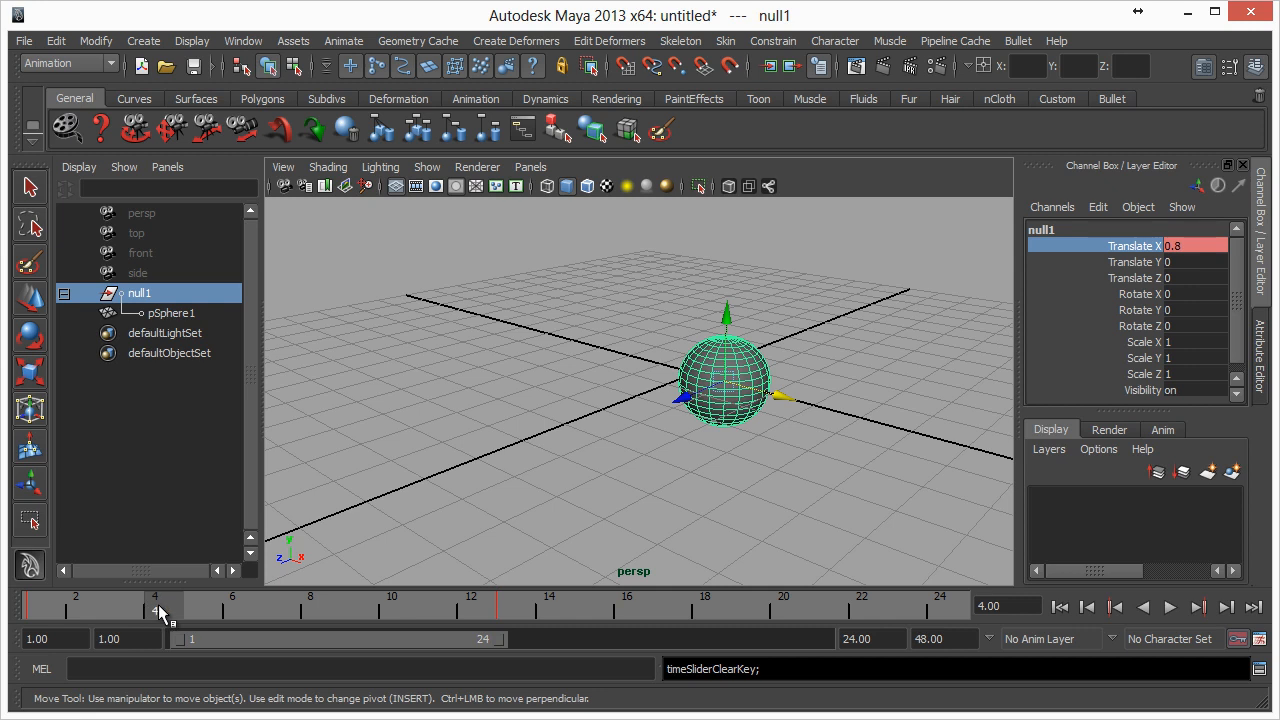
pyautogui.moveTo(158, 604); pyautogui.dragTo(983, 643)
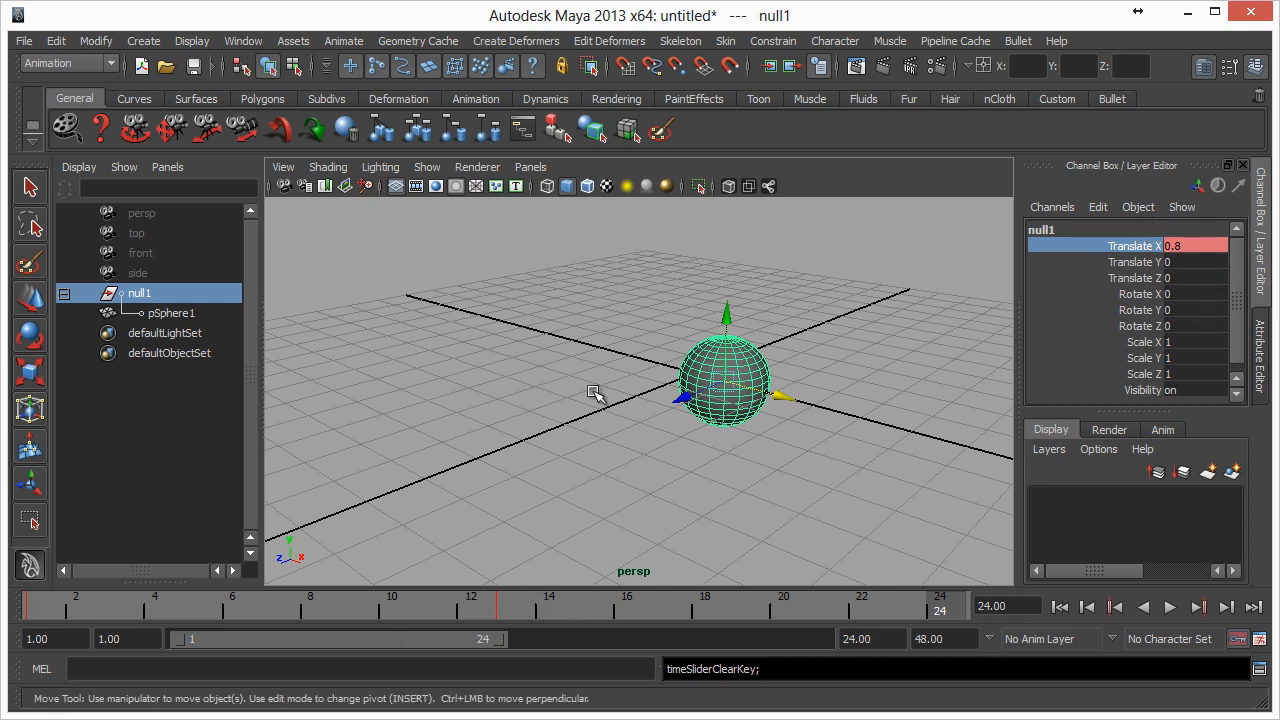
pyautogui.rightClick(1140, 248)
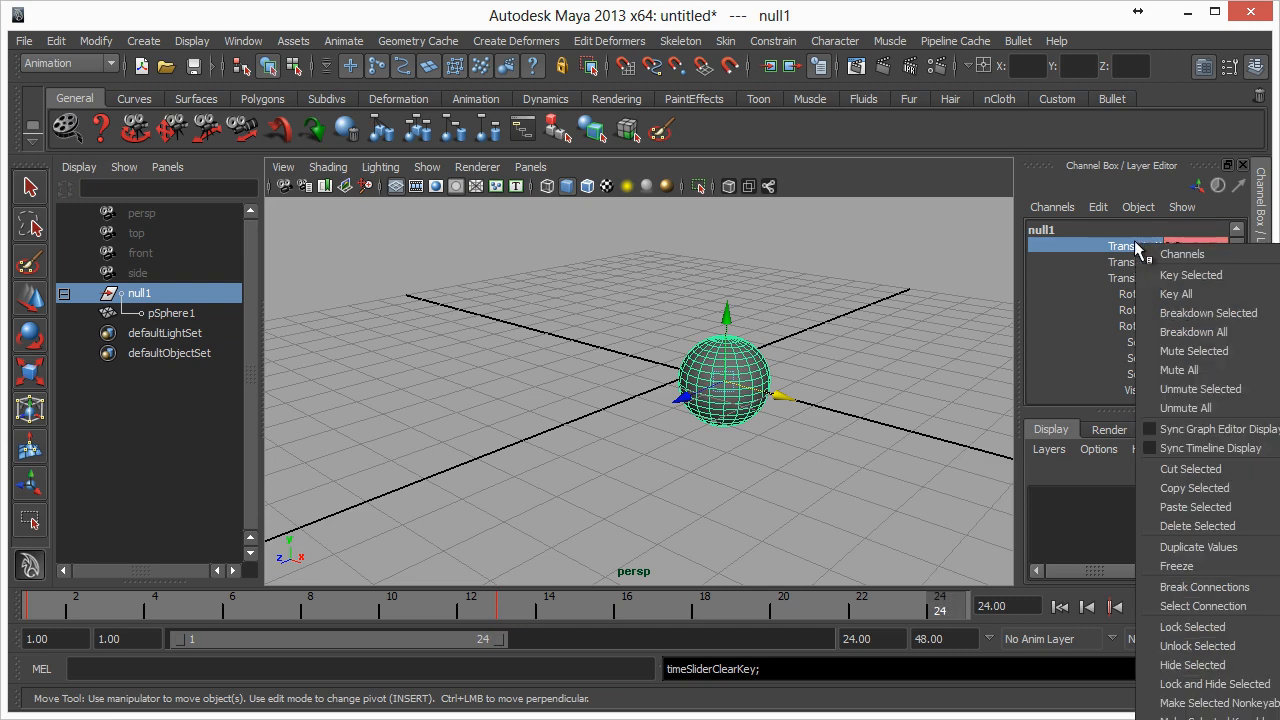
pyautogui.click(1196, 275)
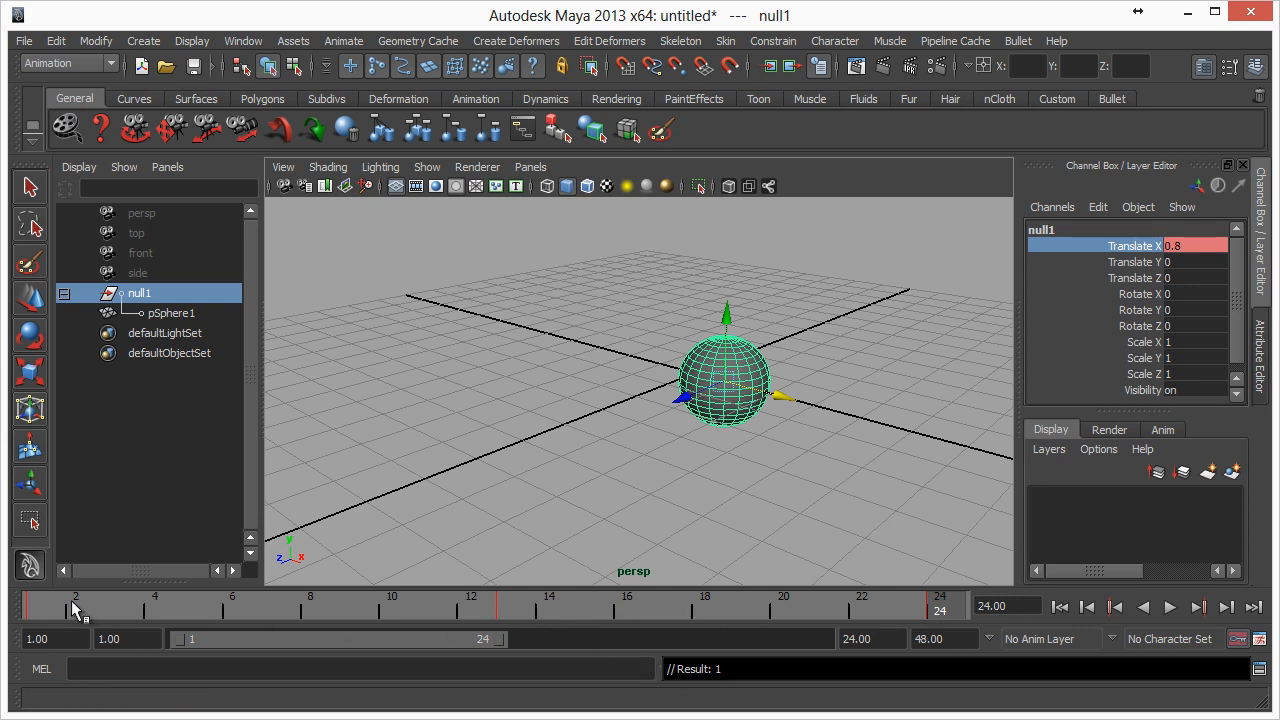
# Scrub and play null1's full motion, checking its poses at frames 13 and 24.
pyautogui.moveTo(44, 612); pyautogui.dragTo(979, 607)
pyautogui.click(510, 609)
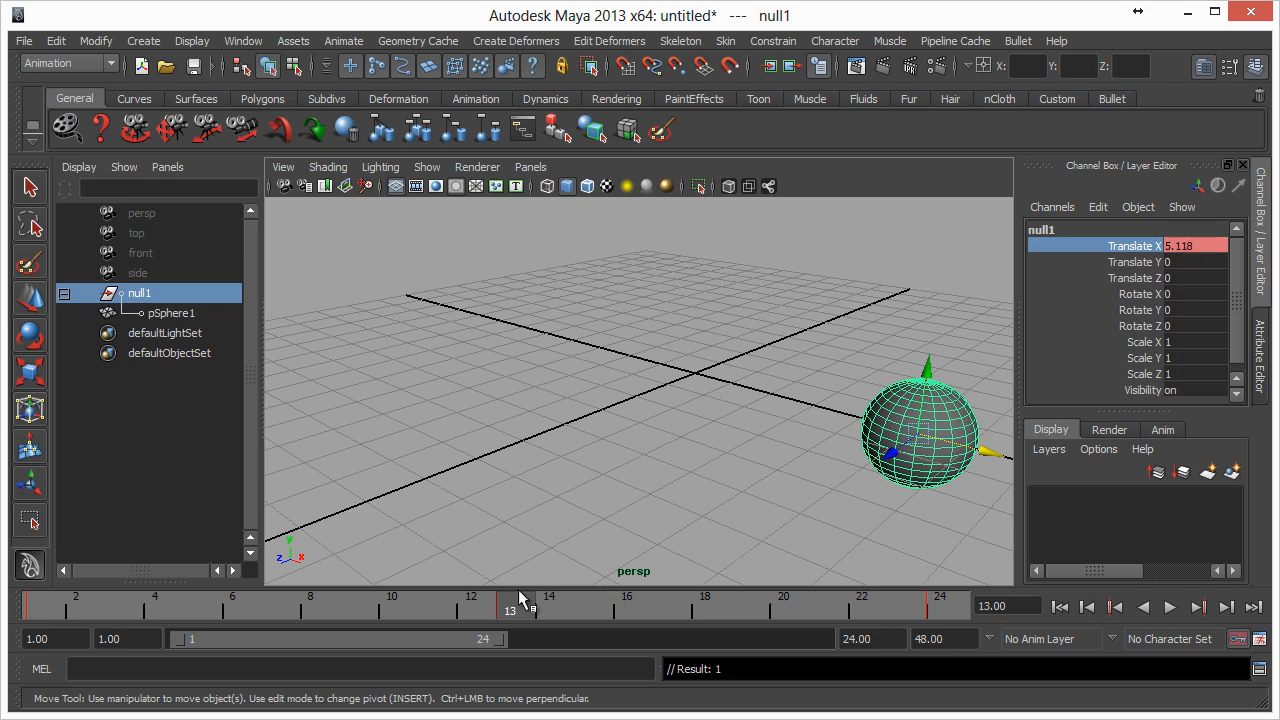
pyautogui.hotkey('alt', 'v')
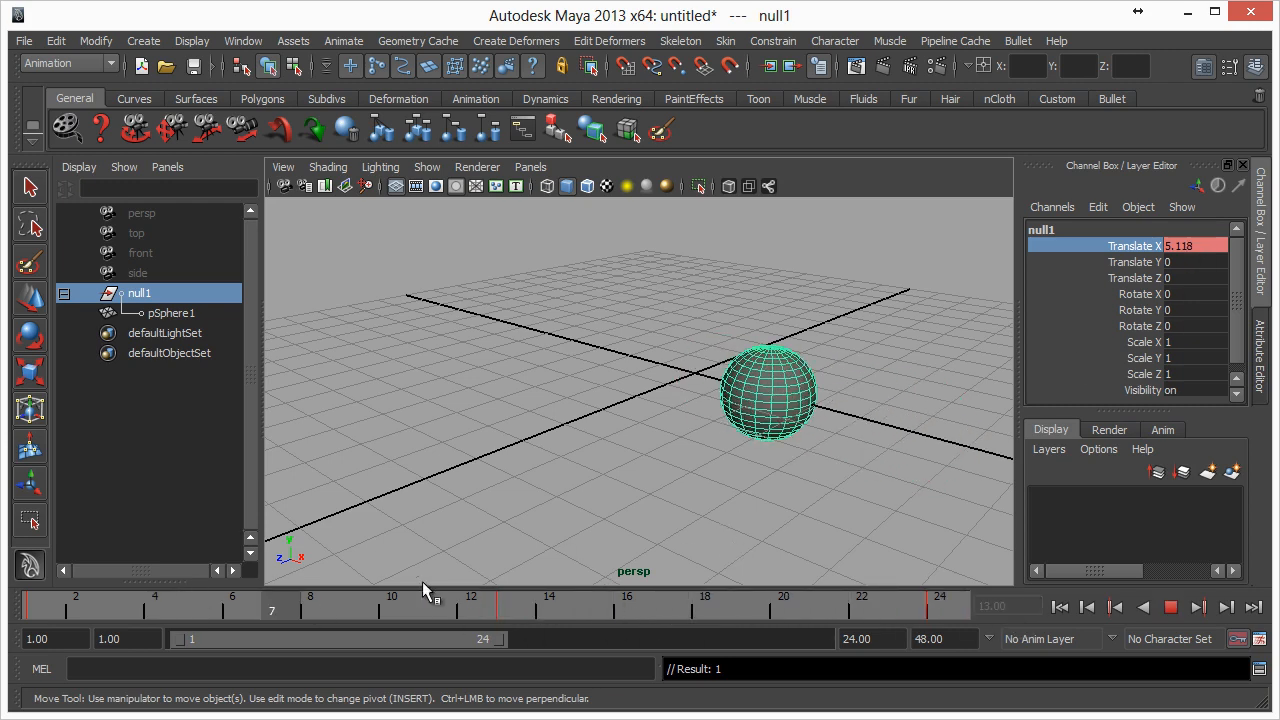
pyautogui.click(928, 604)
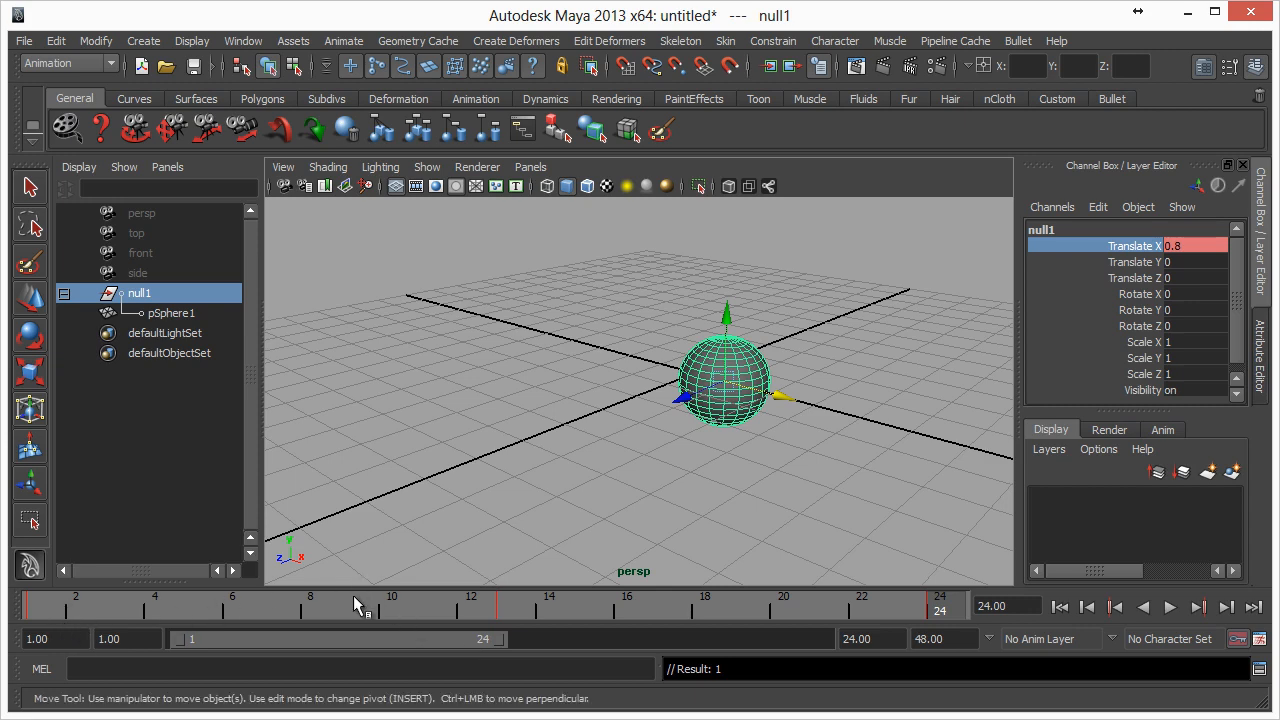
pyautogui.hotkey('alt', 'v')
pyautogui.click(935, 600)
pyautogui.hotkey('alt', 'v')
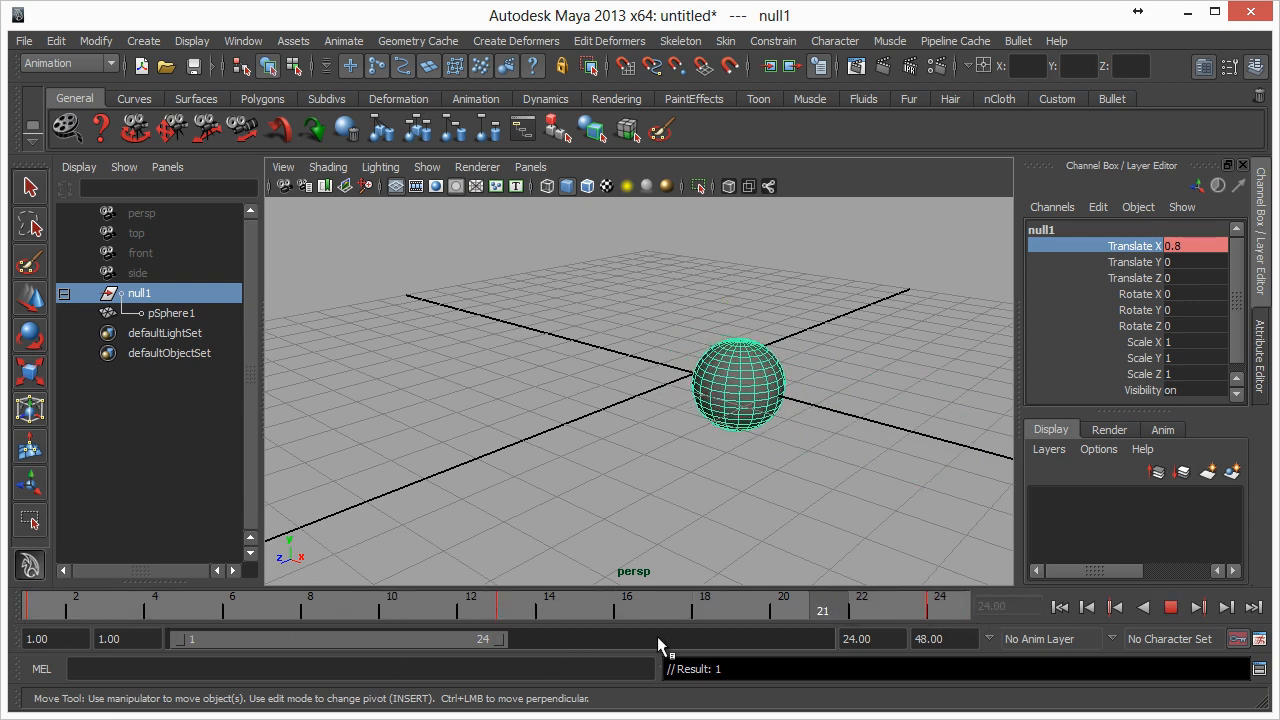
# Compare null1's poses at frames 4 and 24, and play the animation between checks.
pyautogui.click(159, 614)
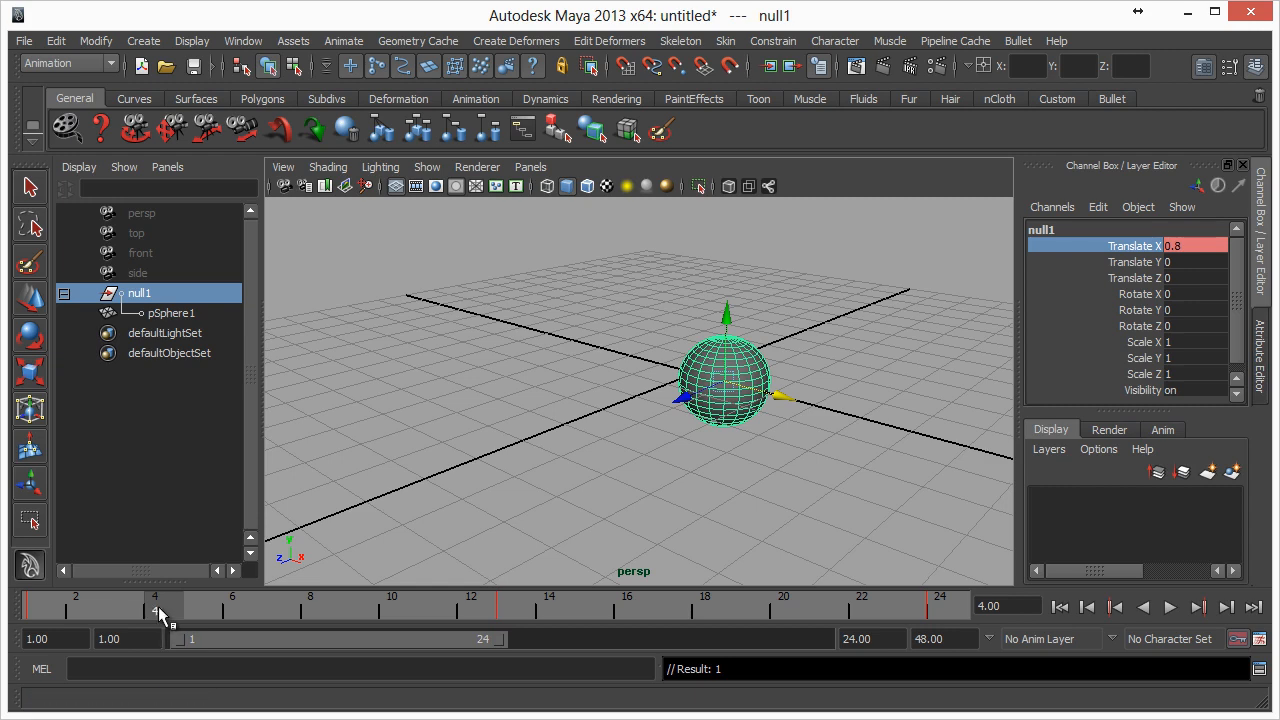
pyautogui.hotkey('alt', 'v')
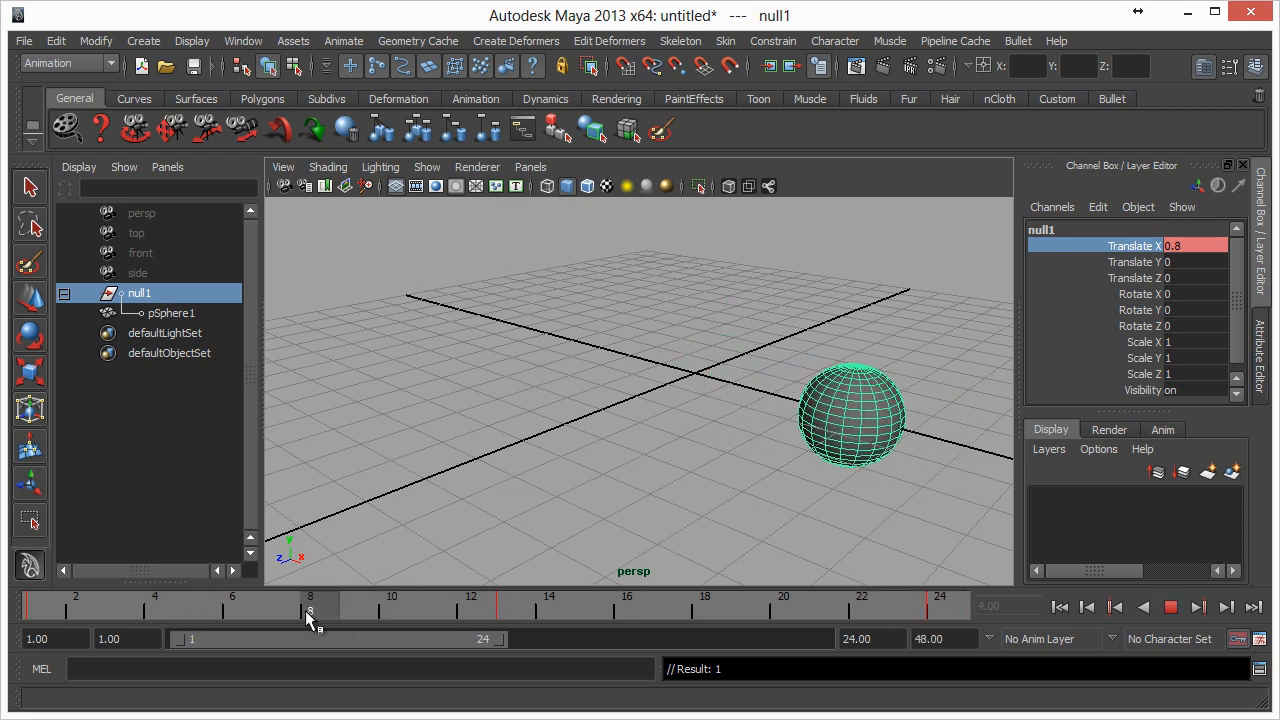
pyautogui.click(940, 609)
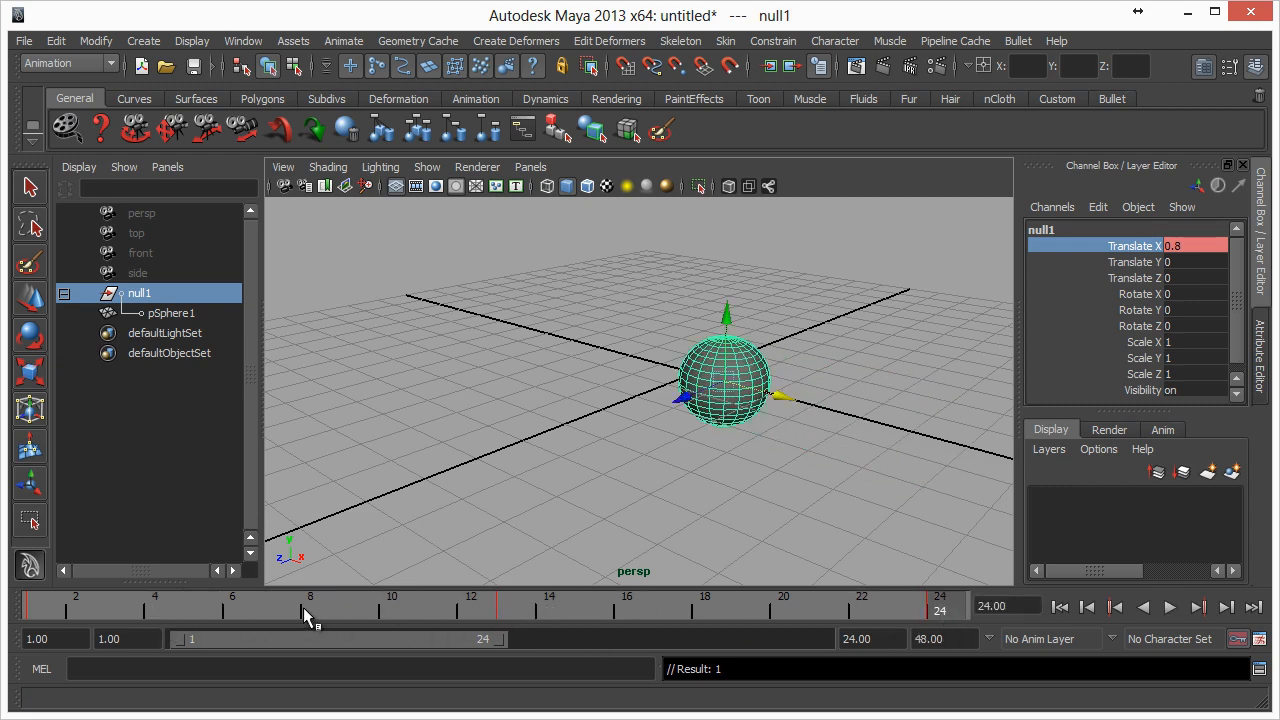
pyautogui.hotkey('alt', 'v')
pyautogui.click(1170, 607)
pyautogui.moveTo(282, 612); pyautogui.dragTo(168, 610)
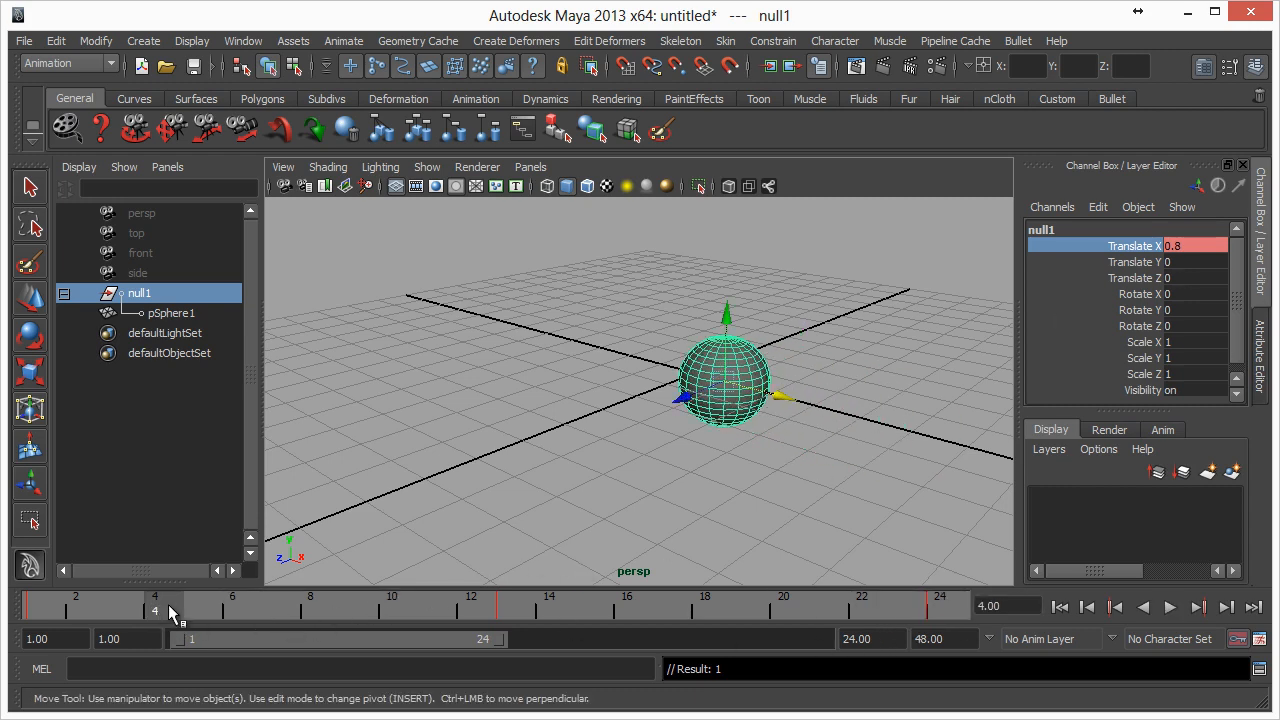
pyautogui.hotkey('alt', 'v')
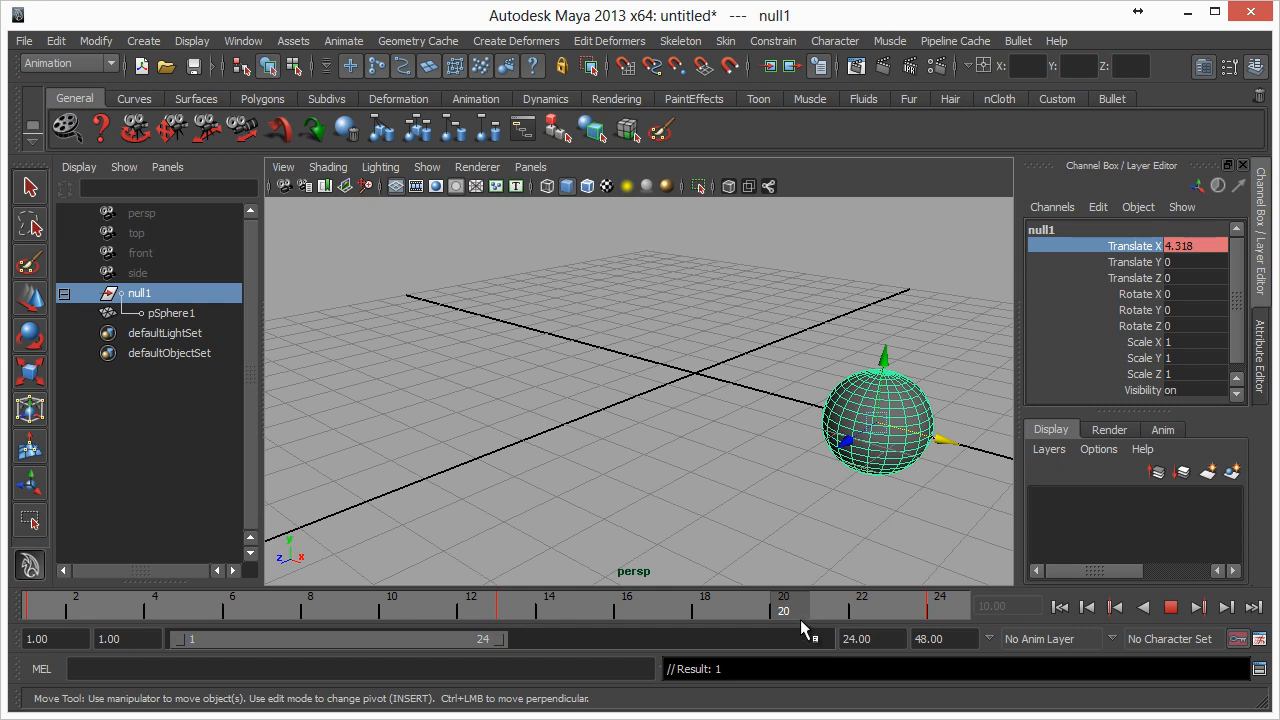
pyautogui.press('Escape')
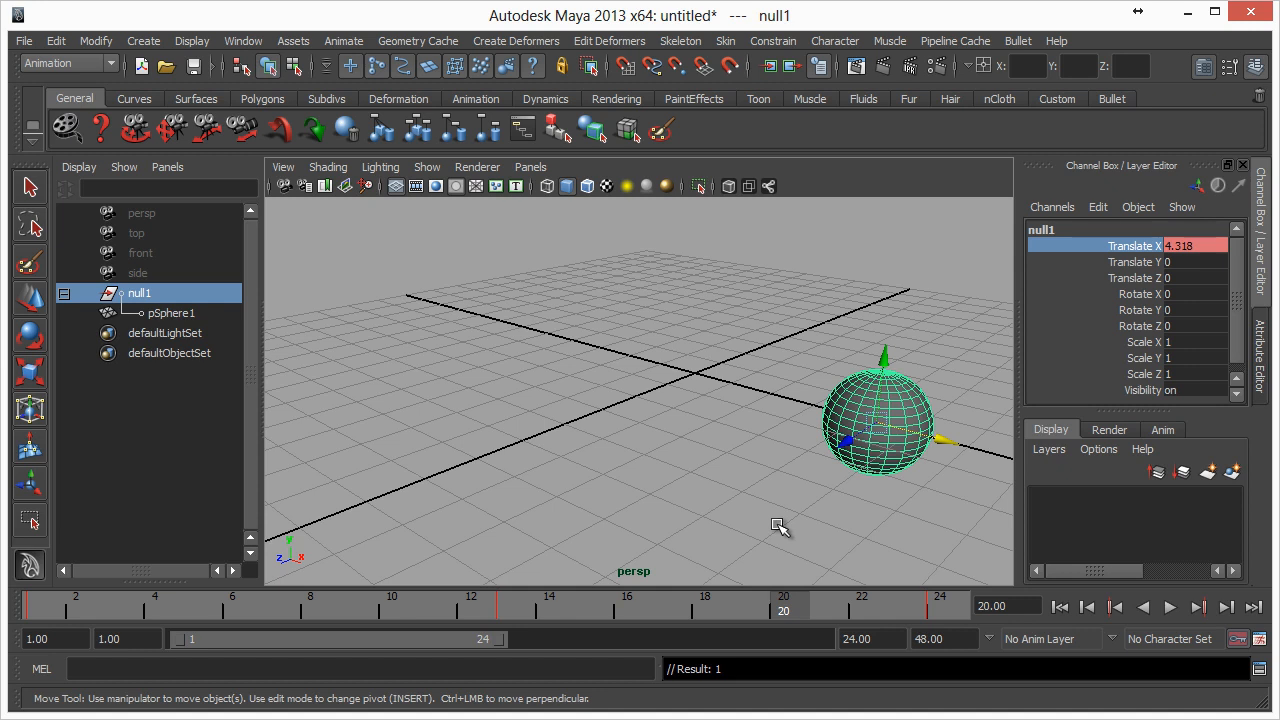
# Examine pSphere1's own channels and timeline keys while playing the motion of its parent.
pyautogui.click(169, 313)
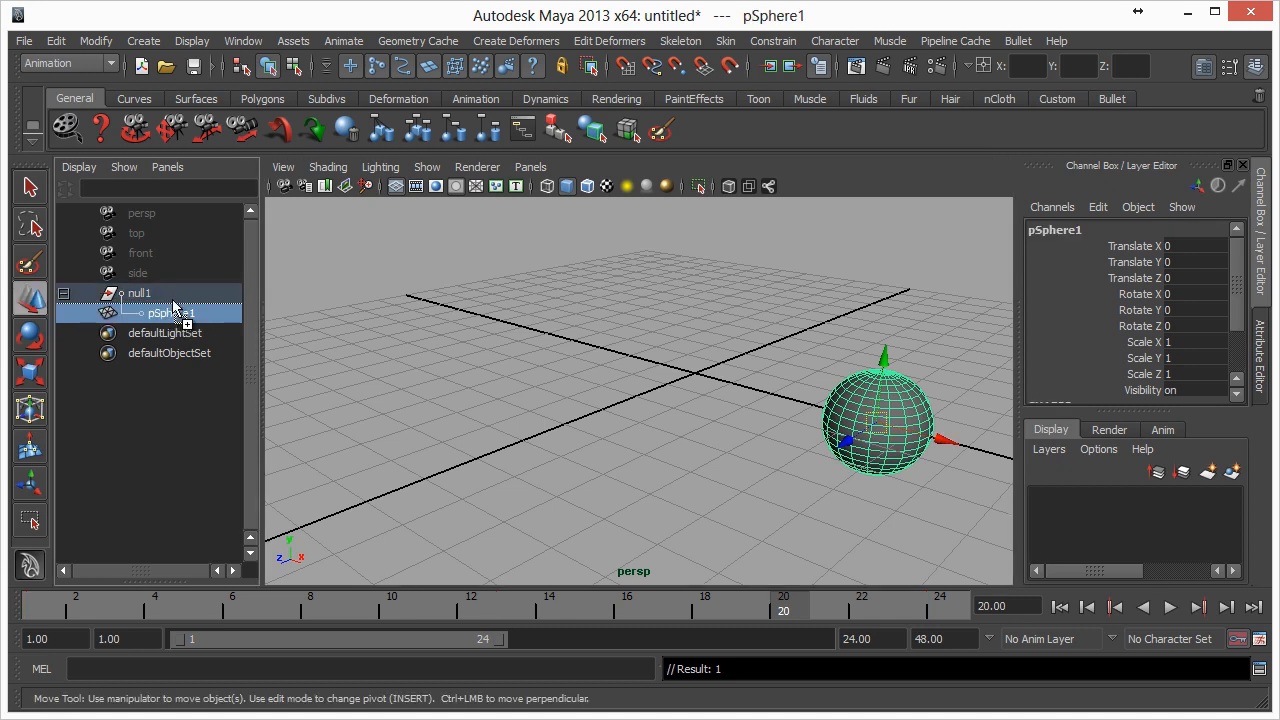
pyautogui.moveTo(174, 284); pyautogui.dragTo(162, 314, button='middle')
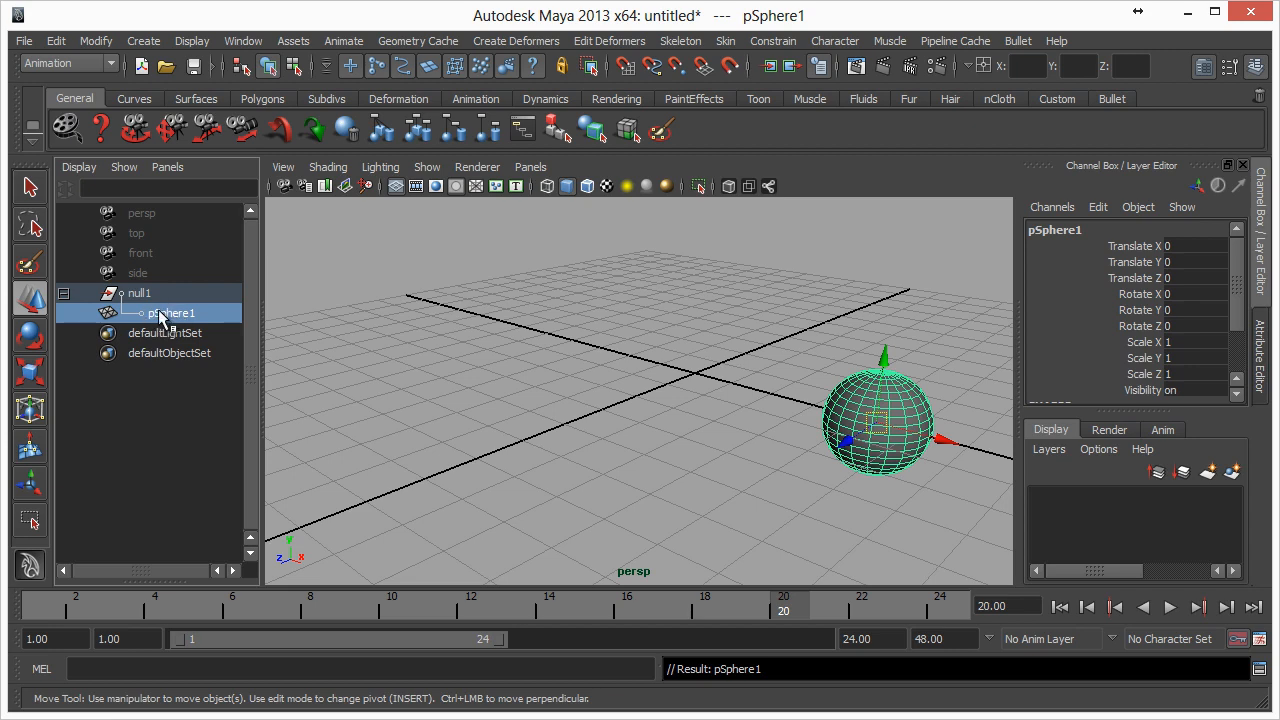
pyautogui.hotkey('alt', 'v')
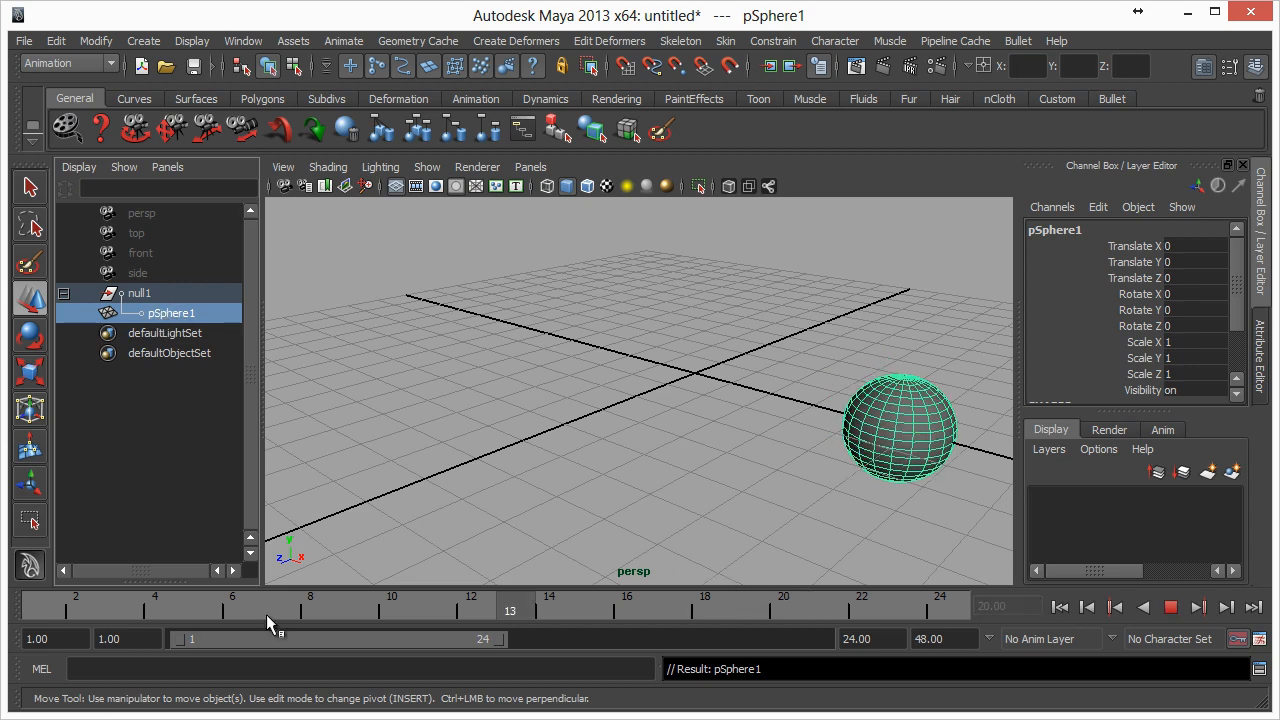
pyautogui.hotkey('alt', 'v')
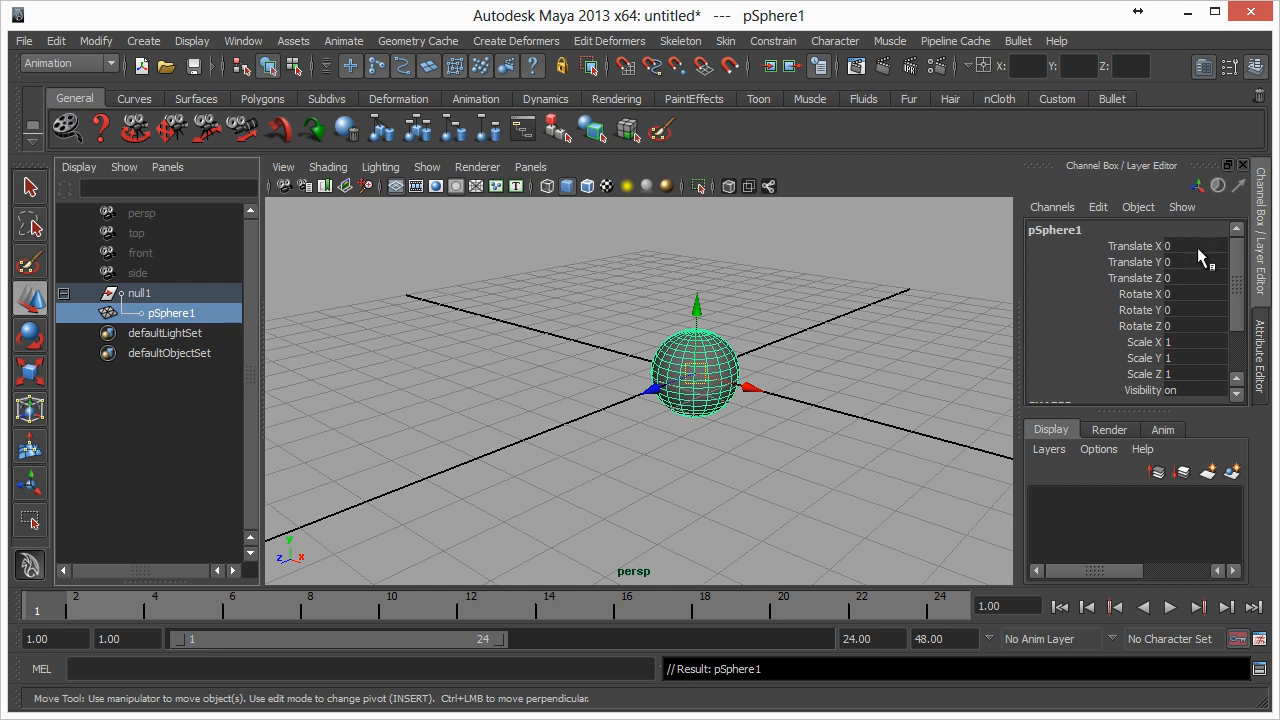
# Compare the channels of null1 and pSphere1 at frame 1, and unparent pSphere1 from null1.
pyautogui.click(136, 293)
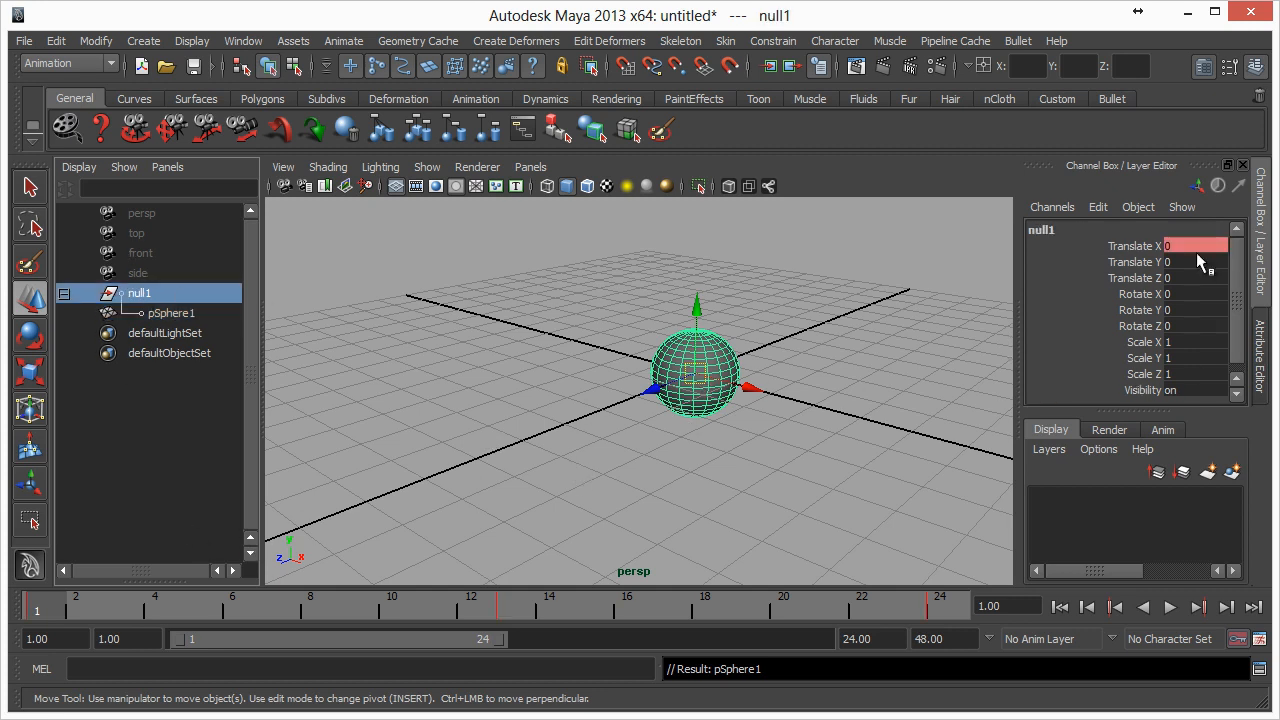
pyautogui.click(160, 313)
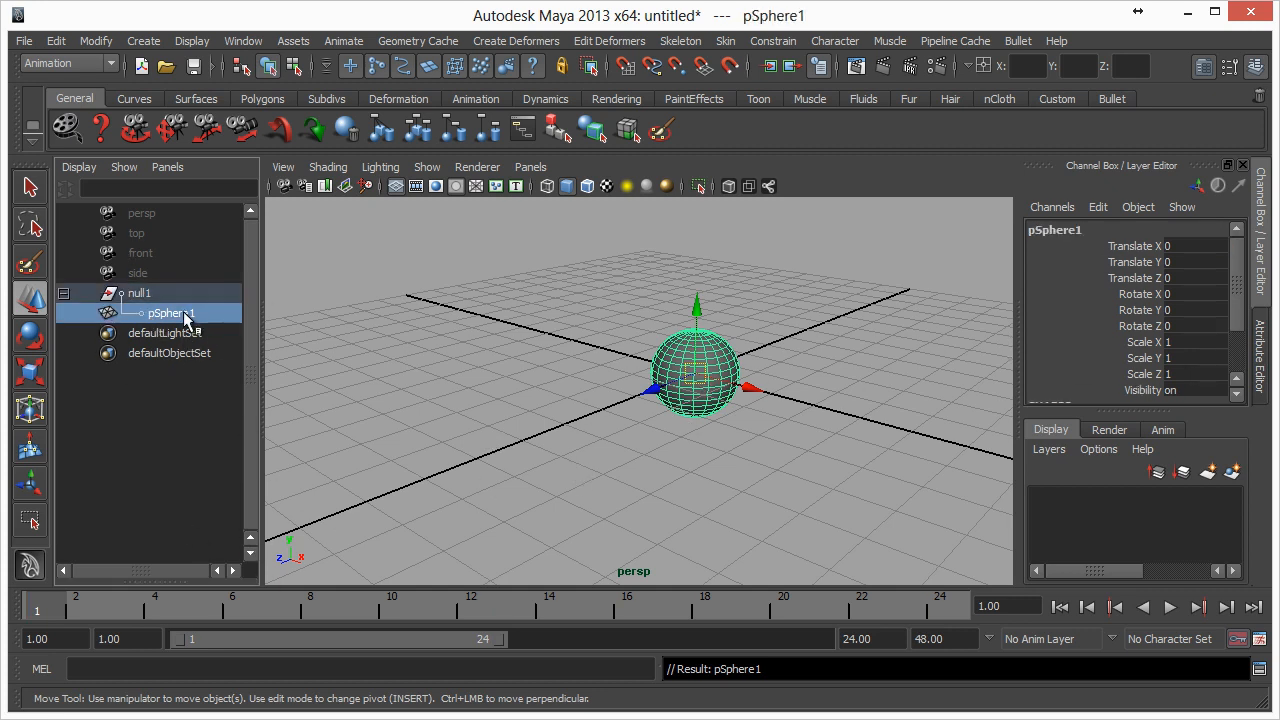
pyautogui.moveTo(183, 312); pyautogui.dragTo(192, 281, button='middle')
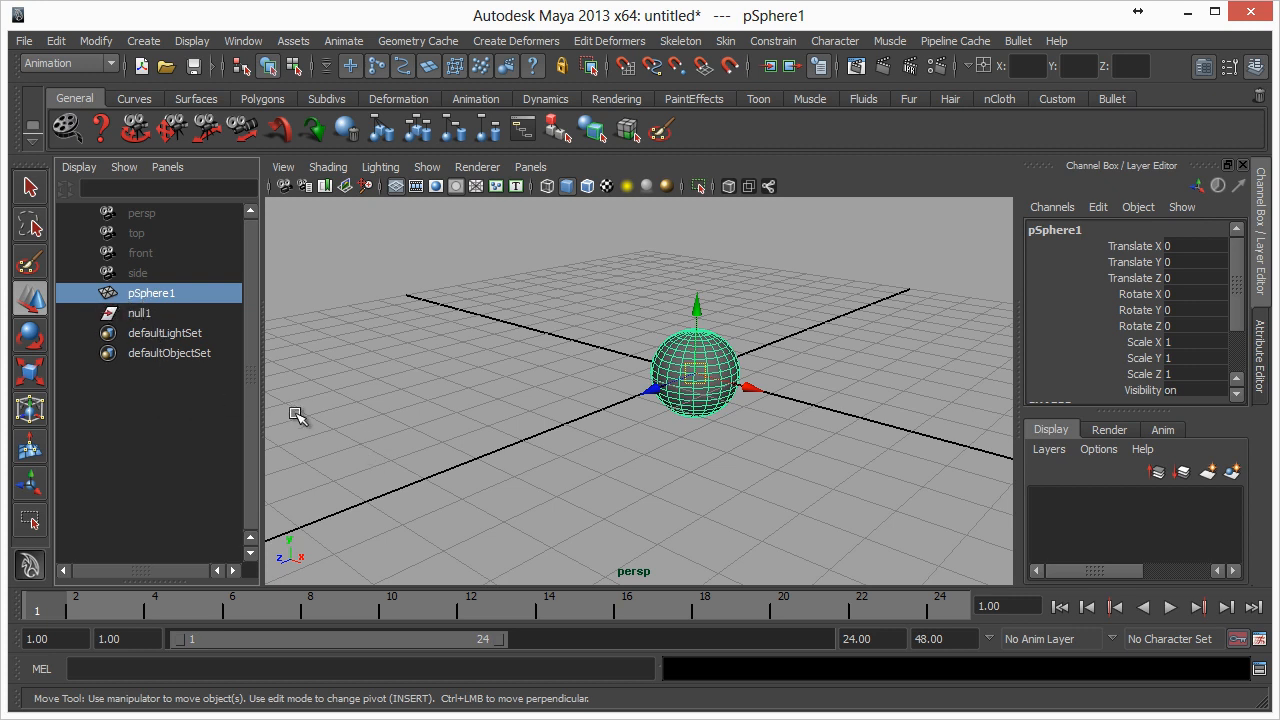
# Scrub and play null1's animation to check how it moves with pSphere1 detached.
pyautogui.click(156, 316)
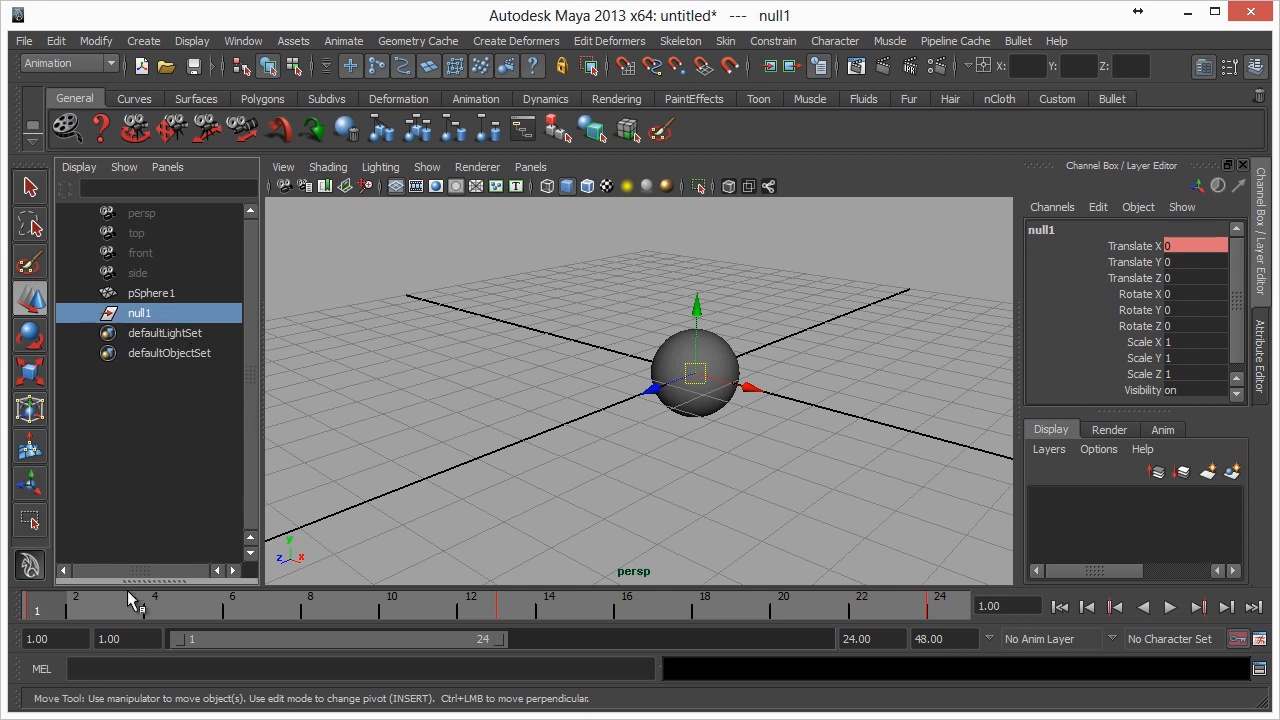
pyautogui.moveTo(75, 611)
pyautogui.mouseDown()
pyautogui.moveTo(219, 604)
pyautogui.moveTo(471, 623)
pyautogui.moveTo(75, 606)
pyautogui.mouseUp()
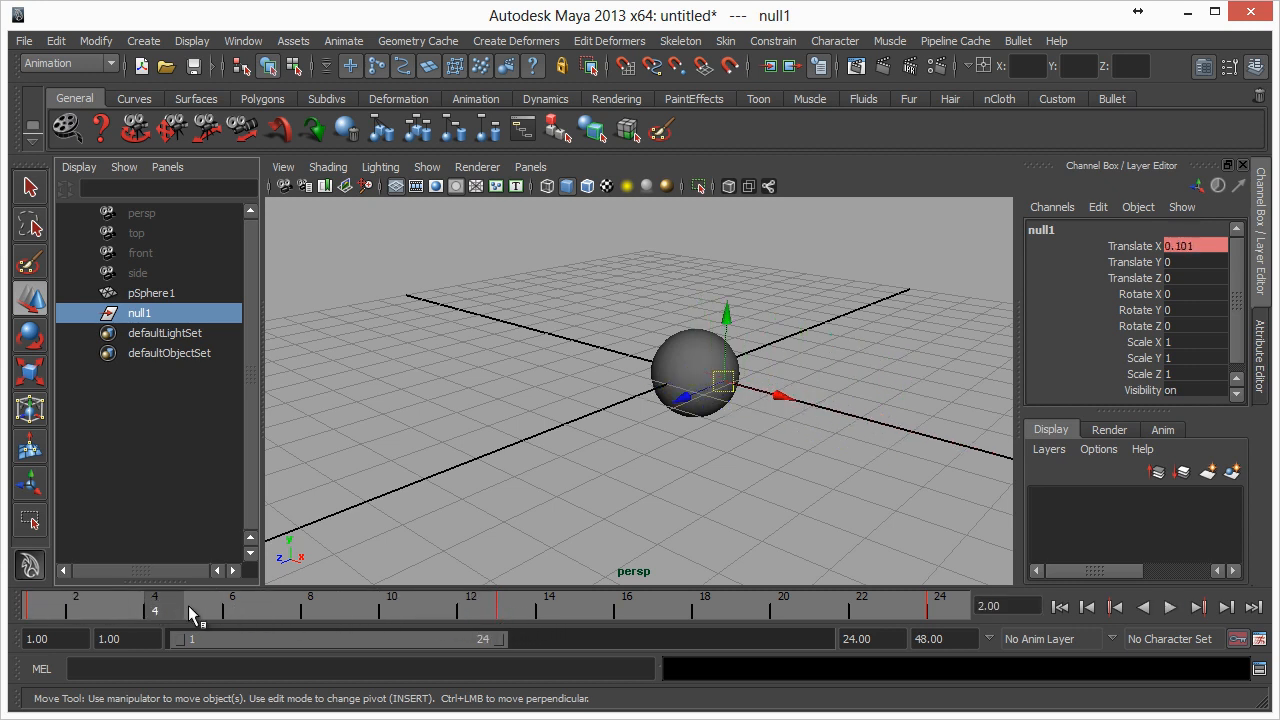
pyautogui.moveTo(188, 605); pyautogui.dragTo(477, 621)
pyautogui.moveTo(574, 613); pyautogui.dragTo(745, 616)
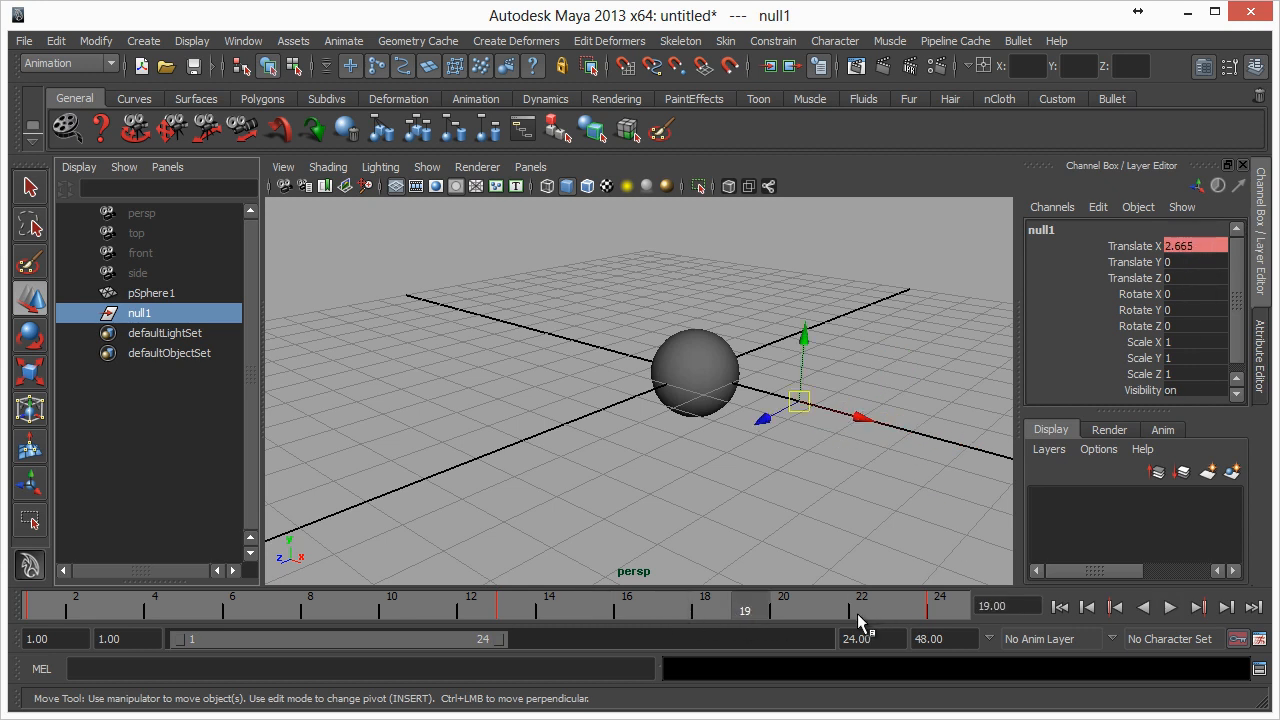
pyautogui.moveTo(858, 620); pyautogui.dragTo(232, 606)
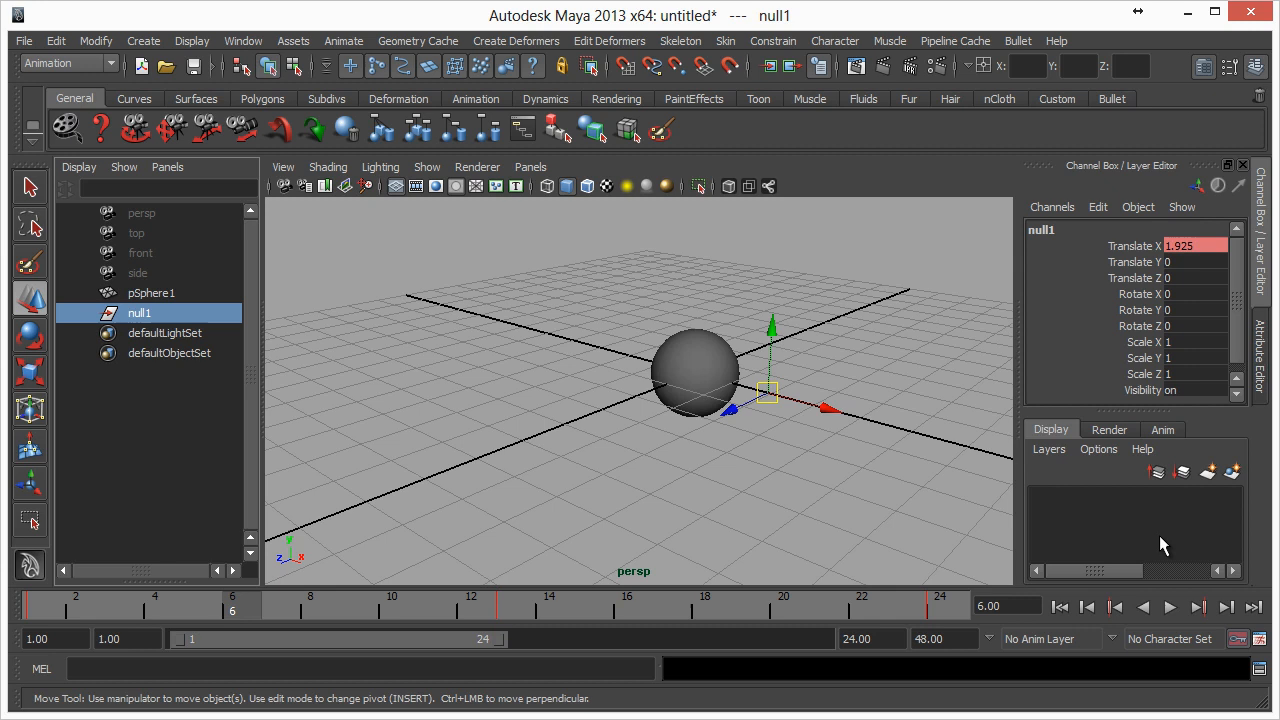
pyautogui.click(1170, 607)
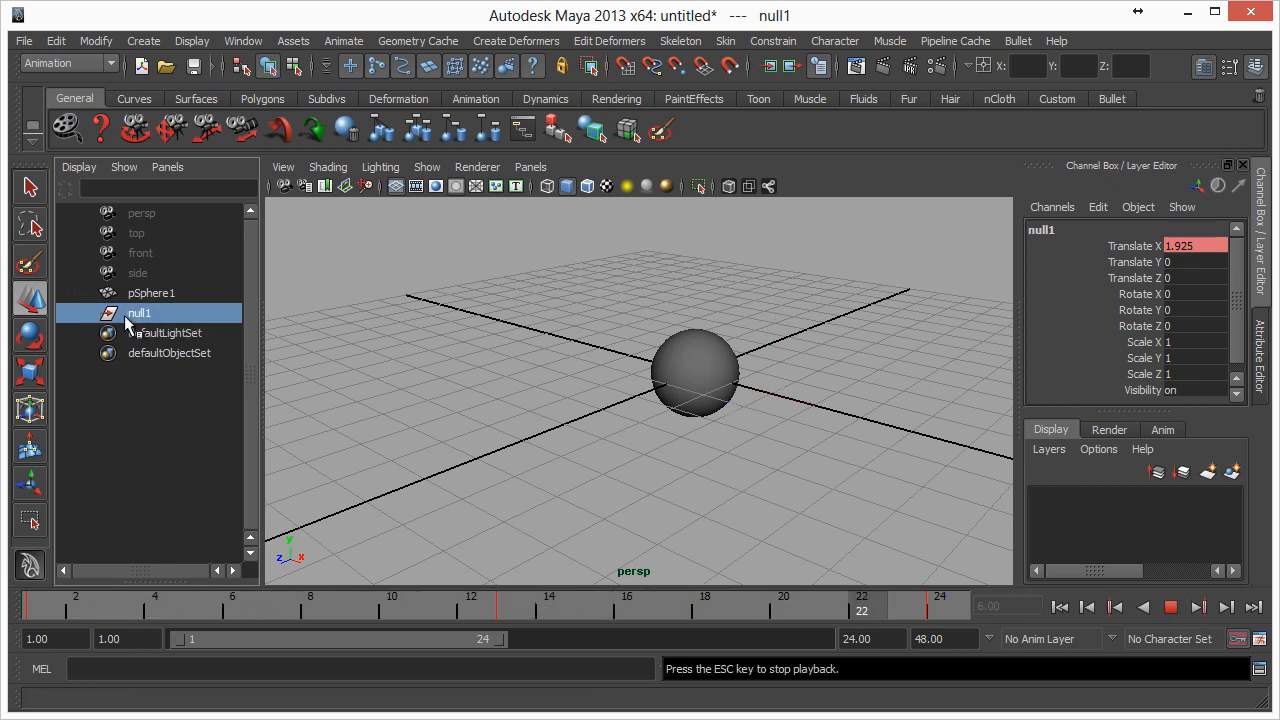
pyautogui.click(1171, 607)
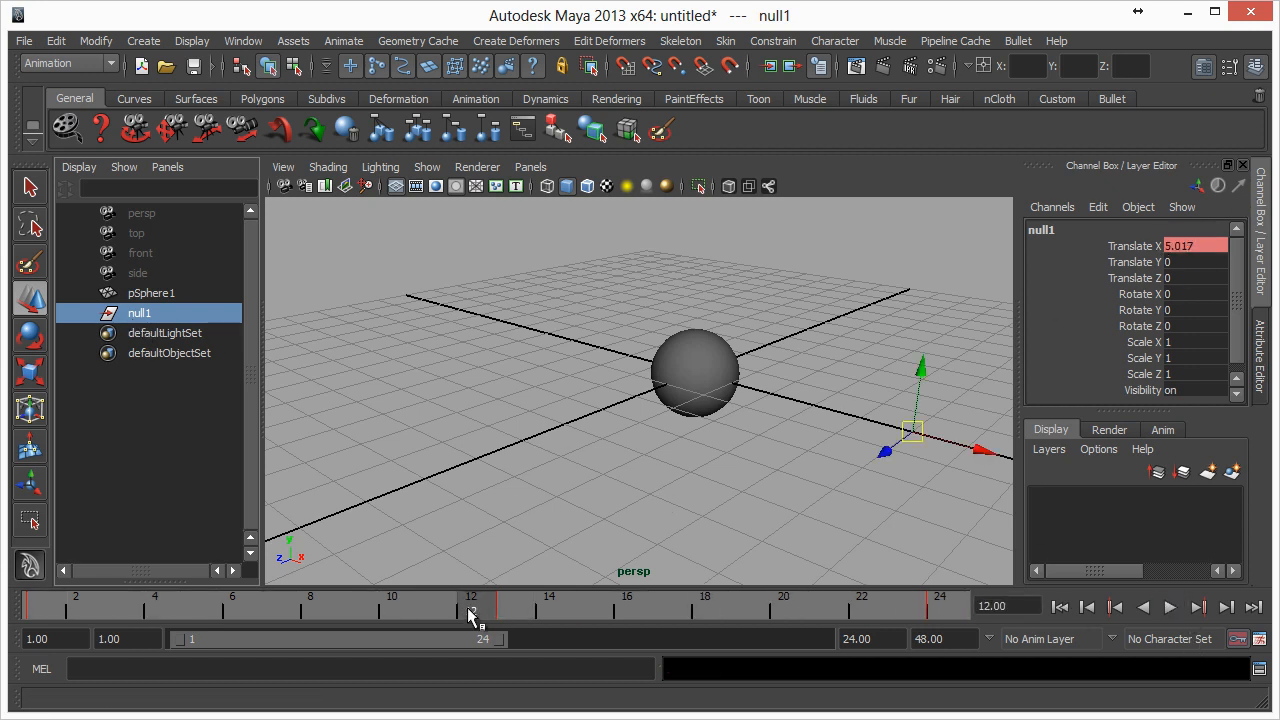
# Inspect pSphere1 and null1 in turn at frame 19 to compare their channels and keys.
pyautogui.moveTo(471, 614); pyautogui.dragTo(752, 580)
pyautogui.click(171, 293)
pyautogui.click(171, 313)
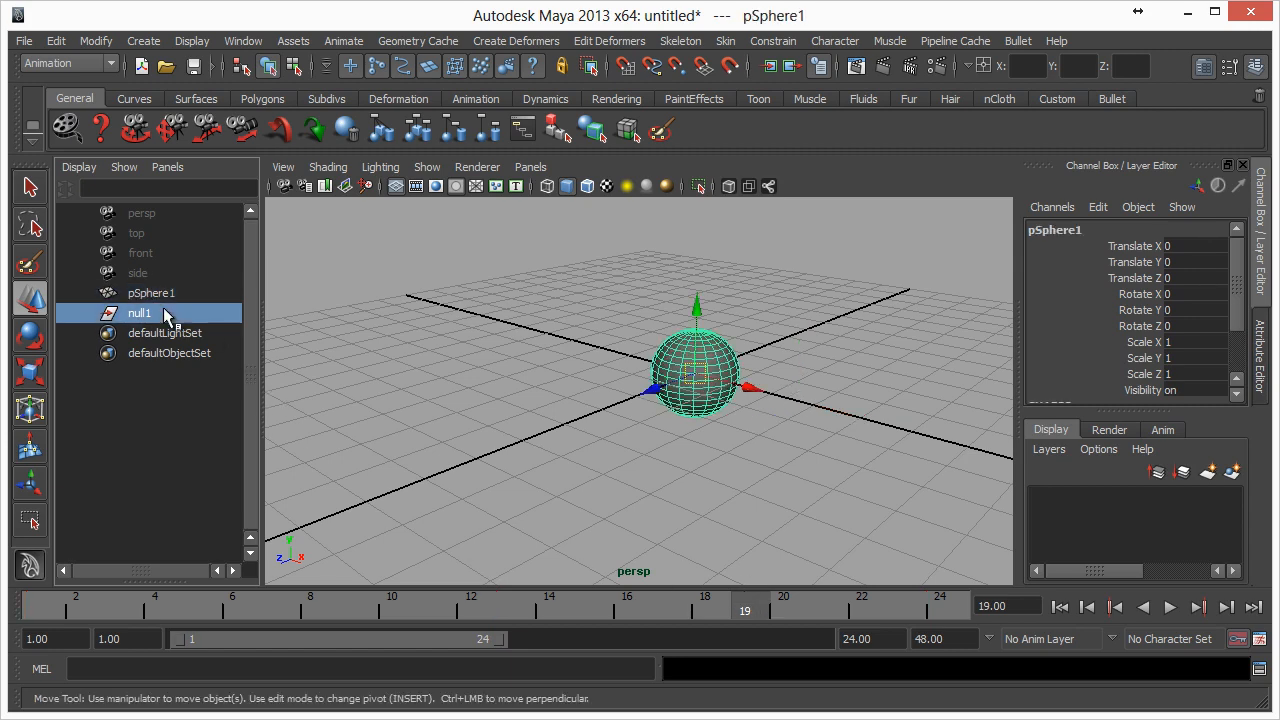
pyautogui.click(180, 294)
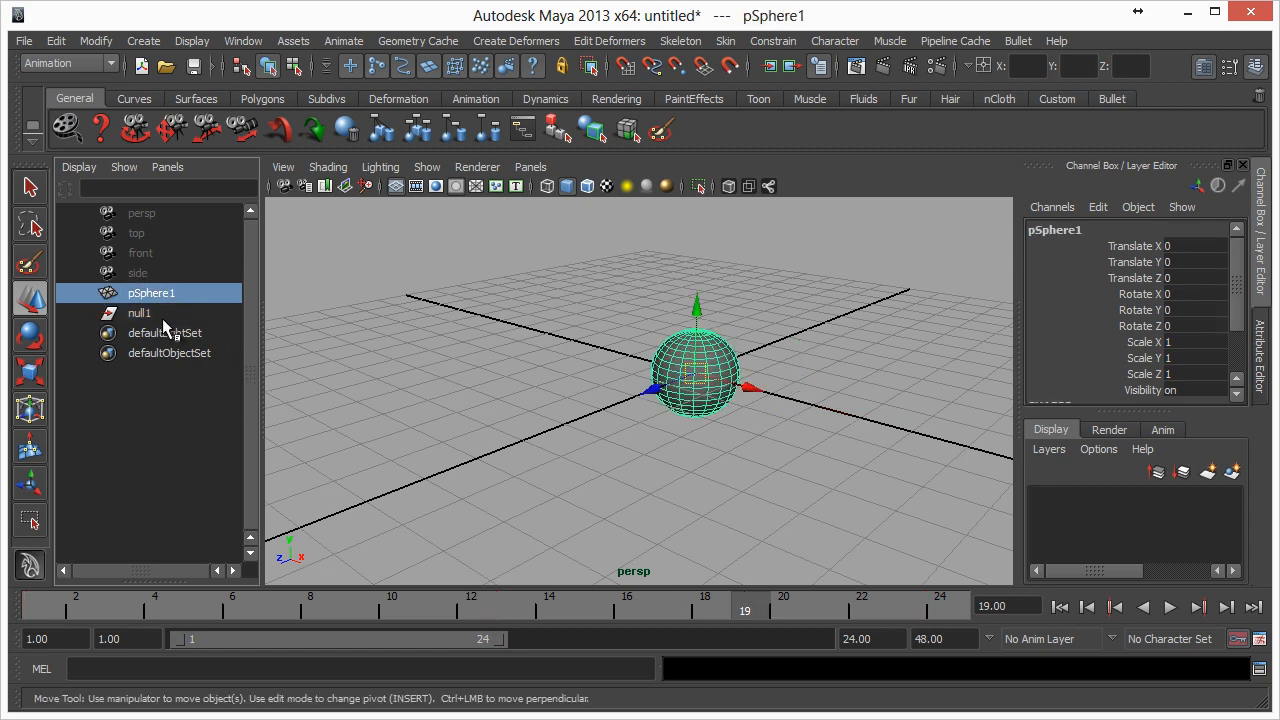
pyautogui.click(162, 315)
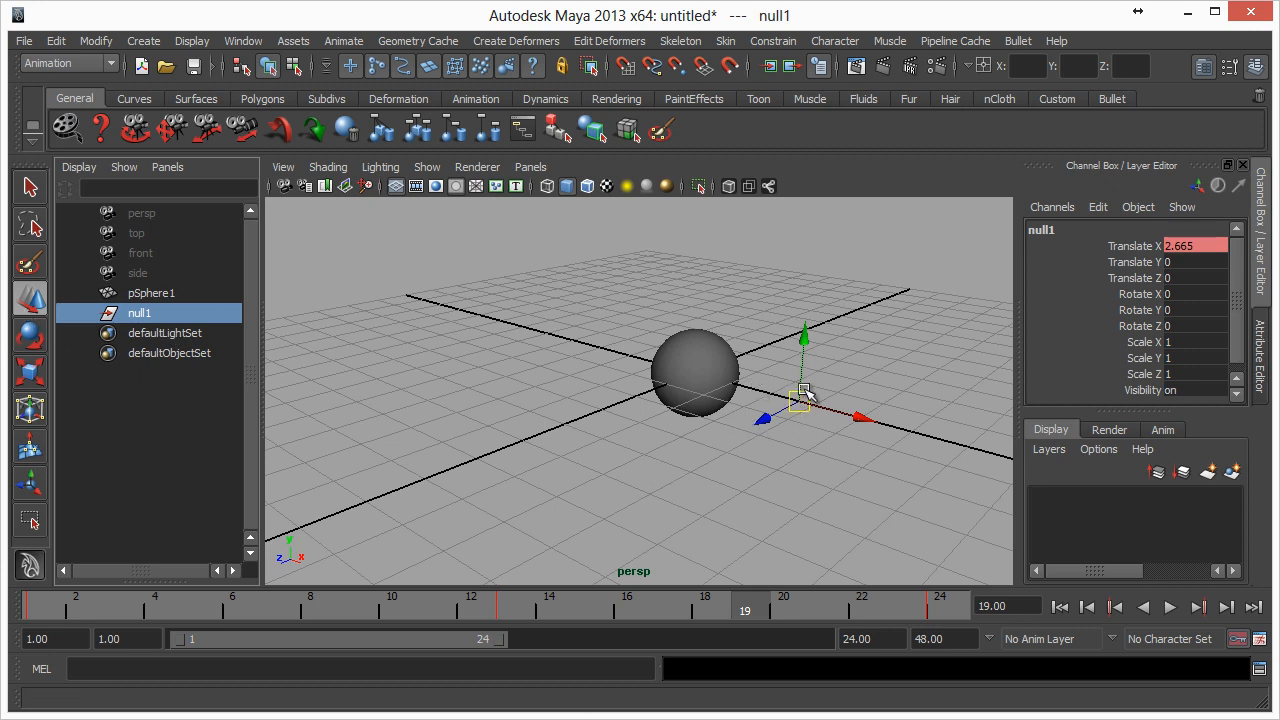
# Review null1's movement through frames 10, 16 and 24, return to frame 1 and clear the selection.
pyautogui.moveTo(95, 598); pyautogui.dragTo(392, 612)
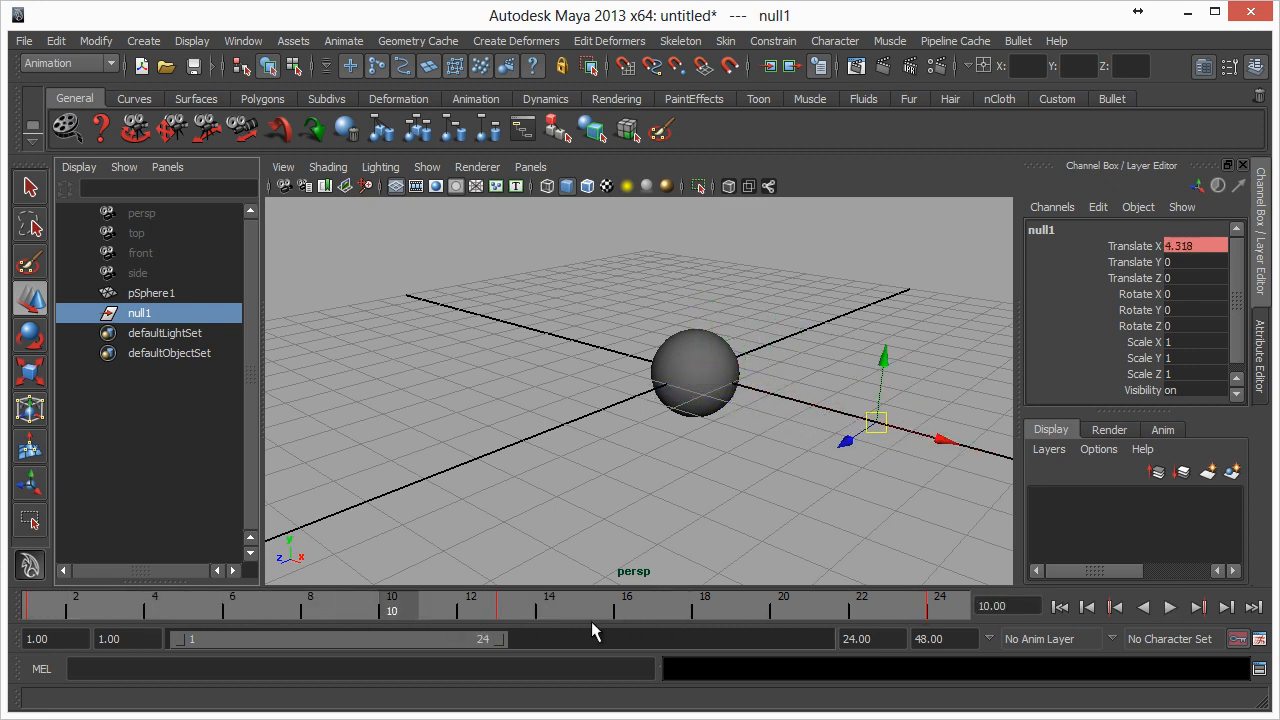
pyautogui.moveTo(532, 612); pyautogui.dragTo(614, 610)
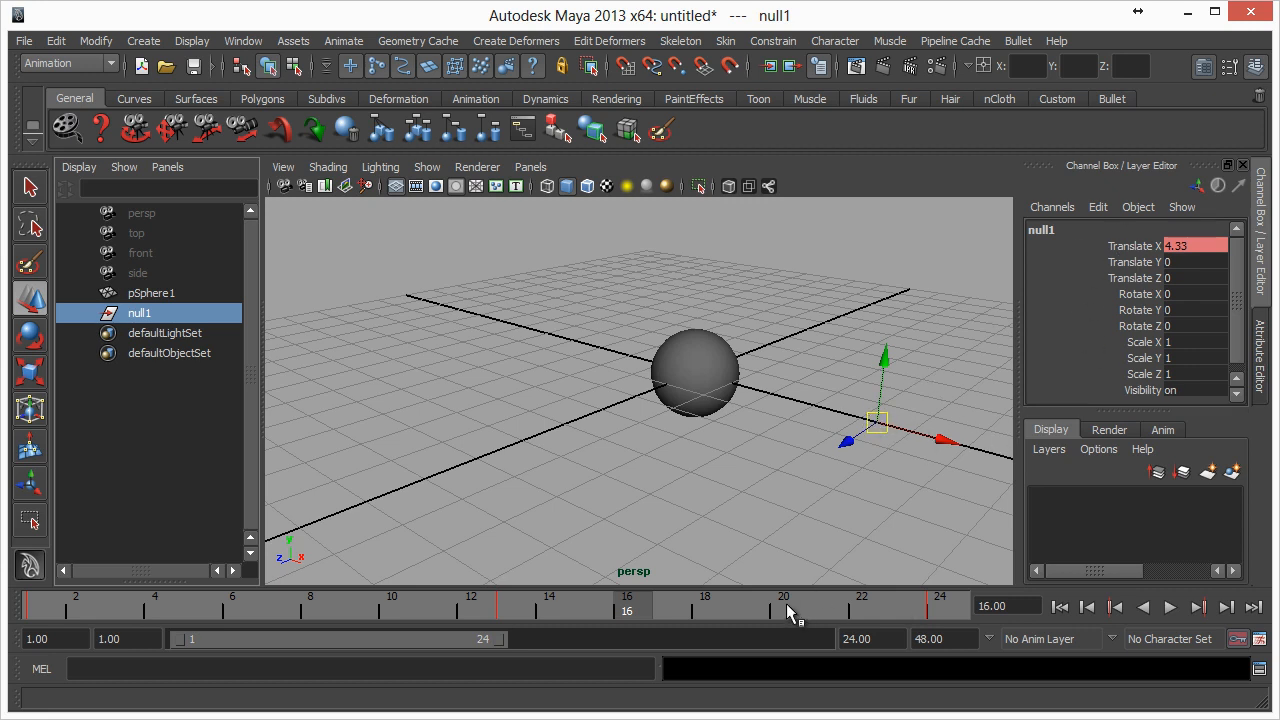
pyautogui.moveTo(791, 609); pyautogui.dragTo(903, 603)
pyautogui.click(949, 595)
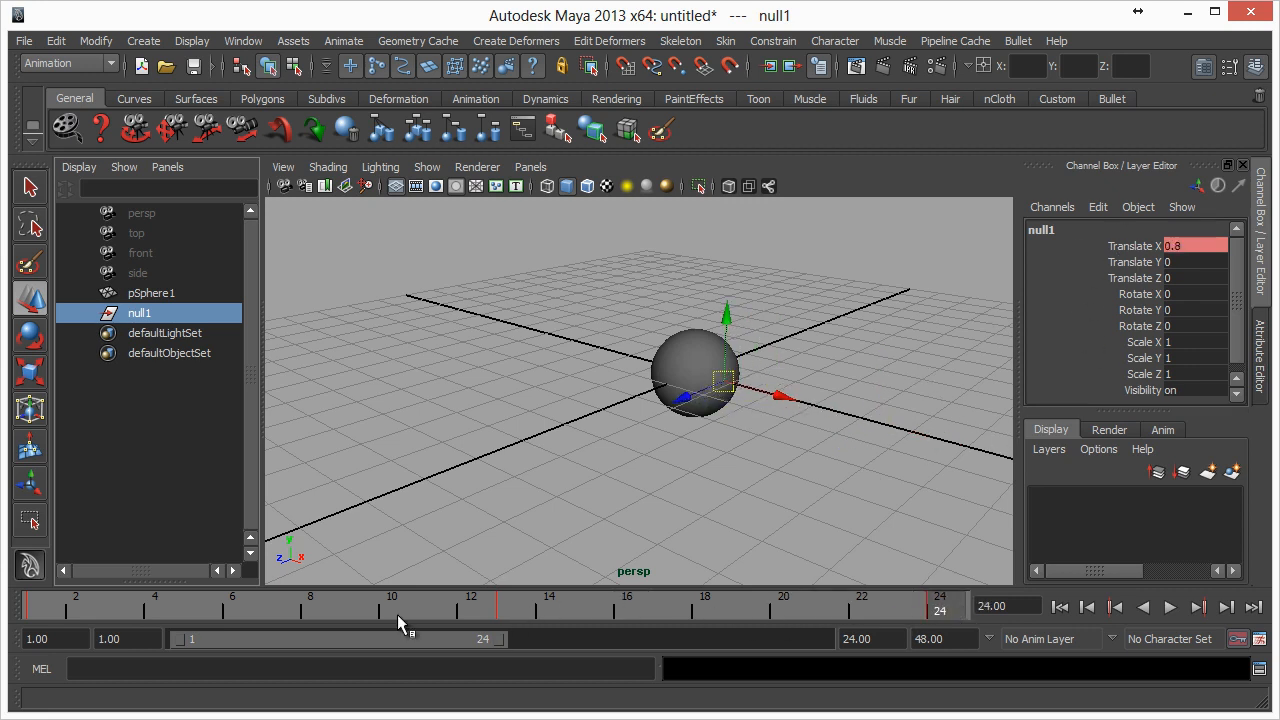
pyautogui.moveTo(298, 615); pyautogui.dragTo(28, 608)
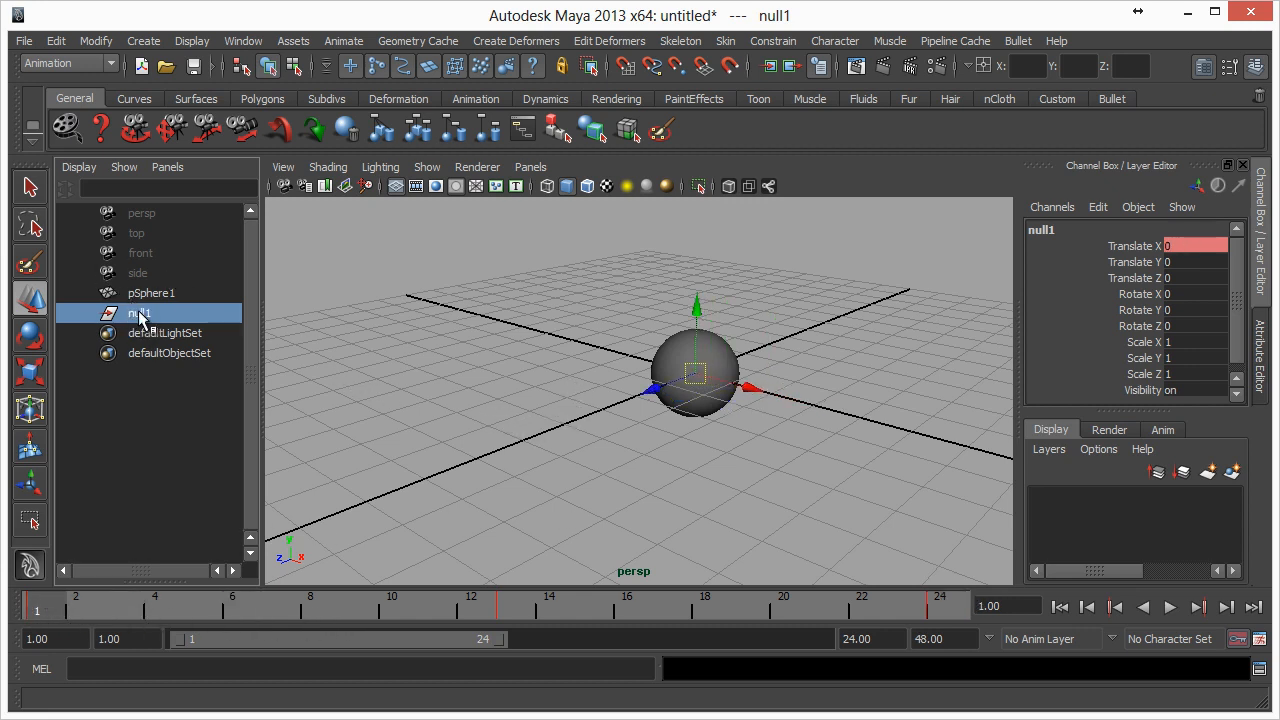
pyautogui.click(583, 455)
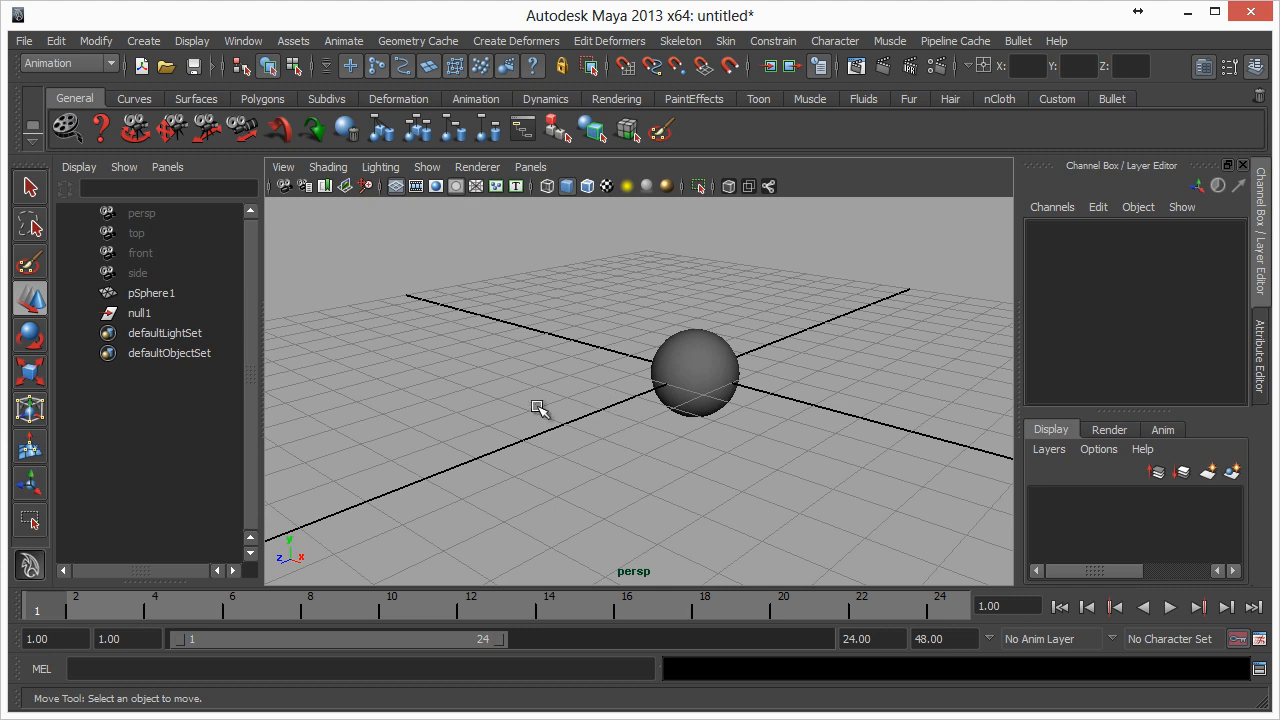
# Hide pSphere1 and create a polygon cube at the origin.
pyautogui.click(668, 400)
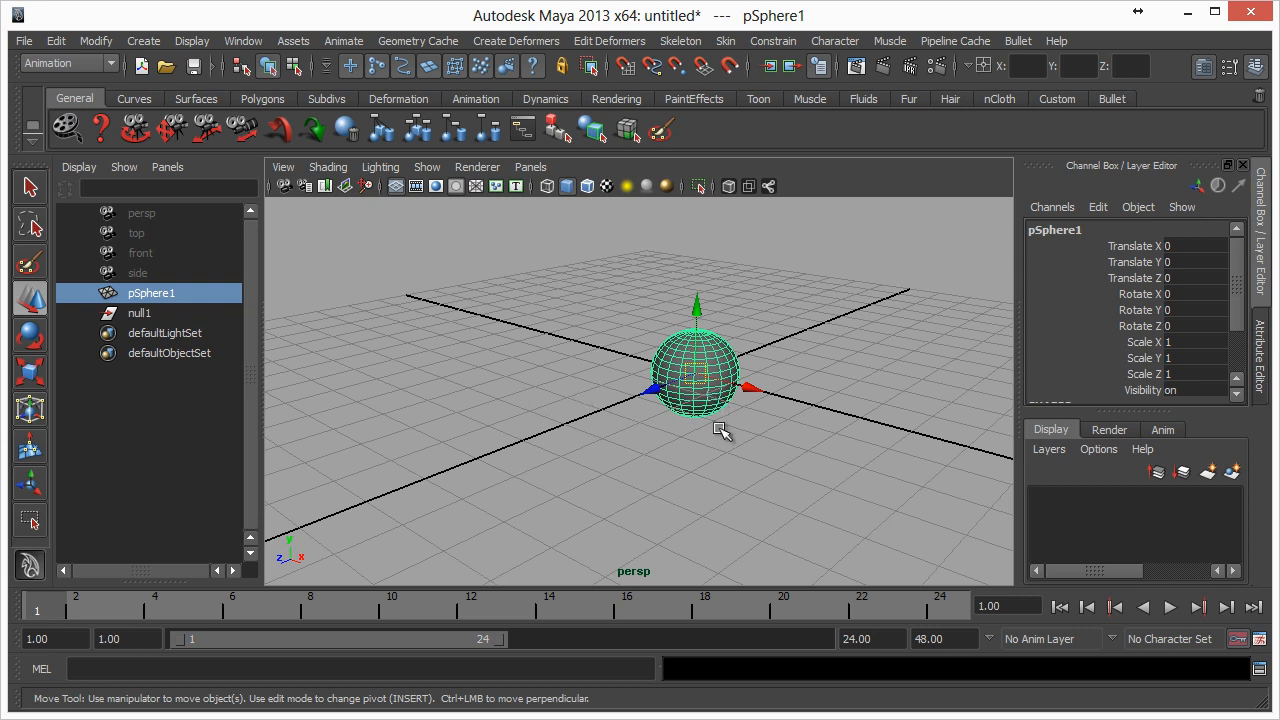
pyautogui.hotkey('ctrl', 'h')
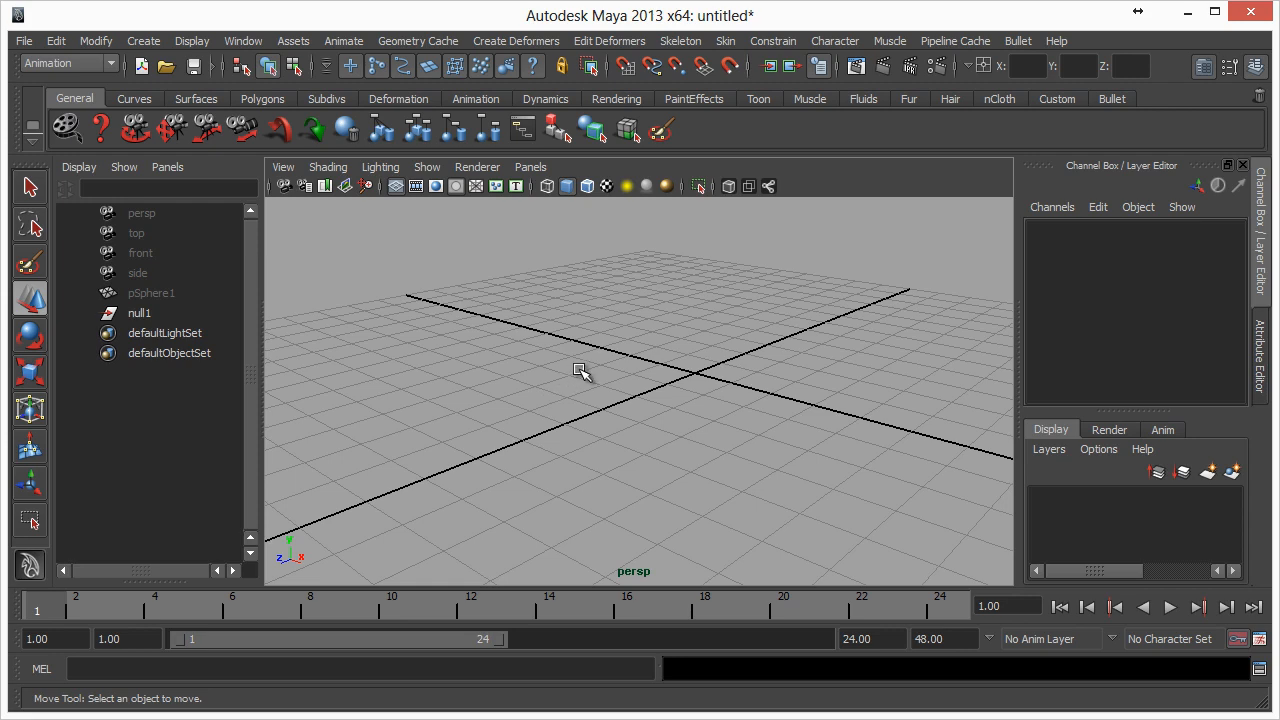
pyautogui.keyDown('shift'); pyautogui.moveTo(586, 369); pyautogui.dragTo(594, 400, button='right'); pyautogui.keyUp('shift')
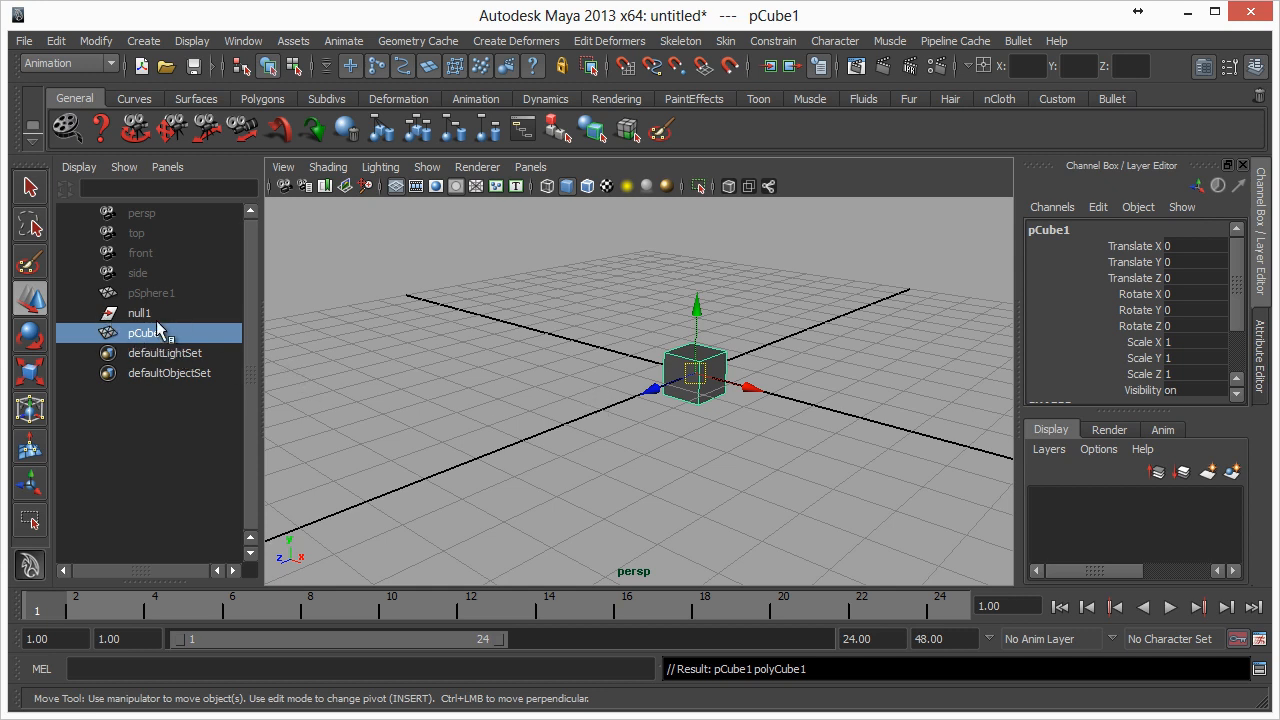
# Parent pCube1 under null1.
pyautogui.click(129, 317)
pyautogui.click(153, 328)
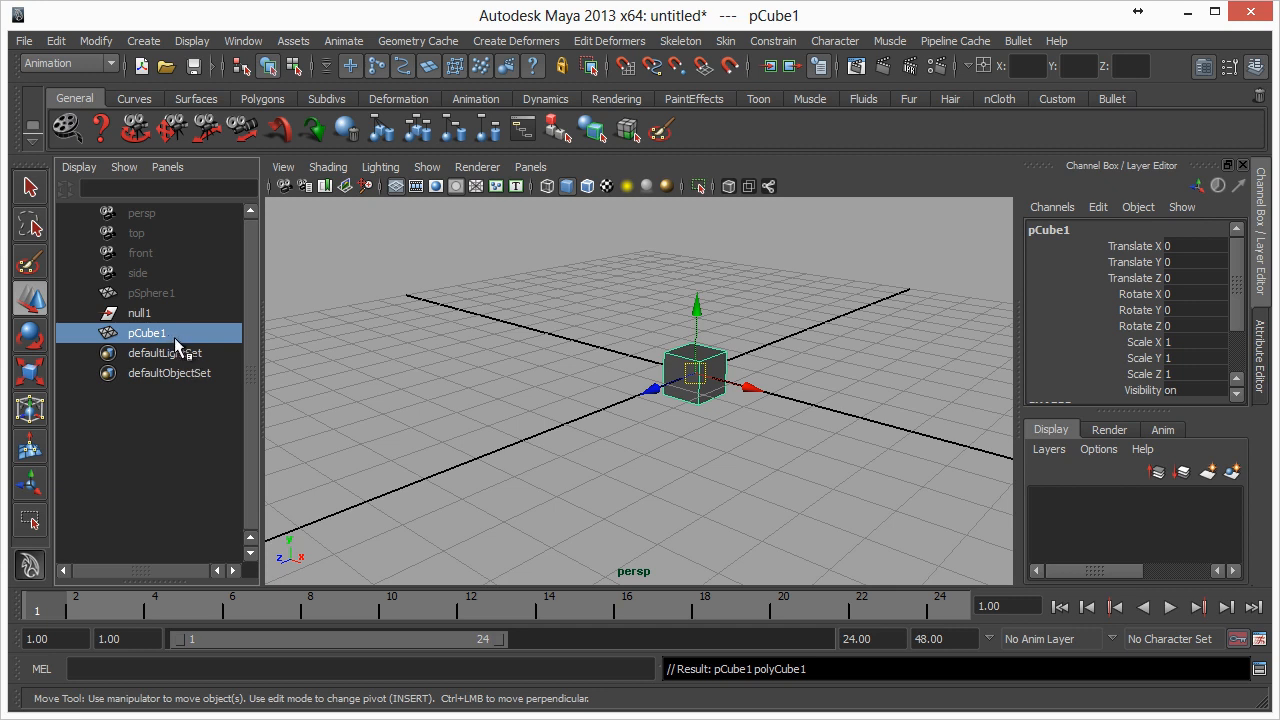
pyautogui.moveTo(175, 341); pyautogui.dragTo(171, 319, button='middle')
pyautogui.keyDown('ctrl'); pyautogui.click(171, 319); pyautogui.keyUp('ctrl')
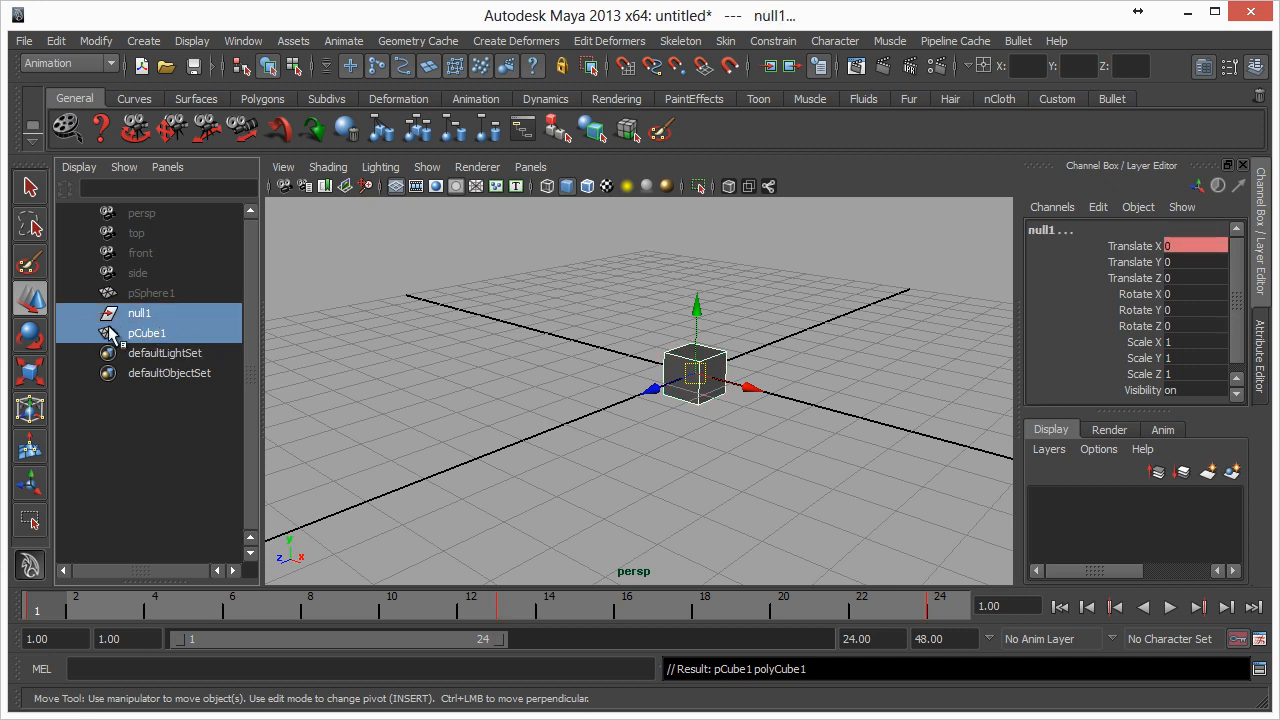
pyautogui.click(56, 41)
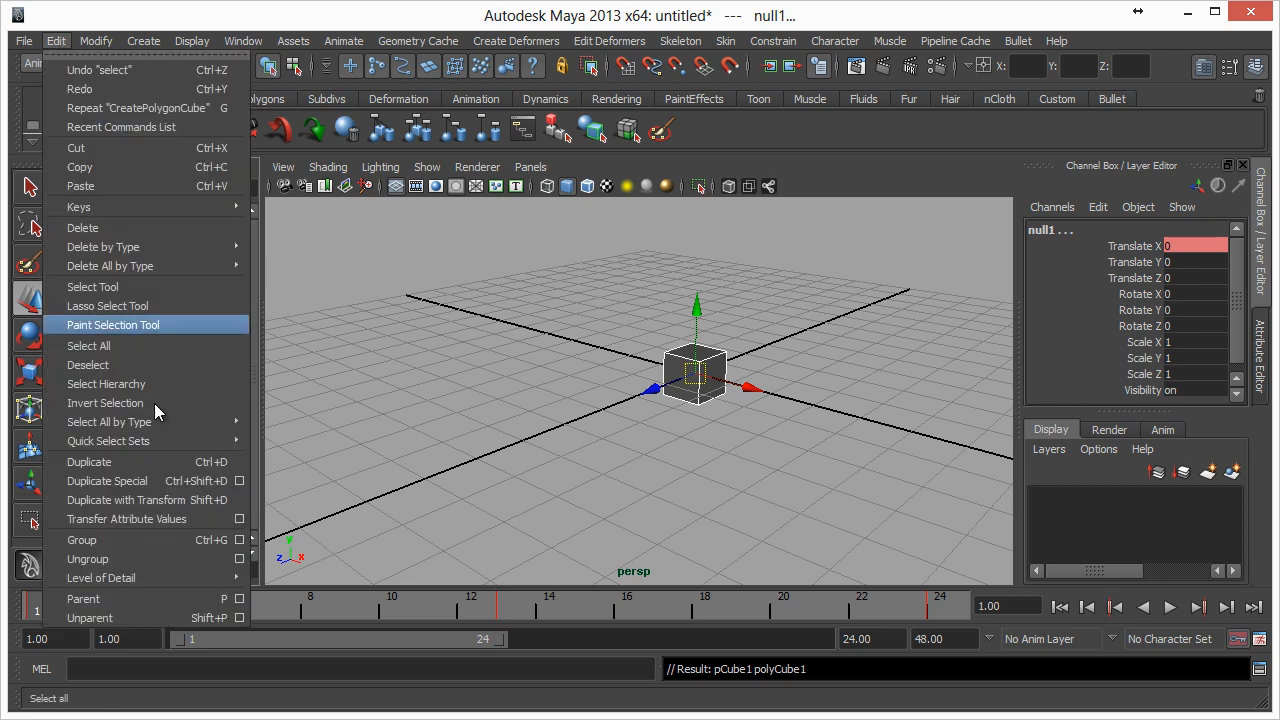
pyautogui.click(223, 601)
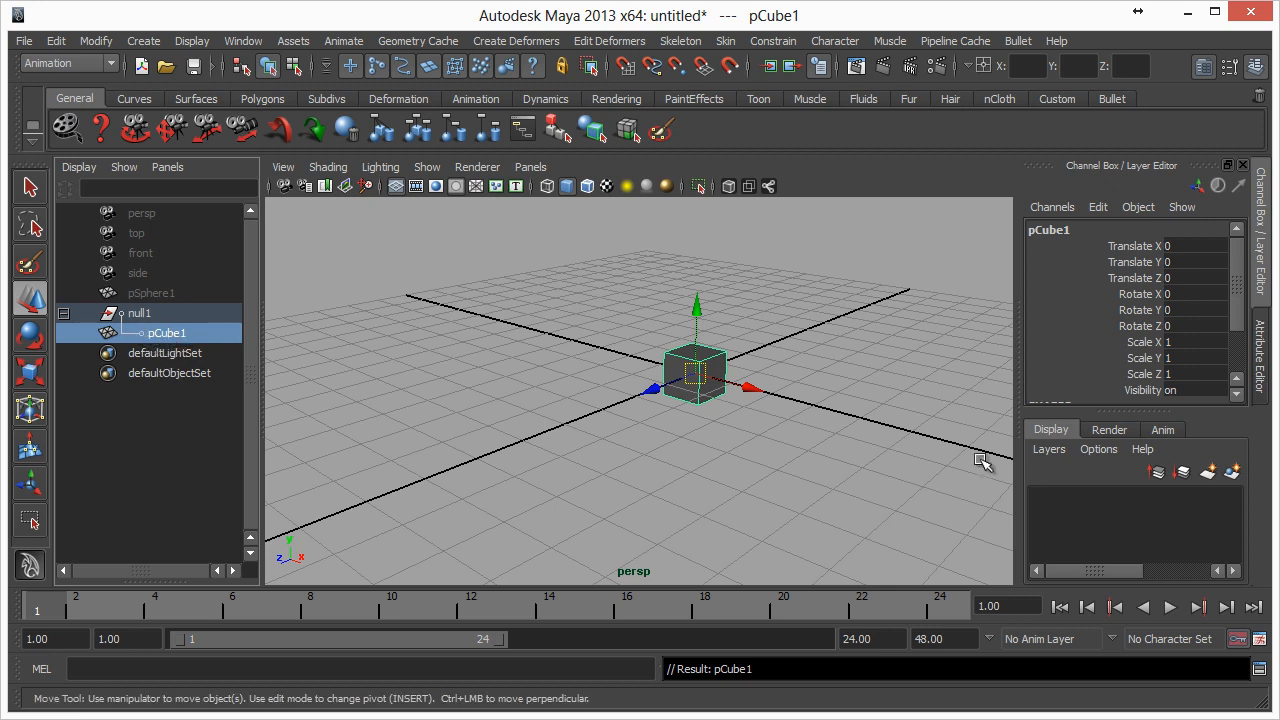
# Play null1's animation to check how the parented cube follows it, and stop at frame 2.
pyautogui.press('Up')
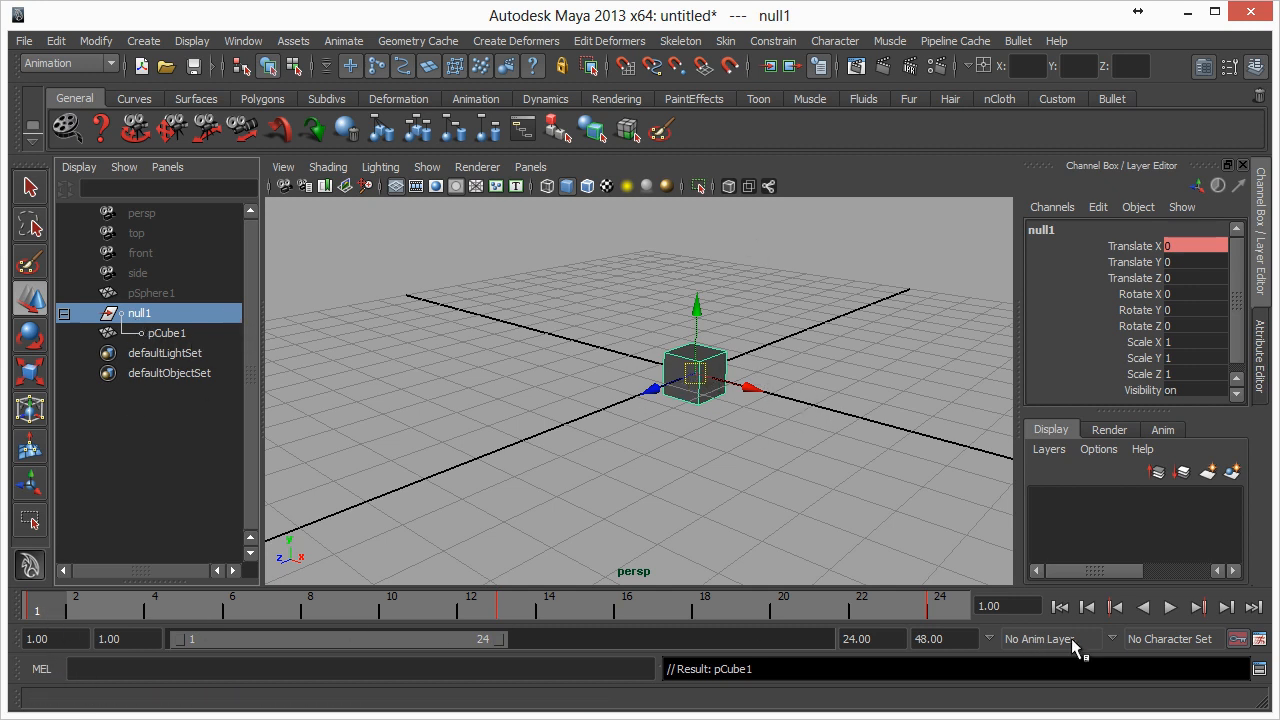
pyautogui.hotkey('alt', 'v')
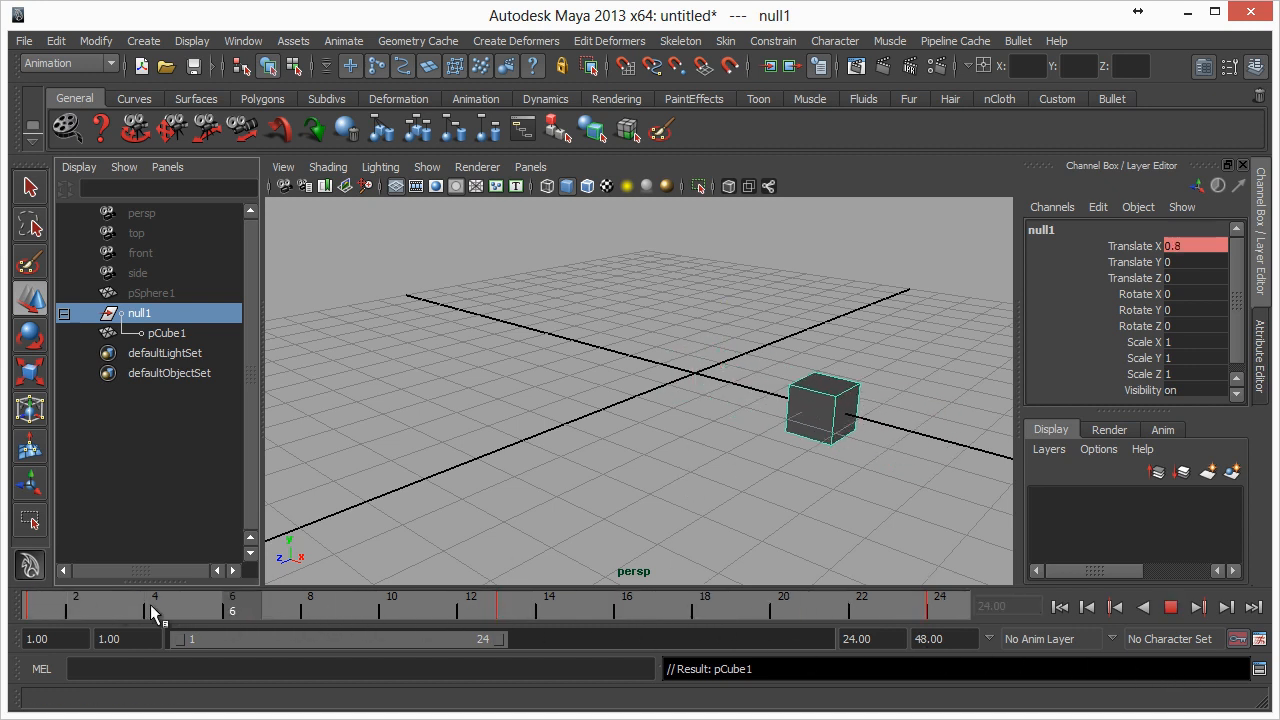
pyautogui.click(86, 605)
# Compare the channels and keys of pCube1 and null1 at frame 2, and replay the animation through to frame 24.
pyautogui.click(168, 333)
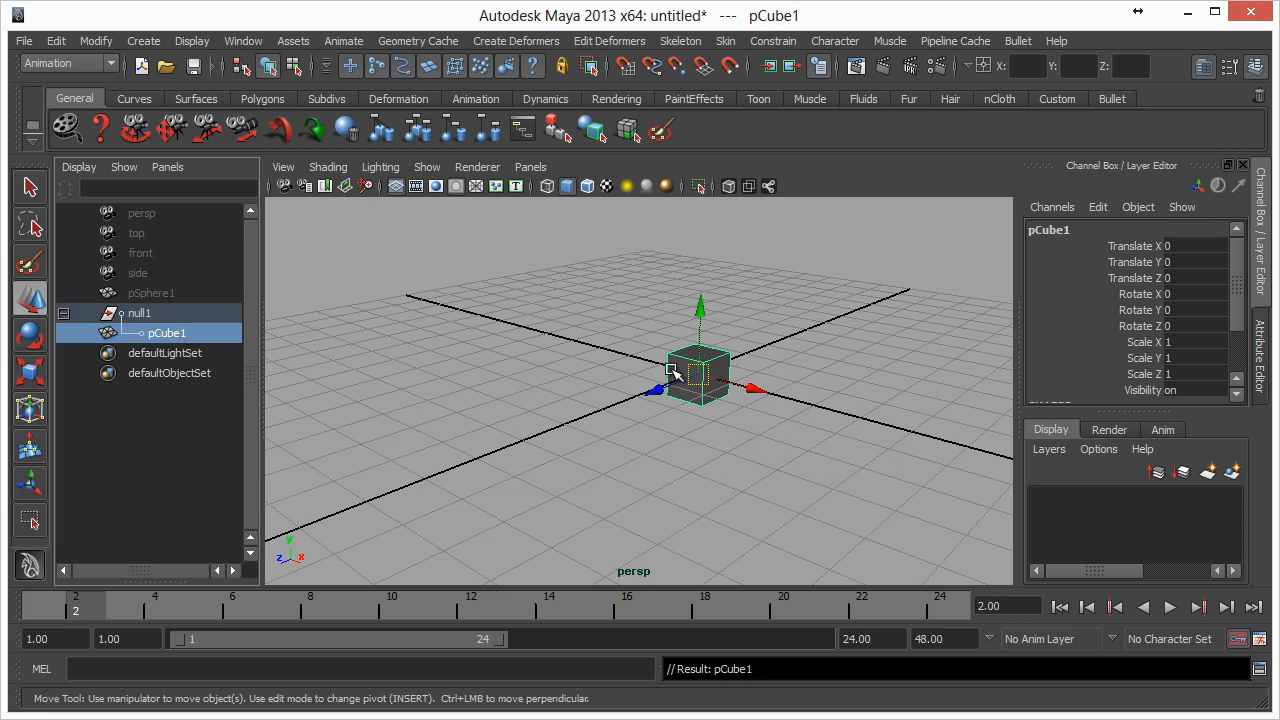
pyautogui.click(184, 318)
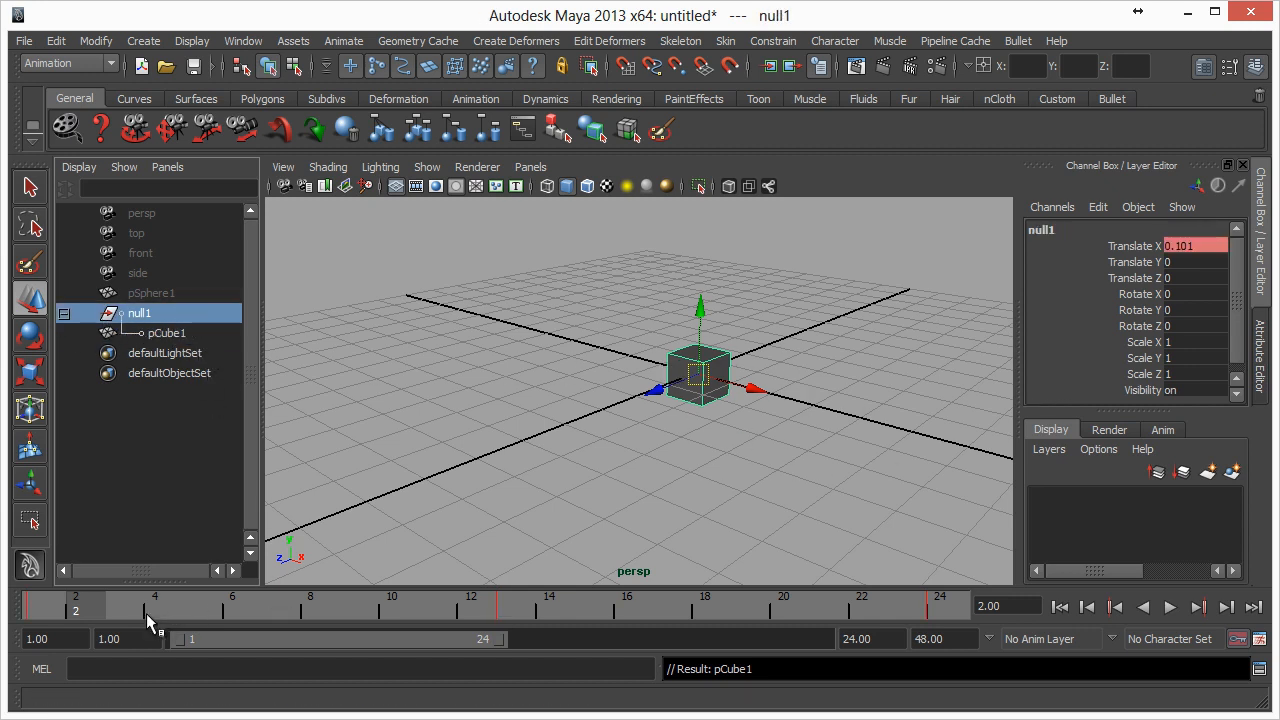
pyautogui.hotkey('alt', 'v')
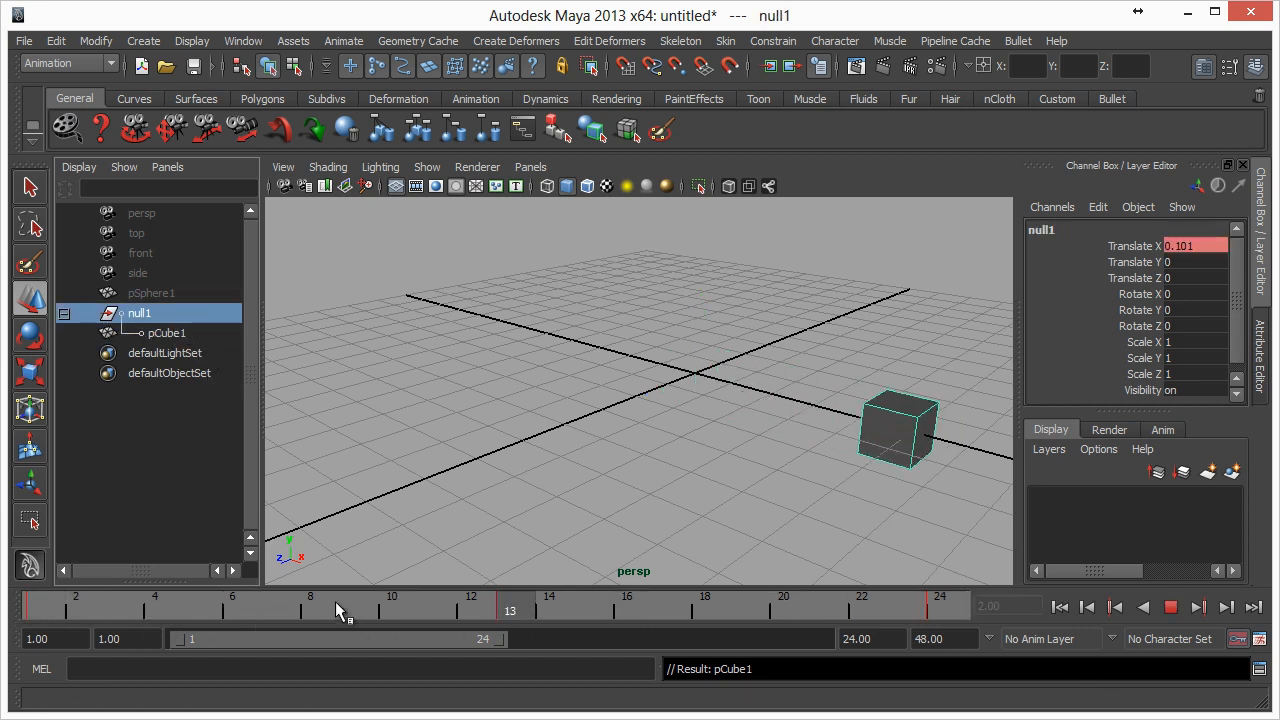
pyautogui.click(1171, 607)
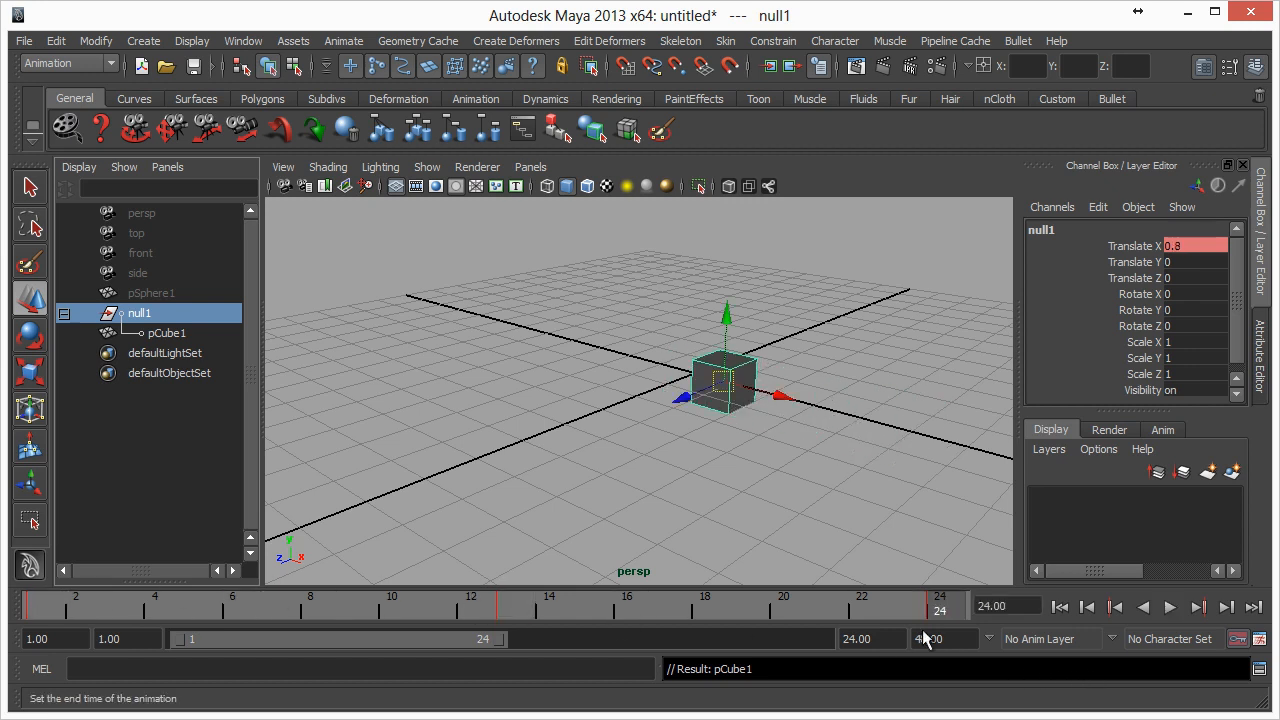